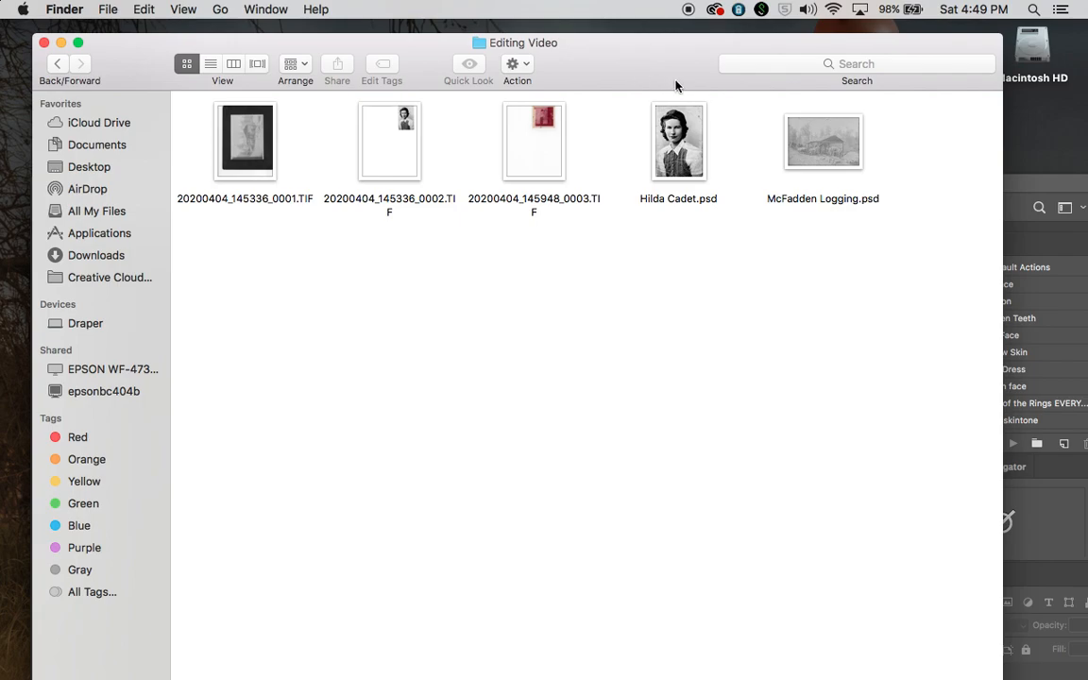
# - Open the black-and-white portrait PSD from the Editing Video folder in Photoshop, close the folder window and fit the workspace on screen
pyautogui.moveTo(664, 65); pyautogui.dragTo(853, 71)
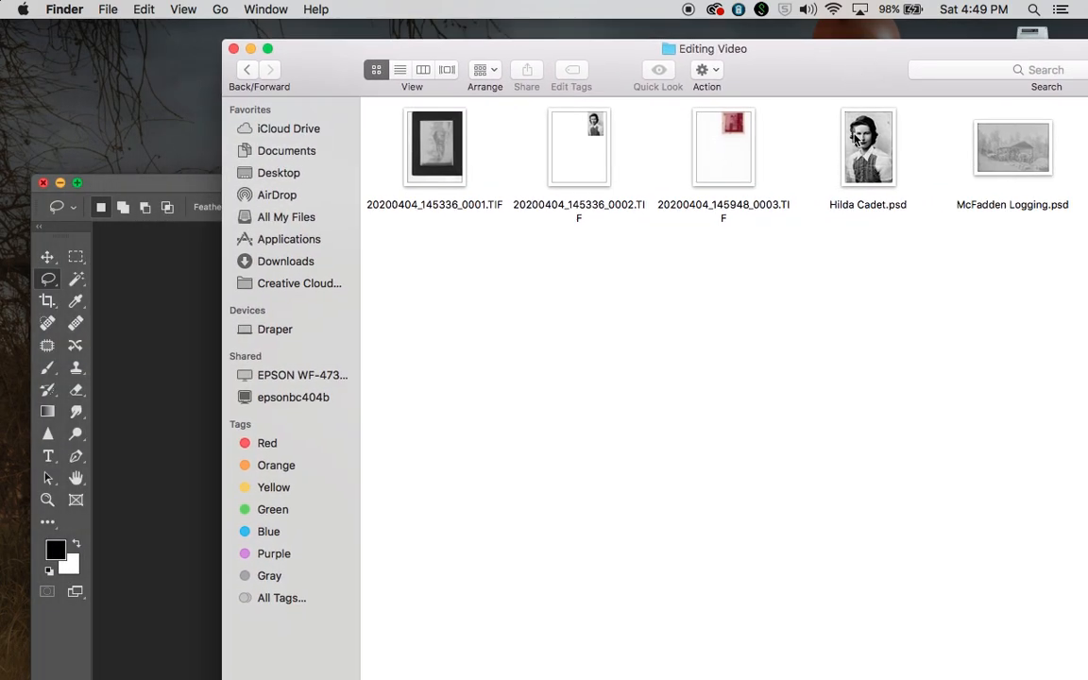
pyautogui.moveTo(852, 128); pyautogui.dragTo(447, 664)
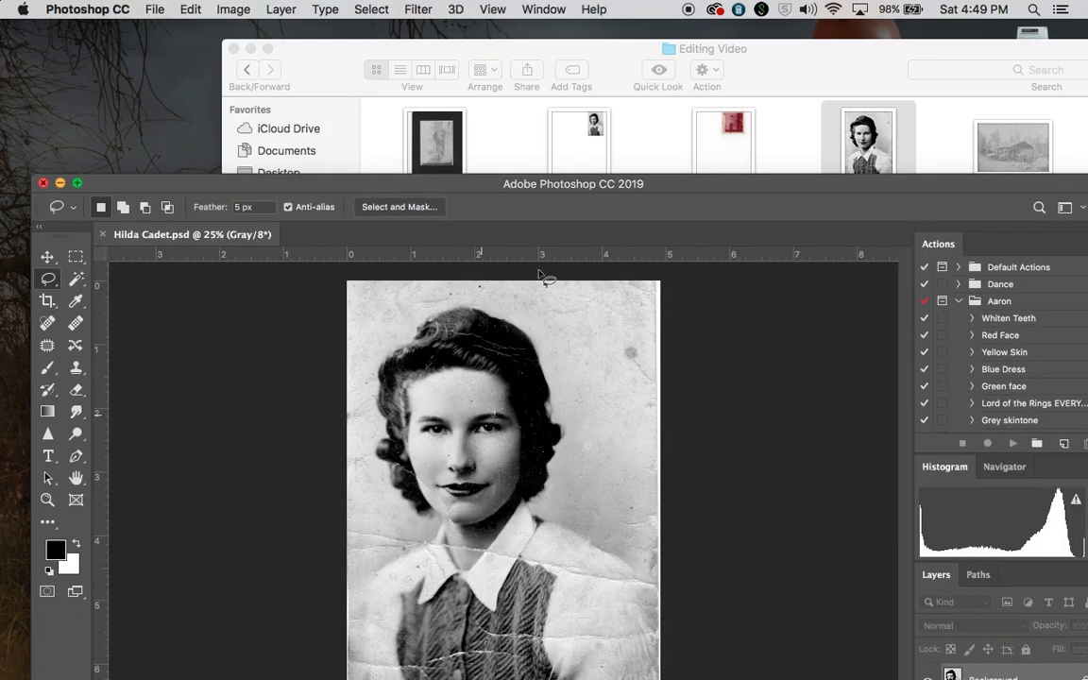
pyautogui.moveTo(498, 186); pyautogui.dragTo(479, 86)
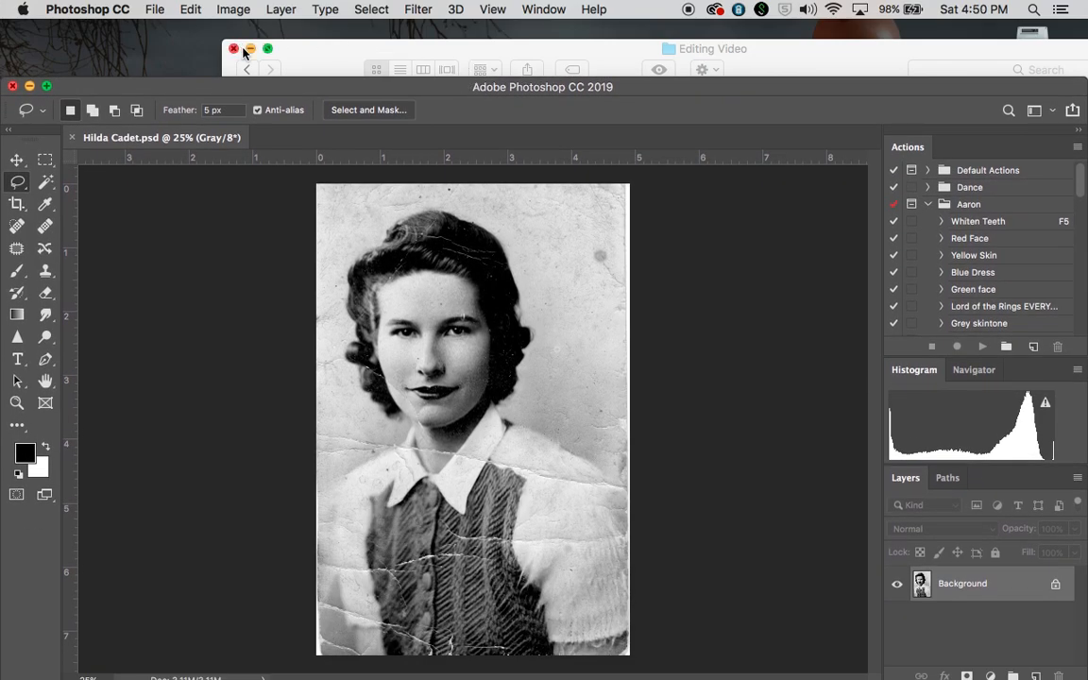
pyautogui.click(234, 48)
pyautogui.moveTo(454, 91); pyautogui.dragTo(479, 45)
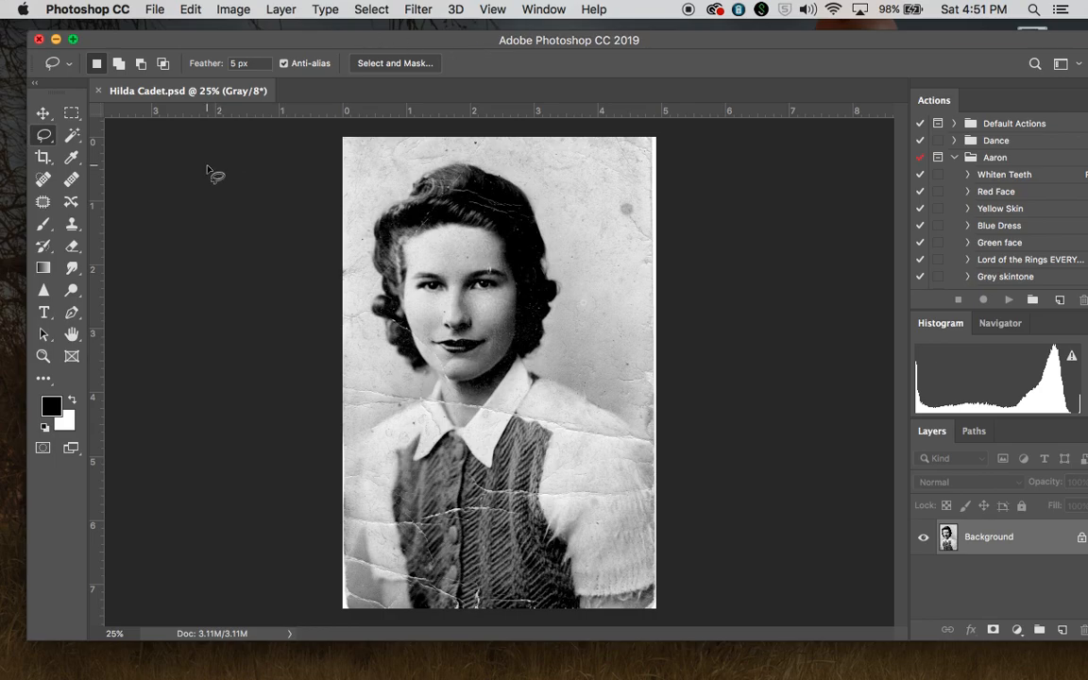
# - Look through the retouching tools by activating the Patch, Healing Brush and Clone Stamp tools in turn
pyautogui.click(43, 200)
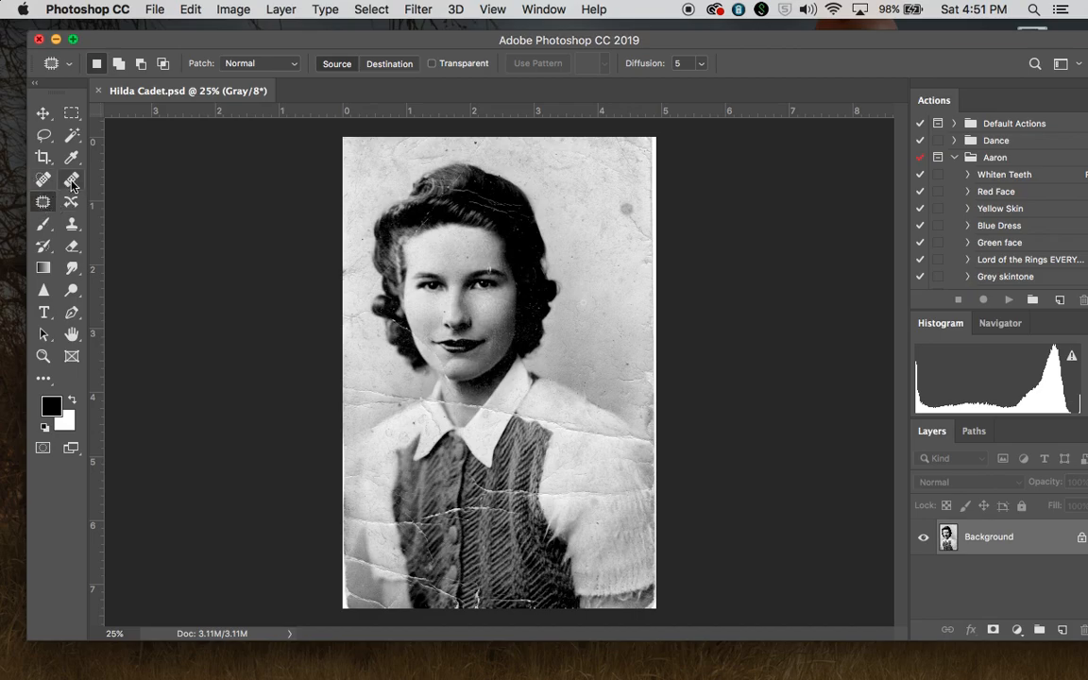
pyautogui.click(73, 179)
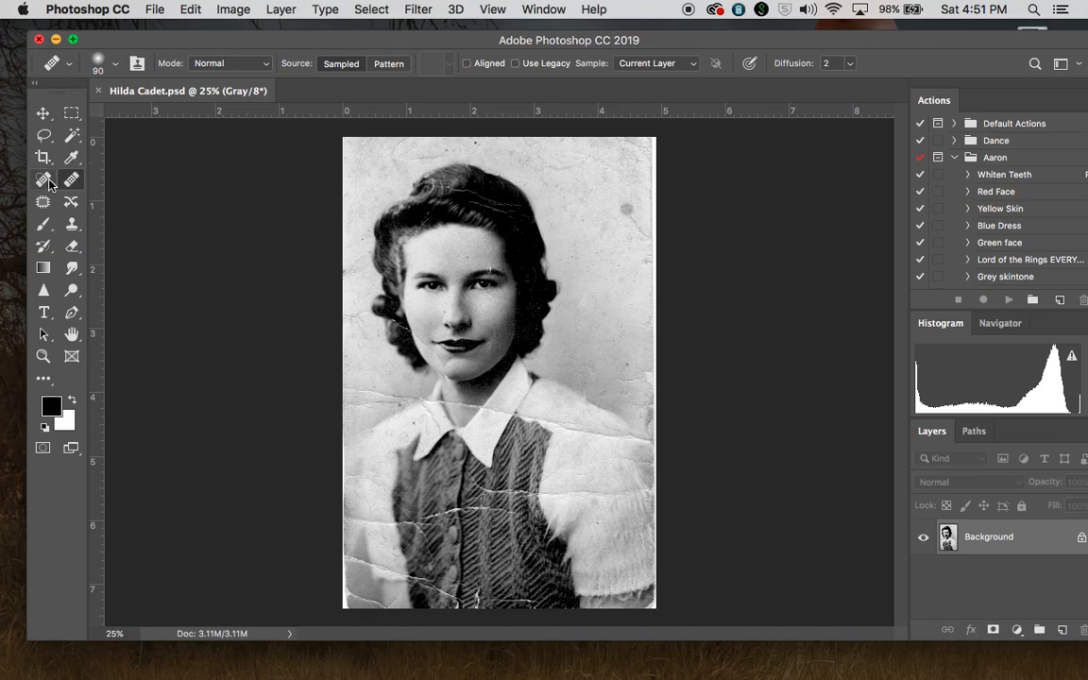
pyautogui.hotkey('shift', 'j')
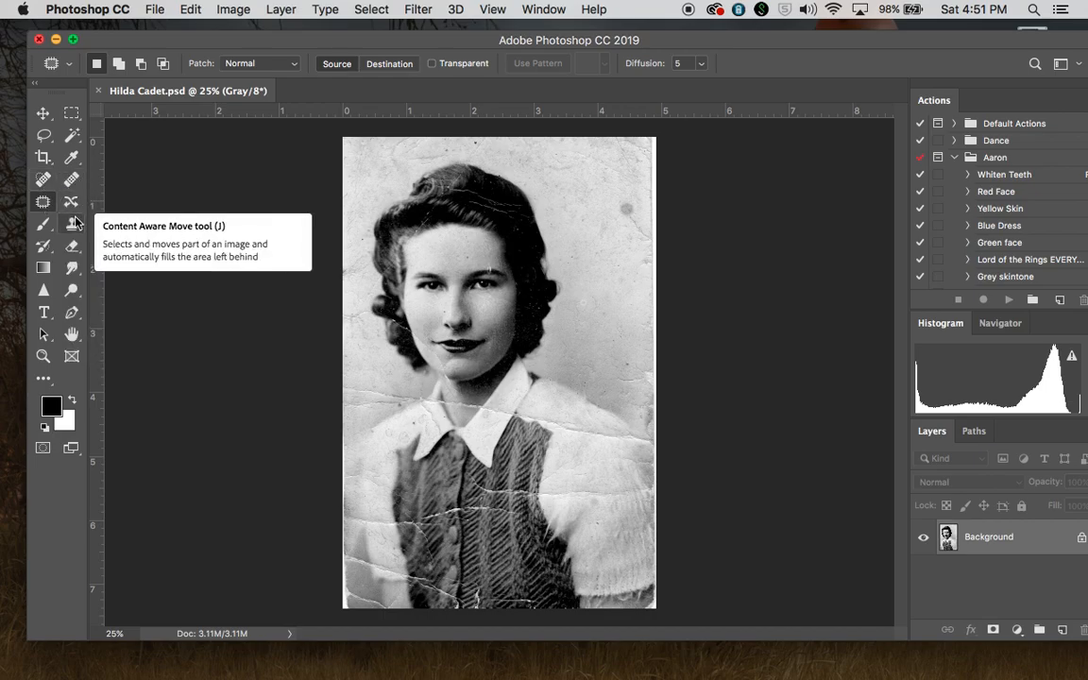
pyautogui.click(75, 222)
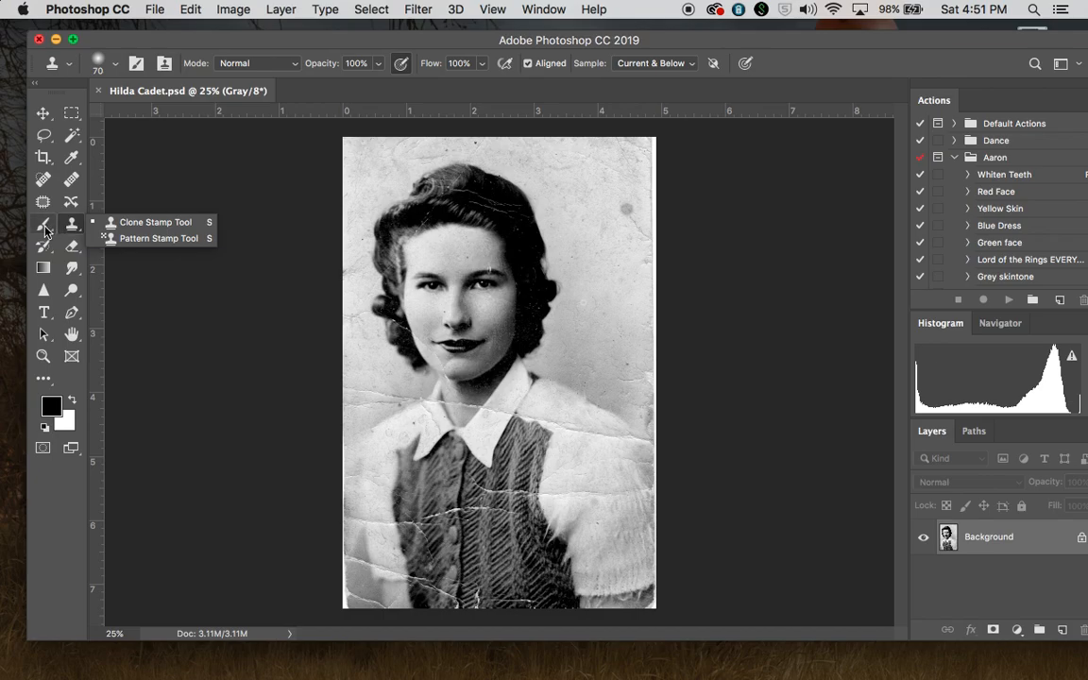
pyautogui.click(73, 226)
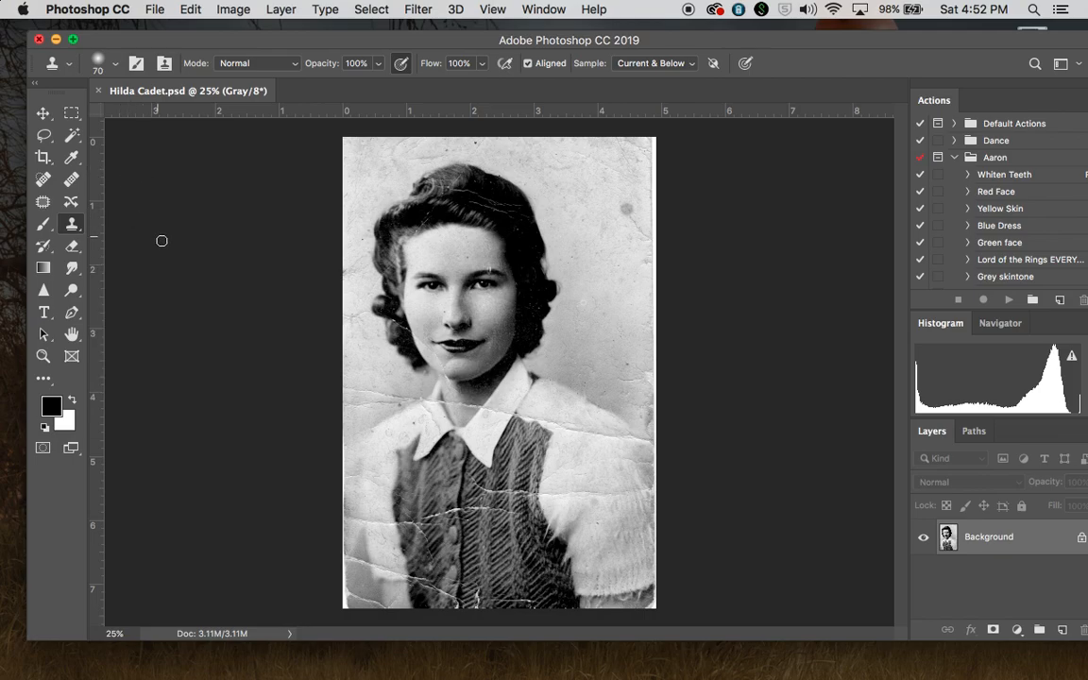
# - Examine the portrait's forehead, eyebrow, eyes and shaded cheek at up to 200% zoom for scratches, specks and creases
pyautogui.press('super+plus')
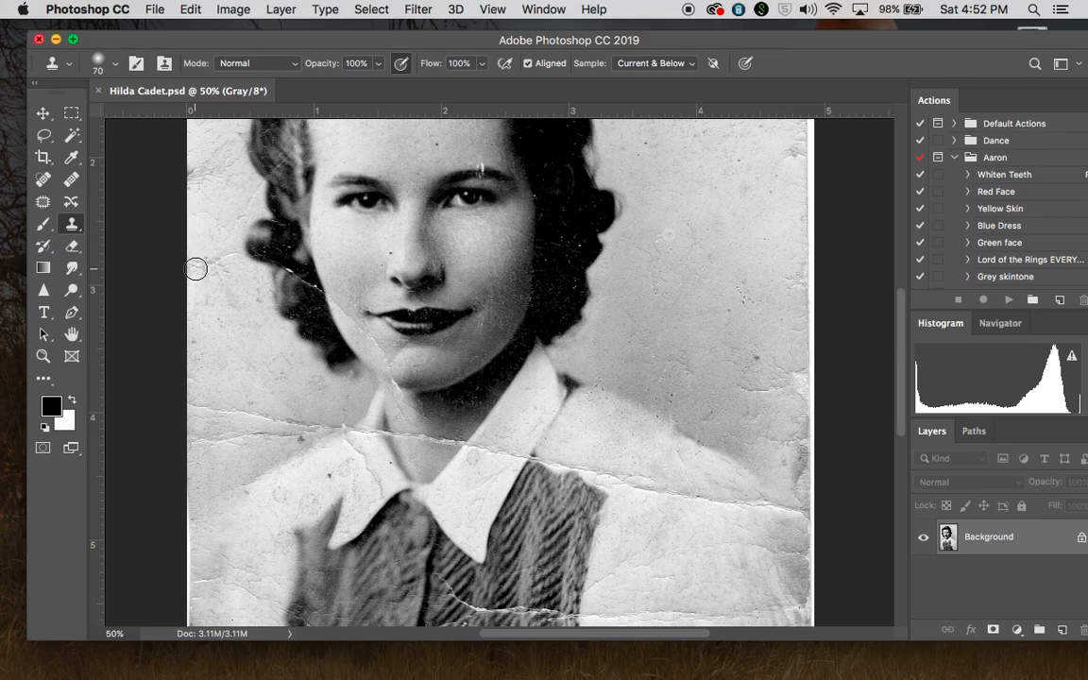
pyautogui.press('super+plus')
pyautogui.press('super+plus')
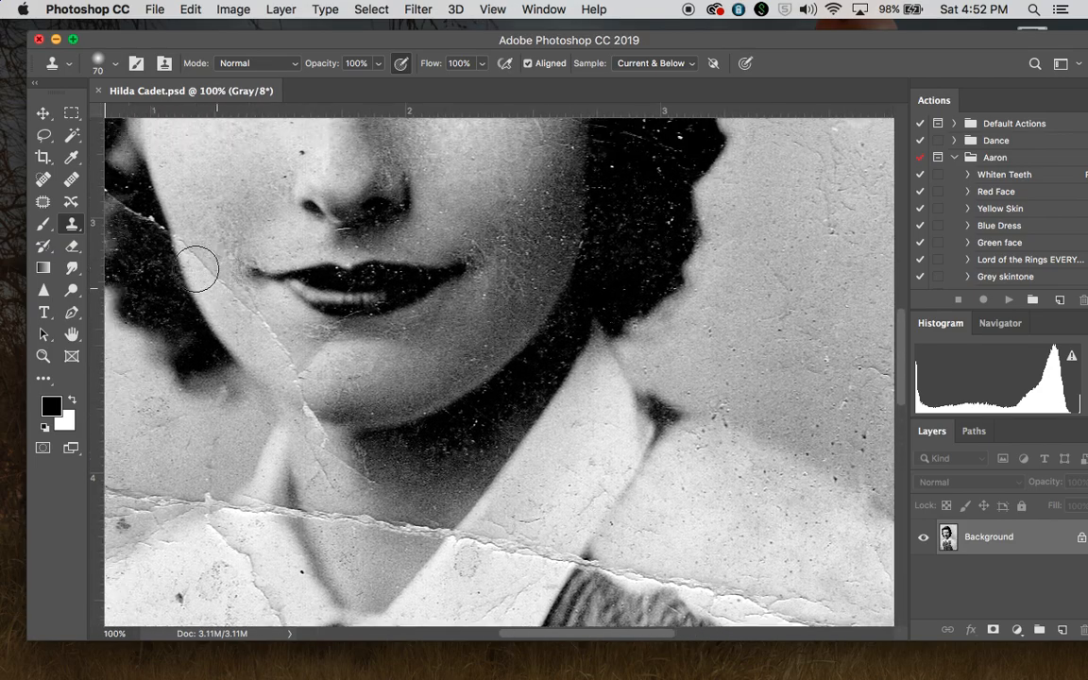
pyautogui.scroll(10, 195, 270)
pyautogui.hscroll(-3, 196, 270)
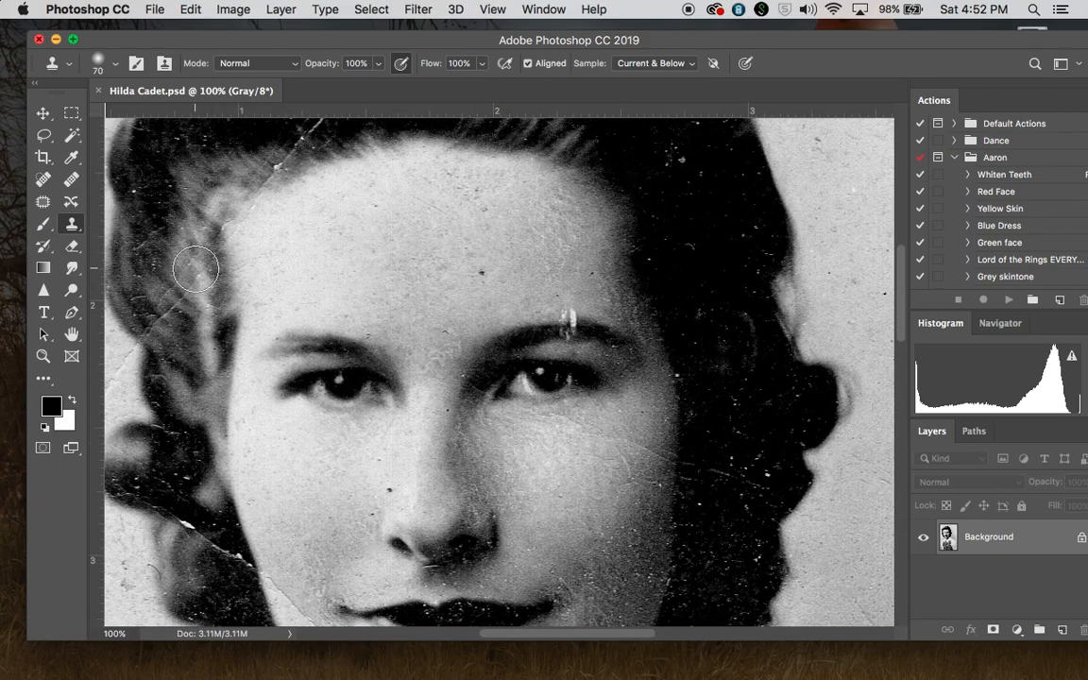
pyautogui.scroll(5, 196, 270)
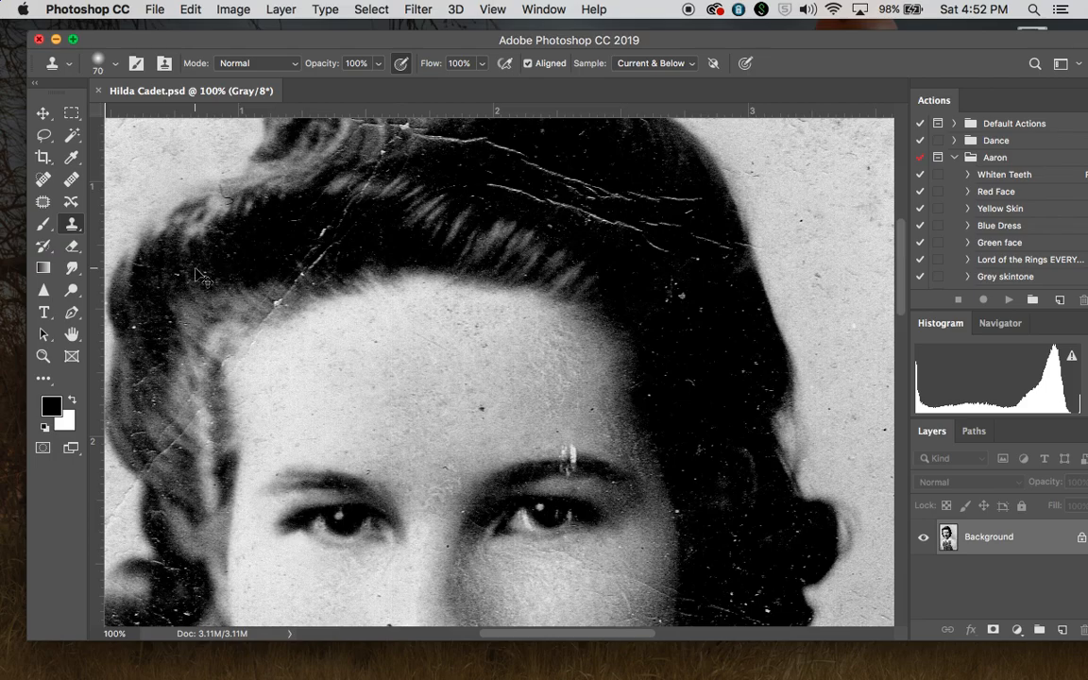
pyautogui.press('super+plus')
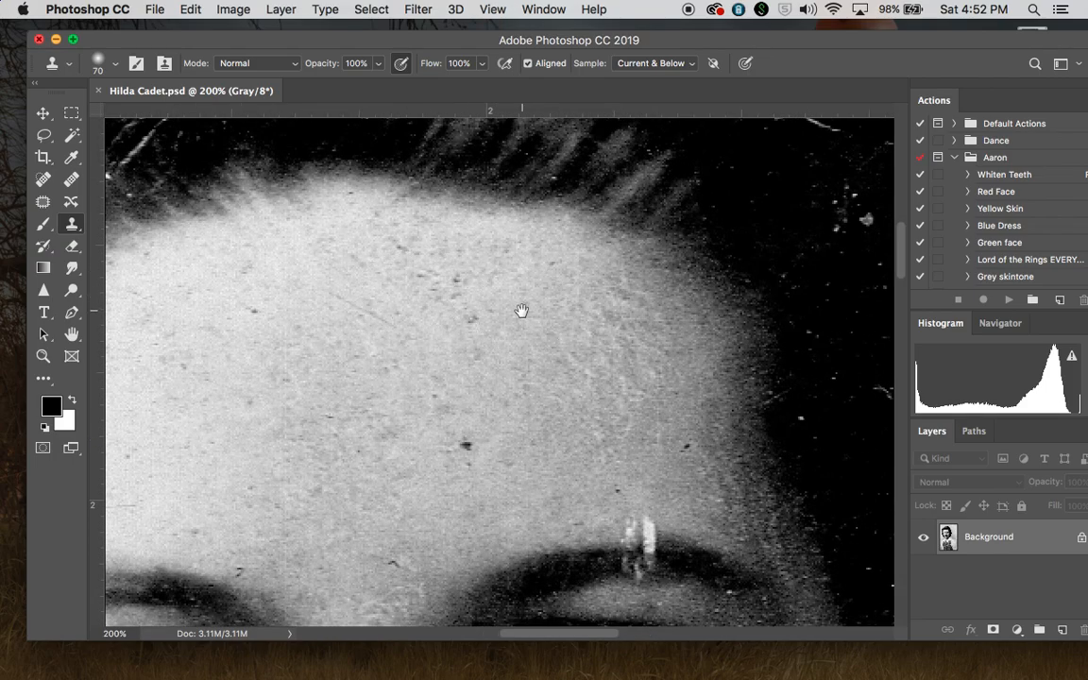
pyautogui.moveTo(575, 323); pyautogui.dragTo(497, 195)
pyautogui.press('super+r')
pyautogui.moveTo(569, 377); pyautogui.dragTo(485, 240)
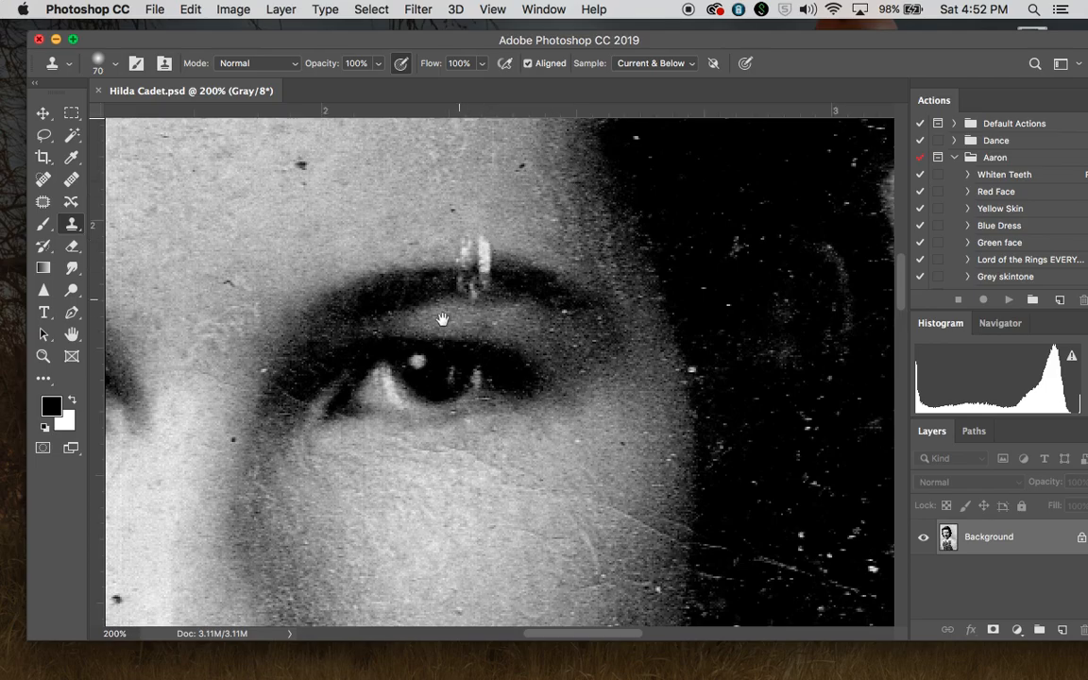
pyautogui.moveTo(310, 344); pyautogui.dragTo(468, 204)
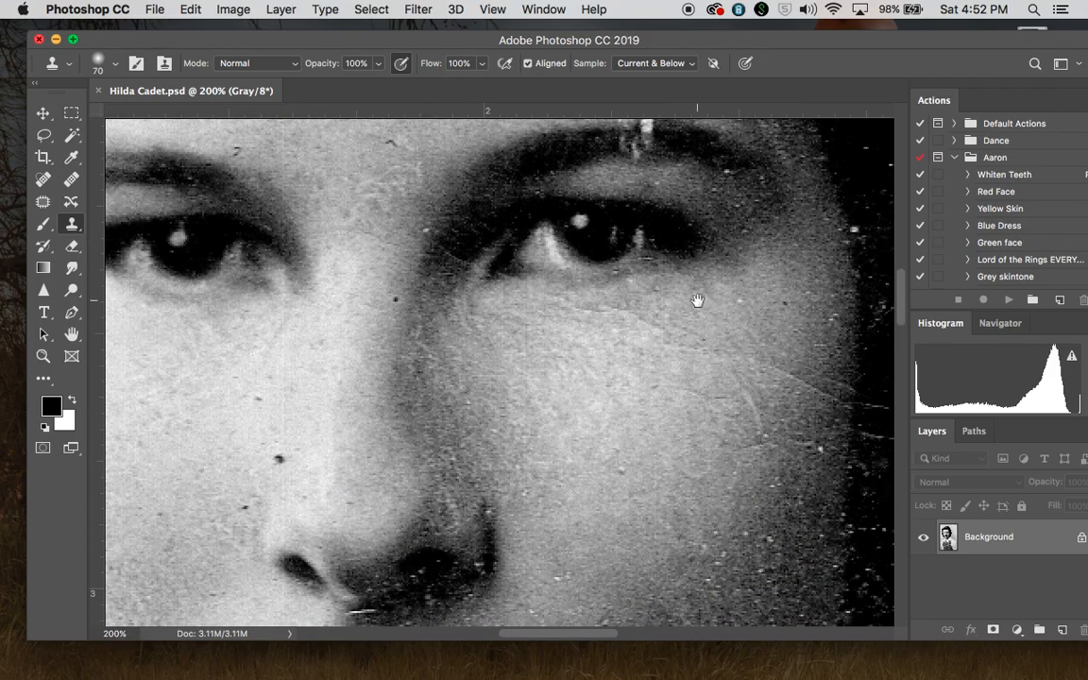
pyautogui.moveTo(696, 300); pyautogui.dragTo(425, 279)
pyautogui.moveTo(733, 295); pyautogui.dragTo(733, 250)
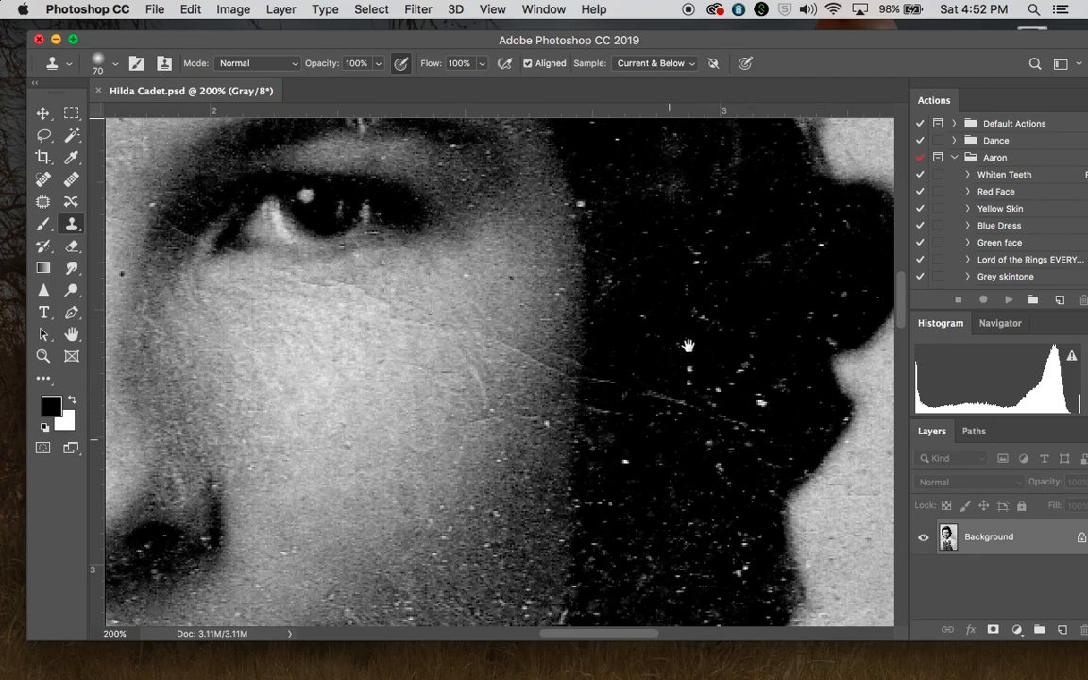
pyautogui.moveTo(433, 395); pyautogui.dragTo(541, 388)
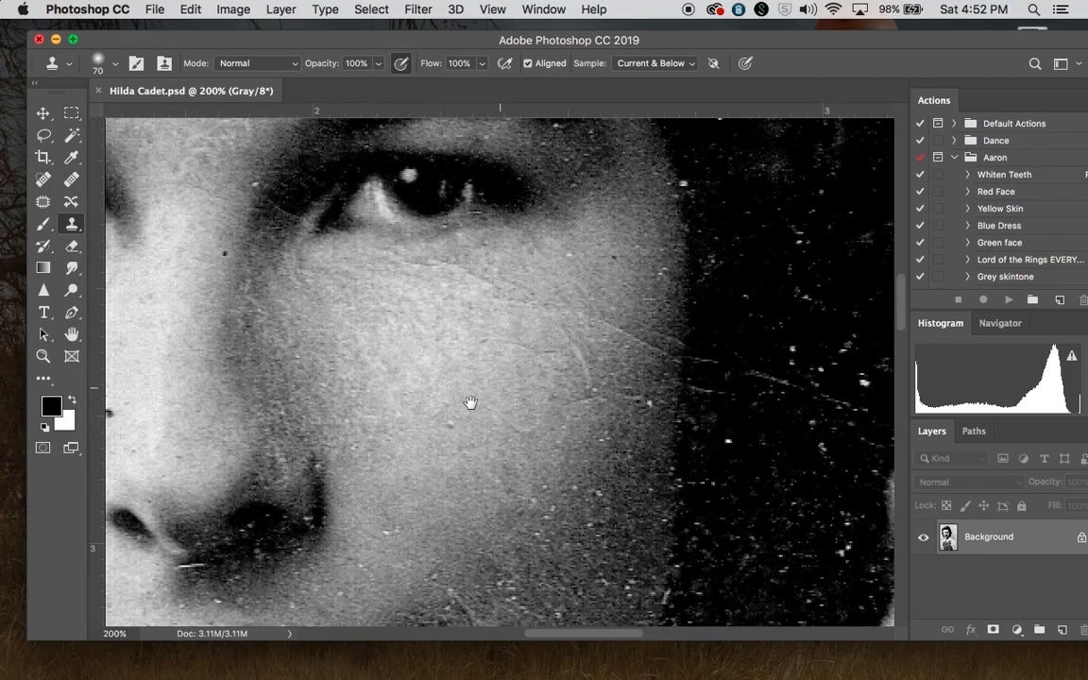
# - Examine the mouth, jawline crease, hair, background and torn collar fold at 200%, and return to 100% on the face
pyautogui.moveTo(468, 400); pyautogui.dragTo(552, 223)
pyautogui.moveTo(290, 246); pyautogui.dragTo(554, 168)
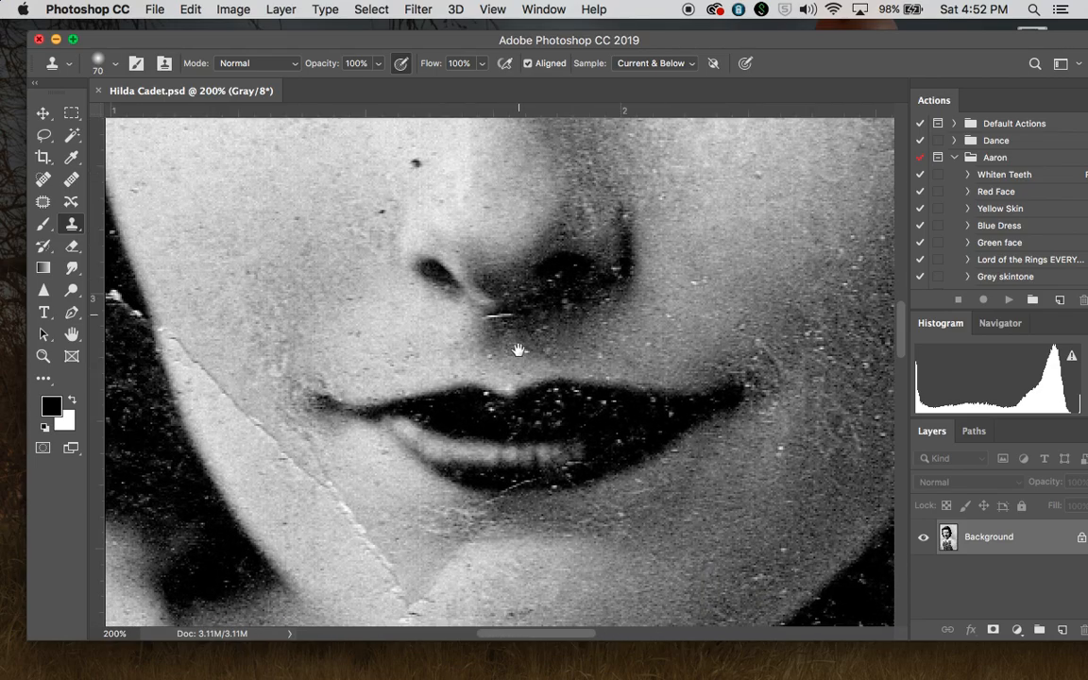
pyautogui.moveTo(438, 184); pyautogui.dragTo(558, 328)
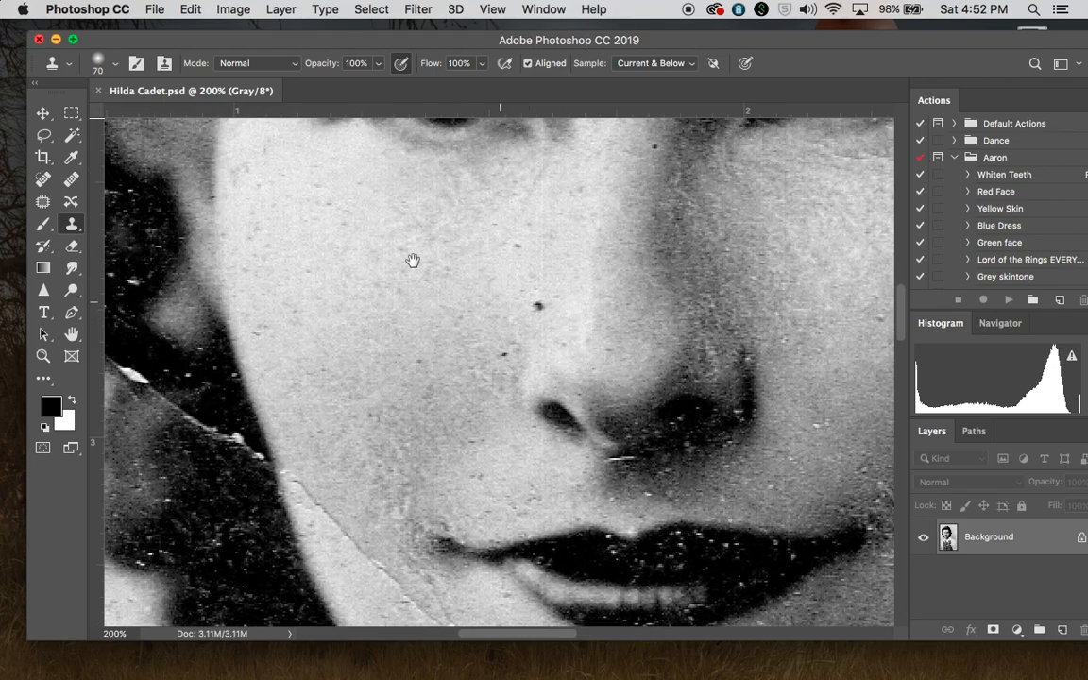
pyautogui.moveTo(317, 260); pyautogui.dragTo(694, 143)
pyautogui.moveTo(319, 243); pyautogui.dragTo(574, 328)
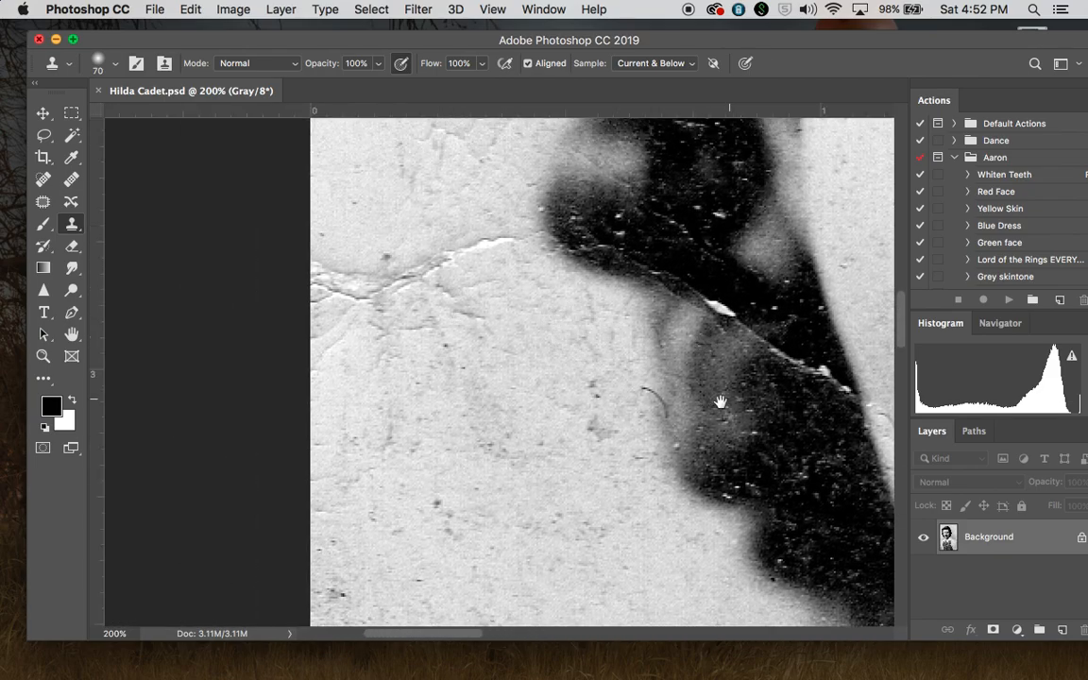
pyautogui.moveTo(717, 286); pyautogui.dragTo(461, 160)
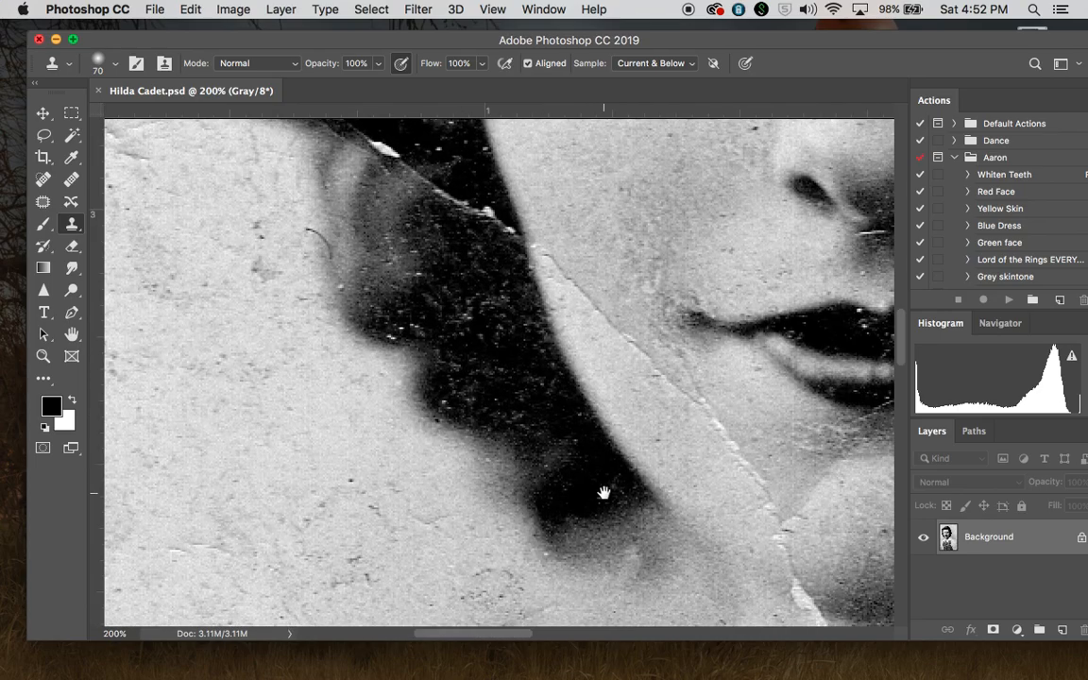
pyautogui.moveTo(544, 442); pyautogui.dragTo(392, 242)
pyautogui.moveTo(578, 432); pyautogui.dragTo(626, 145)
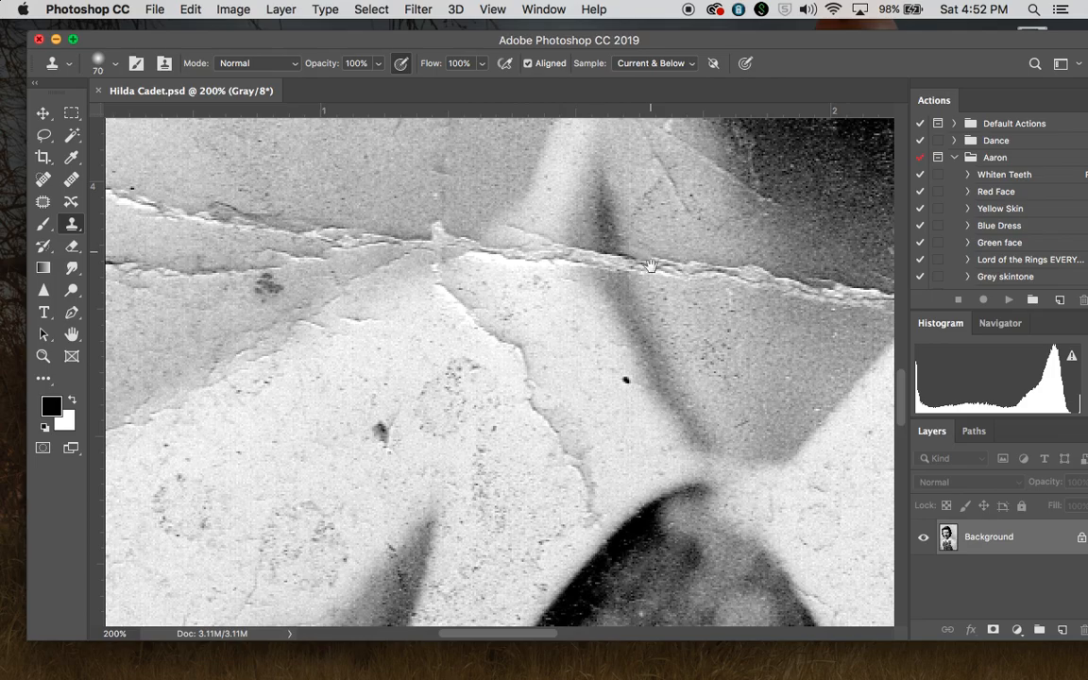
pyautogui.moveTo(762, 362); pyautogui.dragTo(636, 373)
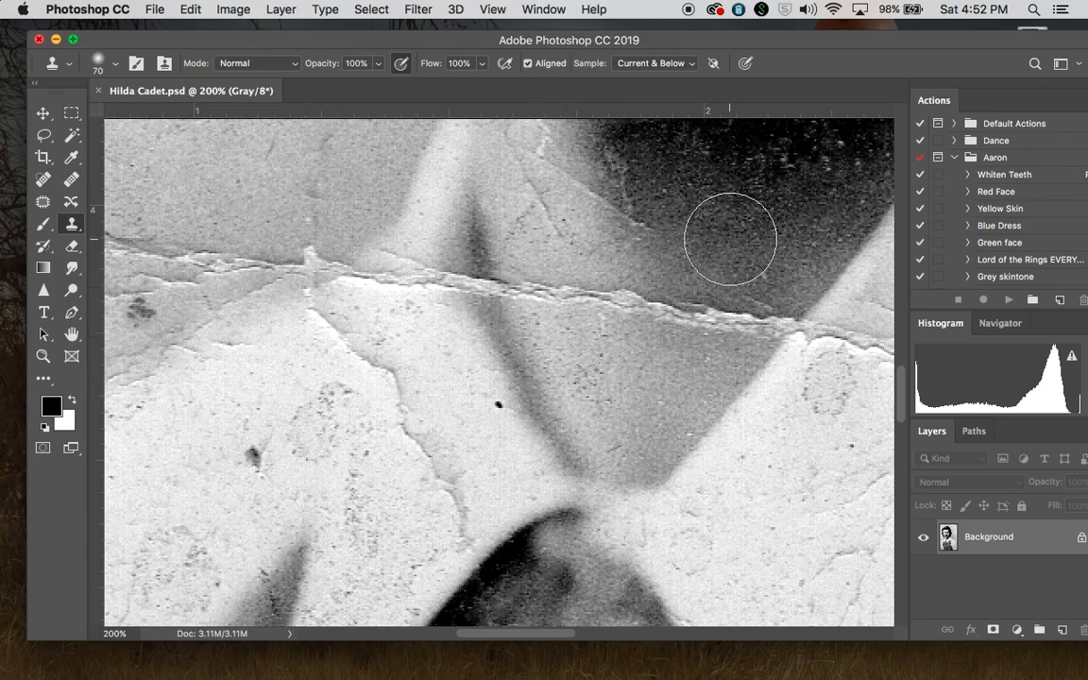
pyautogui.moveTo(681, 223); pyautogui.dragTo(556, 488)
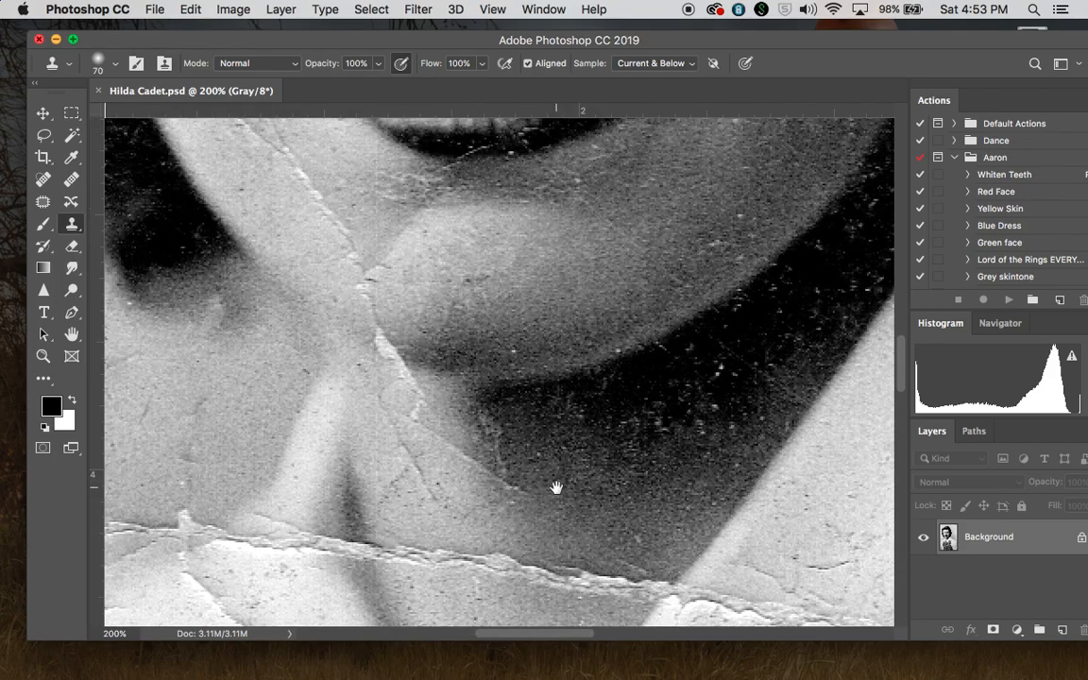
pyautogui.moveTo(534, 302); pyautogui.dragTo(600, 502)
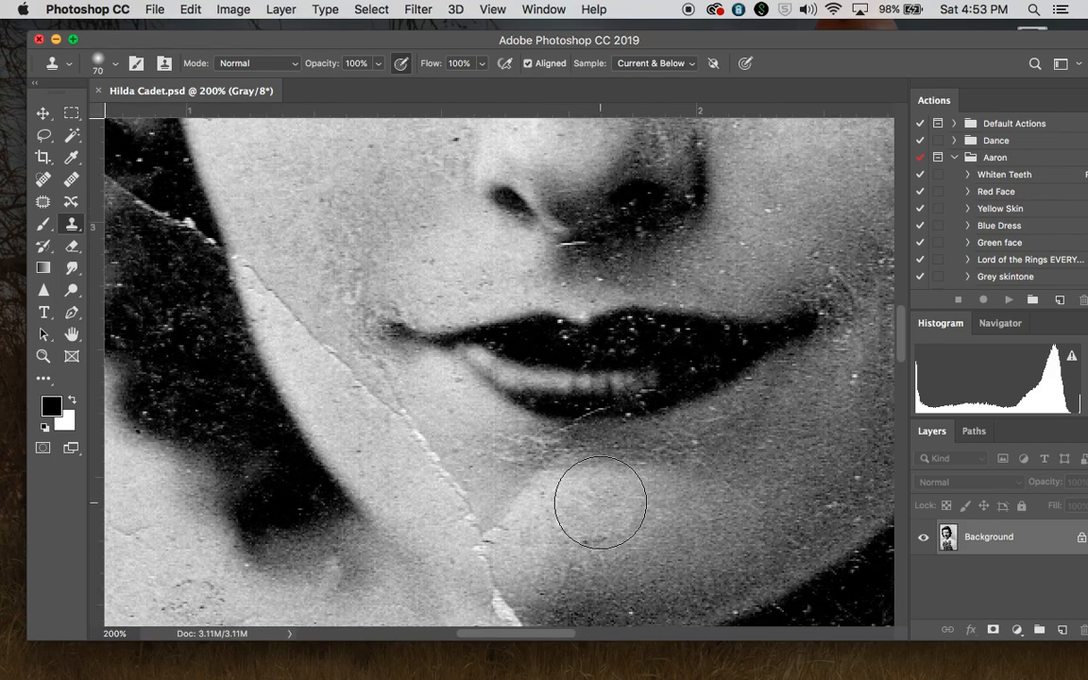
pyautogui.press('super+minus')
pyautogui.moveTo(526, 348)
pyautogui.mouseDown()
pyautogui.moveTo(503, 459)
pyautogui.moveTo(473, 479)
pyautogui.moveTo(469, 455)
pyautogui.mouseUp()
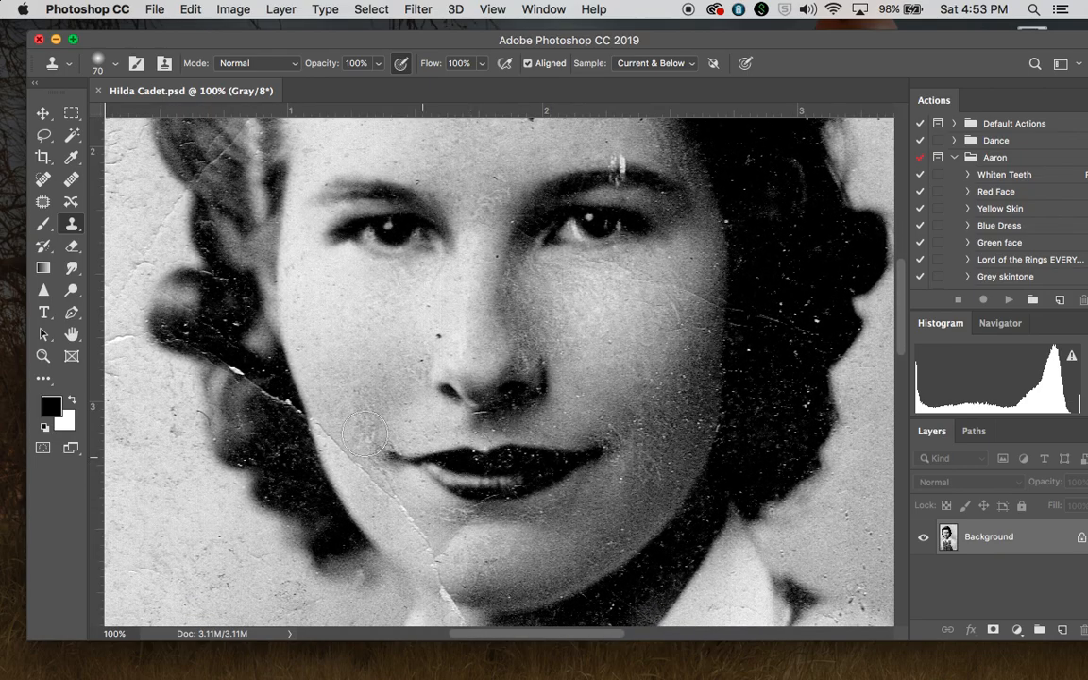
# - Activate the Patch tool and inspect the blemishes on the cheeks, nose, eyes and forehead at 200% zoom
pyautogui.click(44, 203)
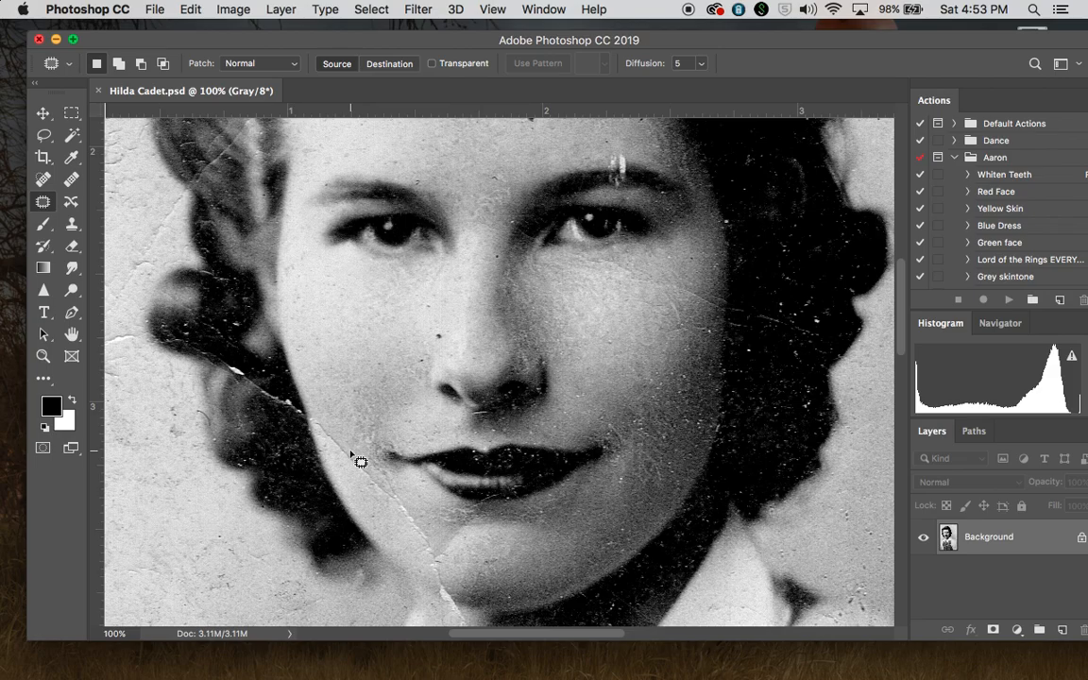
pyautogui.press('super+equal')
pyautogui.press('super+equal')
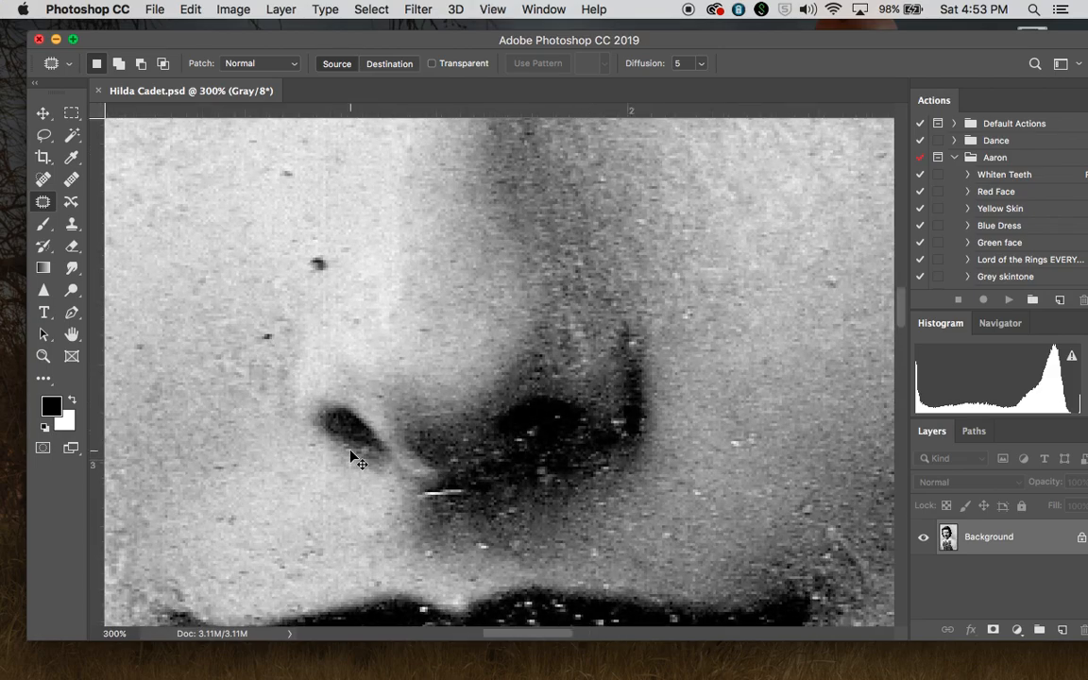
pyautogui.press('super+minus')
pyautogui.press('super+minus')
pyautogui.press('super+equal')
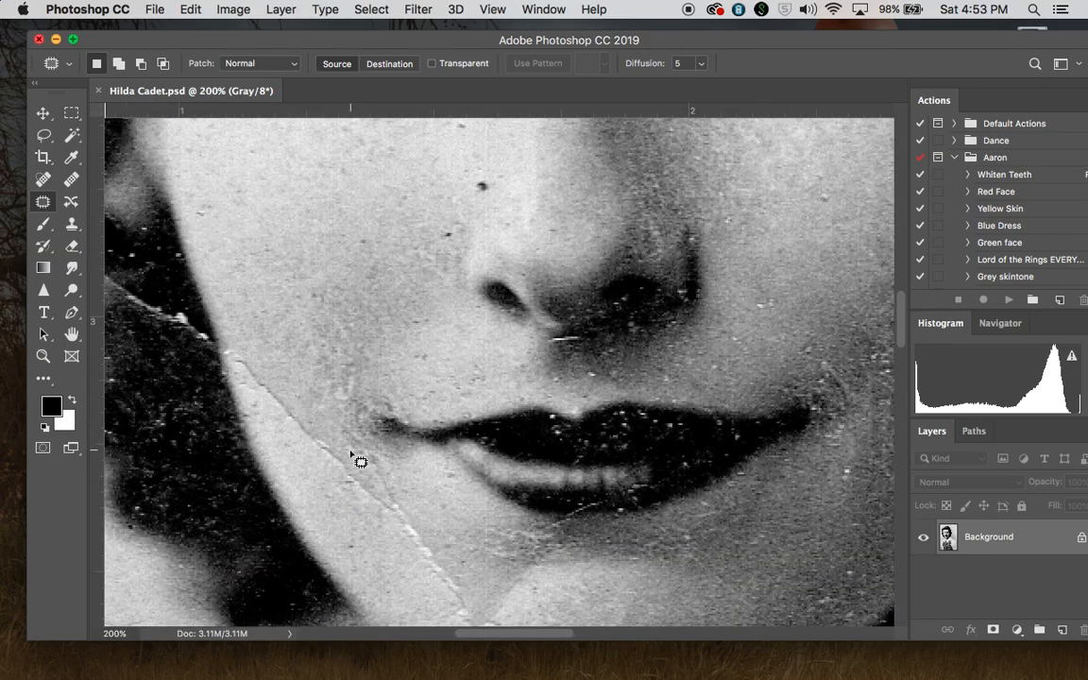
pyautogui.scroll(2, 359, 461)
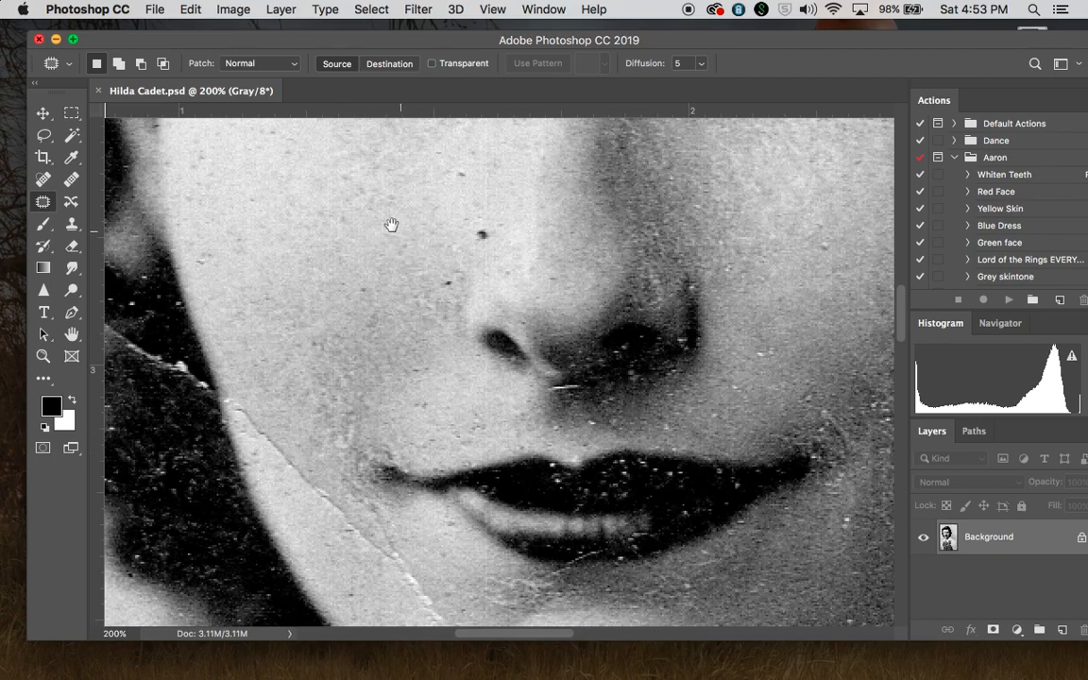
pyautogui.moveTo(388, 218); pyautogui.dragTo(401, 327)
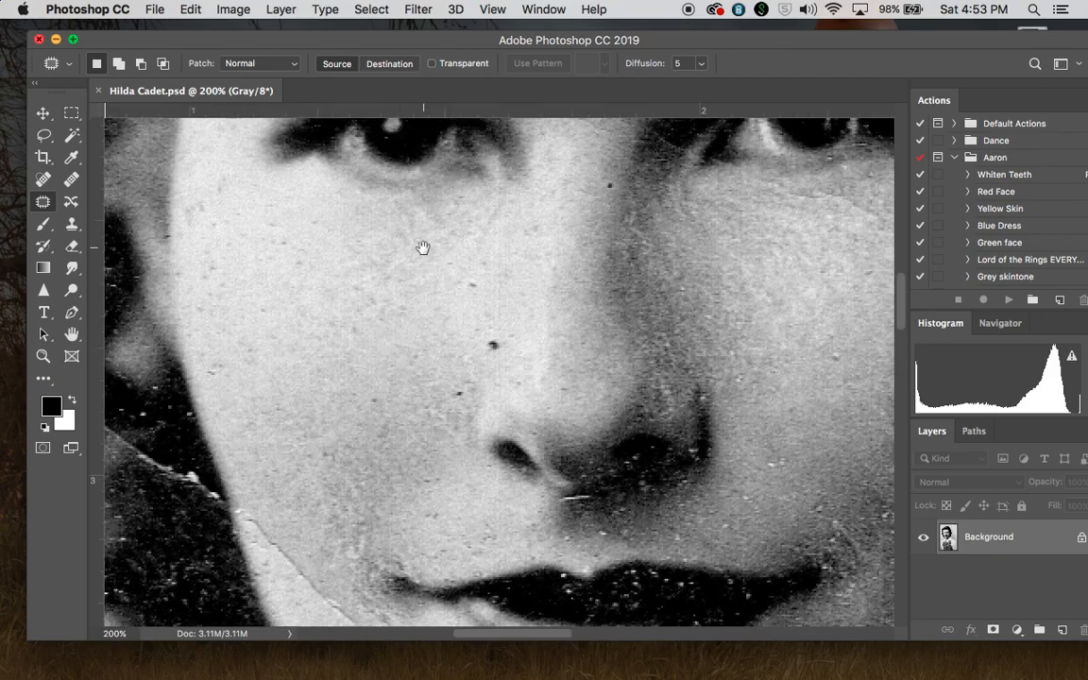
pyautogui.moveTo(423, 247); pyautogui.dragTo(395, 365)
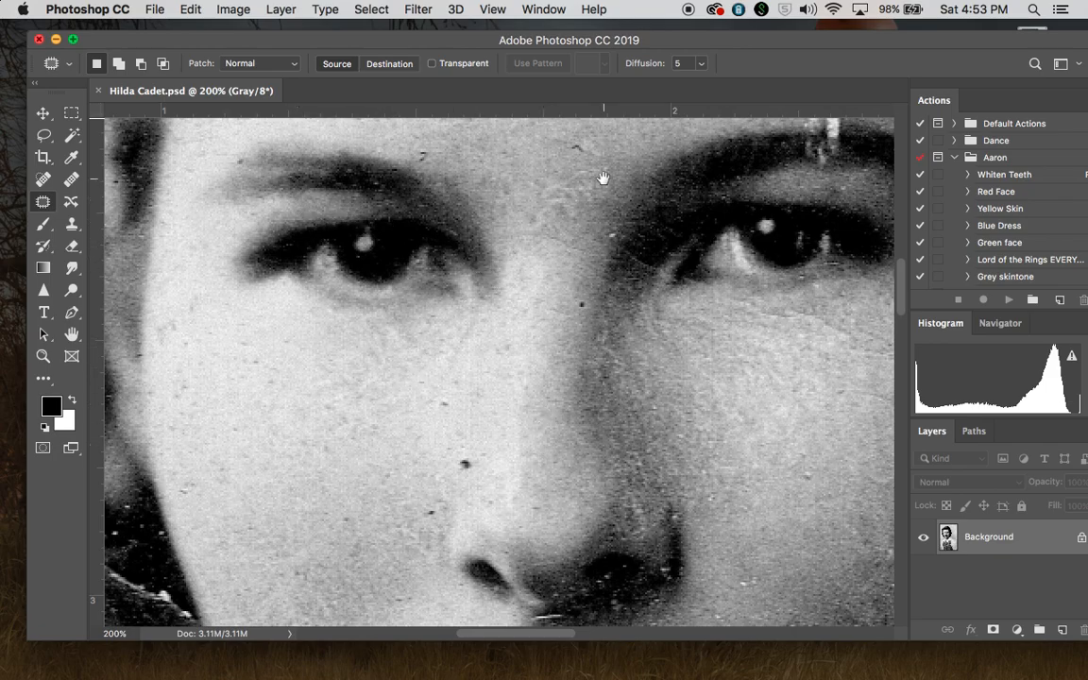
pyautogui.moveTo(603, 176); pyautogui.dragTo(616, 421)
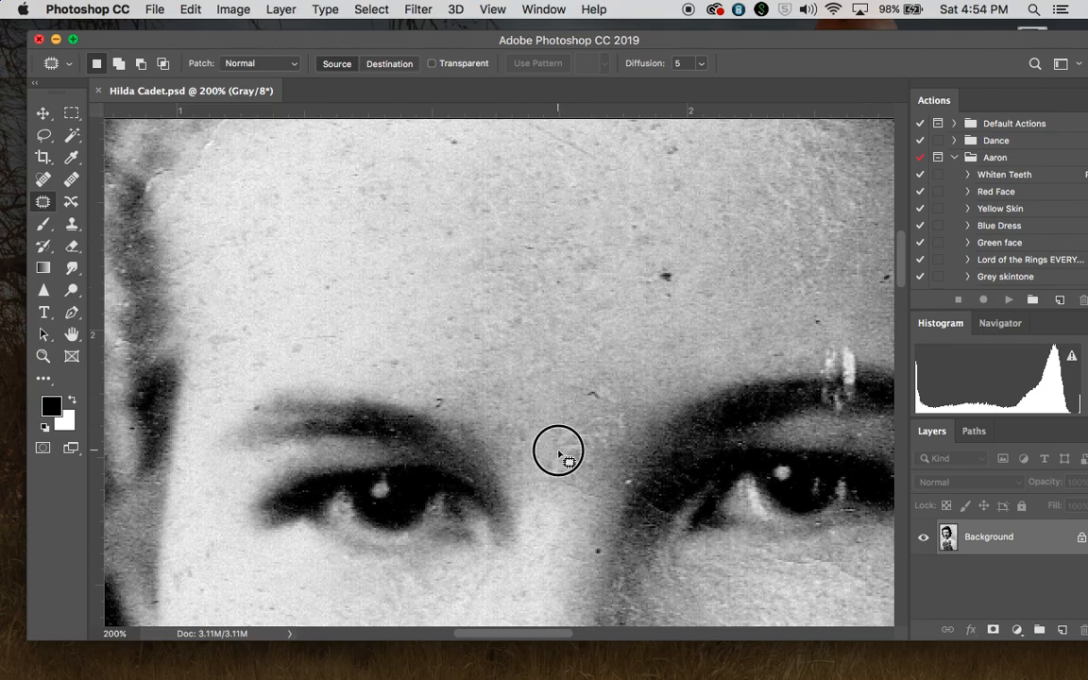
pyautogui.moveTo(558, 450); pyautogui.dragTo(582, 212)
pyautogui.moveTo(482, 369); pyautogui.dragTo(468, 121)
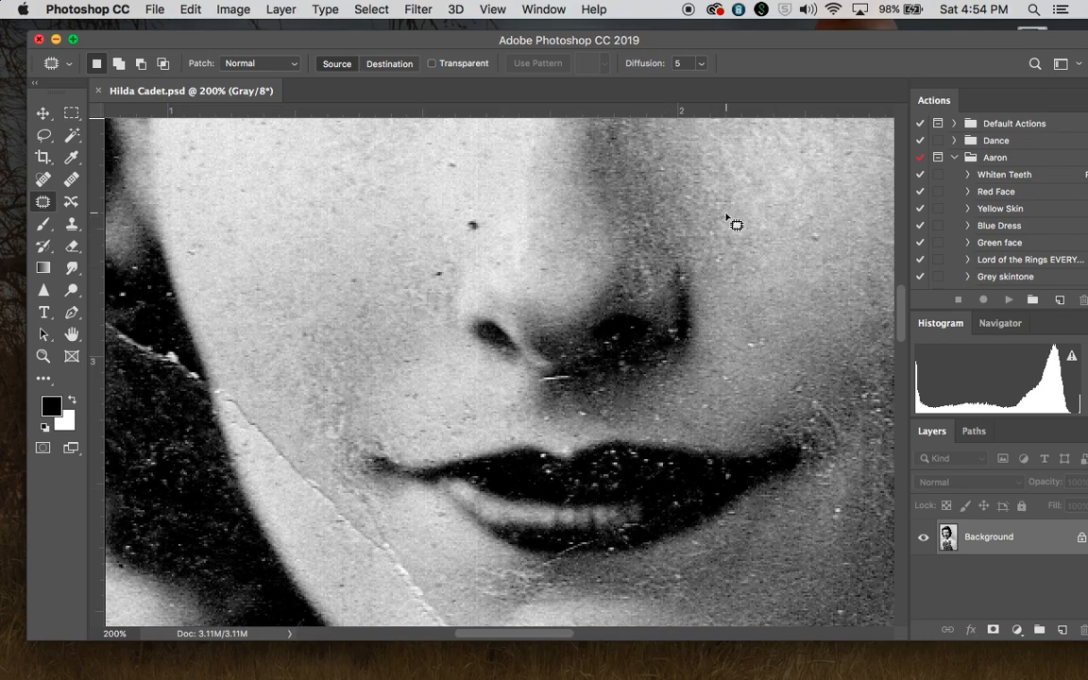
# - Survey the eyes, cheek, forehead, hair, jawline crease and chin at 200% to choose a blemish to patch
pyautogui.moveTo(699, 218); pyautogui.dragTo(631, 340)
pyautogui.moveTo(427, 235); pyautogui.dragTo(457, 385)
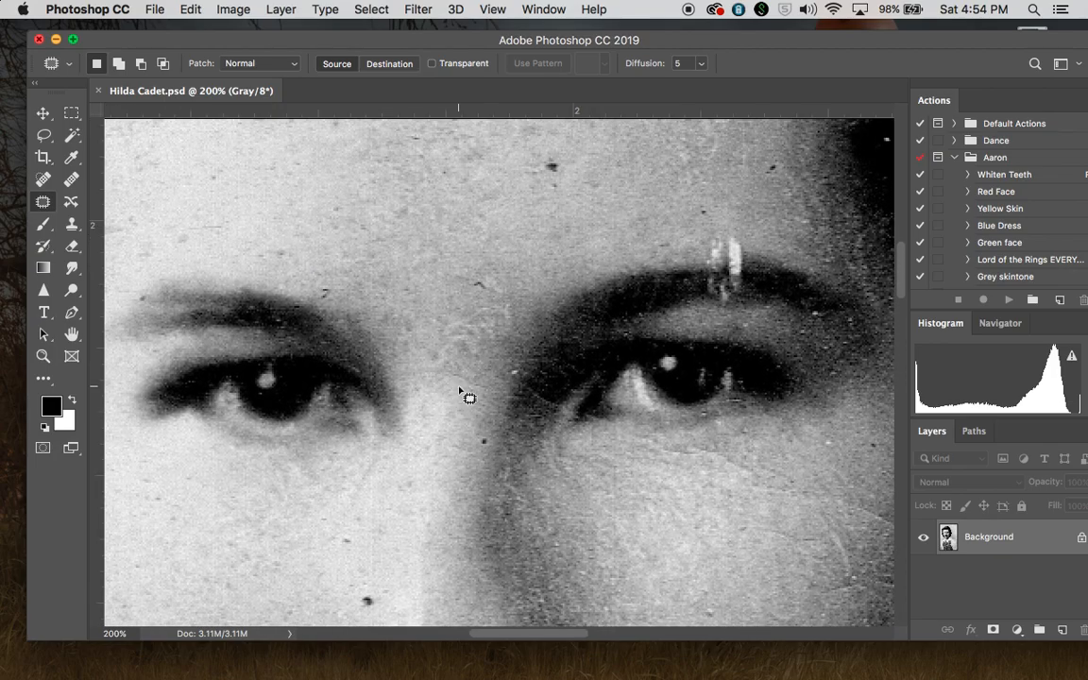
pyautogui.hscroll(-5, 329, 376)
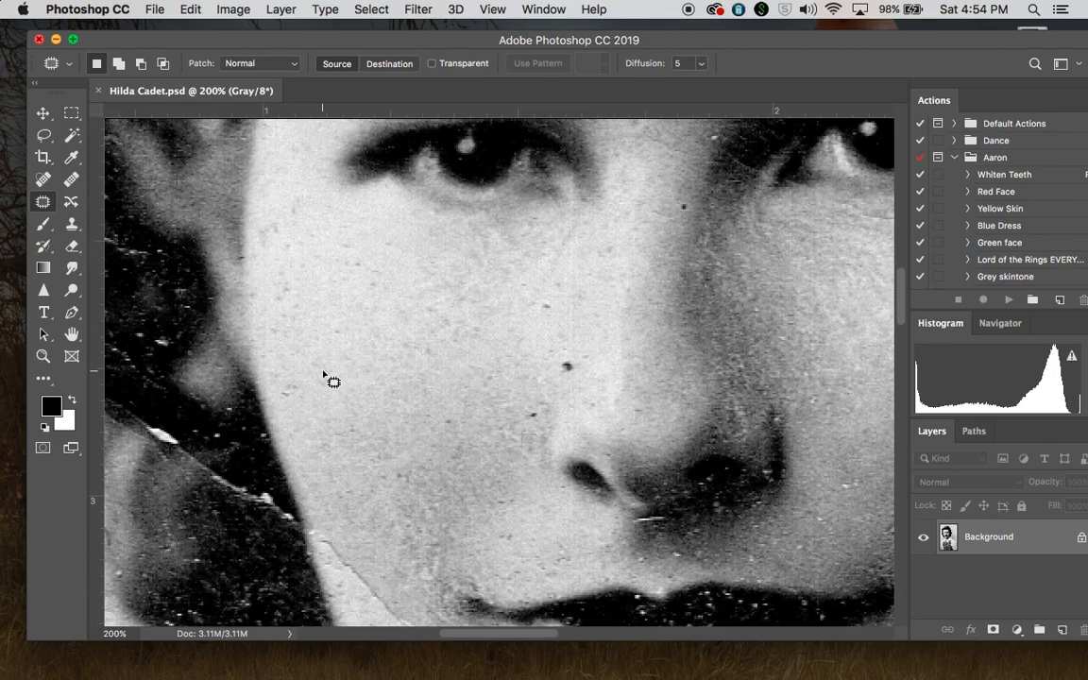
pyautogui.scroll(5, 326, 377)
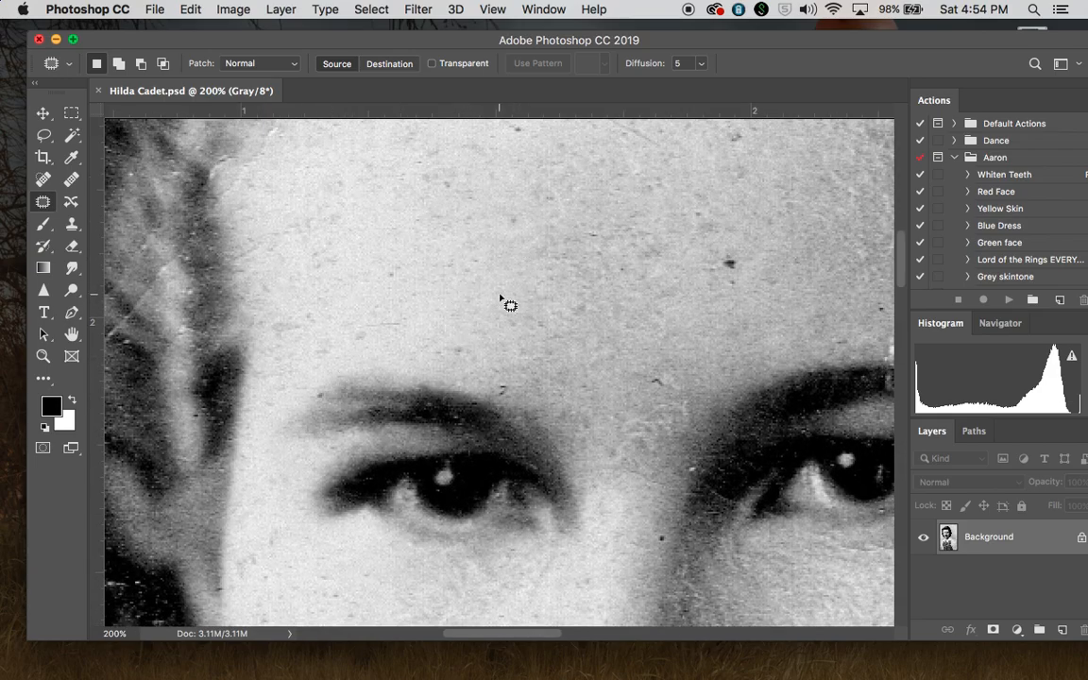
pyautogui.scroll(-10, 416, 488)
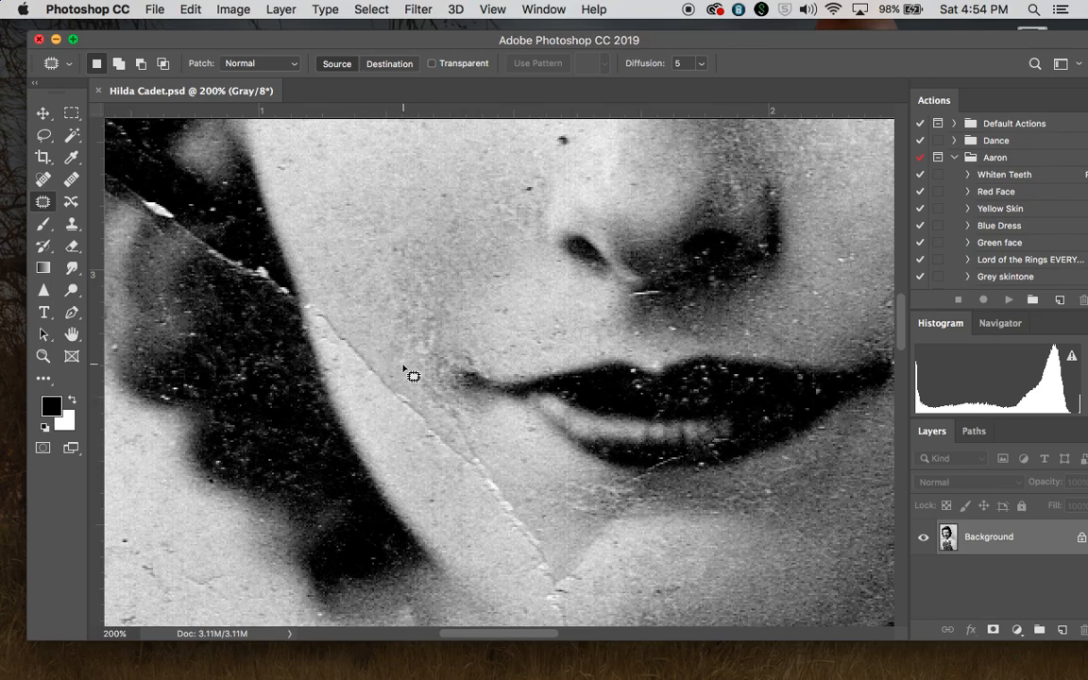
pyautogui.scroll(10, 413, 376)
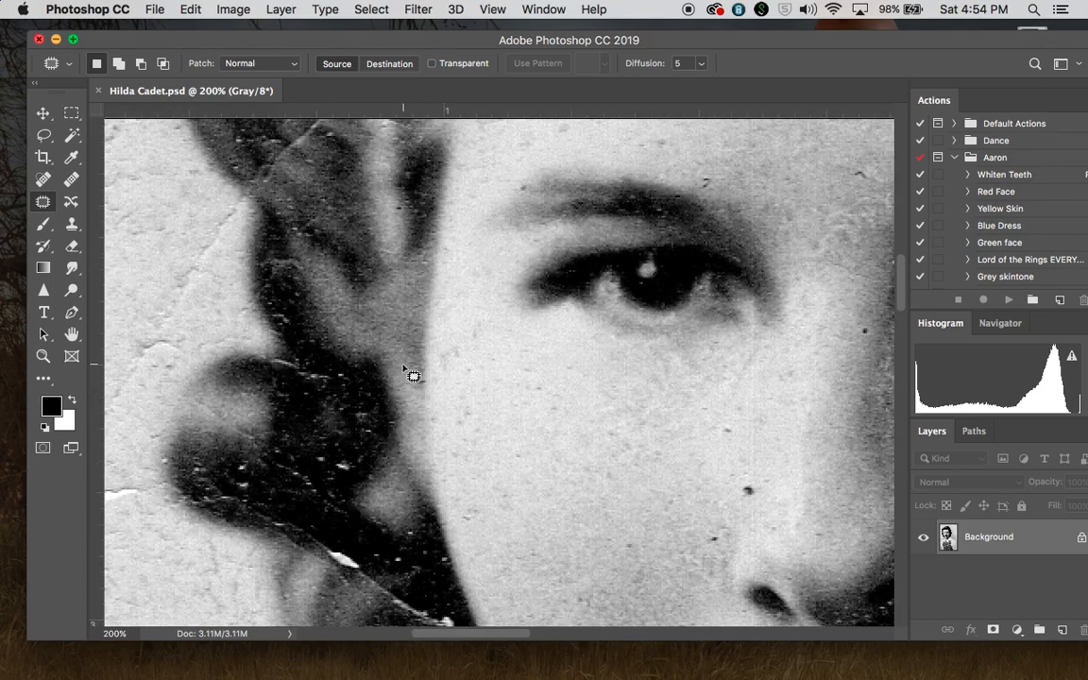
pyautogui.scroll(5, 413, 375)
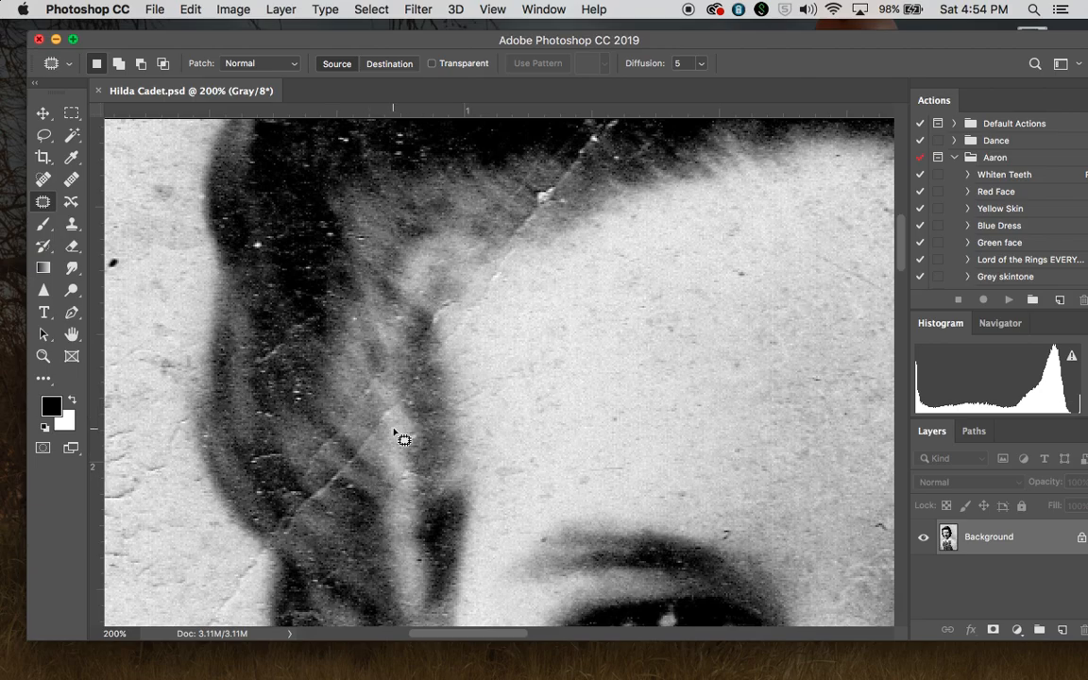
pyautogui.scroll(-10, 395, 432)
pyautogui.hscroll(3, 394, 431)
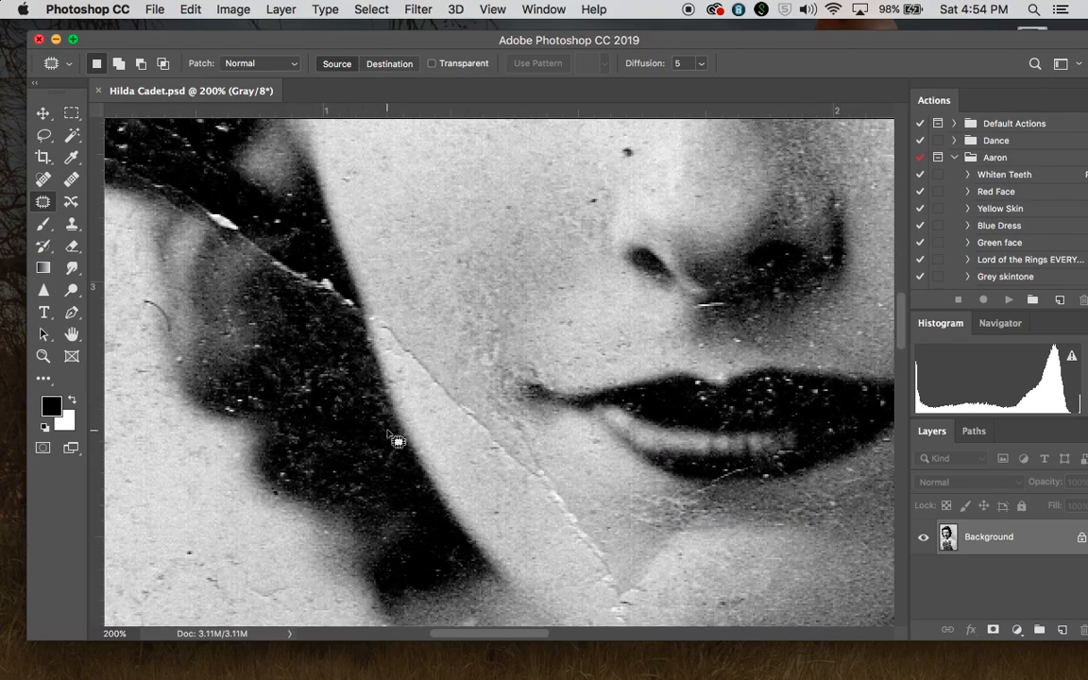
pyautogui.hscroll(2, 394, 439)
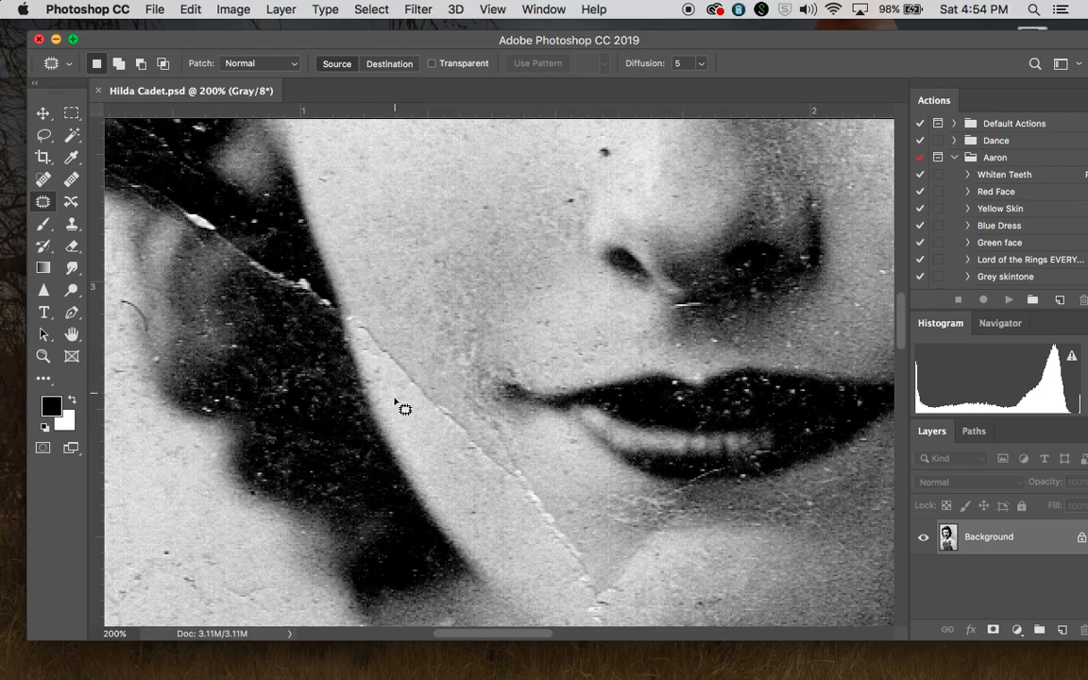
pyautogui.scroll(-5, 396, 400)
pyautogui.hscroll(5, 395, 401)
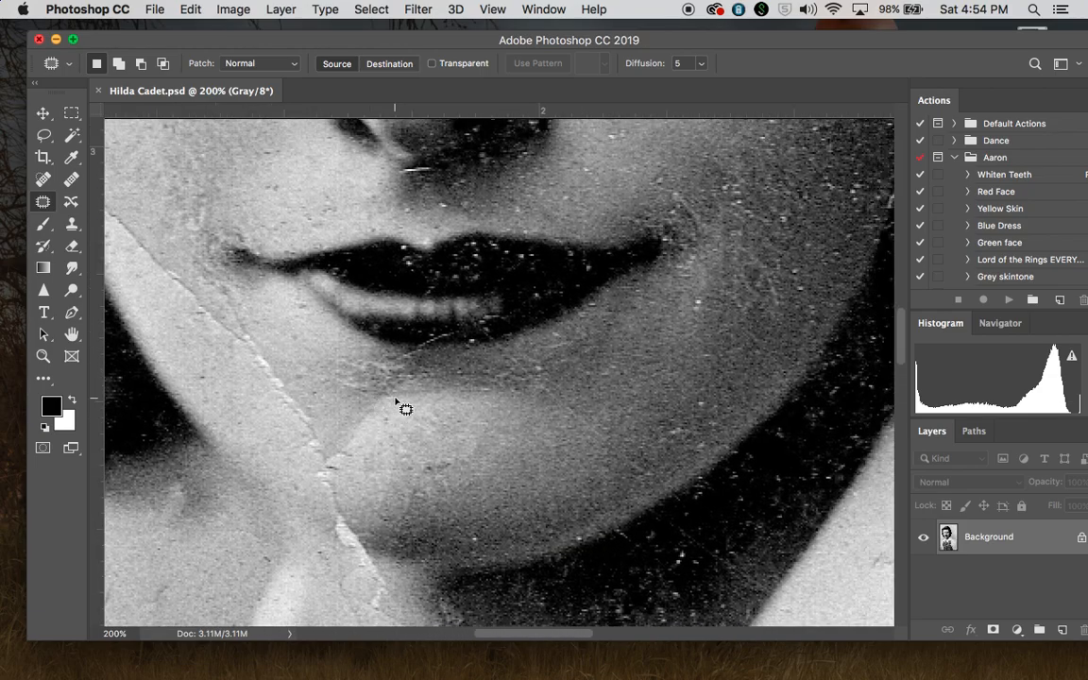
# - At 400% zoom, patch the faint light scratch on the shaded side of the chin with clean skin beside it
pyautogui.press('super+plus')
pyautogui.press('super+plus')
pyautogui.press('super+plus')
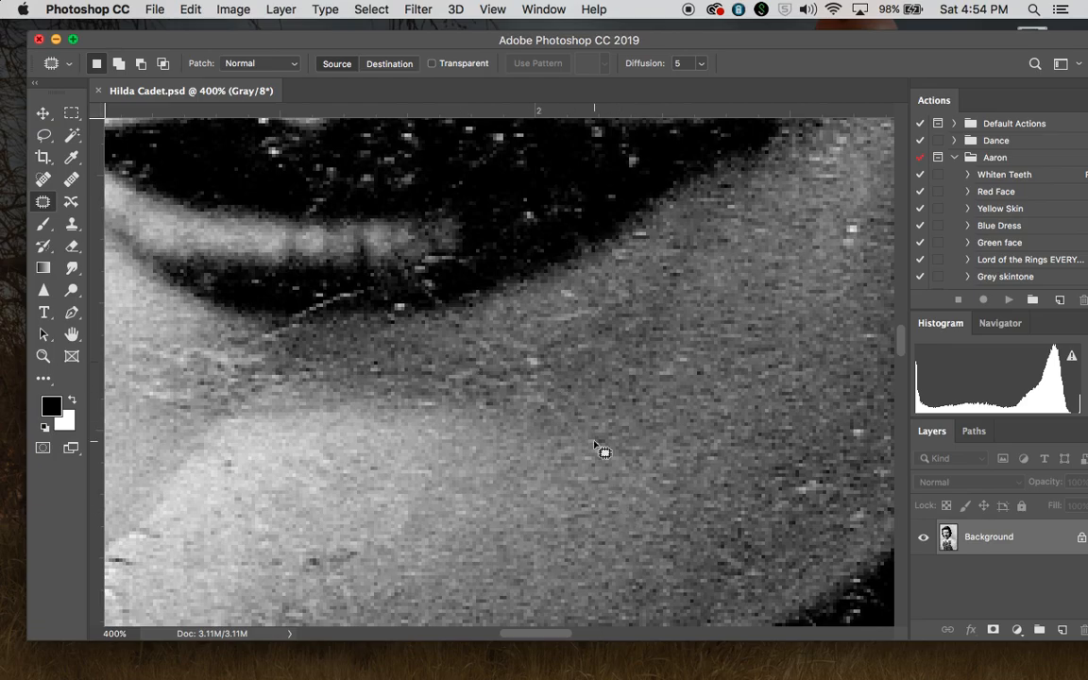
pyautogui.moveTo(588, 423)
pyautogui.mouseDown()
pyautogui.moveTo(561, 404)
pyautogui.moveTo(544, 417)
pyautogui.moveTo(566, 459)
pyautogui.moveTo(612, 491)
pyautogui.moveTo(623, 475)
pyautogui.moveTo(595, 415)
pyautogui.moveTo(579, 410)
pyautogui.mouseUp()
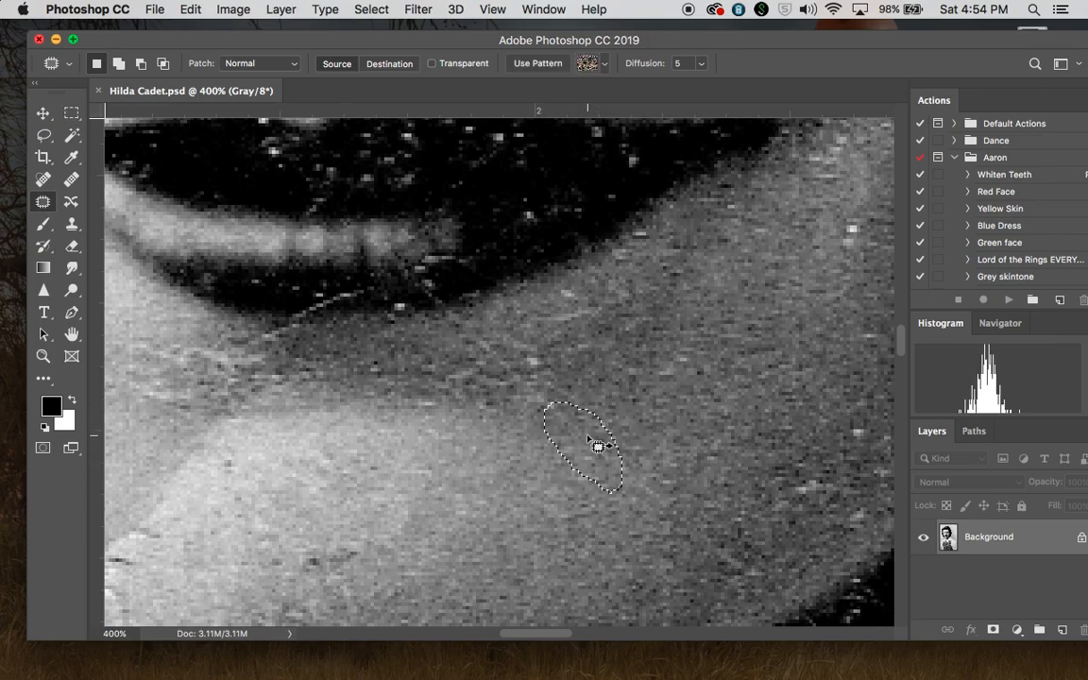
pyautogui.moveTo(598, 445); pyautogui.dragTo(633, 420)
pyautogui.press('super+d')
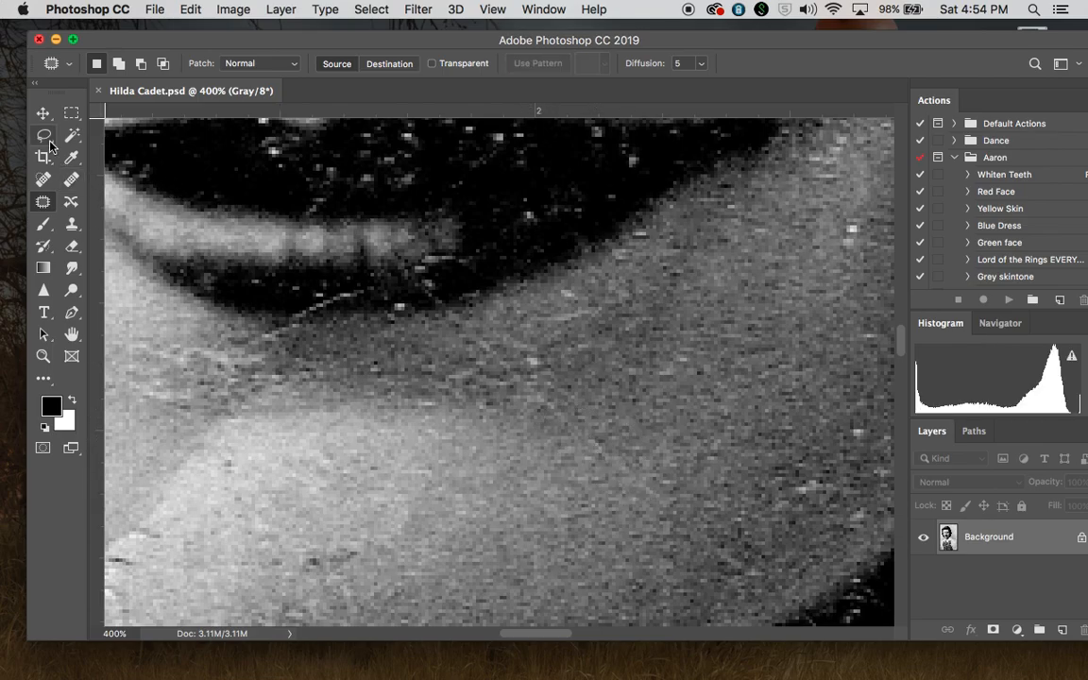
pyautogui.moveTo(612, 434)
pyautogui.mouseDown()
pyautogui.moveTo(550, 399)
pyautogui.moveTo(578, 461)
pyautogui.moveTo(615, 492)
pyautogui.moveTo(625, 465)
pyautogui.moveTo(610, 436)
pyautogui.mouseUp()
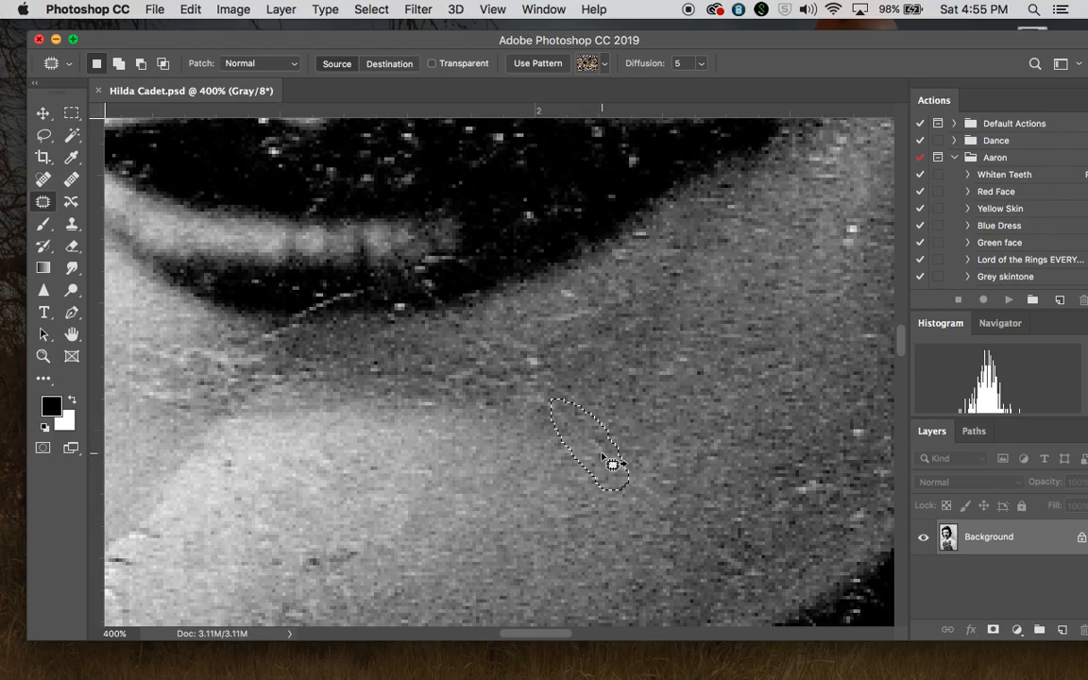
pyautogui.moveTo(670, 459); pyautogui.dragTo(674, 457)
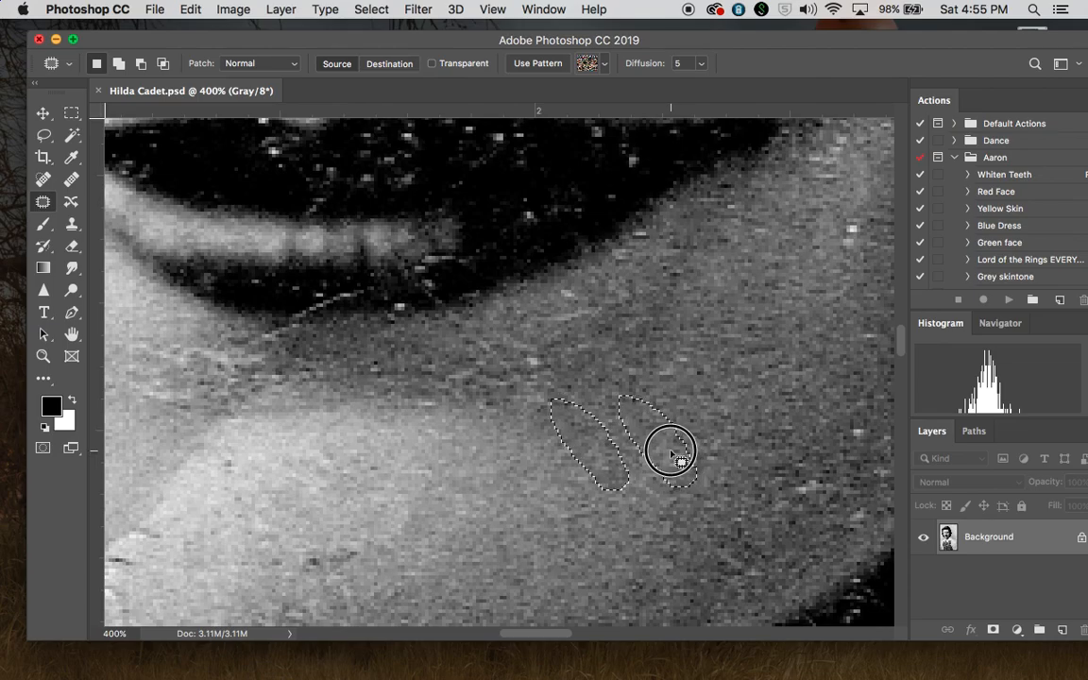
pyautogui.moveTo(672, 454); pyautogui.dragTo(589, 517)
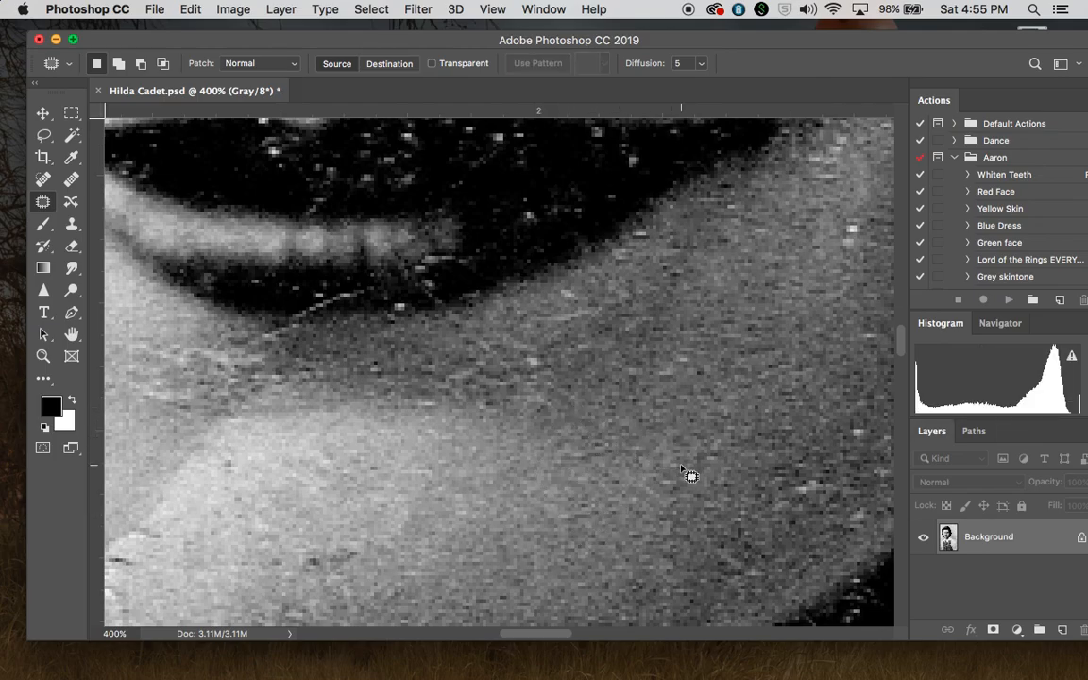
# - Patch the small light marks on the lower shaded part of the chin using neighbouring skin texture
pyautogui.scroll(-3, 682, 469)
pyautogui.hscroll(2, 682, 469)
pyautogui.moveTo(627, 428)
pyautogui.mouseDown()
pyautogui.moveTo(597, 403)
pyautogui.moveTo(585, 410)
pyautogui.moveTo(635, 466)
pyautogui.moveTo(645, 461)
pyautogui.moveTo(642, 438)
pyautogui.moveTo(620, 411)
pyautogui.moveTo(621, 441)
pyautogui.mouseUp()
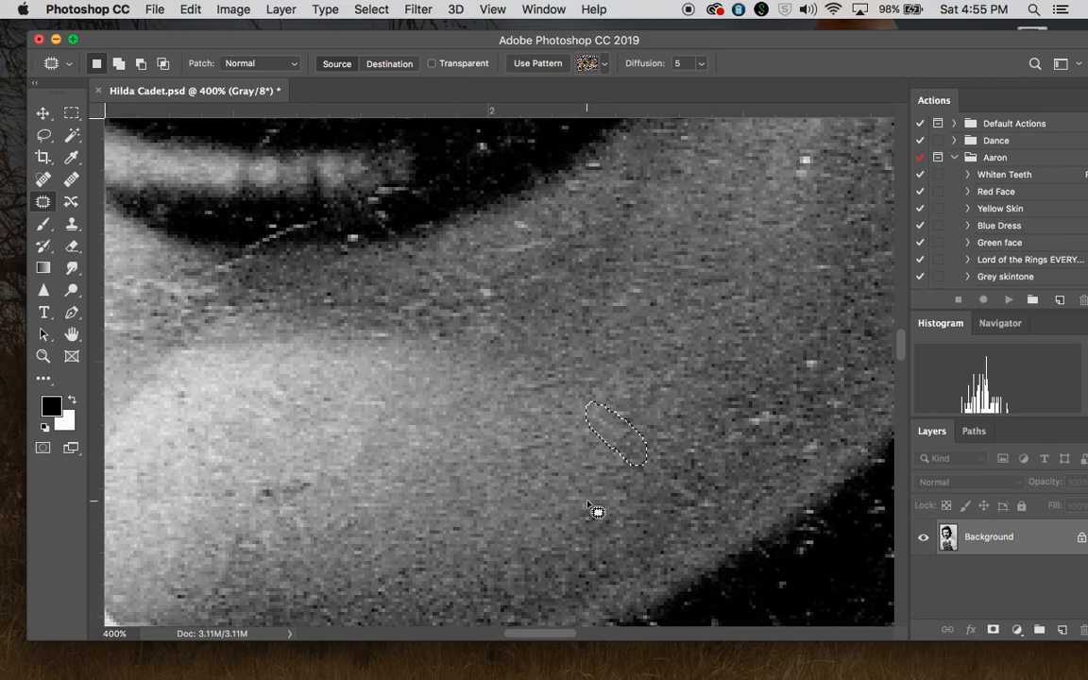
pyautogui.moveTo(631, 447); pyautogui.dragTo(557, 486)
pyautogui.press('super+d')
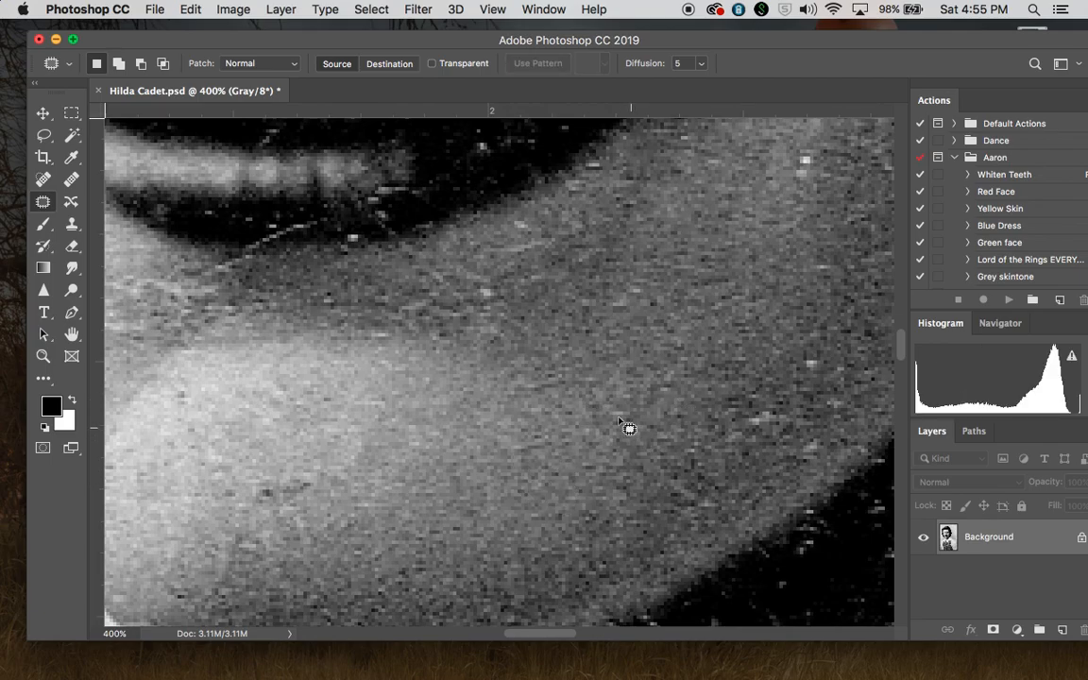
pyautogui.moveTo(671, 488)
pyautogui.mouseDown()
pyautogui.moveTo(704, 502)
pyautogui.moveTo(678, 500)
pyautogui.moveTo(698, 484)
pyautogui.moveTo(672, 488)
pyautogui.moveTo(623, 453)
pyautogui.moveTo(579, 444)
pyautogui.mouseUp()
pyautogui.press('super+d')
# - Patch the faint marks between the lower lip and the shaded side of the chin with clean skin
pyautogui.click(497, 318)
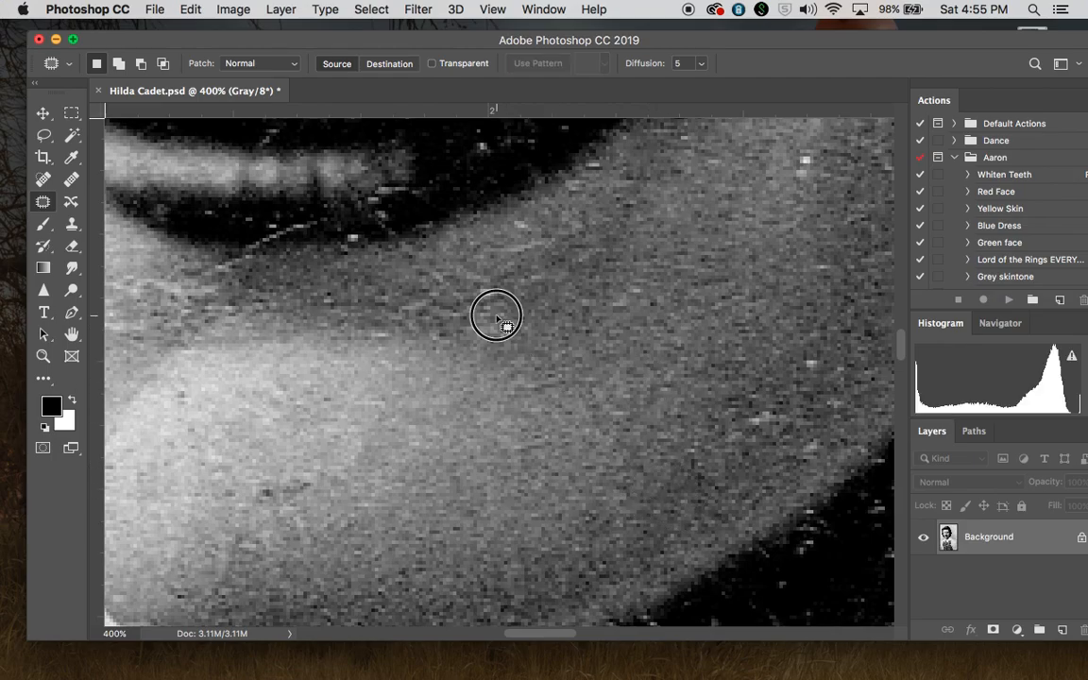
pyautogui.moveTo(482, 300)
pyautogui.mouseDown()
pyautogui.moveTo(571, 406)
pyautogui.moveTo(634, 442)
pyautogui.moveTo(602, 420)
pyautogui.moveTo(602, 451)
pyautogui.moveTo(644, 477)
pyautogui.moveTo(648, 450)
pyautogui.moveTo(620, 446)
pyautogui.moveTo(615, 498)
pyautogui.mouseUp()
pyautogui.press('super+d')
pyautogui.moveTo(601, 404)
pyautogui.mouseDown()
pyautogui.moveTo(563, 376)
pyautogui.moveTo(573, 418)
pyautogui.moveTo(584, 400)
pyautogui.moveTo(502, 374)
pyautogui.mouseUp()
pyautogui.press('super+d')
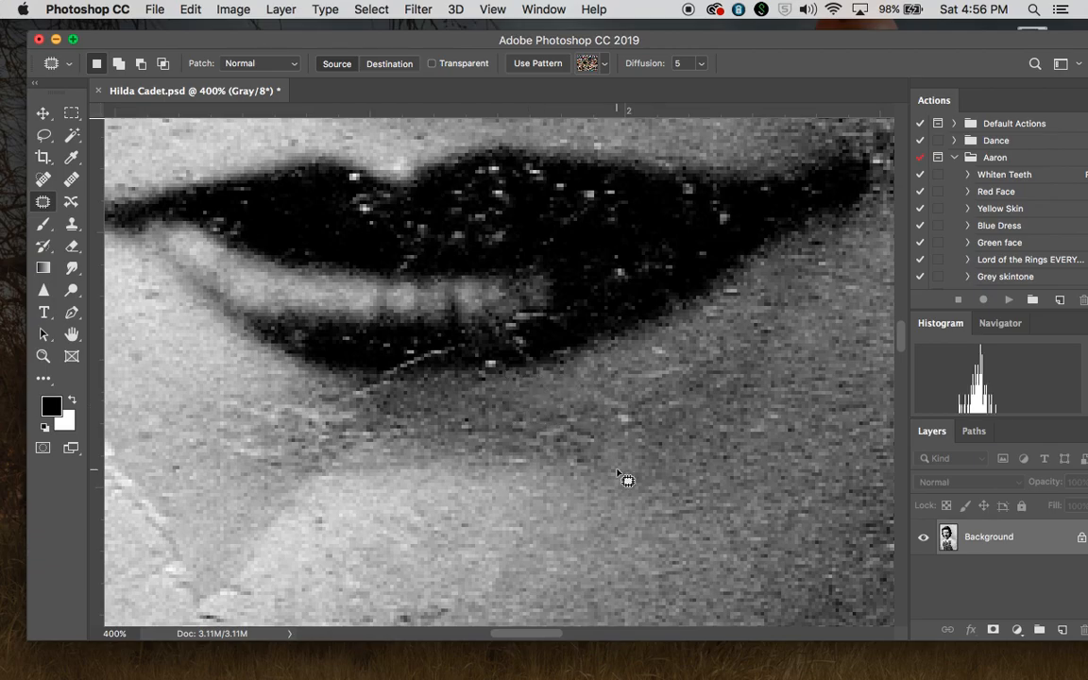
# - Patch the bright speck and light scratches just beneath the shaded half of the lower lip
pyautogui.moveTo(652, 386)
pyautogui.mouseDown()
pyautogui.moveTo(671, 360)
pyautogui.moveTo(615, 374)
pyautogui.moveTo(659, 376)
pyautogui.moveTo(711, 439)
pyautogui.mouseUp()
pyautogui.press('super+d')
pyautogui.moveTo(678, 374)
pyautogui.mouseDown()
pyautogui.moveTo(648, 360)
pyautogui.moveTo(670, 370)
pyautogui.moveTo(662, 351)
pyautogui.moveTo(672, 451)
pyautogui.moveTo(648, 463)
pyautogui.moveTo(625, 436)
pyautogui.moveTo(645, 414)
pyautogui.moveTo(609, 400)
pyautogui.moveTo(624, 439)
pyautogui.moveTo(635, 423)
pyautogui.moveTo(646, 479)
pyautogui.mouseUp()
pyautogui.press('super+d')
pyautogui.press('super+d')
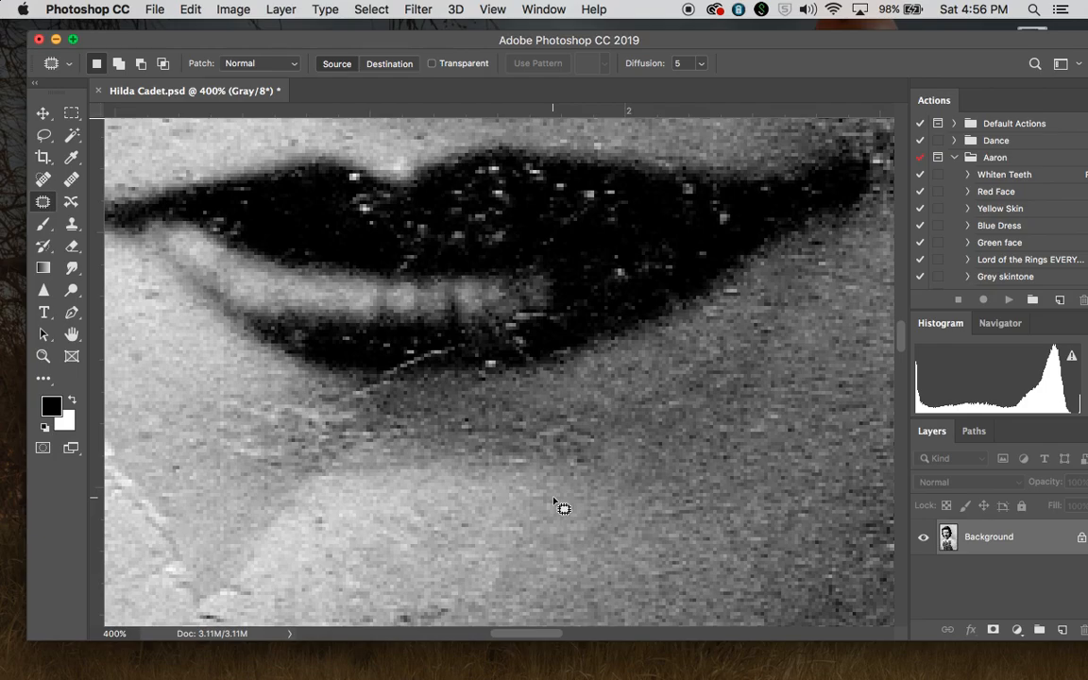
# - Patch the fine scratches in the shadow where the lower lip area meets the top of the chin
pyautogui.scroll(-3, 557, 505)
pyautogui.moveTo(580, 390)
pyautogui.mouseDown()
pyautogui.moveTo(604, 356)
pyautogui.moveTo(593, 340)
pyautogui.moveTo(562, 329)
pyautogui.moveTo(535, 344)
pyautogui.moveTo(544, 367)
pyautogui.moveTo(651, 408)
pyautogui.mouseUp()
pyautogui.hotkey('ctrl', 'd')
pyautogui.moveTo(578, 342)
pyautogui.mouseDown()
pyautogui.moveTo(602, 327)
pyautogui.moveTo(563, 310)
pyautogui.moveTo(557, 341)
pyautogui.moveTo(629, 386)
pyautogui.moveTo(591, 339)
pyautogui.moveTo(581, 382)
pyautogui.moveTo(591, 358)
pyautogui.moveTo(634, 397)
pyautogui.mouseUp()
pyautogui.hotkey('ctrl', 'd')
pyautogui.hotkey('ctrl', 'd')
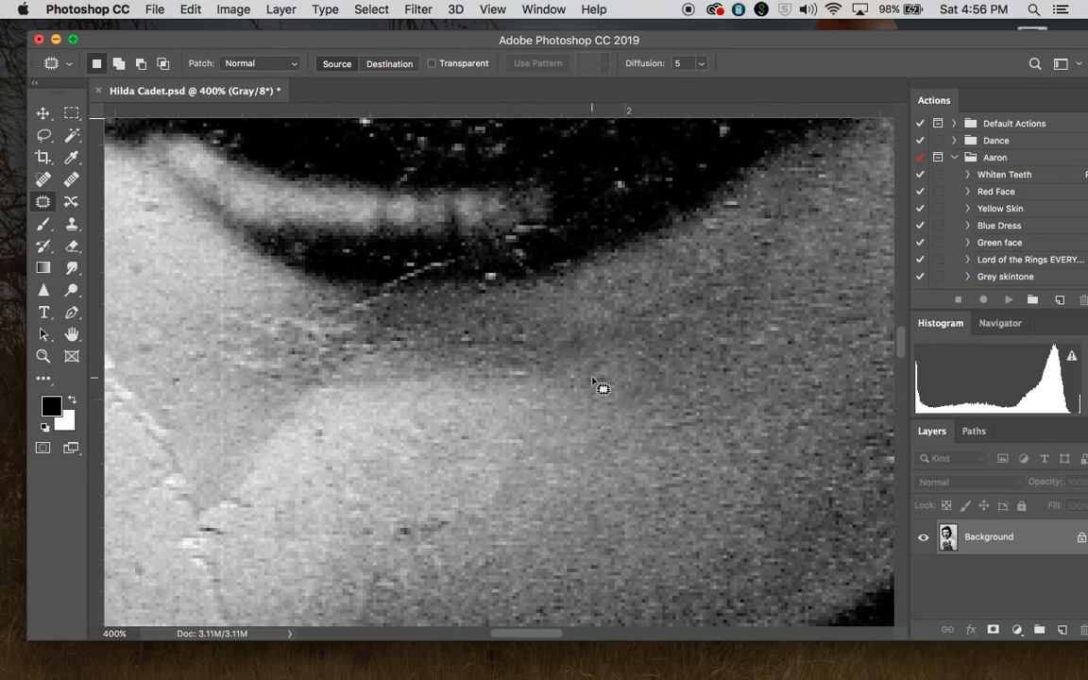
# - Patch the dark marks on the lower middle of the chin with nearby clean skin
pyautogui.scroll(-5, 509, 412)
pyautogui.moveTo(463, 442)
pyautogui.mouseDown()
pyautogui.moveTo(509, 411)
pyautogui.moveTo(469, 395)
pyautogui.moveTo(437, 419)
pyautogui.moveTo(521, 421)
pyautogui.moveTo(503, 446)
pyautogui.moveTo(487, 418)
pyautogui.moveTo(490, 471)
pyautogui.moveTo(504, 465)
pyautogui.moveTo(492, 448)
pyautogui.moveTo(524, 472)
pyautogui.moveTo(461, 455)
pyautogui.moveTo(425, 460)
pyautogui.moveTo(429, 491)
pyautogui.moveTo(444, 474)
pyautogui.moveTo(489, 490)
pyautogui.mouseUp()
pyautogui.hotkey('ctrl', 'd')
pyautogui.hotkey('ctrl', 'd')
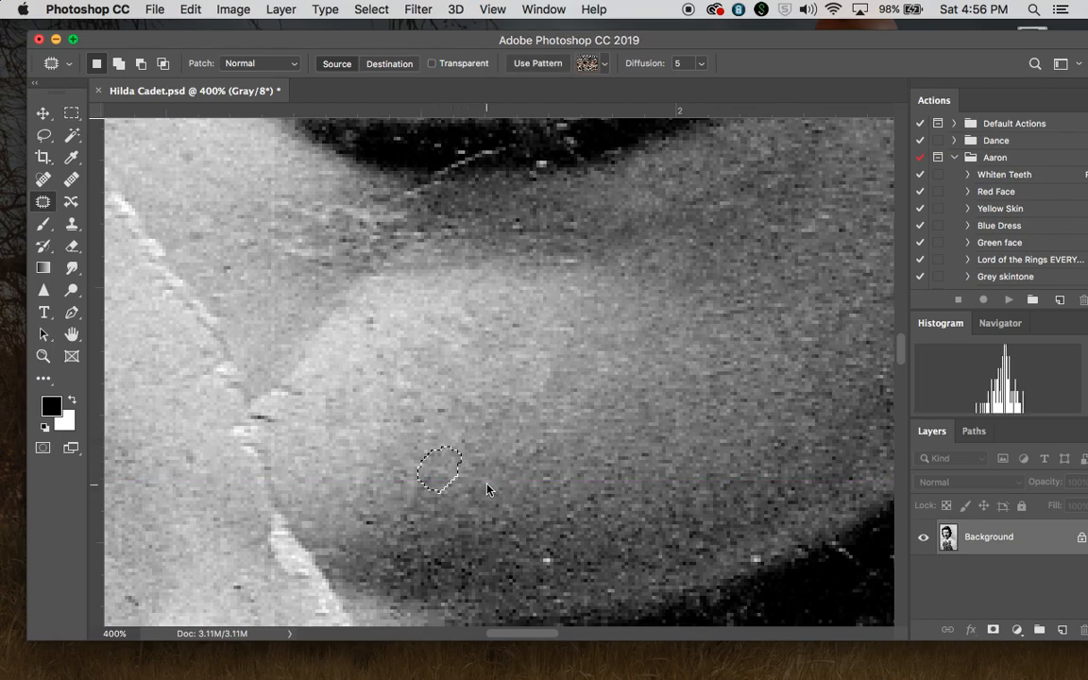
pyautogui.hotkey('ctrl', 'd')
# - Patch the remaining small blemishes across the middle of the chin and return to 200% zoom
pyautogui.moveTo(468, 442)
pyautogui.mouseDown()
pyautogui.moveTo(493, 450)
pyautogui.moveTo(488, 459)
pyautogui.moveTo(501, 424)
pyautogui.mouseUp()
pyautogui.hotkey('ctrl', 'd')
pyautogui.moveTo(569, 437)
pyautogui.mouseDown()
pyautogui.moveTo(593, 400)
pyautogui.moveTo(549, 429)
pyautogui.moveTo(567, 445)
pyautogui.moveTo(578, 426)
pyautogui.moveTo(614, 436)
pyautogui.mouseUp()
pyautogui.hotkey('ctrl', 'd')
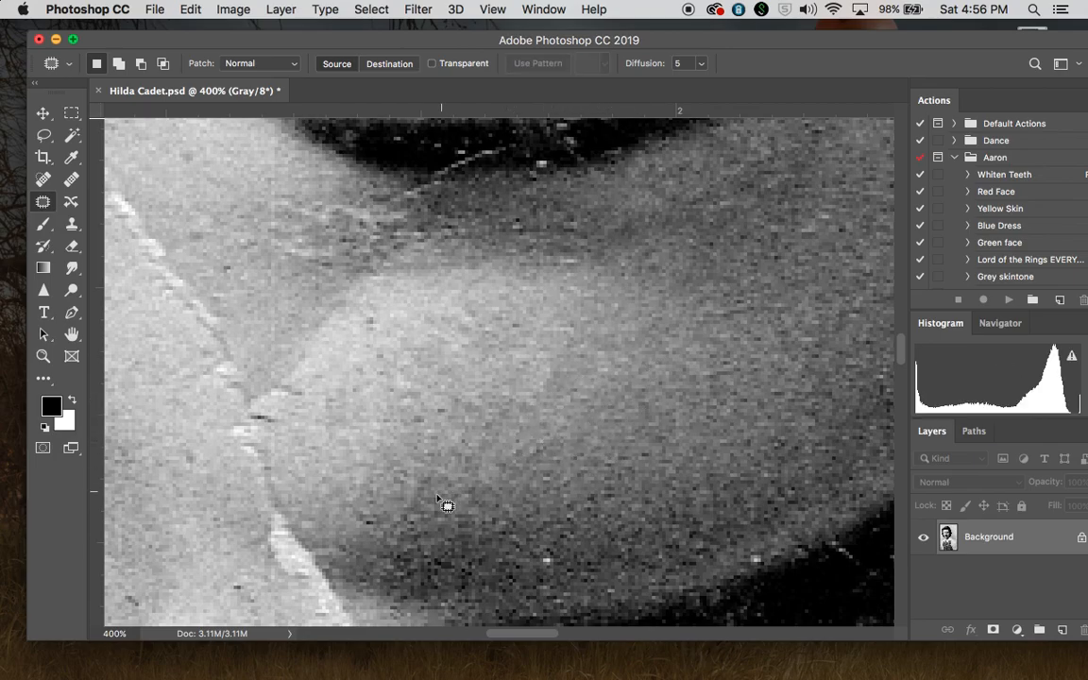
pyautogui.moveTo(432, 472)
pyautogui.mouseDown()
pyautogui.moveTo(398, 485)
pyautogui.moveTo(399, 525)
pyautogui.moveTo(433, 499)
pyautogui.moveTo(396, 484)
pyautogui.mouseUp()
pyautogui.hotkey('ctrl', 'd')
pyautogui.press('super+minus')
pyautogui.press('super+minus')
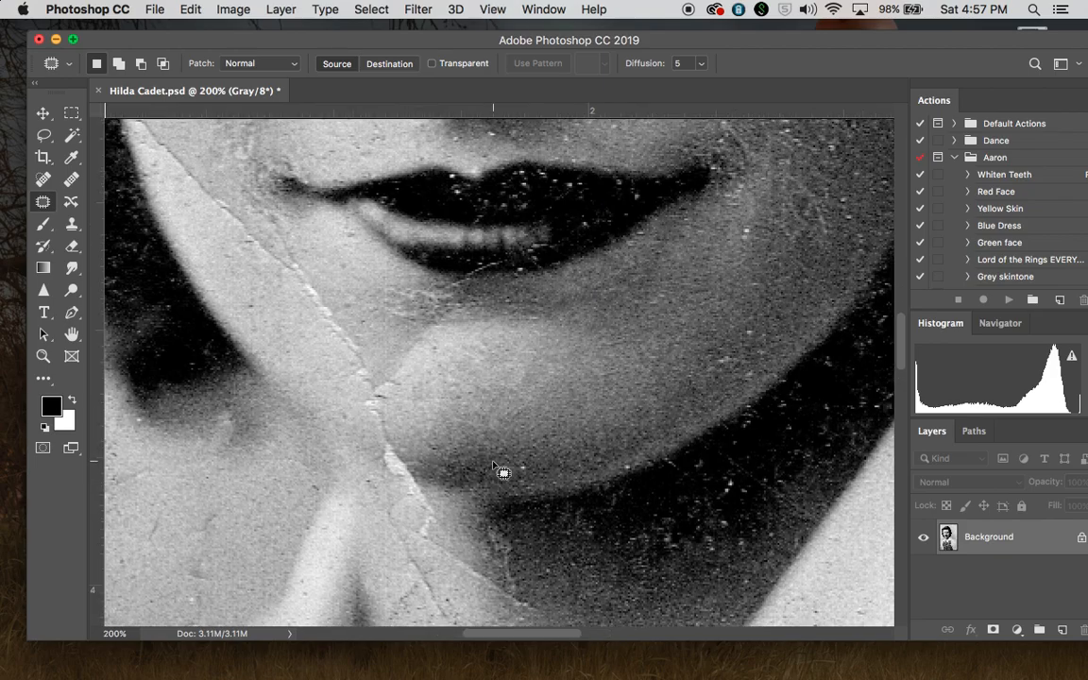
# - At 300% zoom, patch small light flecks on the shaded skin between the chin and jawline
pyautogui.press('super+plus')
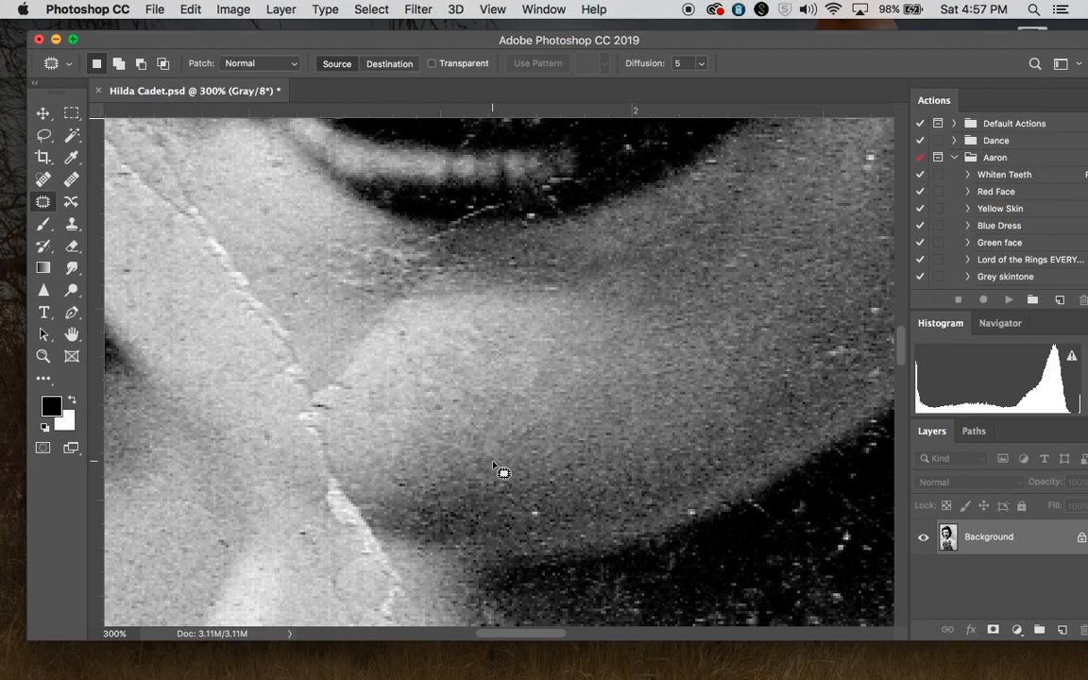
pyautogui.moveTo(707, 433); pyautogui.dragTo(489, 363)
pyautogui.moveTo(547, 425)
pyautogui.mouseDown()
pyautogui.moveTo(551, 462)
pyautogui.moveTo(562, 431)
pyautogui.moveTo(535, 407)
pyautogui.moveTo(530, 445)
pyautogui.moveTo(483, 454)
pyautogui.mouseUp()
pyautogui.click(480, 340)
pyautogui.moveTo(512, 405)
pyautogui.mouseDown()
pyautogui.moveTo(515, 425)
pyautogui.moveTo(534, 407)
pyautogui.moveTo(527, 425)
pyautogui.moveTo(496, 408)
pyautogui.moveTo(473, 442)
pyautogui.moveTo(454, 423)
pyautogui.mouseUp()
pyautogui.click(483, 443)
# - Patch the white speck on the underside of the chin and the light flecks near the shaded jawline
pyautogui.click(323, 450)
pyautogui.moveTo(324, 449)
pyautogui.mouseDown()
pyautogui.moveTo(308, 439)
pyautogui.moveTo(319, 464)
pyautogui.moveTo(324, 452)
pyautogui.moveTo(341, 458)
pyautogui.mouseUp()
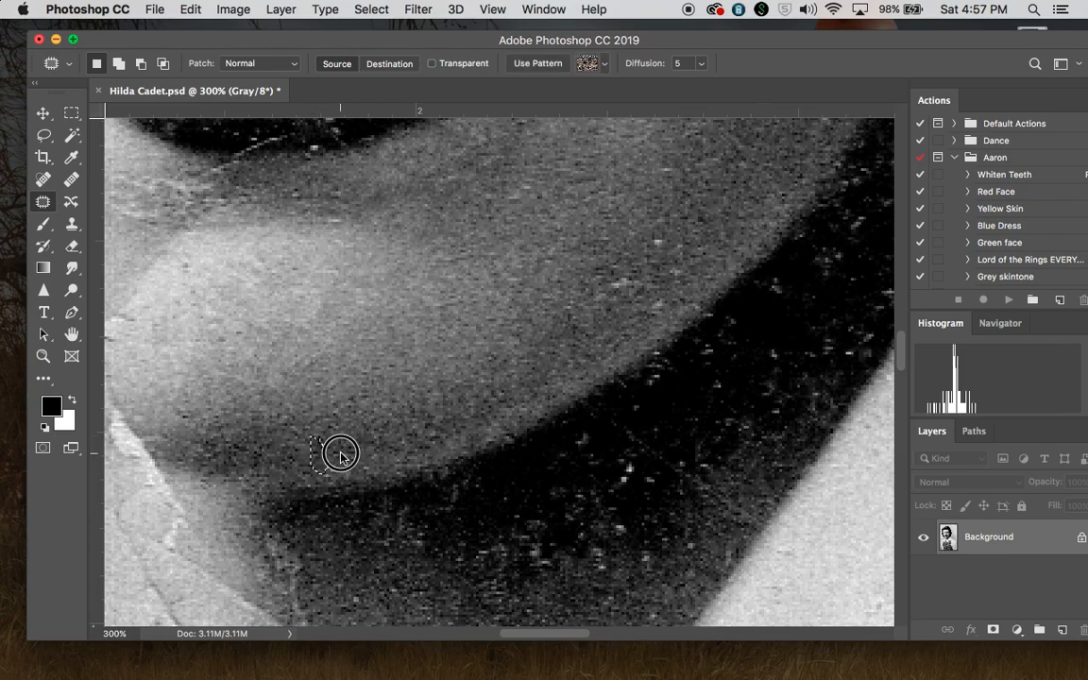
pyautogui.click(341, 458)
pyautogui.moveTo(628, 300)
pyautogui.mouseDown()
pyautogui.moveTo(619, 258)
pyautogui.moveTo(600, 289)
pyautogui.moveTo(563, 284)
pyautogui.mouseUp()
pyautogui.click(505, 372)
# - Patch the bright speck on the shaded cheek below the corner of the mouth
pyautogui.scroll(5, 564, 349)
pyautogui.hscroll(5, 564, 350)
pyautogui.hscroll(-1, 564, 350)
pyautogui.moveTo(505, 342)
pyautogui.mouseDown()
pyautogui.moveTo(486, 353)
pyautogui.moveTo(481, 374)
pyautogui.moveTo(425, 359)
pyautogui.mouseUp()
pyautogui.click(400, 384)
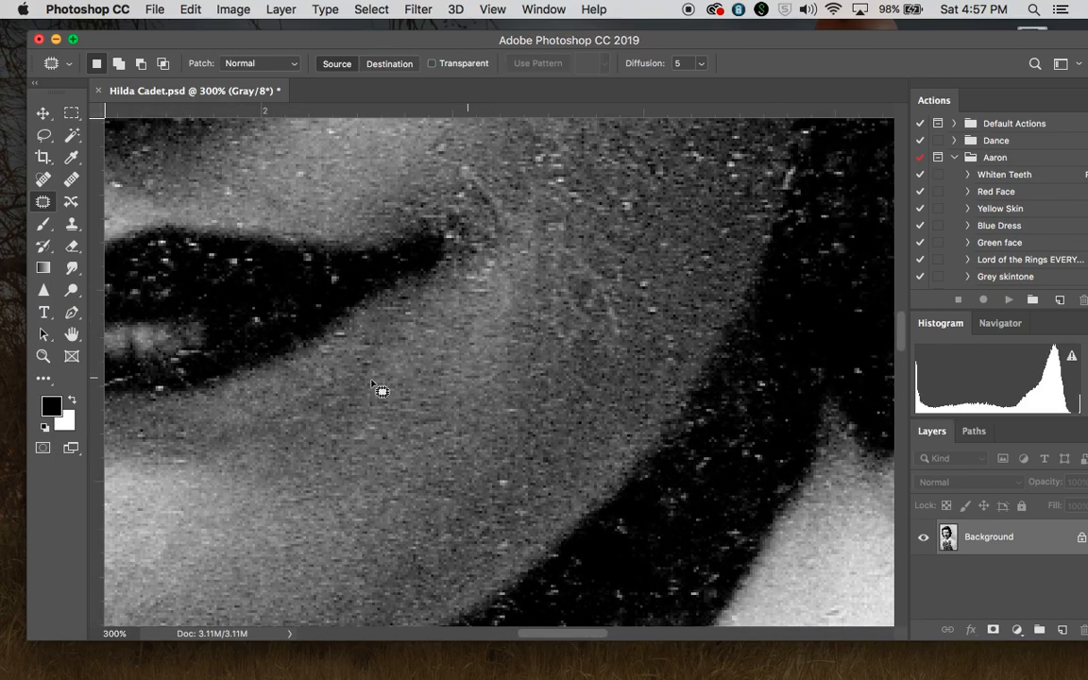
# - Patch the upper section of the diagonal crease through the lighter hair beside the forehead
pyautogui.scroll(-5, 369, 412)
pyautogui.hscroll(-4, 370, 413)
pyautogui.scroll(10, 369, 413)
pyautogui.hscroll(-3, 370, 413)
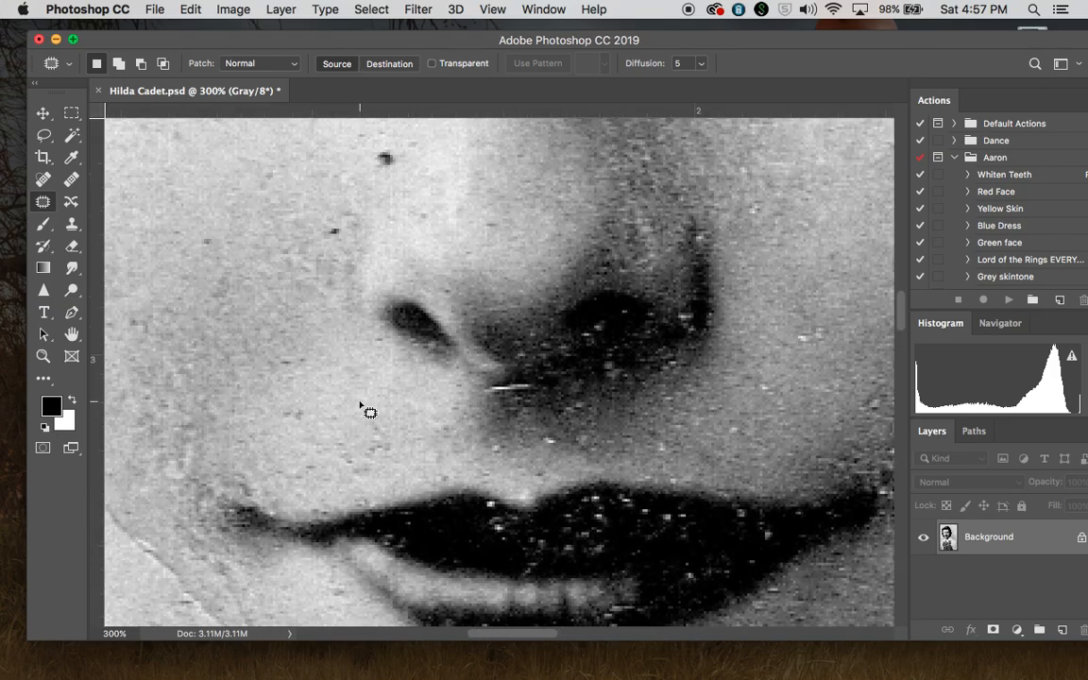
pyautogui.hscroll(-8, 369, 412)
pyautogui.scroll(5, 369, 412)
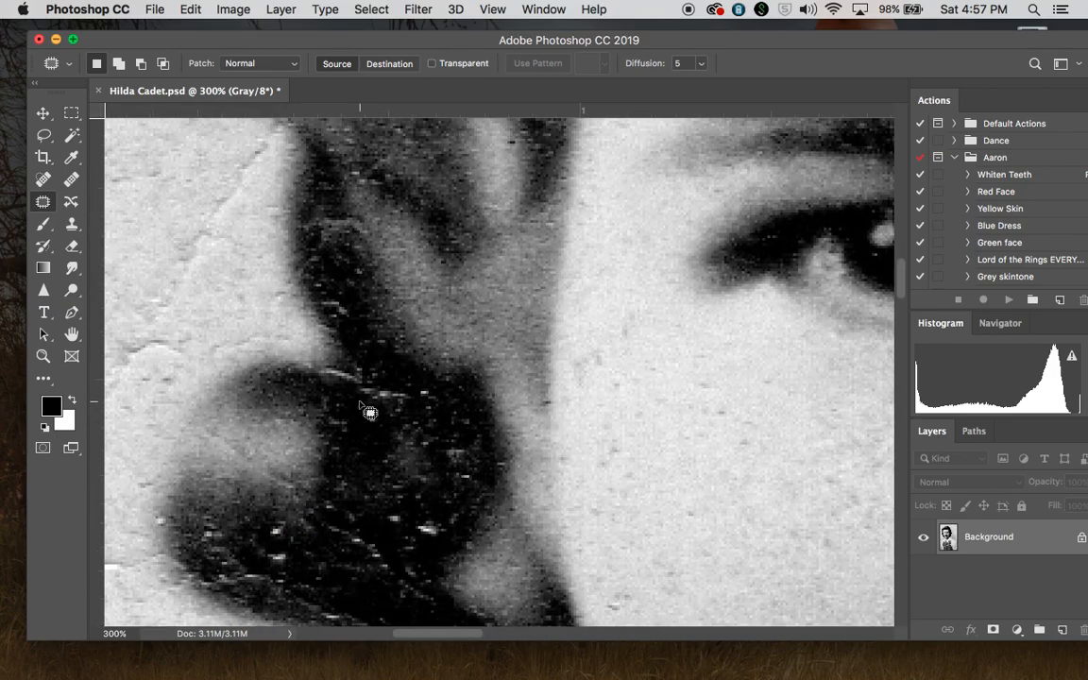
pyautogui.scroll(5, 370, 413)
pyautogui.hscroll(2, 370, 413)
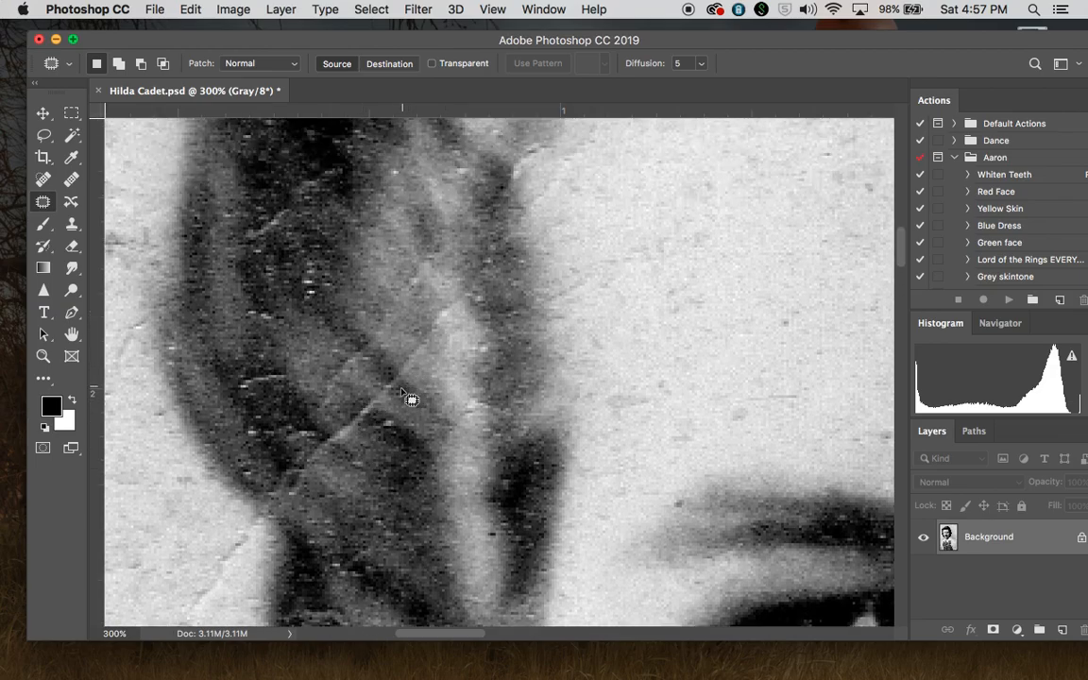
pyautogui.moveTo(405, 390)
pyautogui.mouseDown()
pyautogui.moveTo(435, 334)
pyautogui.moveTo(415, 332)
pyautogui.moveTo(386, 358)
pyautogui.moveTo(406, 395)
pyautogui.mouseUp()
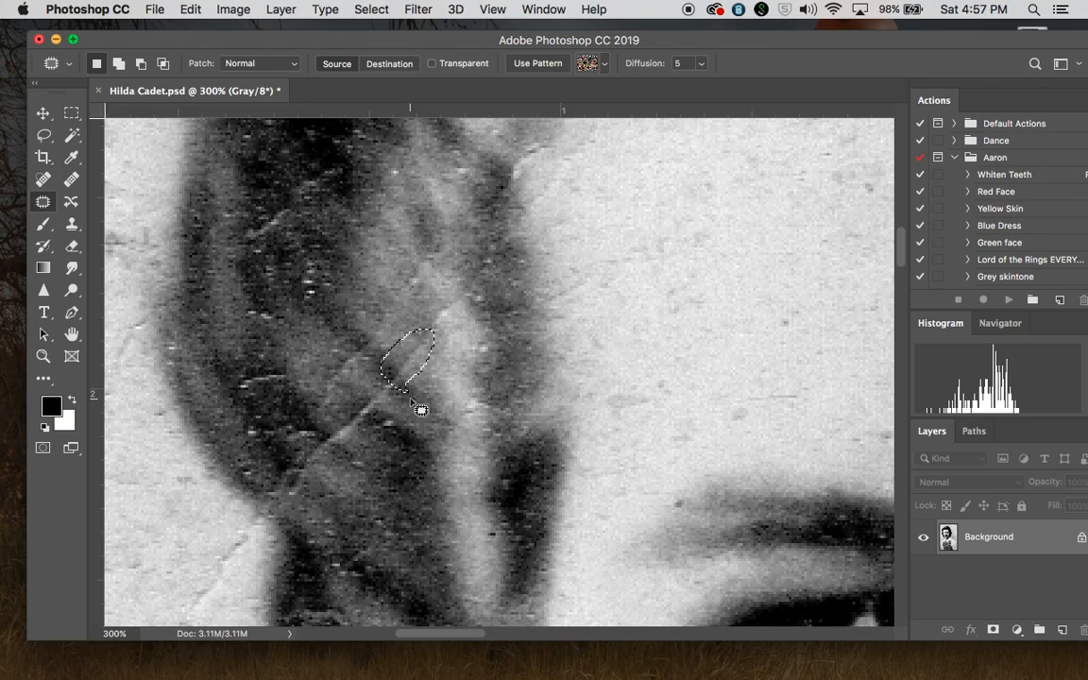
pyautogui.moveTo(420, 352)
pyautogui.mouseDown()
pyautogui.moveTo(406, 341)
pyautogui.moveTo(437, 352)
pyautogui.moveTo(394, 382)
pyautogui.moveTo(426, 378)
pyautogui.moveTo(422, 368)
pyautogui.mouseUp()
pyautogui.click(447, 380)
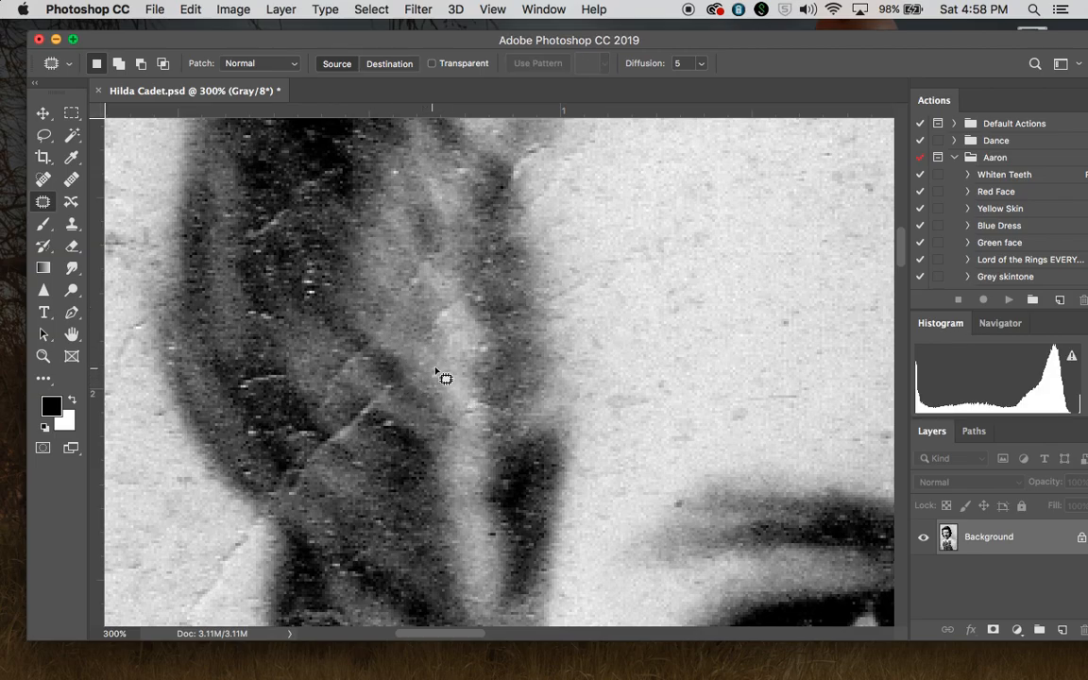
# - Patch the bright lower section of the diagonal crease through the dark hair
pyautogui.scroll(-3, 381, 414)
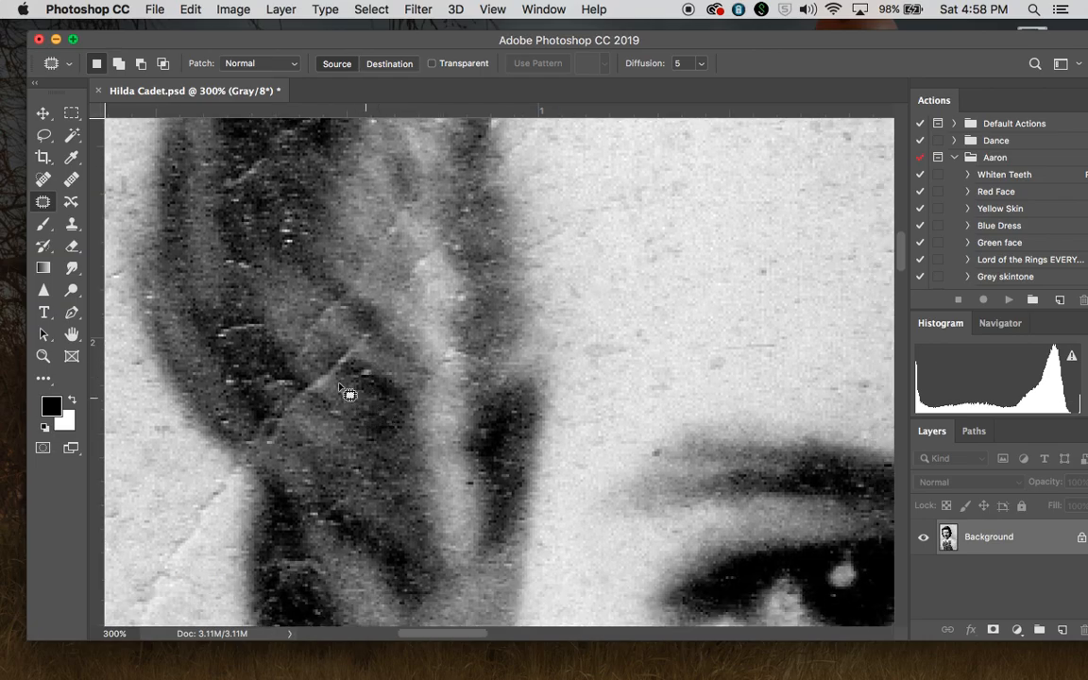
pyautogui.moveTo(324, 389)
pyautogui.mouseDown()
pyautogui.moveTo(345, 364)
pyautogui.moveTo(336, 358)
pyautogui.moveTo(300, 386)
pyautogui.moveTo(318, 393)
pyautogui.moveTo(329, 381)
pyautogui.moveTo(343, 395)
pyautogui.moveTo(375, 335)
pyautogui.moveTo(356, 328)
pyautogui.moveTo(331, 358)
pyautogui.moveTo(323, 368)
pyautogui.moveTo(365, 375)
pyautogui.mouseUp()
pyautogui.press('super+d')
pyautogui.moveTo(352, 355)
pyautogui.mouseDown()
pyautogui.moveTo(399, 398)
pyautogui.moveTo(360, 371)
pyautogui.moveTo(373, 388)
pyautogui.moveTo(335, 412)
pyautogui.mouseUp()
pyautogui.press('super+d')
pyautogui.press('super+d')
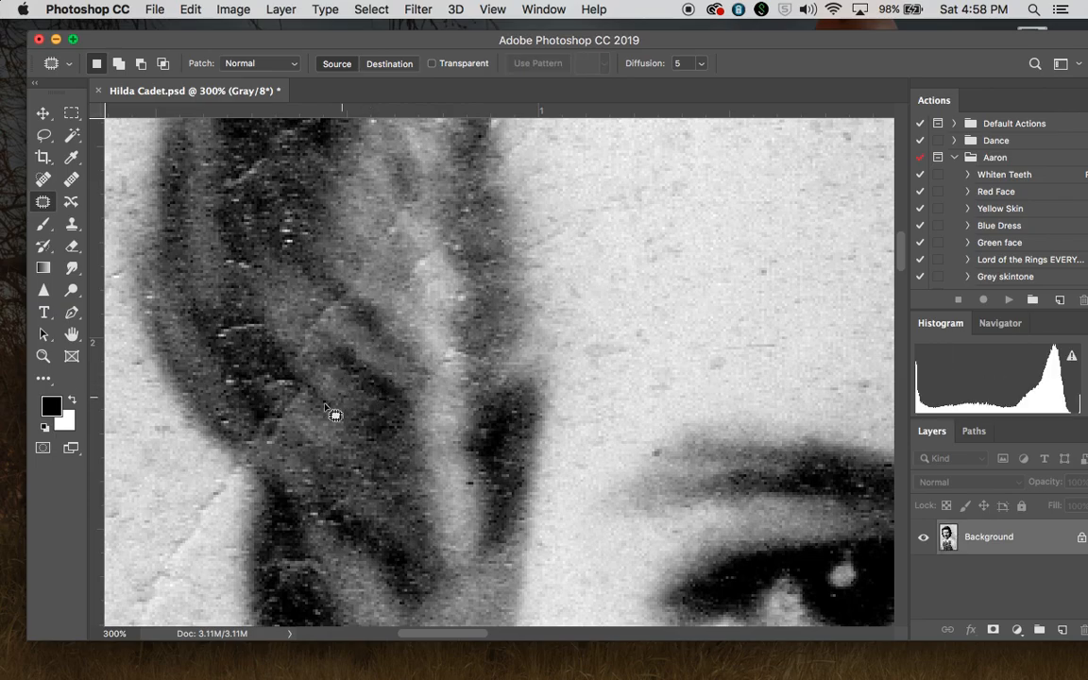
# - Patch the short light scratch in the hair just above the repaired crease using adjacent hair texture
pyautogui.moveTo(348, 321)
pyautogui.mouseDown()
pyautogui.moveTo(357, 280)
pyautogui.moveTo(289, 357)
pyautogui.moveTo(345, 338)
pyautogui.moveTo(320, 313)
pyautogui.mouseUp()
pyautogui.moveTo(321, 312)
pyautogui.mouseDown()
pyautogui.moveTo(376, 275)
pyautogui.moveTo(339, 248)
pyautogui.mouseUp()
pyautogui.press('cmd+d')
pyautogui.scroll(2, 398, 280)
pyautogui.hscroll(1, 397, 279)
pyautogui.click(369, 303)
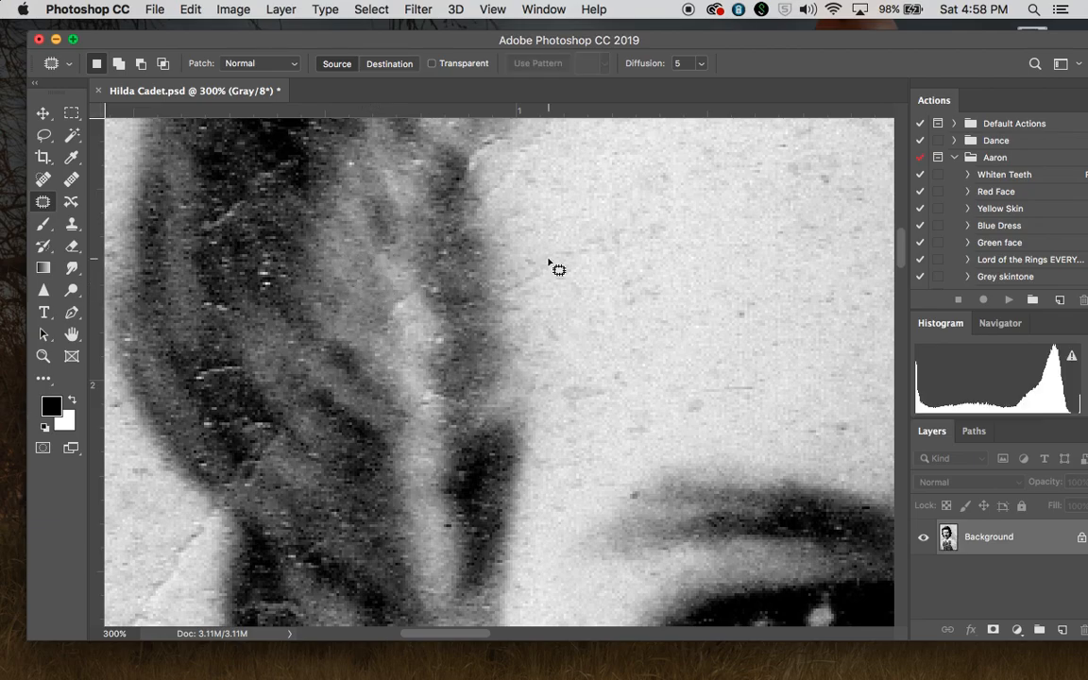
# - Patch the small white specks in the dark hair above the forehead using clean dark hair nearby
pyautogui.scroll(2, 555, 268)
pyautogui.scroll(3, 554, 268)
pyautogui.hscroll(2, 554, 268)
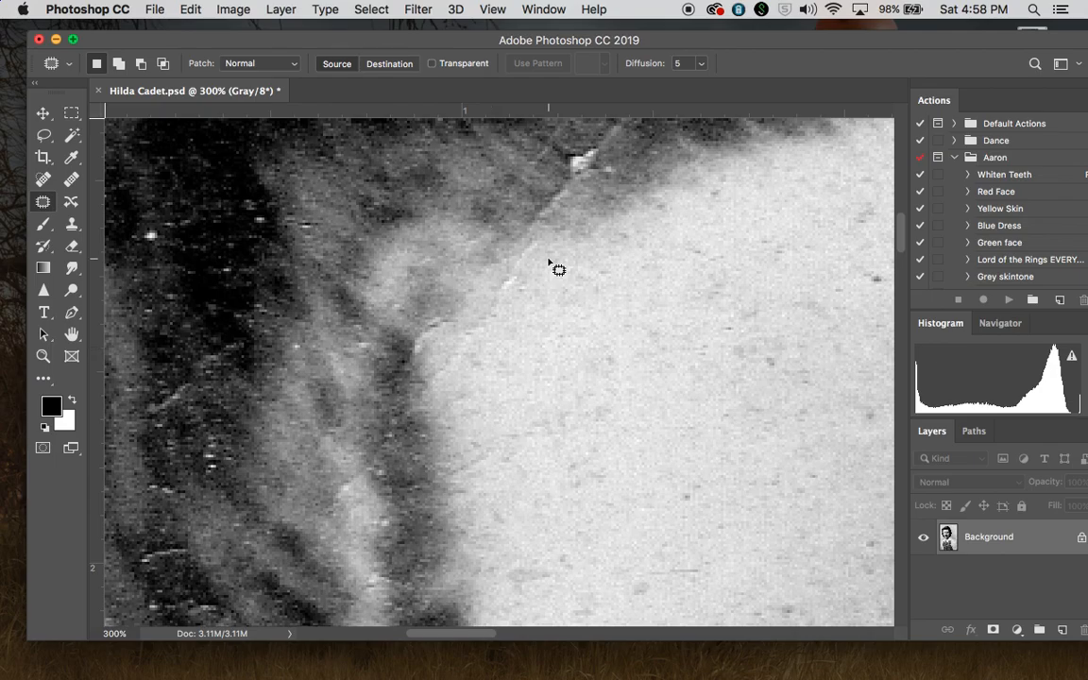
pyautogui.scroll(8, 554, 268)
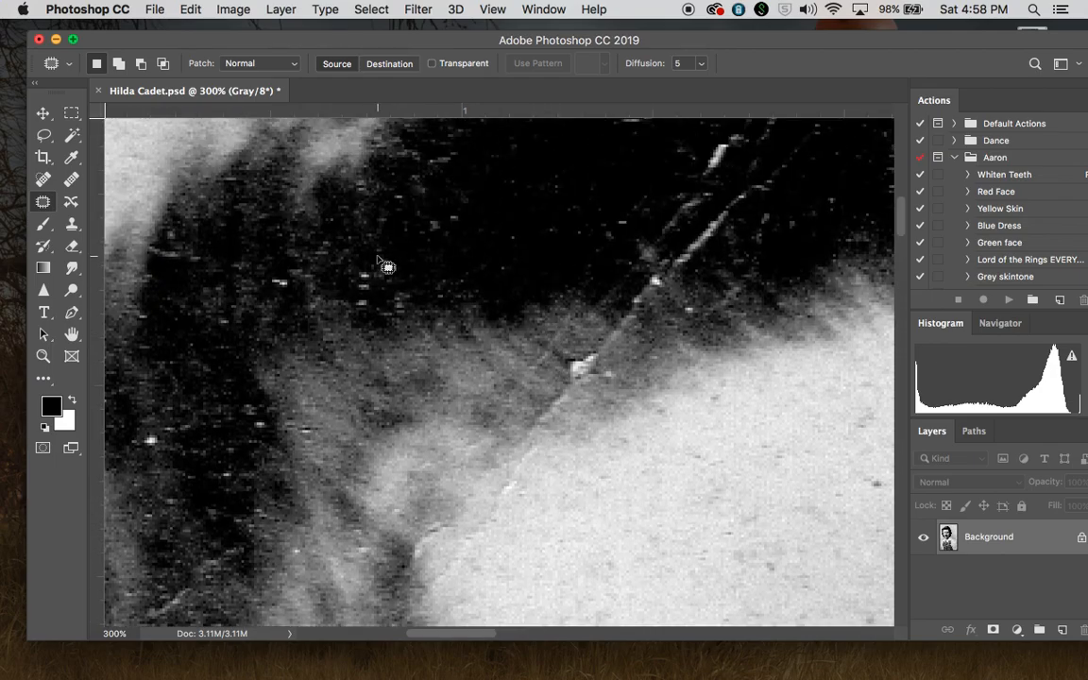
pyautogui.moveTo(354, 274)
pyautogui.mouseDown()
pyautogui.moveTo(370, 310)
pyautogui.moveTo(363, 265)
pyautogui.mouseUp()
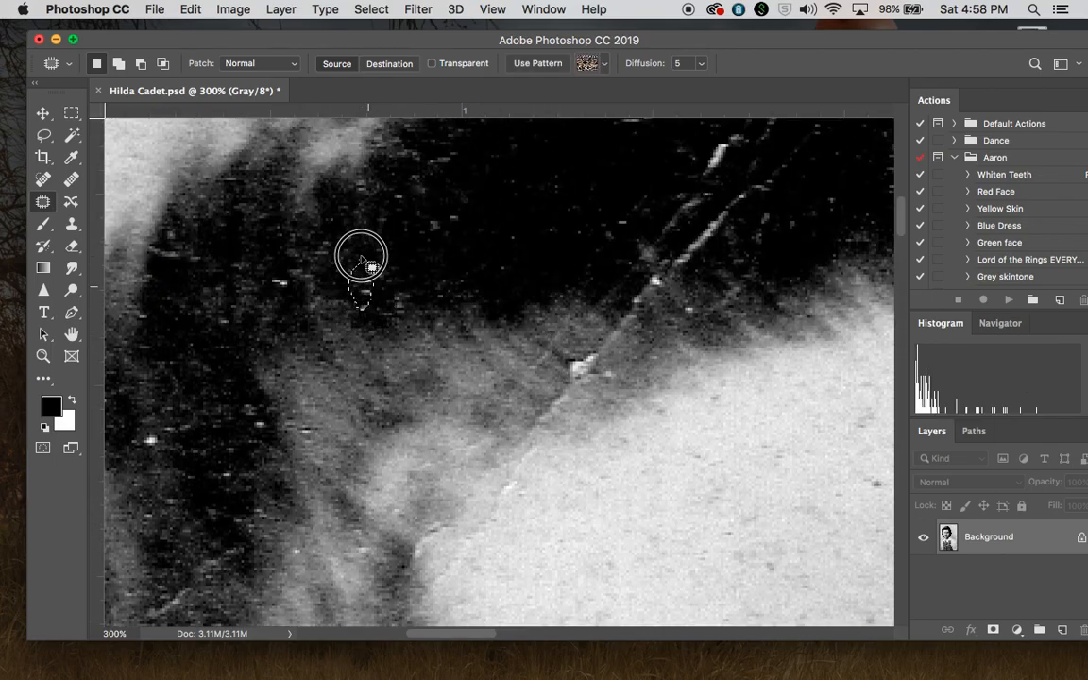
pyautogui.click(406, 261)
pyautogui.moveTo(452, 232)
pyautogui.mouseDown()
pyautogui.moveTo(425, 214)
pyautogui.moveTo(435, 226)
pyautogui.mouseUp()
pyautogui.click(461, 248)
# - Patch the thin dark crack lines over the light strands at the hair's upper outer edge
pyautogui.scroll(5, 563, 243)
pyautogui.hscroll(4, 562, 243)
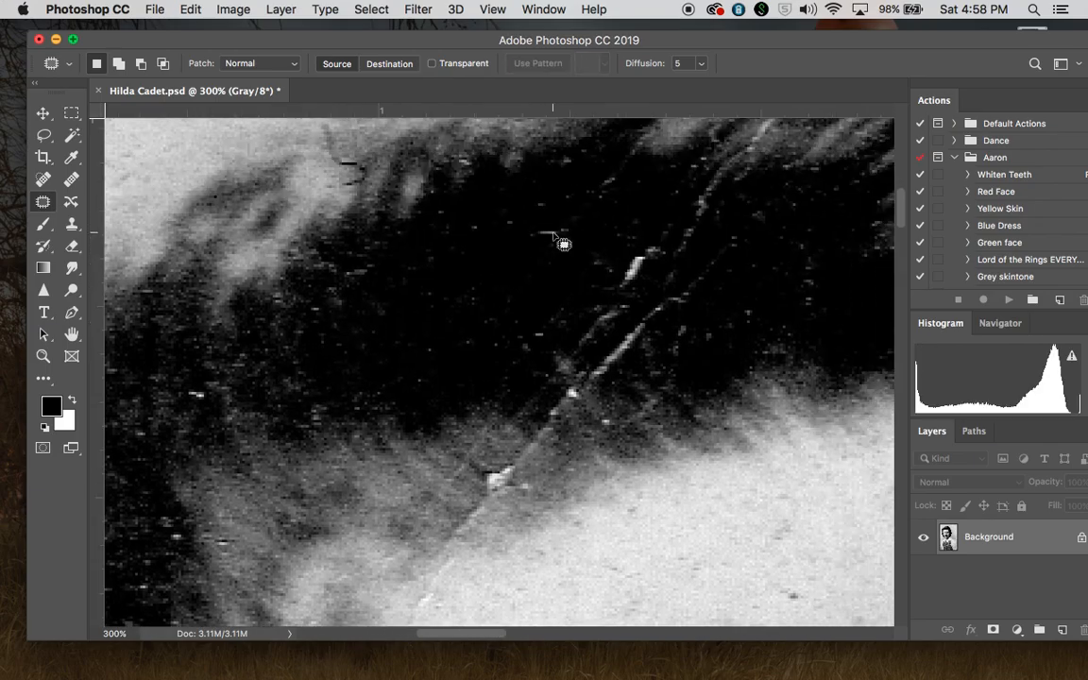
pyautogui.scroll(5, 563, 244)
pyautogui.hscroll(-3, 562, 244)
pyautogui.scroll(3, 561, 243)
pyautogui.scroll(-3, 513, 275)
pyautogui.moveTo(423, 223)
pyautogui.mouseDown()
pyautogui.moveTo(391, 224)
pyautogui.moveTo(415, 253)
pyautogui.moveTo(411, 265)
pyautogui.moveTo(439, 268)
pyautogui.moveTo(445, 249)
pyautogui.moveTo(416, 206)
pyautogui.moveTo(437, 231)
pyautogui.moveTo(404, 219)
pyautogui.moveTo(418, 223)
pyautogui.moveTo(395, 201)
pyautogui.moveTo(419, 224)
pyautogui.moveTo(375, 177)
pyautogui.mouseUp()
pyautogui.hotkey('ctrl', 'd')
pyautogui.moveTo(508, 262)
pyautogui.mouseDown()
pyautogui.moveTo(413, 218)
pyautogui.moveTo(453, 209)
pyautogui.mouseUp()
pyautogui.hotkey('ctrl', 'd')
# - Patch the remaining dark marks on the light curl at the hair's outer edge using adjacent light texture
pyautogui.moveTo(437, 265)
pyautogui.mouseDown()
pyautogui.moveTo(425, 228)
pyautogui.moveTo(415, 267)
pyautogui.moveTo(443, 269)
pyautogui.moveTo(441, 239)
pyautogui.moveTo(468, 207)
pyautogui.mouseUp()
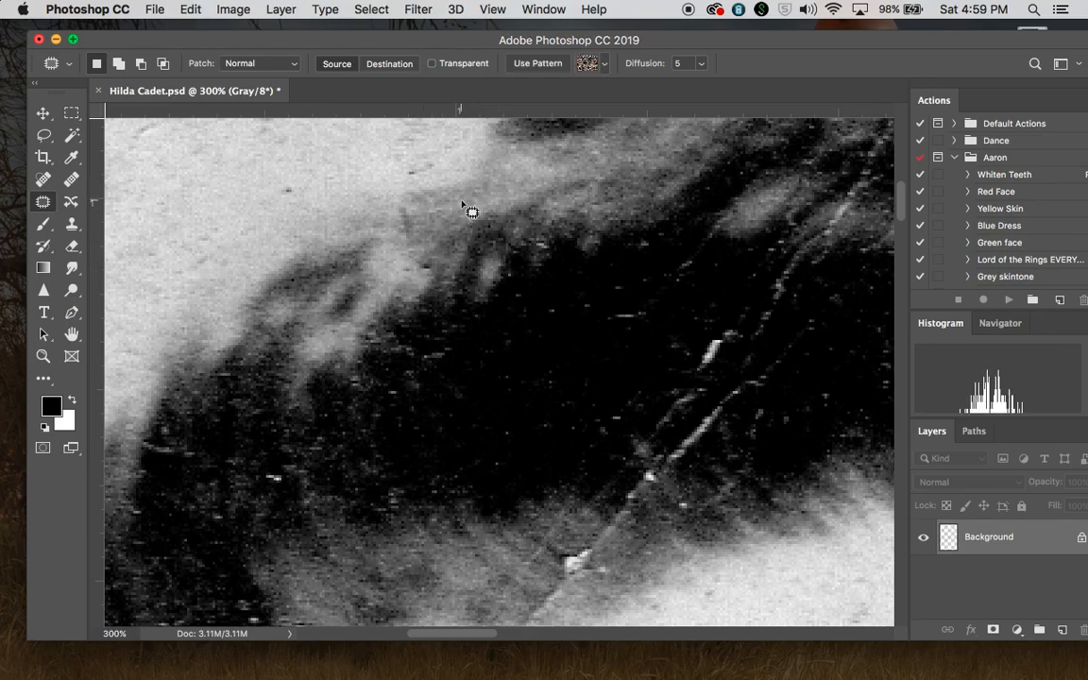
pyautogui.hotkey('ctrl', 'd')
pyautogui.moveTo(412, 262)
pyautogui.mouseDown()
pyautogui.moveTo(443, 281)
pyautogui.moveTo(408, 255)
pyautogui.mouseUp()
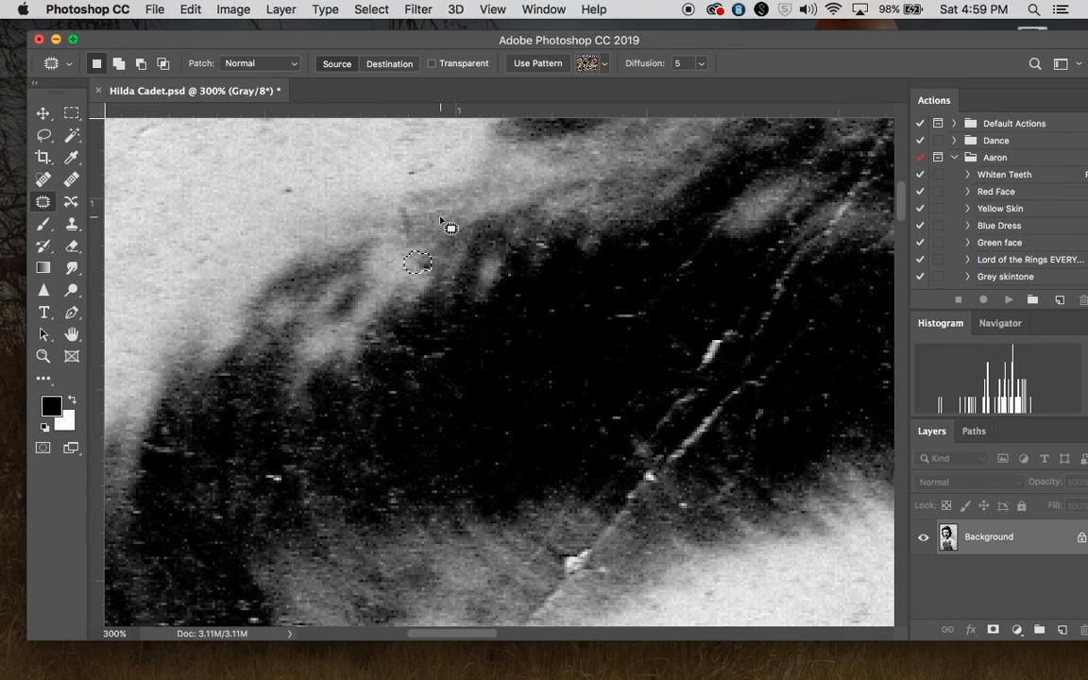
pyautogui.moveTo(427, 262); pyautogui.dragTo(403, 265)
pyautogui.hotkey('ctrl', 'd')
# - Patch the long vertical crack line in the light backdrop near the photo's left edge
pyautogui.scroll(6, 396, 226)
pyautogui.hscroll(-6, 397, 227)
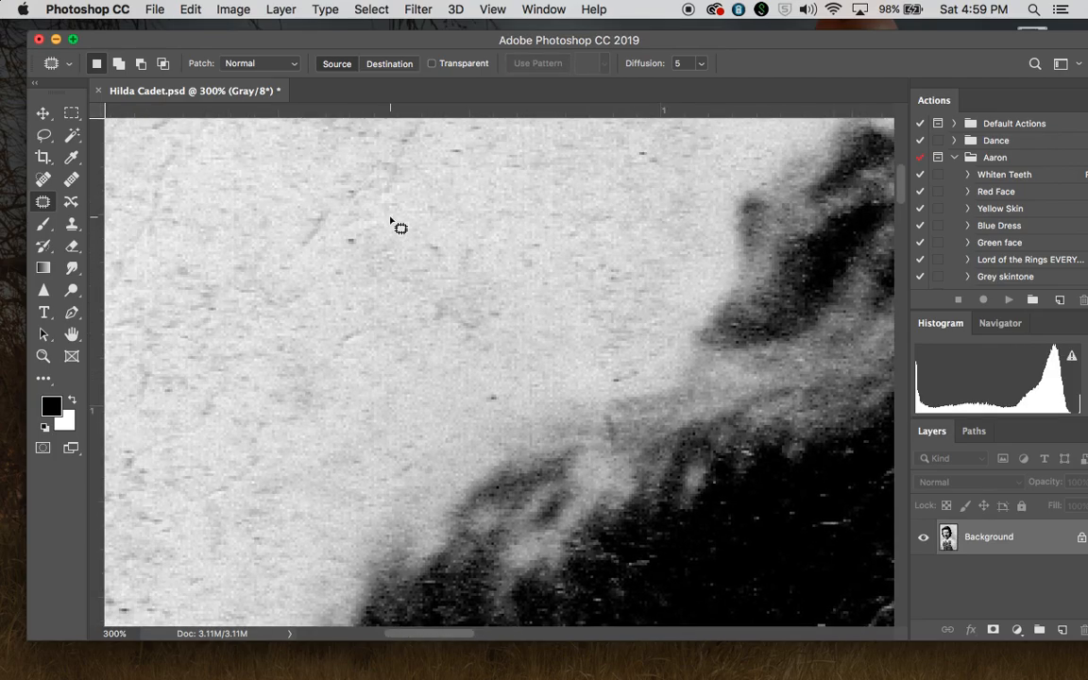
pyautogui.scroll(3, 518, 247)
pyautogui.hscroll(-3, 518, 247)
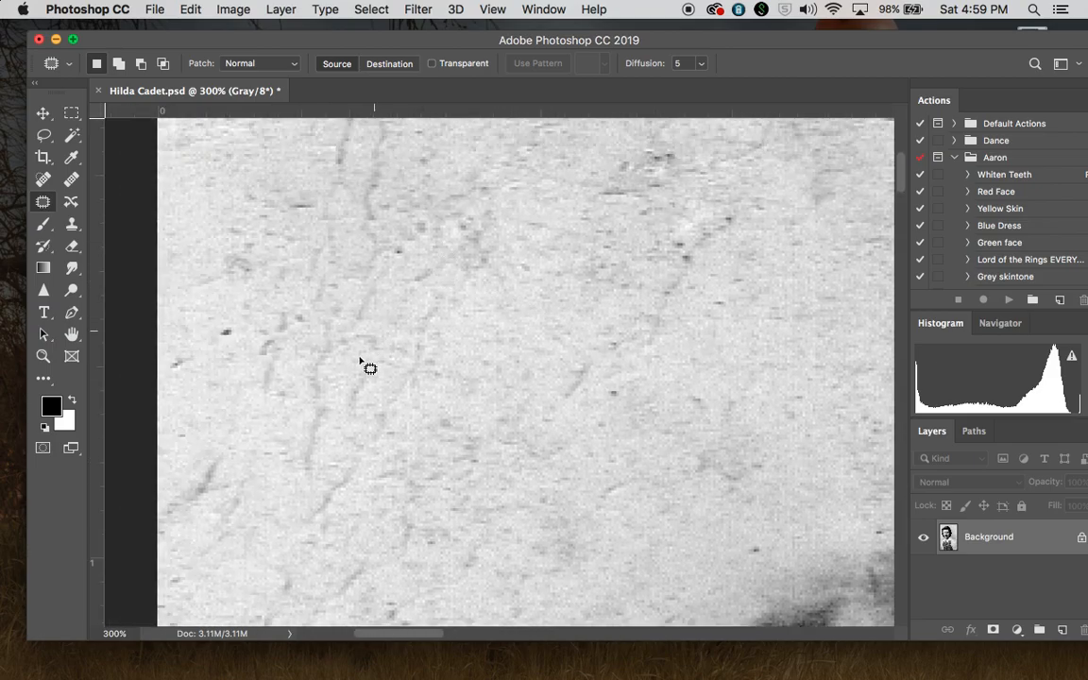
pyautogui.scroll(-3, 321, 412)
pyautogui.moveTo(328, 284)
pyautogui.mouseDown()
pyautogui.moveTo(299, 319)
pyautogui.moveTo(308, 334)
pyautogui.moveTo(321, 294)
pyautogui.moveTo(281, 380)
pyautogui.mouseUp()
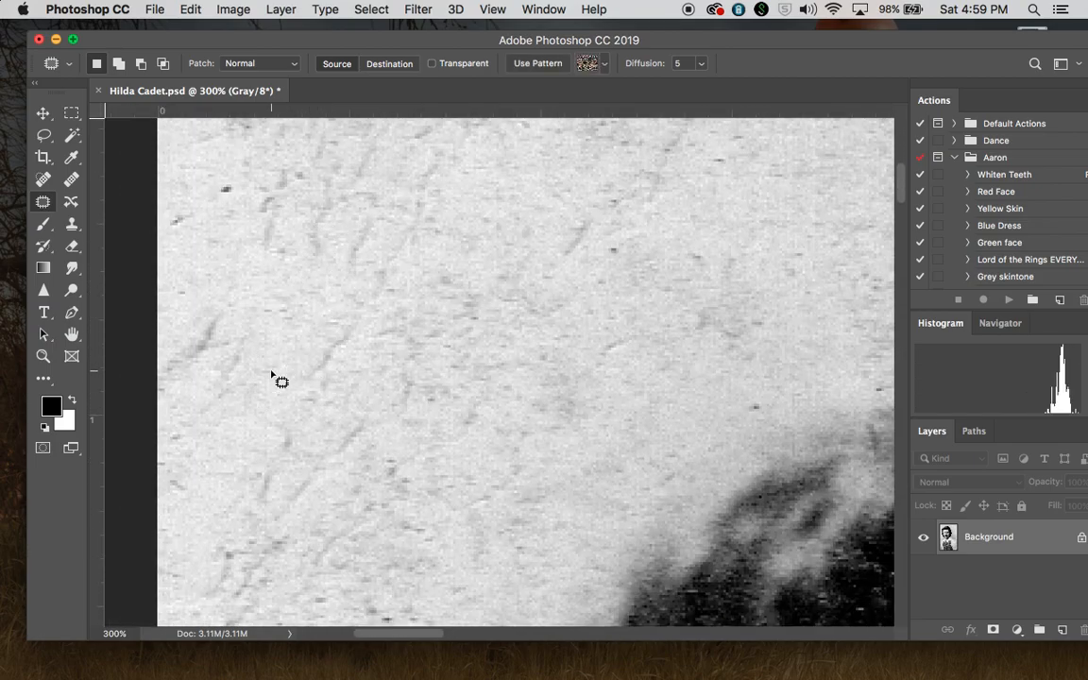
pyautogui.moveTo(316, 261)
pyautogui.mouseDown()
pyautogui.moveTo(351, 216)
pyautogui.moveTo(323, 263)
pyautogui.moveTo(309, 235)
pyautogui.moveTo(316, 309)
pyautogui.moveTo(340, 283)
pyautogui.mouseUp()
pyautogui.hotkey('ctrl', 'd')
# - Patch the short dark streaks remaining in the backdrop between the photo's left edge and the hair
pyautogui.moveTo(351, 198)
pyautogui.mouseDown()
pyautogui.moveTo(367, 210)
pyautogui.moveTo(359, 267)
pyautogui.moveTo(311, 303)
pyautogui.mouseUp()
pyautogui.press('cmd+d')
pyautogui.moveTo(571, 267)
pyautogui.mouseDown()
pyautogui.moveTo(587, 211)
pyautogui.moveTo(558, 271)
pyautogui.moveTo(549, 231)
pyautogui.mouseUp()
pyautogui.press('super+d')
# - Patch the diagonal crease in the light backdrop where it meets the side of the hair
pyautogui.hscroll(-3, 462, 203)
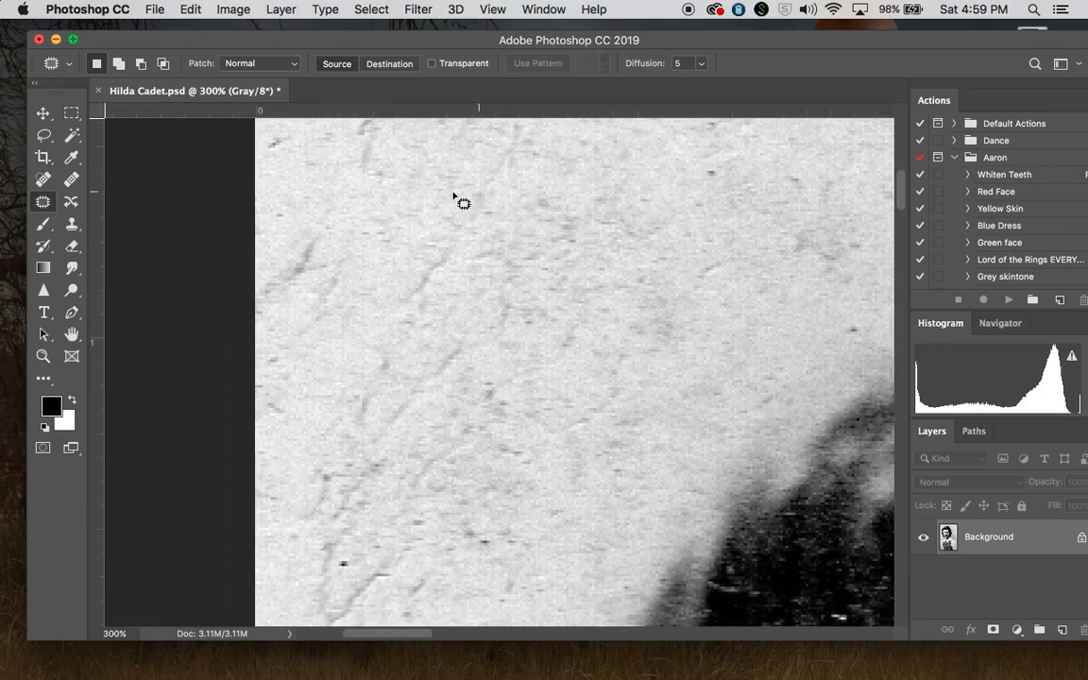
pyautogui.scroll(-10, 462, 203)
pyautogui.hscroll(15, 462, 203)
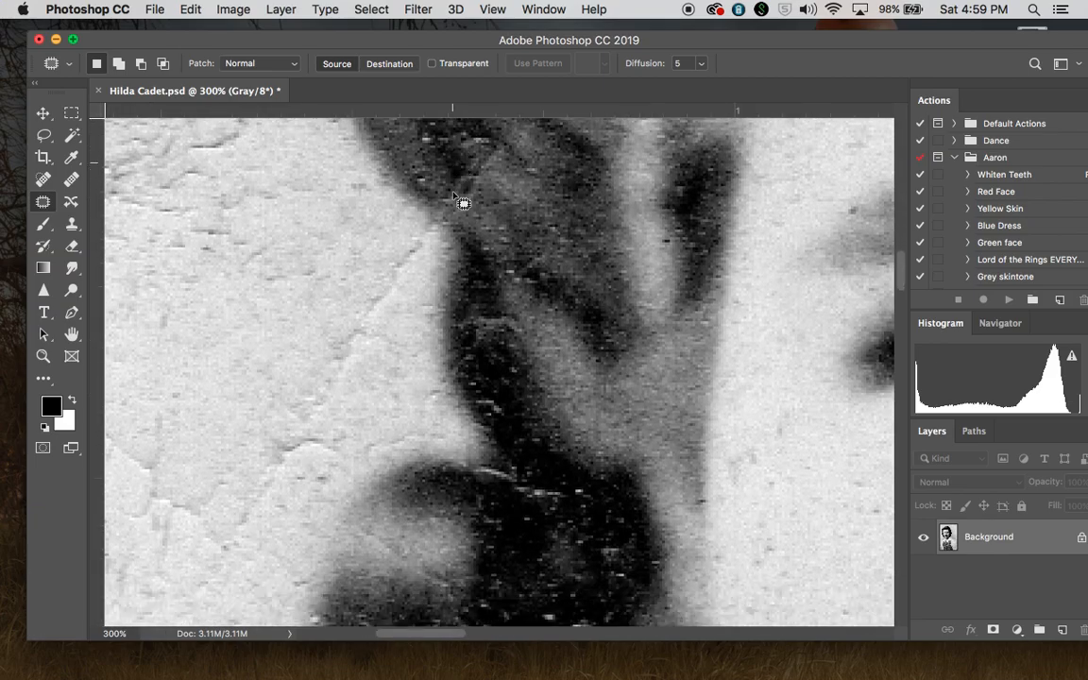
pyautogui.scroll(-2, 462, 203)
pyautogui.moveTo(432, 193)
pyautogui.mouseDown()
pyautogui.moveTo(382, 243)
pyautogui.moveTo(402, 256)
pyautogui.moveTo(415, 239)
pyautogui.moveTo(412, 284)
pyautogui.mouseUp()
pyautogui.moveTo(388, 289)
pyautogui.mouseDown()
pyautogui.moveTo(398, 252)
pyautogui.moveTo(337, 298)
pyautogui.moveTo(339, 338)
pyautogui.moveTo(361, 291)
pyautogui.moveTo(379, 322)
pyautogui.moveTo(276, 396)
pyautogui.moveTo(293, 432)
pyautogui.moveTo(330, 427)
pyautogui.moveTo(350, 383)
pyautogui.moveTo(303, 362)
pyautogui.moveTo(260, 309)
pyautogui.mouseUp()
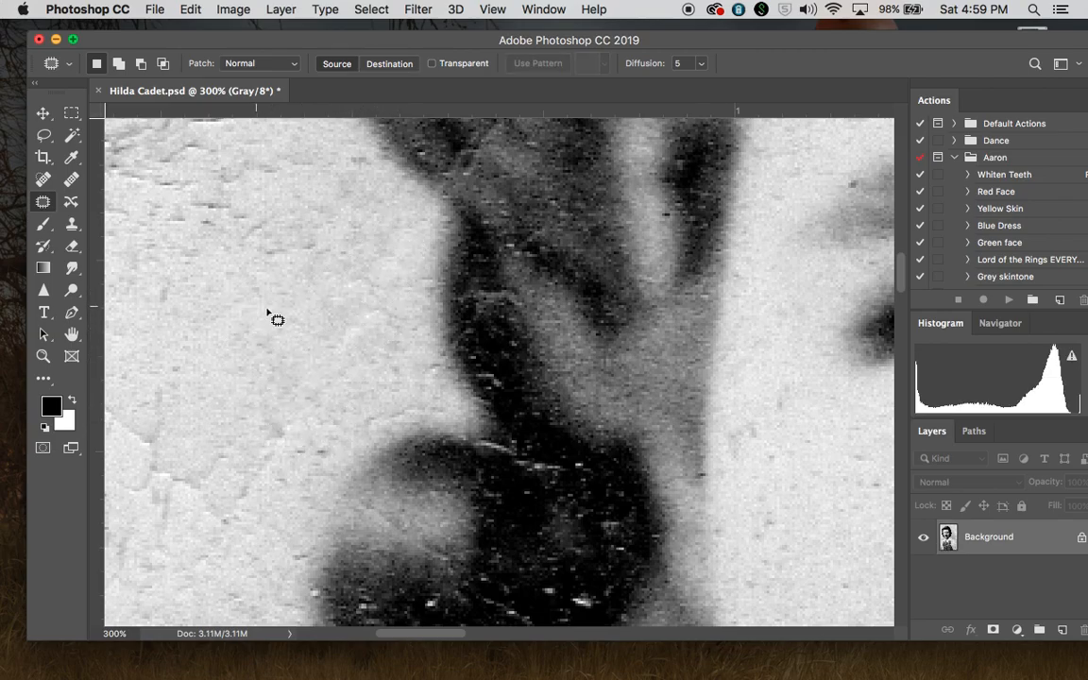
# - Patch the thin branching crack in the backdrop beside the large dark curl
pyautogui.scroll(-5, 361, 359)
pyautogui.hscroll(2, 360, 359)
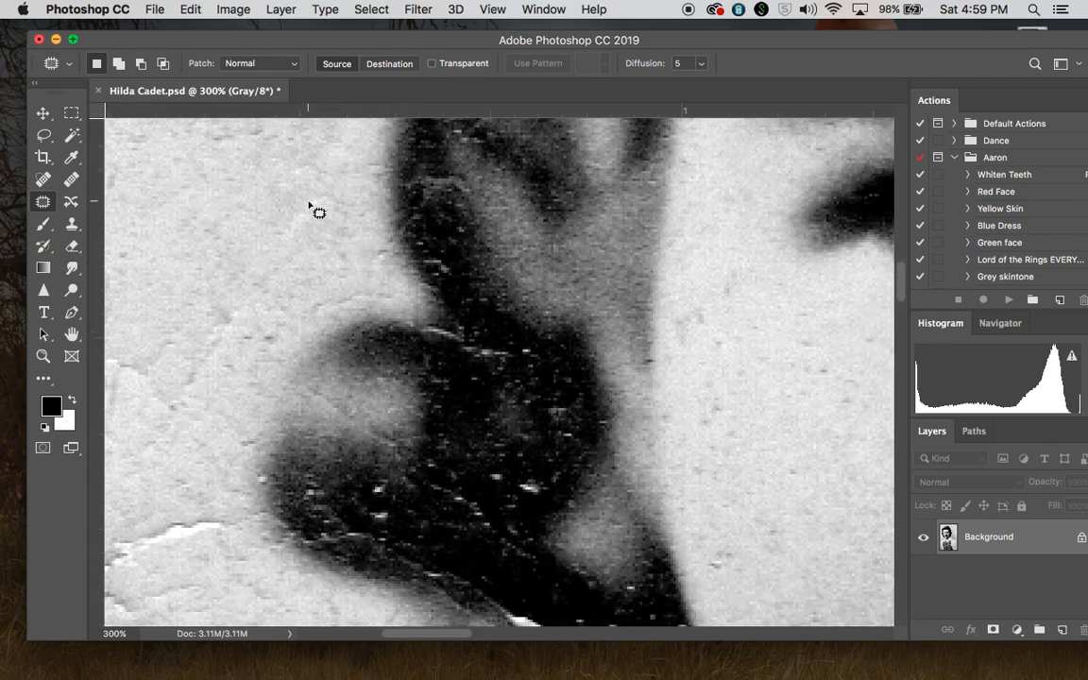
pyautogui.hscroll(-5, 319, 211)
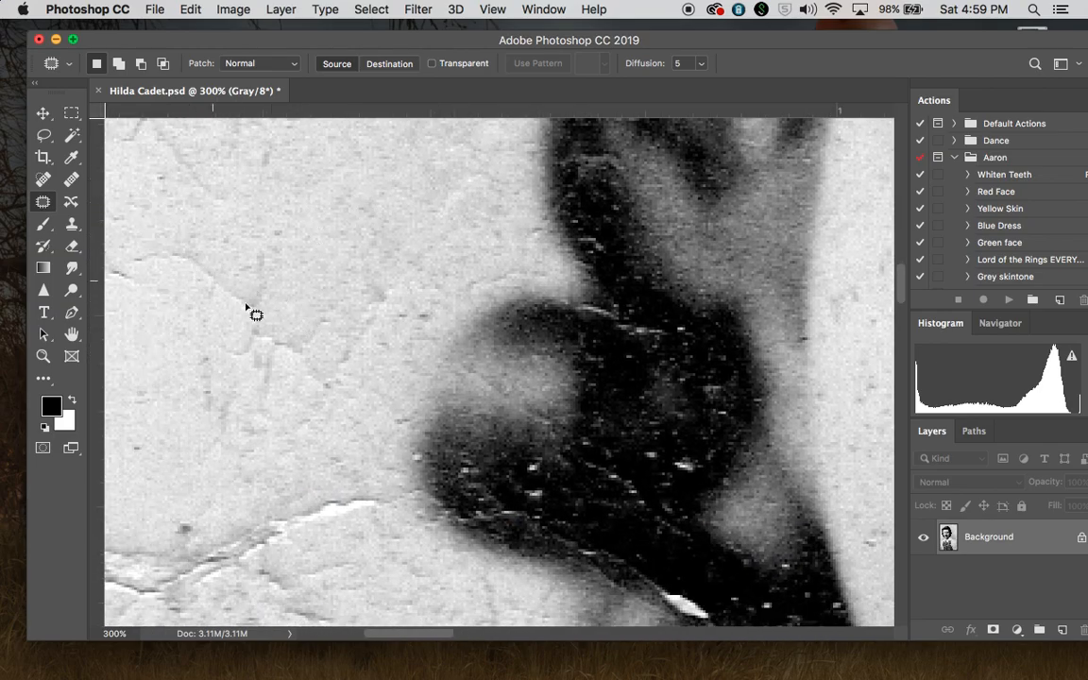
pyautogui.hscroll(-5, 250, 311)
pyautogui.scroll(1, 250, 311)
pyautogui.moveTo(245, 304)
pyautogui.mouseDown()
pyautogui.moveTo(396, 336)
pyautogui.moveTo(399, 262)
pyautogui.moveTo(324, 279)
pyautogui.moveTo(254, 268)
pyautogui.moveTo(247, 303)
pyautogui.mouseUp()
pyautogui.moveTo(309, 286); pyautogui.dragTo(312, 241)
pyautogui.press('super+d')
pyautogui.moveTo(280, 325)
pyautogui.mouseDown()
pyautogui.moveTo(232, 283)
pyautogui.moveTo(259, 311)
pyautogui.moveTo(266, 342)
pyautogui.mouseUp()
pyautogui.press('super+d')
# - Patch the bright white end of the crease in the backdrop just beside the curl
pyautogui.scroll(-5, 318, 369)
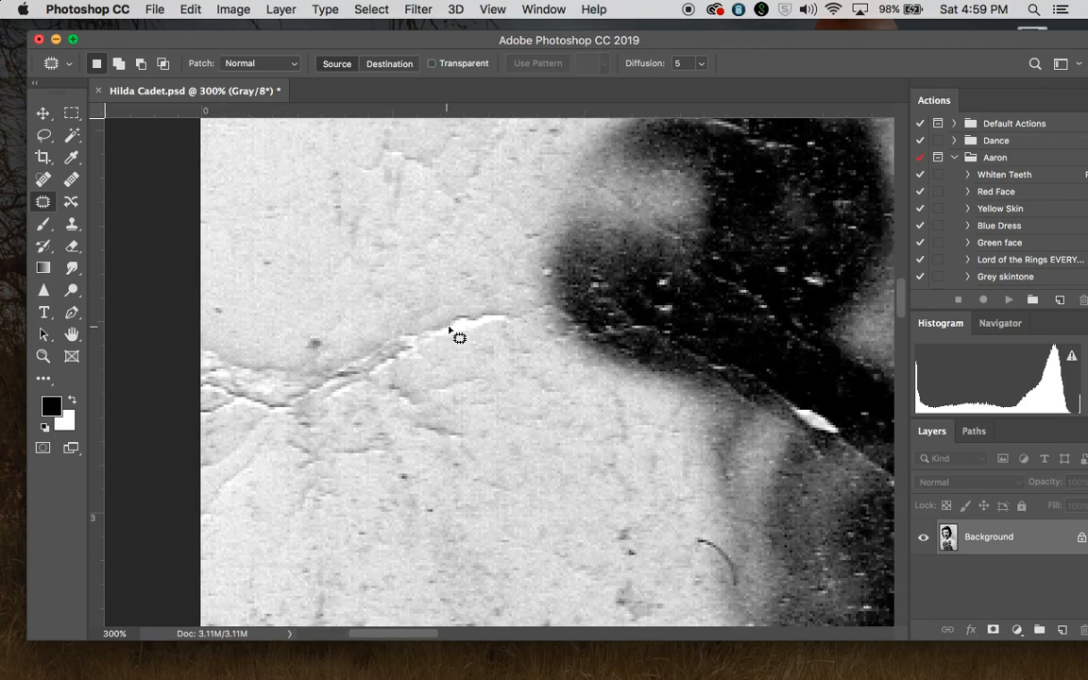
pyautogui.moveTo(491, 338)
pyautogui.mouseDown()
pyautogui.moveTo(545, 324)
pyautogui.moveTo(561, 302)
pyautogui.moveTo(505, 295)
pyautogui.moveTo(436, 330)
pyautogui.mouseUp()
pyautogui.moveTo(509, 316)
pyautogui.mouseDown()
pyautogui.moveTo(493, 284)
pyautogui.moveTo(498, 311)
pyautogui.moveTo(460, 342)
pyautogui.moveTo(468, 319)
pyautogui.mouseUp()
pyautogui.press('super+d')
pyautogui.press('super+d')
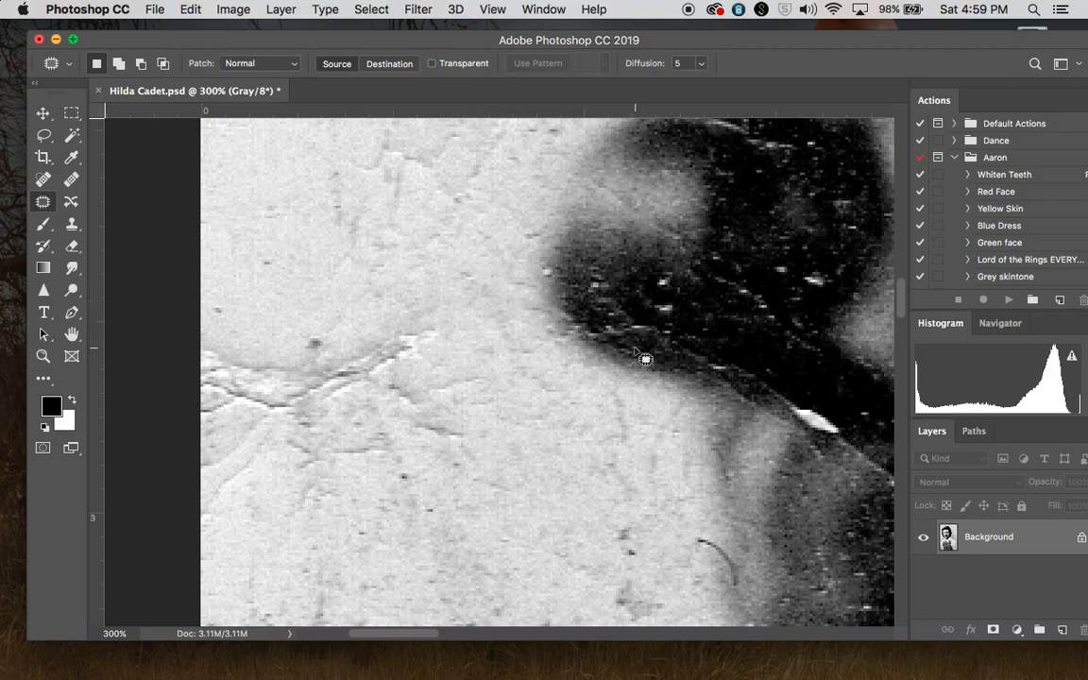
# - Duplicate the Background layer and name the copy "editing layer"
pyautogui.hscroll(10, 741, 303)
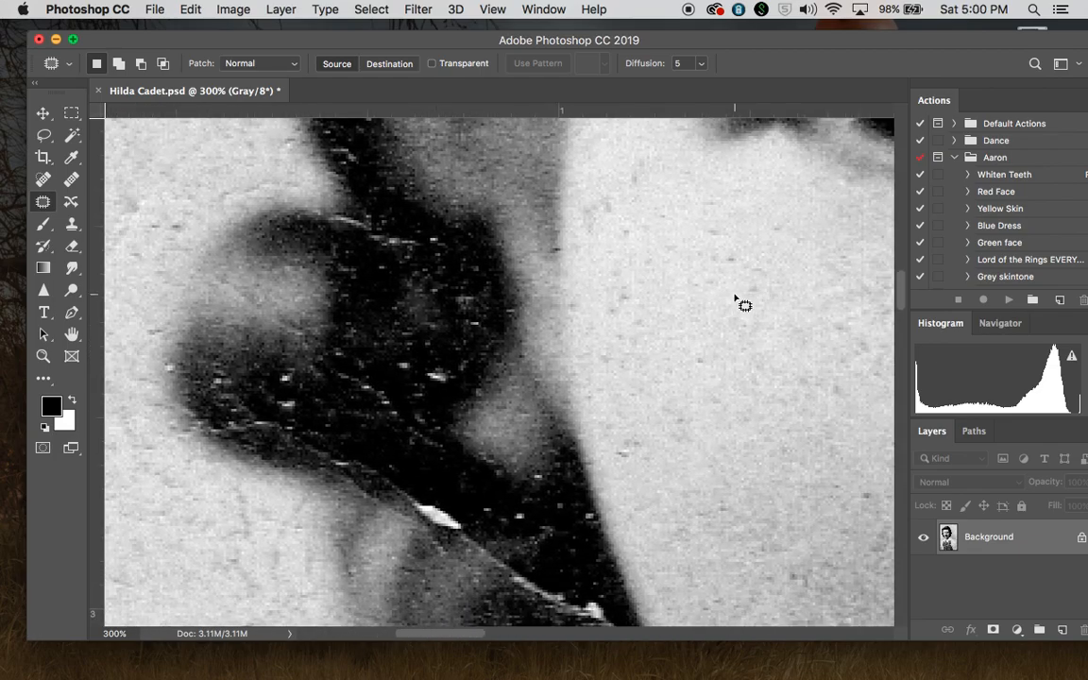
pyautogui.scroll(2, 740, 303)
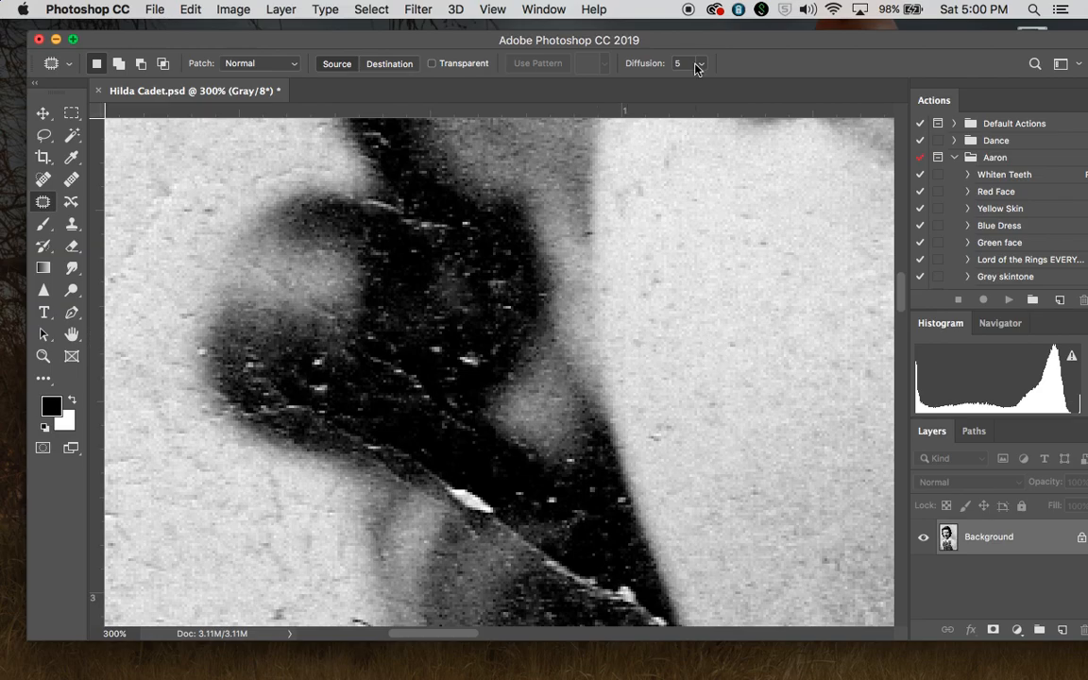
pyautogui.moveTo(727, 41); pyautogui.dragTo(687, 41)
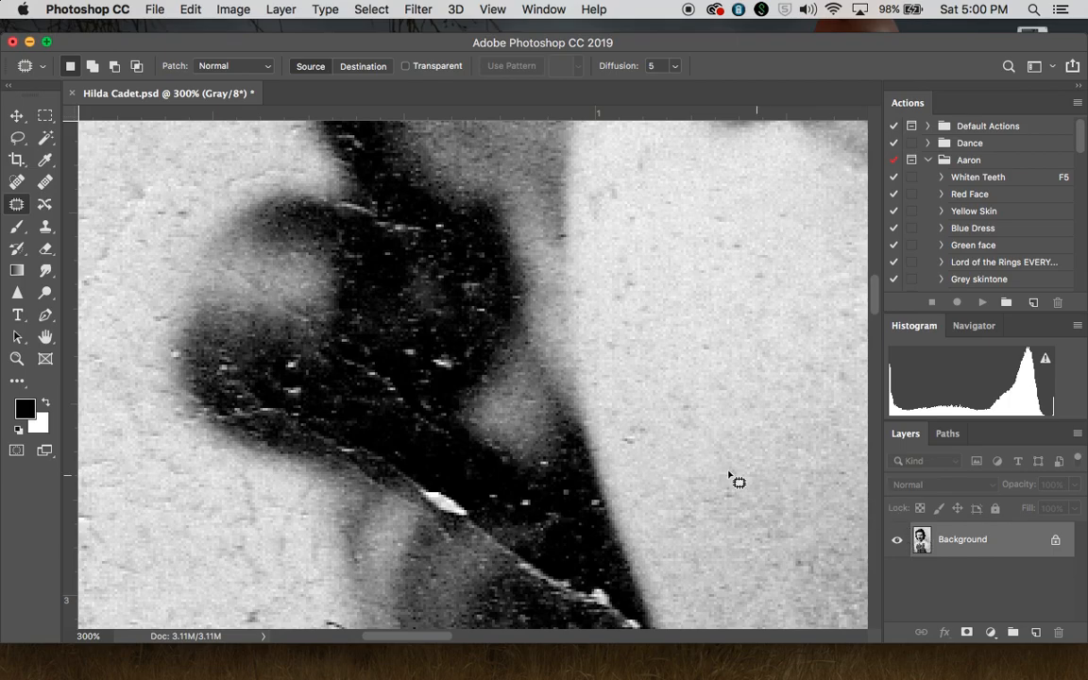
pyautogui.press('super+j')
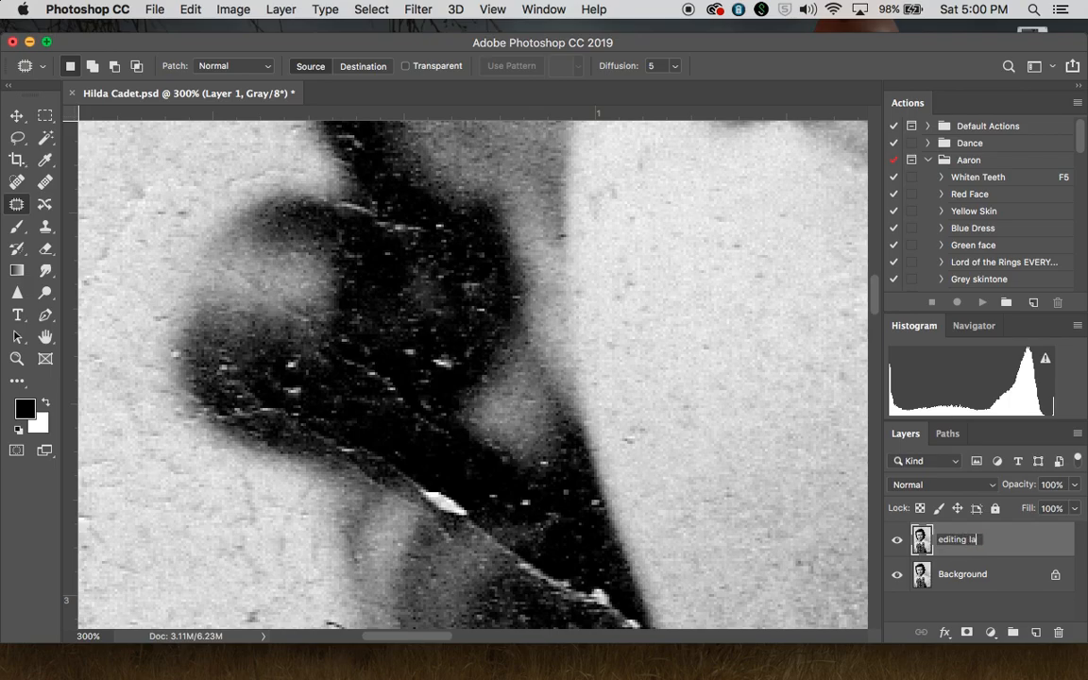
pyautogui.press('Return')
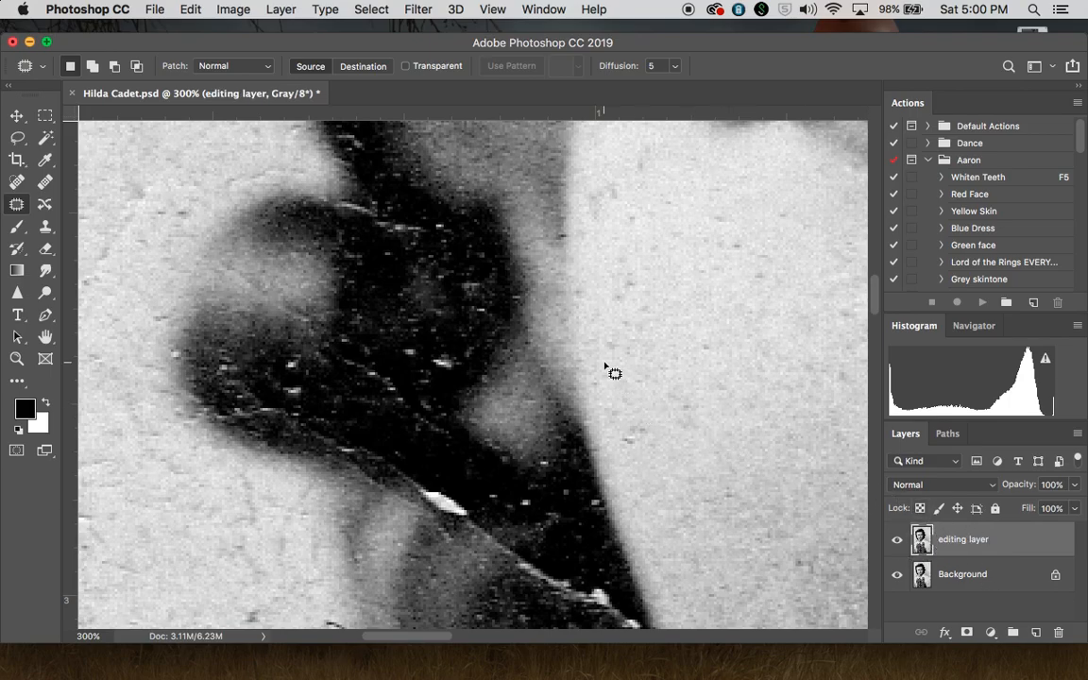
# - Patch the middle section of the diagonal cheek crease below the corner of the mouth
pyautogui.scroll(-10, 605, 367)
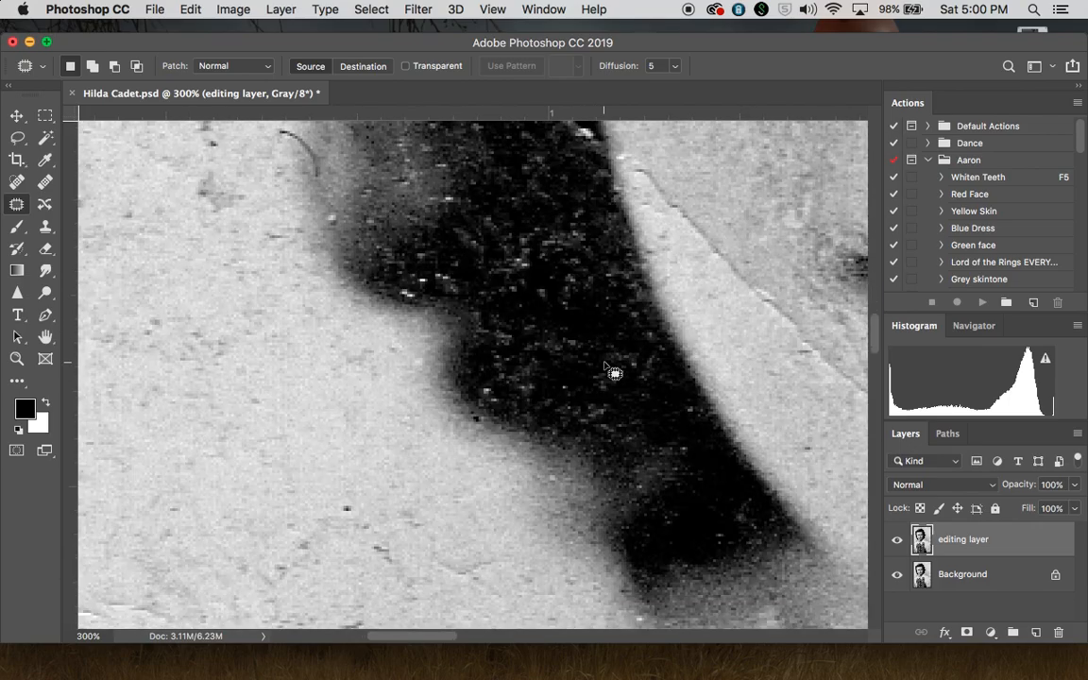
pyautogui.hscroll(10, 605, 367)
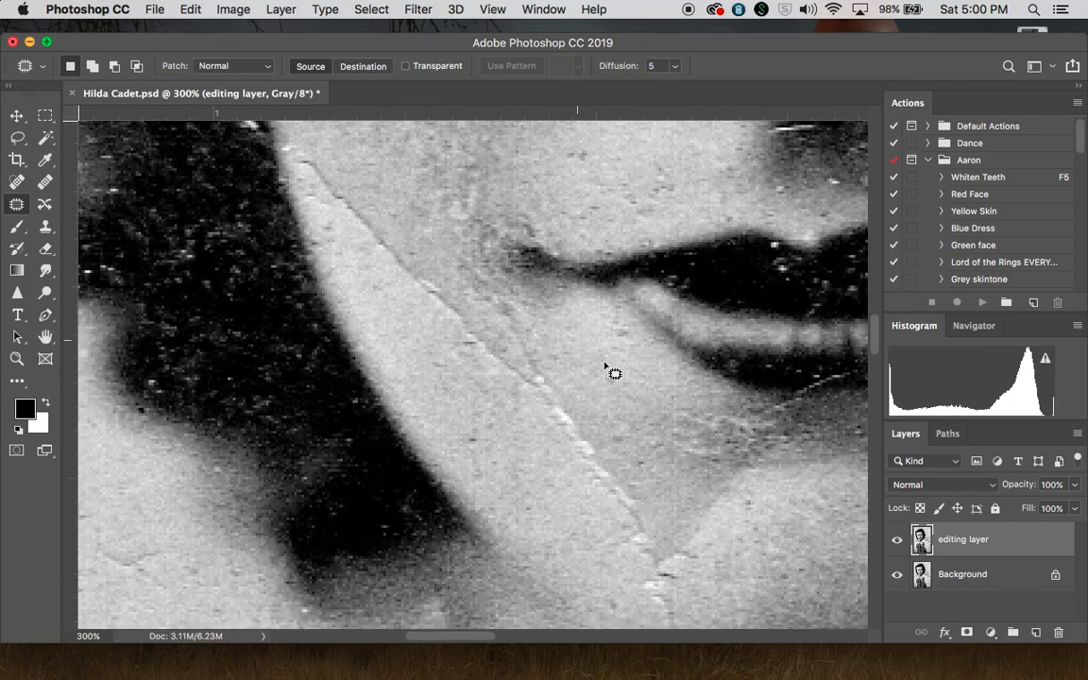
pyautogui.scroll(-3, 605, 367)
pyautogui.hscroll(3, 605, 367)
pyautogui.moveTo(501, 328)
pyautogui.mouseDown()
pyautogui.moveTo(467, 330)
pyautogui.moveTo(469, 380)
pyautogui.moveTo(511, 406)
pyautogui.moveTo(502, 330)
pyautogui.mouseUp()
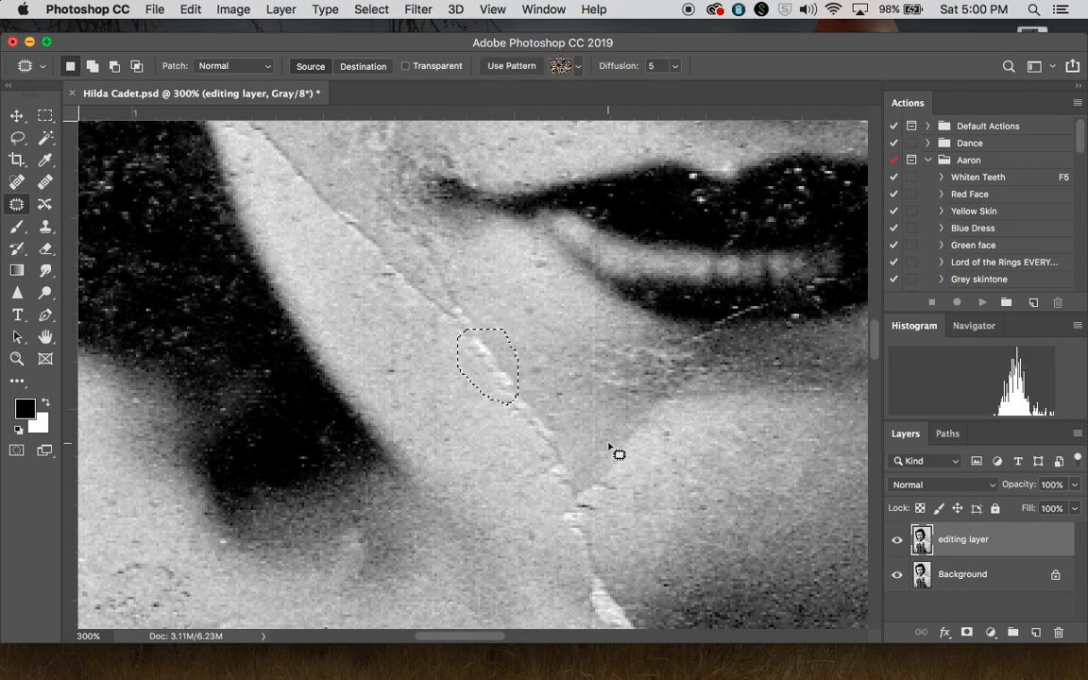
pyautogui.moveTo(502, 382); pyautogui.dragTo(444, 427)
pyautogui.press('super+d')
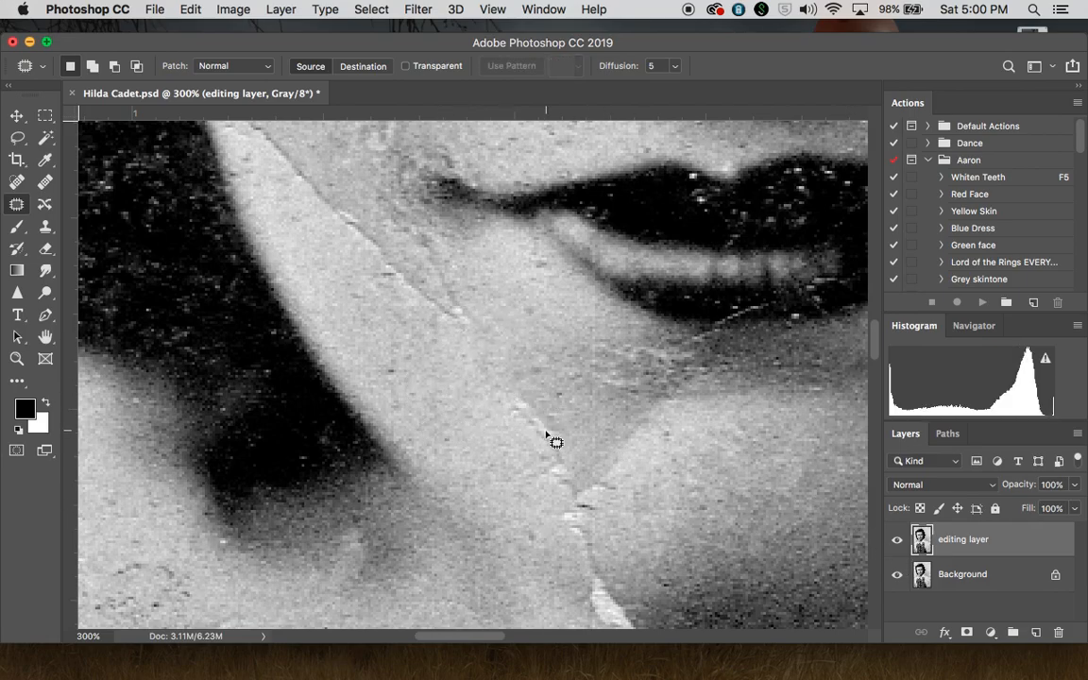
# - Patch the lower section of the diagonal cheek crease down to the edge of the chin
pyautogui.moveTo(543, 439)
pyautogui.mouseDown()
pyautogui.moveTo(559, 412)
pyautogui.moveTo(519, 377)
pyautogui.moveTo(504, 420)
pyautogui.moveTo(515, 420)
pyautogui.moveTo(480, 449)
pyautogui.mouseUp()
pyautogui.press('super+d')
pyautogui.moveTo(571, 426)
pyautogui.mouseDown()
pyautogui.moveTo(537, 462)
pyautogui.moveTo(570, 444)
pyautogui.moveTo(563, 481)
pyautogui.moveTo(484, 442)
pyautogui.mouseUp()
pyautogui.press('super+d')
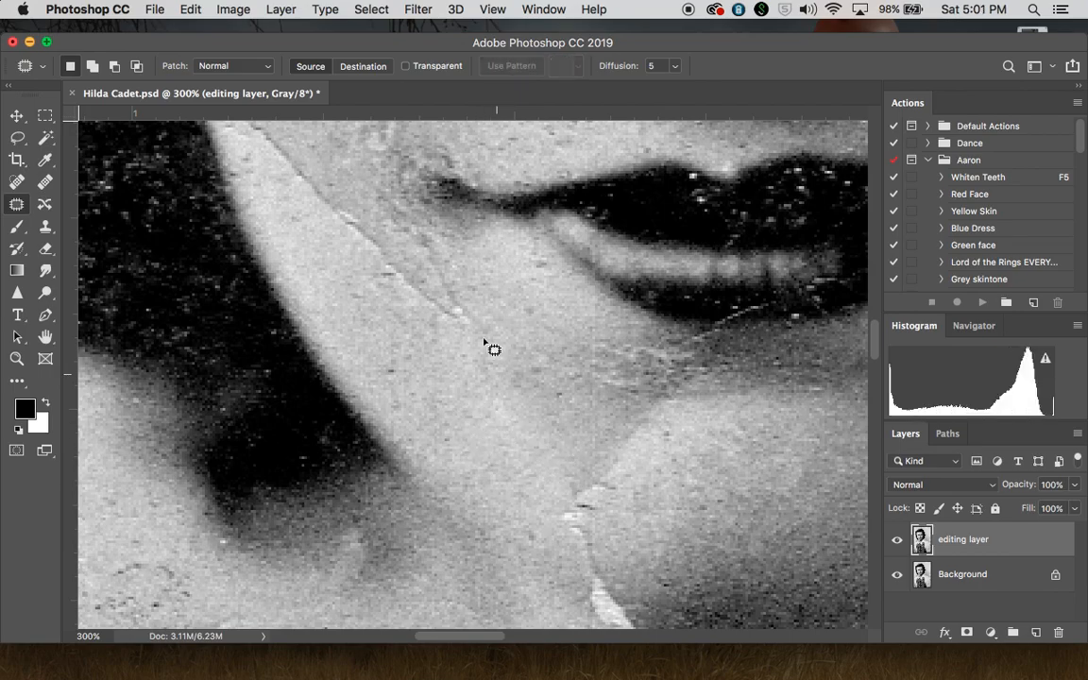
# - Patch the cheek crease section beside and just below the corner of the mouth using clean cheek skin
pyautogui.scroll(2, 486, 346)
pyautogui.hscroll(-2, 486, 346)
pyautogui.moveTo(501, 362)
pyautogui.mouseDown()
pyautogui.moveTo(516, 317)
pyautogui.moveTo(471, 275)
pyautogui.moveTo(463, 314)
pyautogui.moveTo(524, 376)
pyautogui.mouseUp()
pyautogui.moveTo(508, 330)
pyautogui.mouseDown()
pyautogui.moveTo(563, 354)
pyautogui.moveTo(472, 318)
pyautogui.moveTo(420, 270)
pyautogui.moveTo(407, 307)
pyautogui.moveTo(510, 372)
pyautogui.mouseUp()
pyautogui.press('super+d')
pyautogui.moveTo(460, 340)
pyautogui.mouseDown()
pyautogui.moveTo(478, 405)
pyautogui.moveTo(526, 454)
pyautogui.mouseUp()
pyautogui.press('super+d')
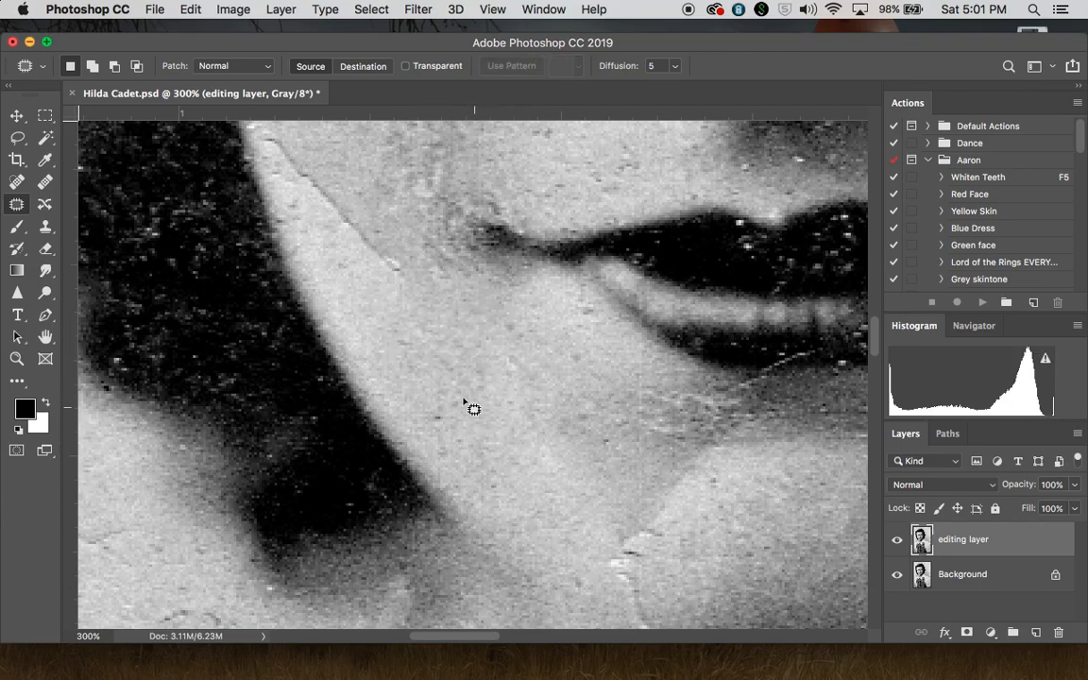
# - Patch the small dark specks on the lower cheek along the jawline
pyautogui.moveTo(408, 333)
pyautogui.mouseDown()
pyautogui.moveTo(408, 357)
pyautogui.moveTo(396, 317)
pyautogui.moveTo(360, 334)
pyautogui.mouseUp()
pyautogui.press('super+d')
pyautogui.moveTo(430, 408)
pyautogui.mouseDown()
pyautogui.moveTo(451, 434)
pyautogui.moveTo(384, 360)
pyautogui.mouseUp()
pyautogui.press('super+d')
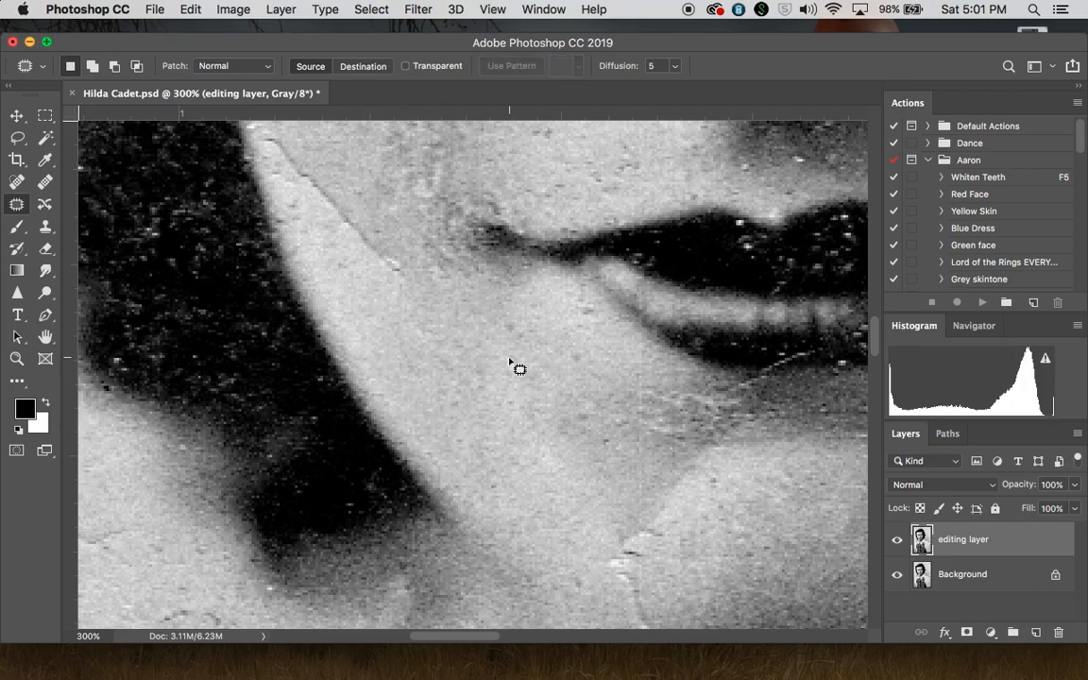
# - Hide and show the editing layer to compare the repaired cheek with the original
pyautogui.scroll(-3, 510, 366)
pyautogui.hscroll(3, 510, 367)
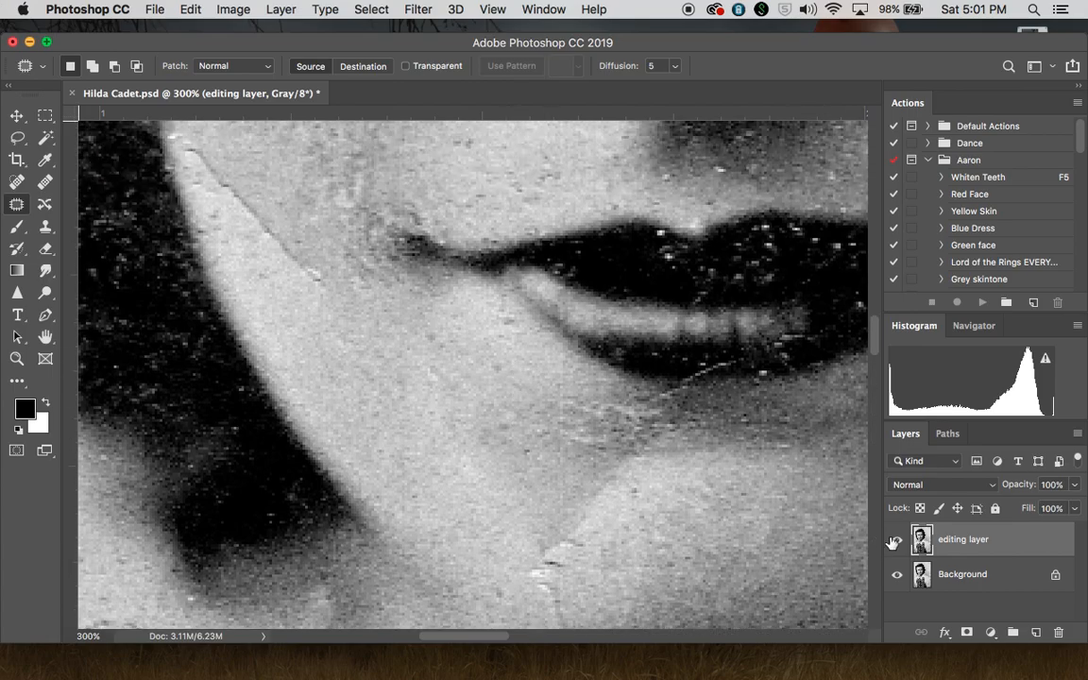
pyautogui.click(896, 539)
pyautogui.click(896, 540)
# - Patch the two short crease fragments where the cheek meets the chin, above the bright tear under the jaw
pyautogui.scroll(-1, 618, 518)
pyautogui.scroll(-4, 618, 517)
pyautogui.hscroll(1, 619, 514)
pyautogui.moveTo(589, 387)
pyautogui.mouseDown()
pyautogui.moveTo(598, 356)
pyautogui.moveTo(518, 407)
pyautogui.moveTo(518, 454)
pyautogui.moveTo(549, 454)
pyautogui.moveTo(475, 395)
pyautogui.mouseUp()
pyautogui.press('super+d')
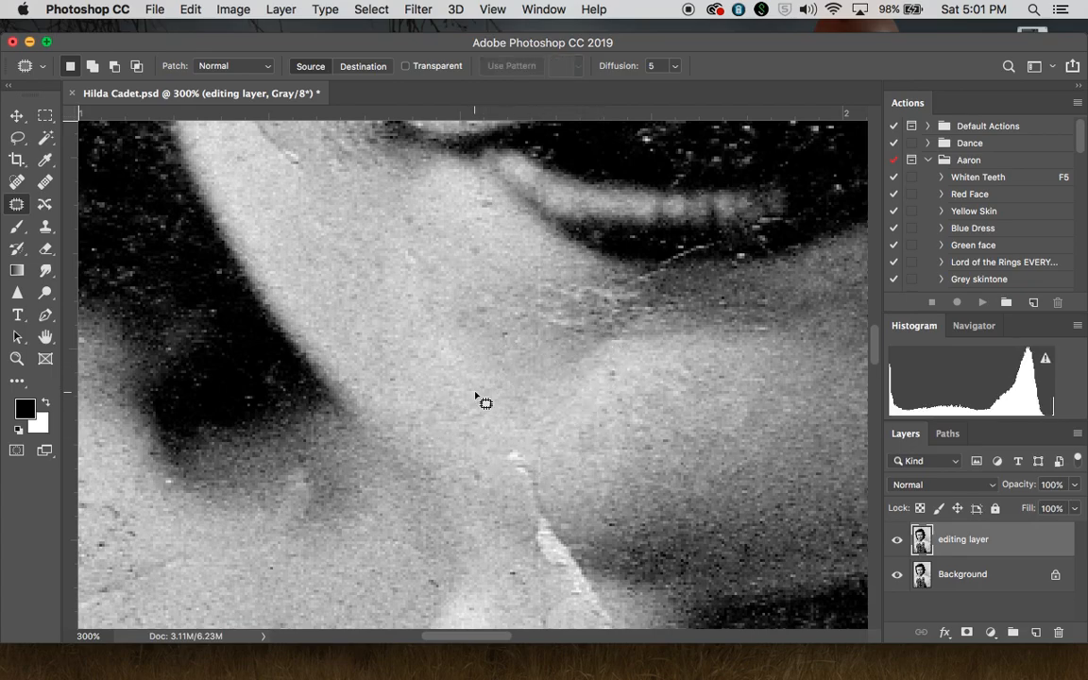
pyautogui.scroll(-2, 583, 435)
pyautogui.moveTo(560, 423)
pyautogui.mouseDown()
pyautogui.moveTo(542, 382)
pyautogui.moveTo(505, 399)
pyautogui.moveTo(533, 441)
pyautogui.moveTo(551, 436)
pyautogui.moveTo(534, 395)
pyautogui.moveTo(467, 323)
pyautogui.mouseUp()
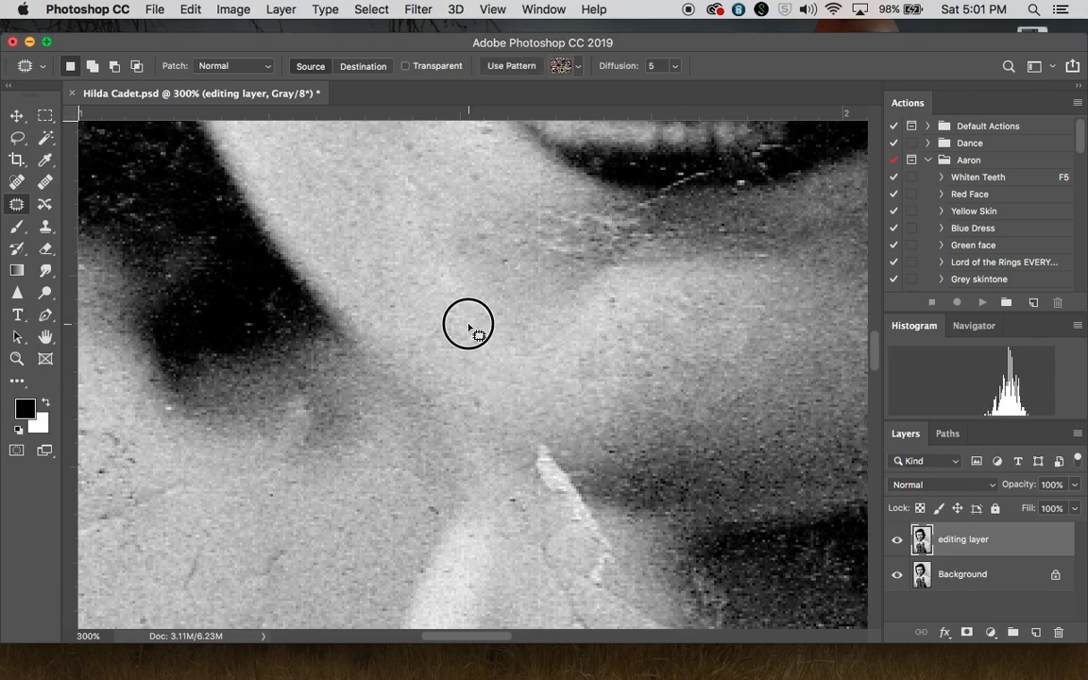
pyautogui.press('super+d')
# - Toggle the editing layer's visibility again to compare the repaired cheek and chin crease with the original
pyautogui.scroll(4, 632, 369)
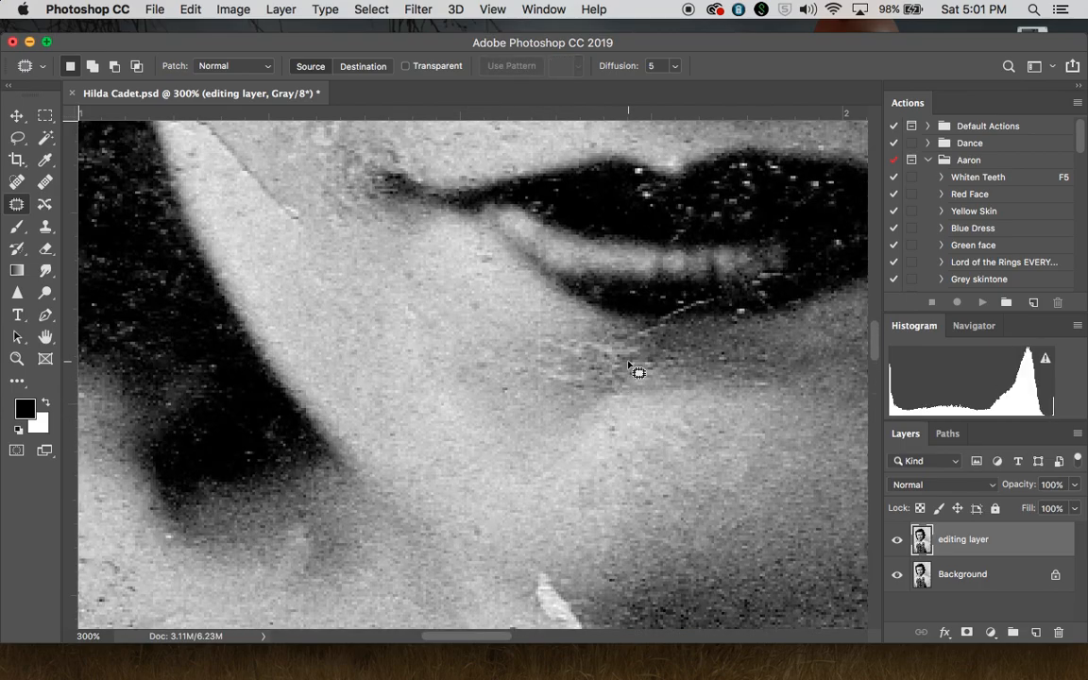
pyautogui.click(898, 542)
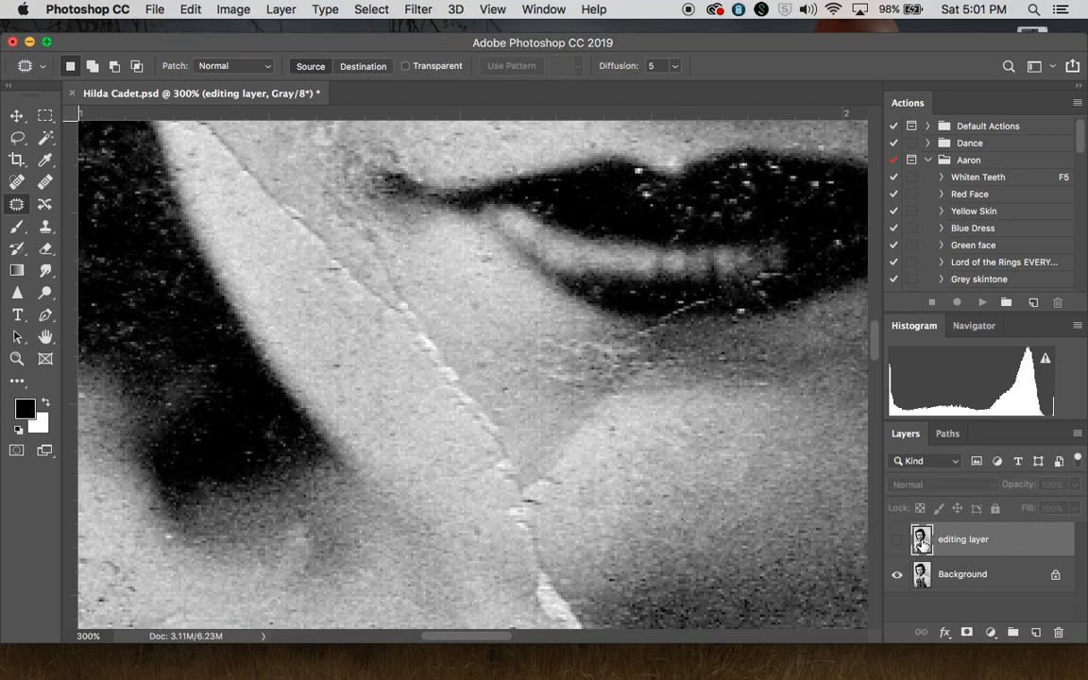
pyautogui.click(898, 542)
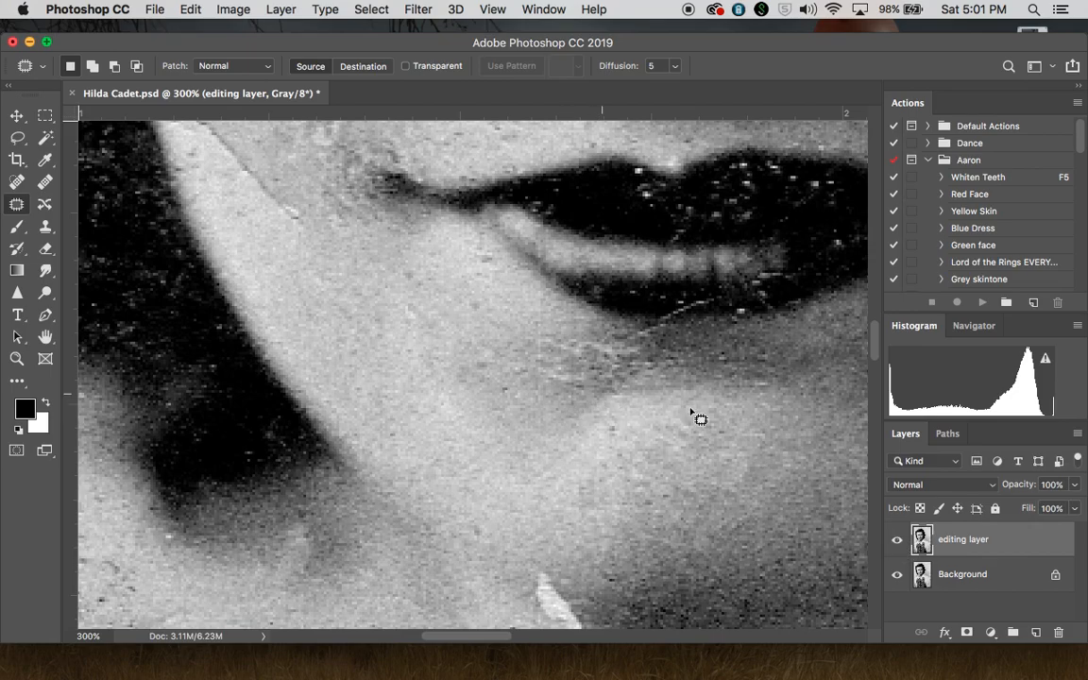
pyautogui.scroll(10, 690, 412)
pyautogui.hscroll(8, 690, 413)
pyautogui.scroll(3, 700, 418)
pyautogui.hscroll(-10, 699, 418)
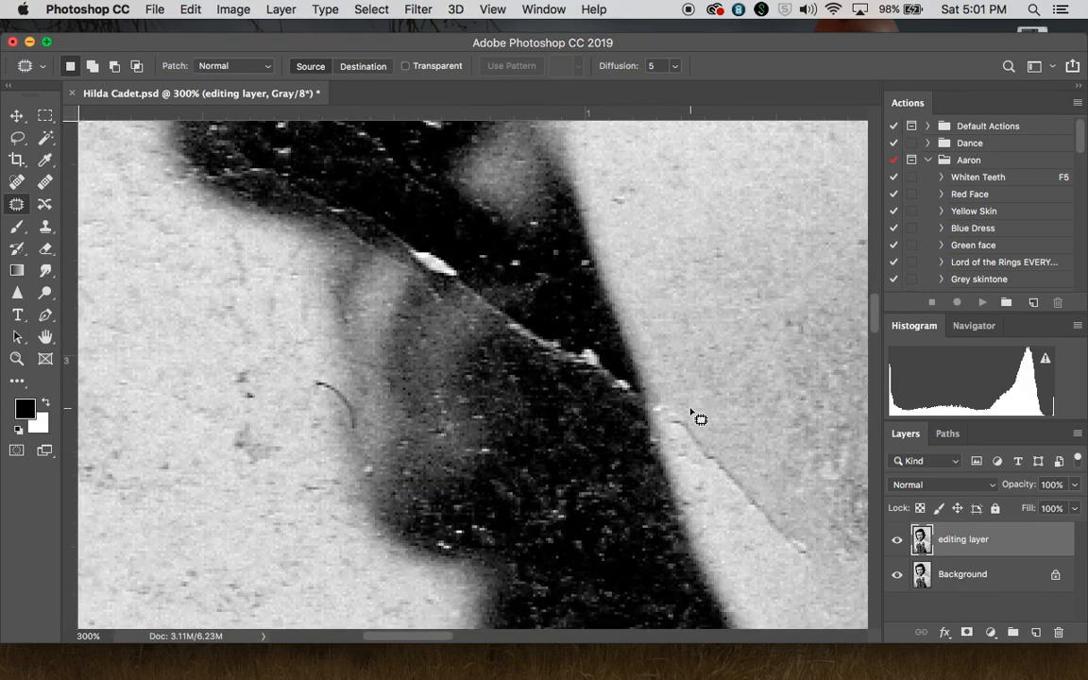
# - Examine the face and the dark hair on both sides of it for remaining specks and scratches
pyautogui.scroll(5, 696, 417)
pyautogui.hscroll(3, 697, 416)
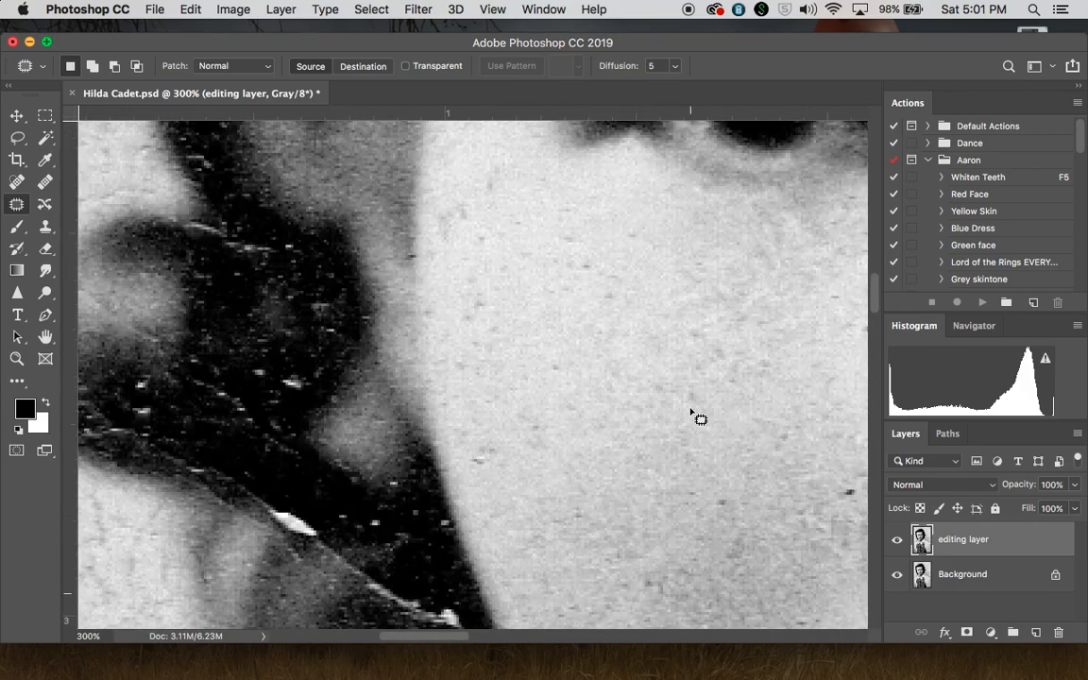
pyautogui.scroll(6, 700, 419)
pyautogui.hscroll(-5, 699, 418)
pyautogui.scroll(-5, 697, 418)
pyautogui.hscroll(5, 697, 419)
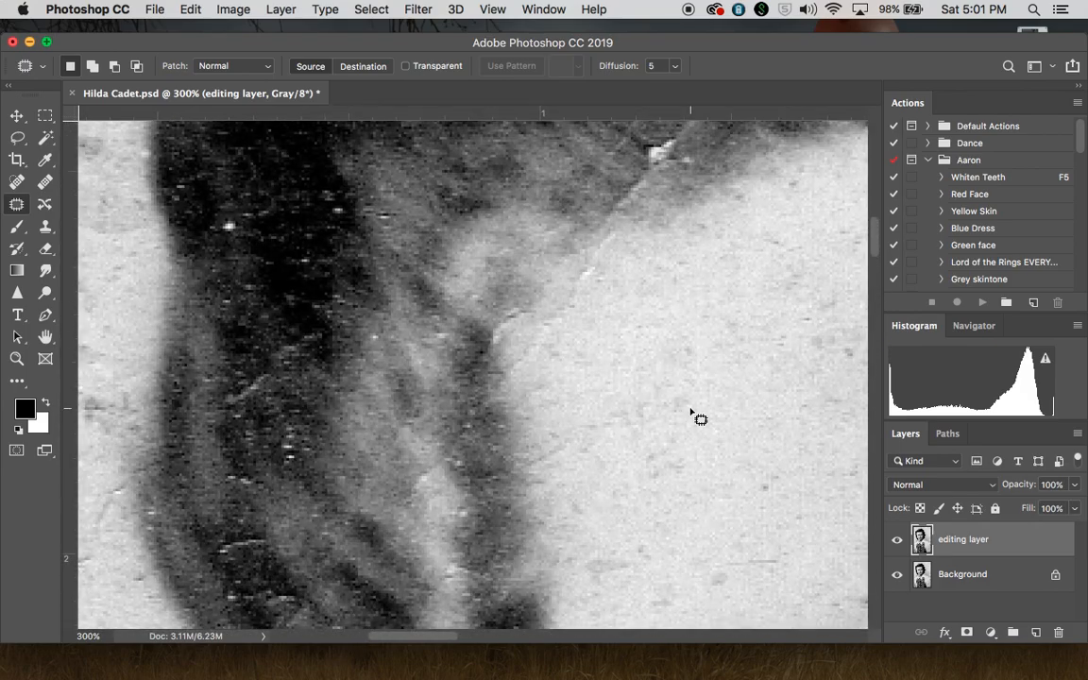
pyautogui.hscroll(10, 696, 418)
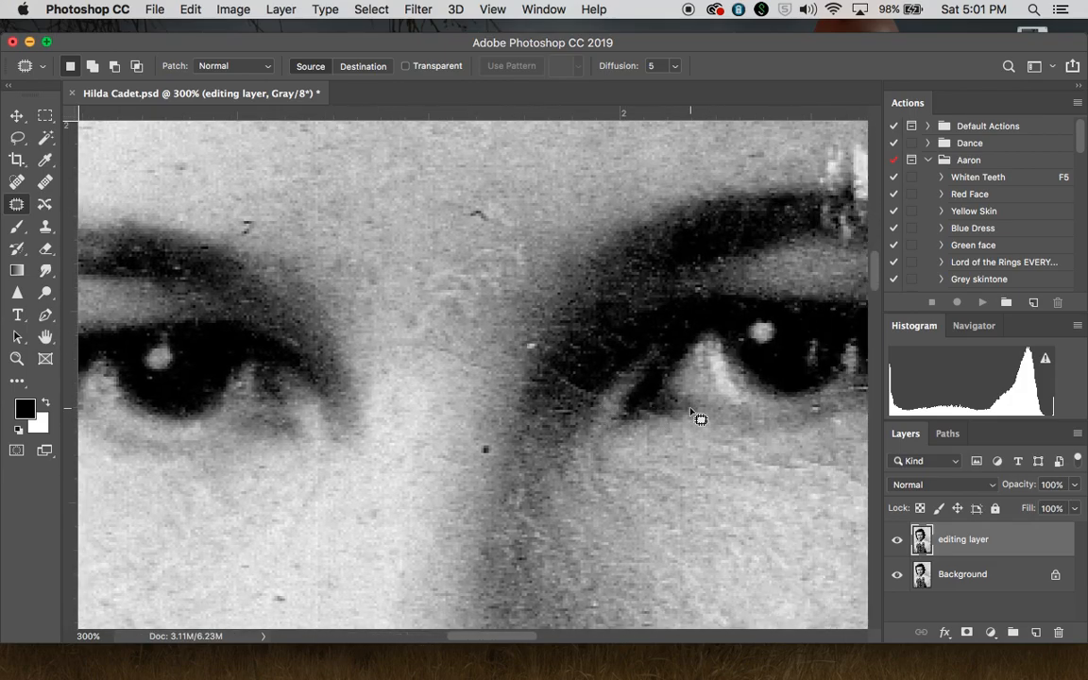
pyautogui.scroll(-3, 697, 418)
pyautogui.hscroll(10, 697, 418)
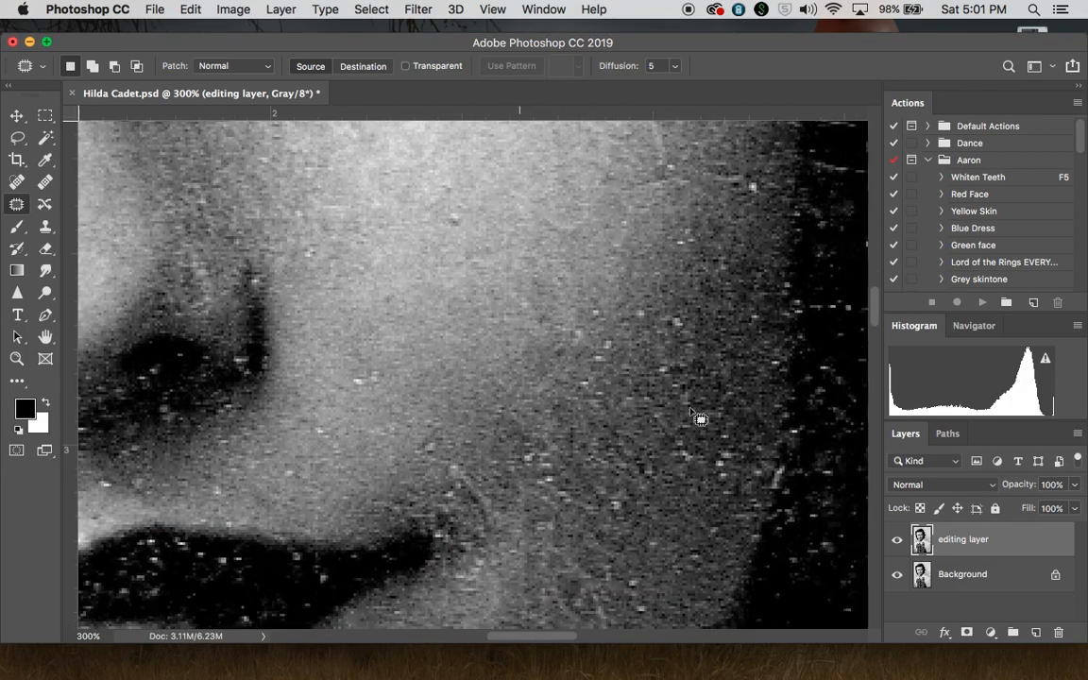
pyautogui.scroll(-2, 699, 418)
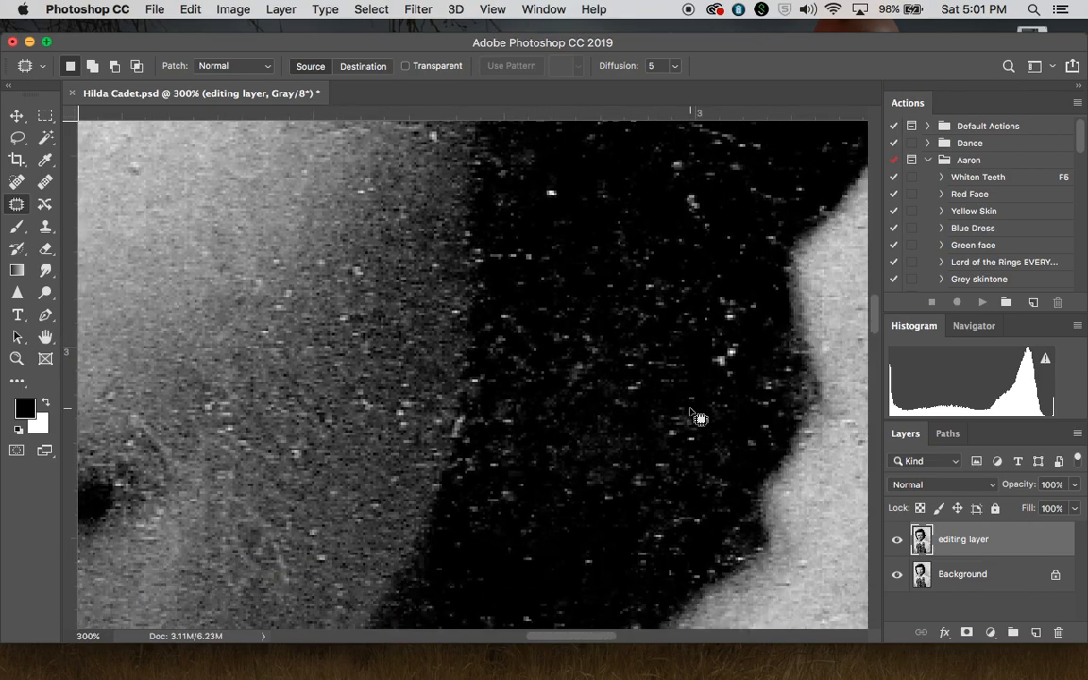
pyautogui.scroll(-2, 699, 418)
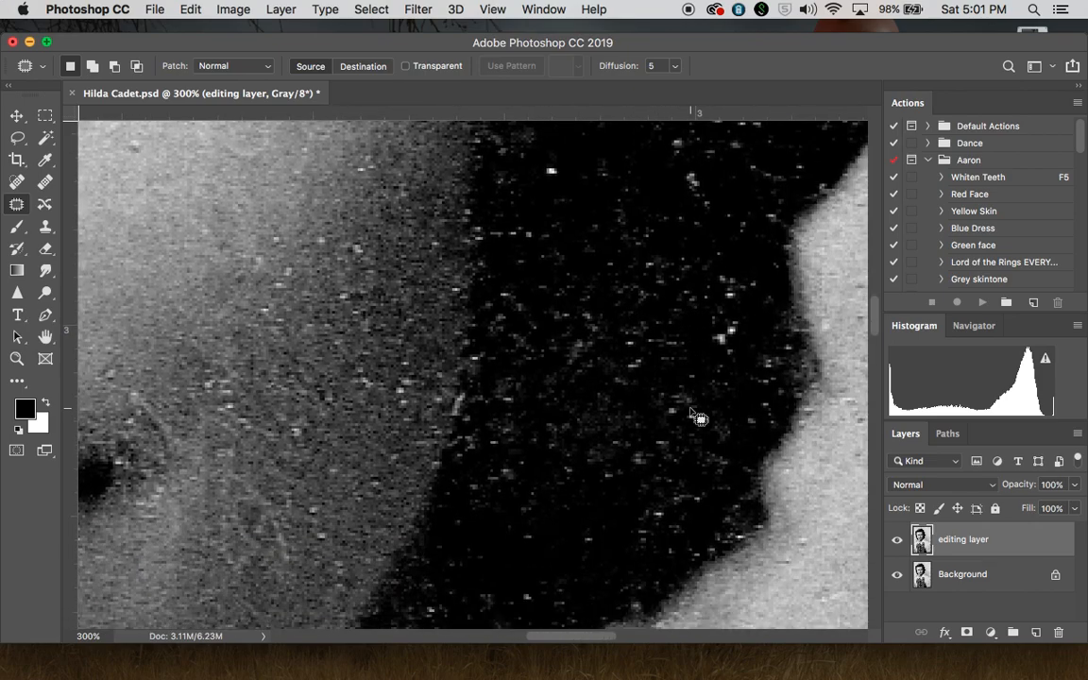
pyautogui.click(613, 265)
pyautogui.click(611, 251)
pyautogui.moveTo(594, 233); pyautogui.dragTo(592, 222)
pyautogui.click(596, 208)
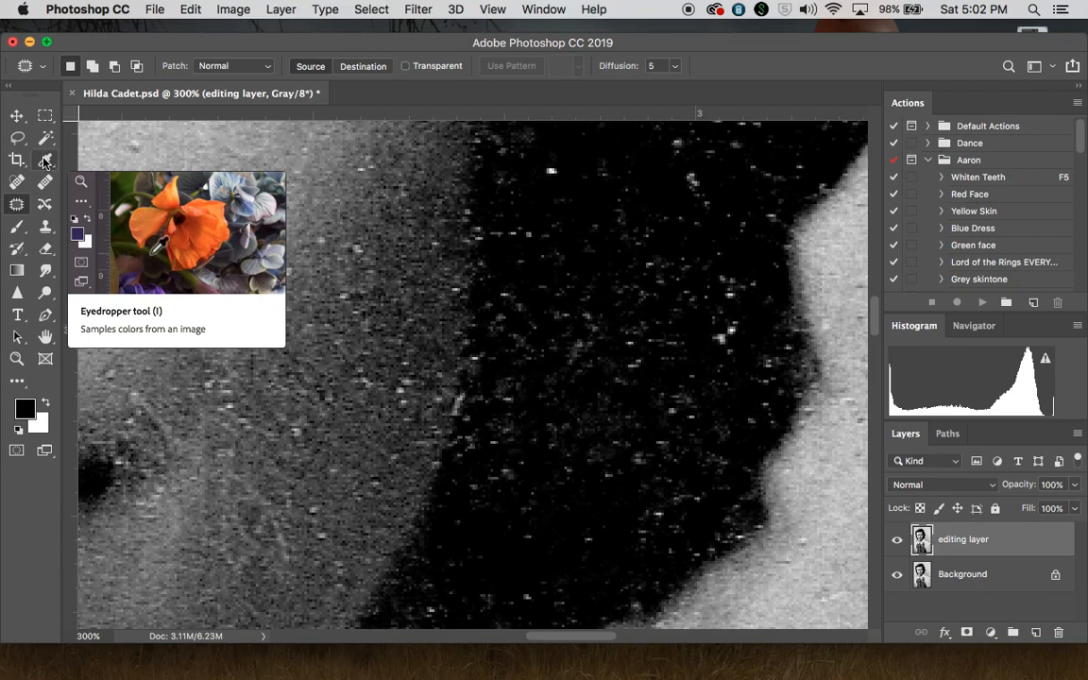
# - Set the Eyedropper to sample the Current Layer only and pick up the black of the hair beside the shadowed cheek
pyautogui.click(43, 163)
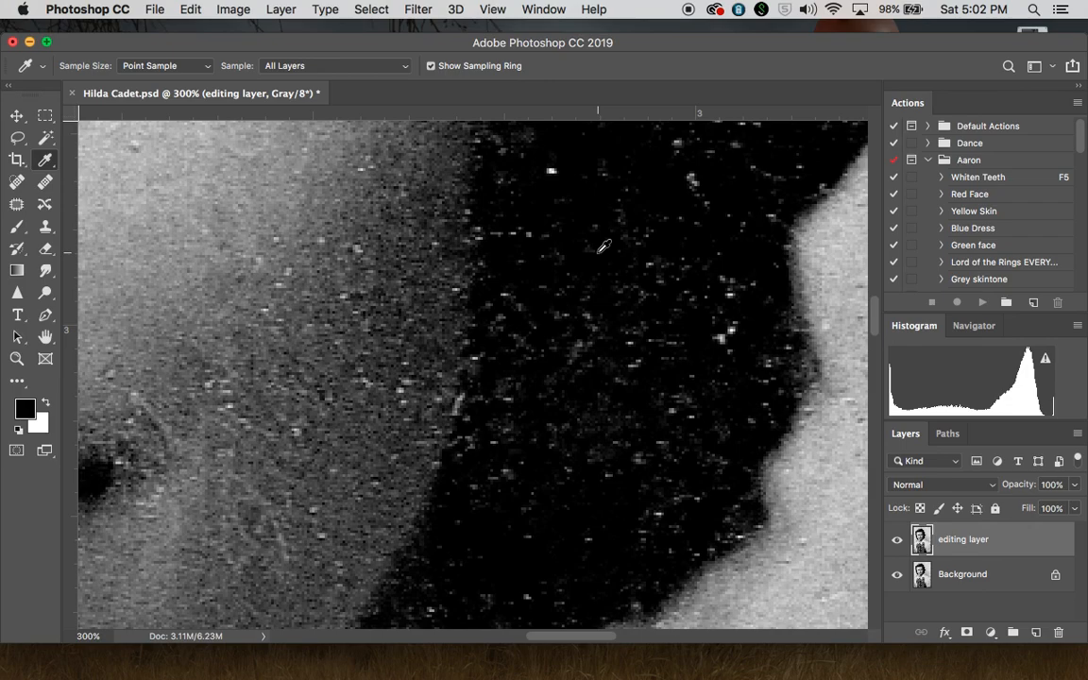
pyautogui.click(382, 66)
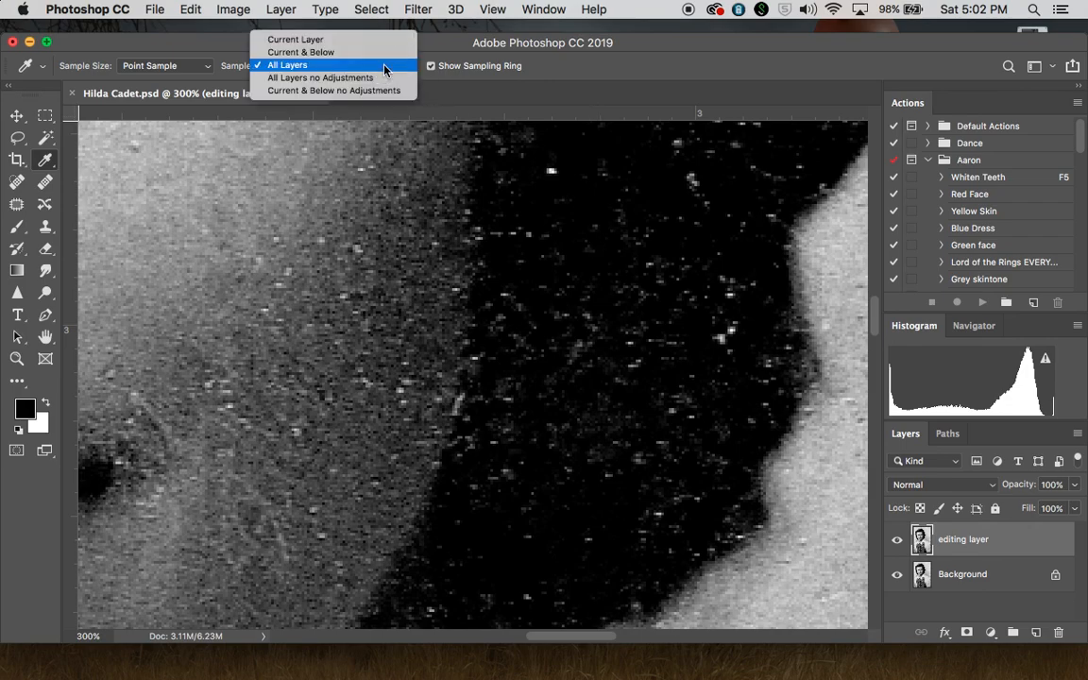
pyautogui.click(378, 40)
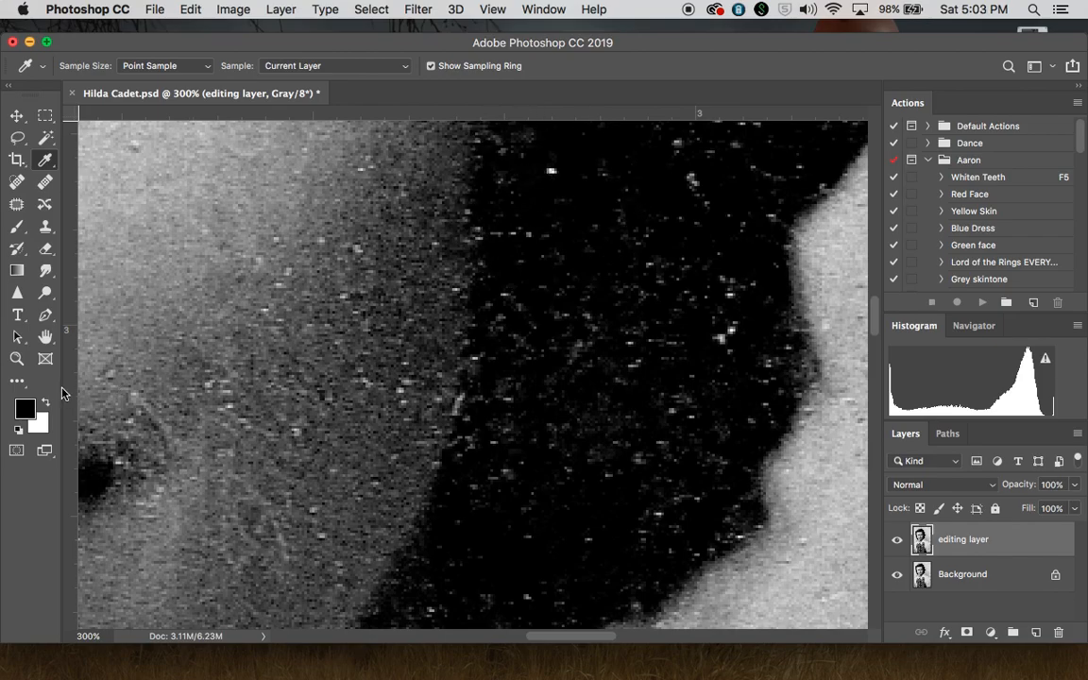
pyautogui.click(545, 182)
# - Shrink the brush to about 7 px and paint the sampled black over the bright specks in the hair beside the shadowed cheek
pyautogui.click(17, 227)
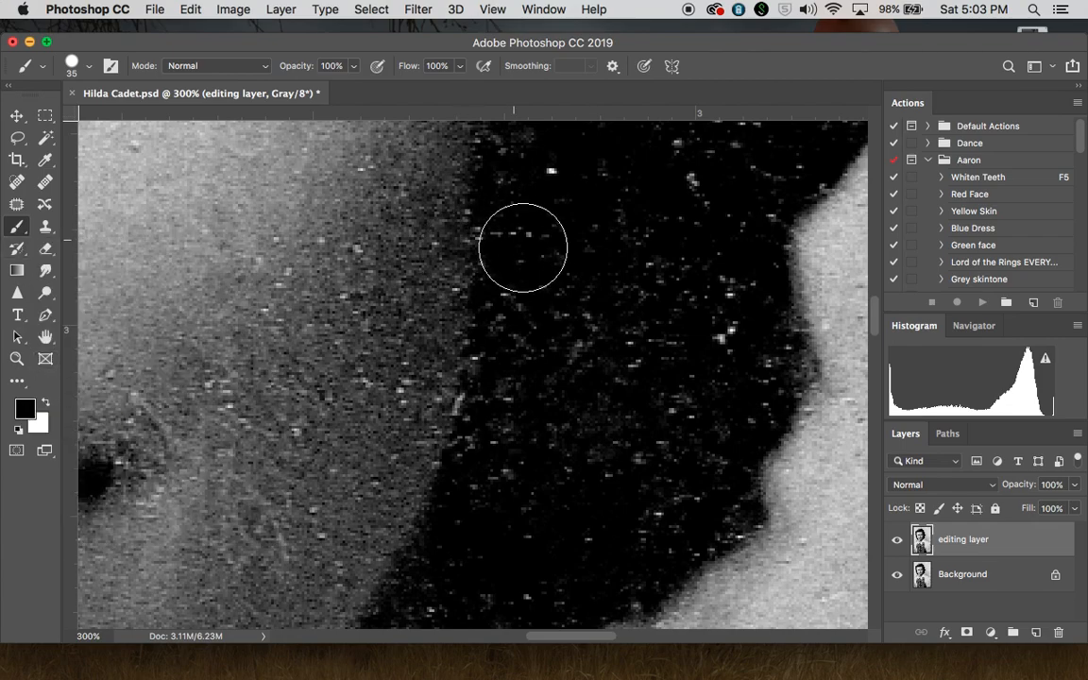
pyautogui.press('[')
pyautogui.press('[')
pyautogui.press('[')
pyautogui.press('[')
pyautogui.press('[')
pyautogui.press('[')
pyautogui.press('[')
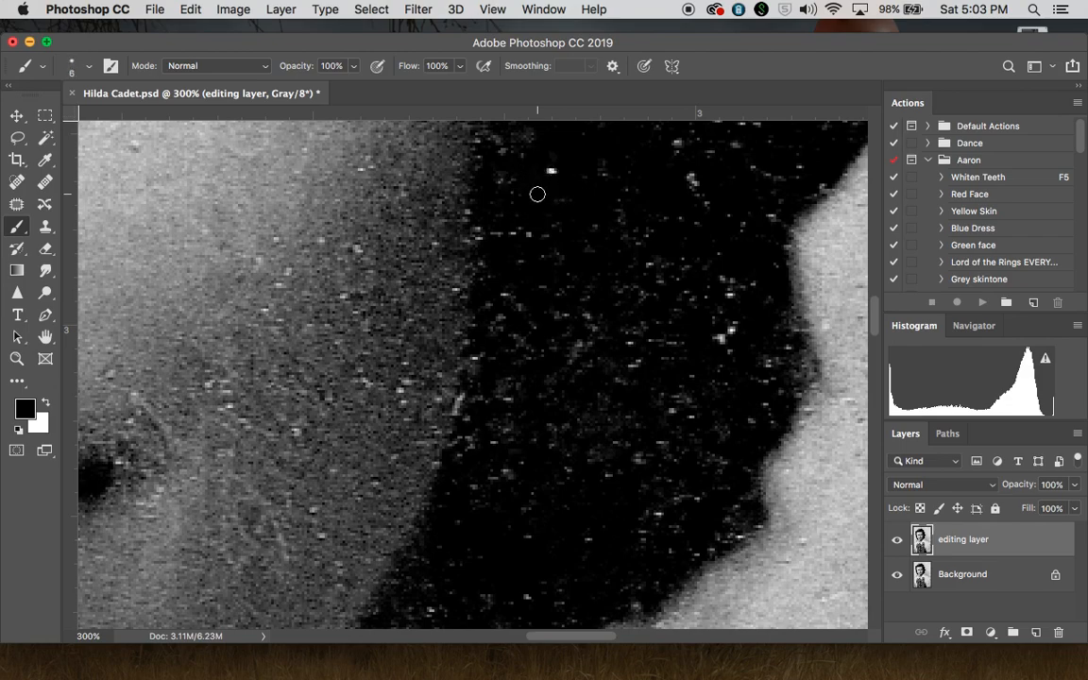
pyautogui.moveTo(543, 173); pyautogui.dragTo(557, 172)
pyautogui.moveTo(682, 190)
pyautogui.mouseDown()
pyautogui.moveTo(694, 178)
pyautogui.moveTo(692, 194)
pyautogui.mouseUp()
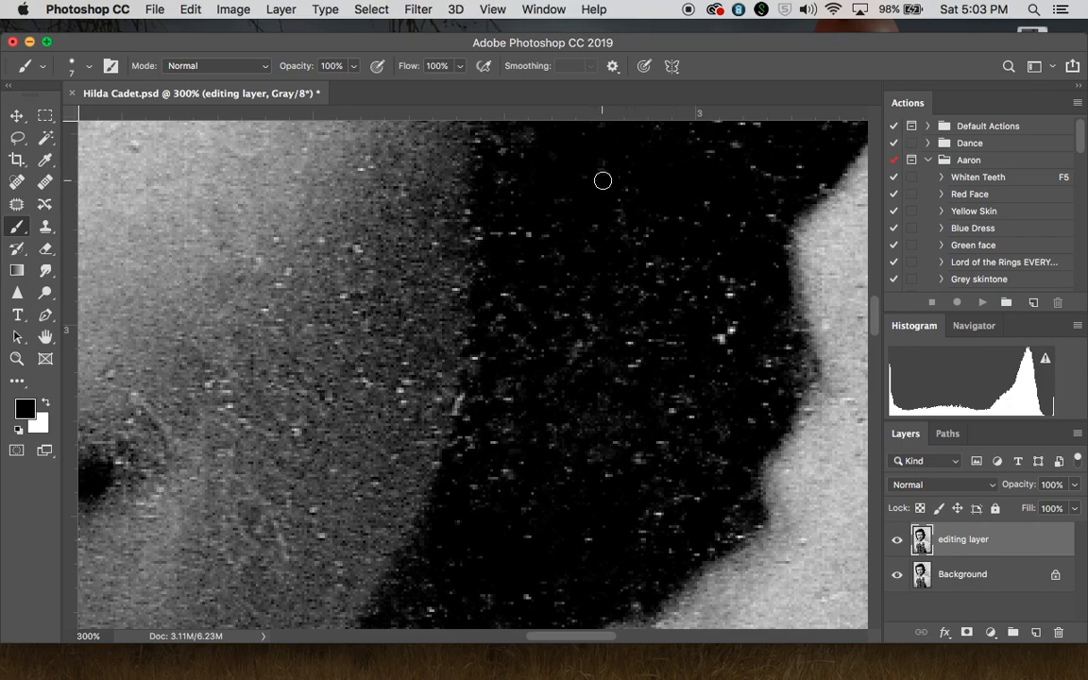
pyautogui.moveTo(563, 205)
pyautogui.mouseDown()
pyautogui.moveTo(592, 226)
pyautogui.moveTo(564, 191)
pyautogui.moveTo(617, 158)
pyautogui.moveTo(622, 226)
pyautogui.moveTo(560, 174)
pyautogui.moveTo(521, 234)
pyautogui.moveTo(569, 250)
pyautogui.moveTo(631, 200)
pyautogui.moveTo(572, 214)
pyautogui.moveTo(571, 175)
pyautogui.moveTo(602, 186)
pyautogui.moveTo(589, 237)
pyautogui.mouseUp()
# - Paint black over the bright specks further up in the dark hair beside the upper cheek
pyautogui.scroll(5, 631, 200)
pyautogui.scroll(6, 589, 238)
pyautogui.moveTo(529, 321)
pyautogui.mouseDown()
pyautogui.moveTo(537, 366)
pyautogui.moveTo(554, 340)
pyautogui.moveTo(518, 357)
pyautogui.moveTo(488, 346)
pyautogui.moveTo(507, 388)
pyautogui.moveTo(492, 422)
pyautogui.moveTo(476, 388)
pyautogui.moveTo(495, 445)
pyautogui.moveTo(476, 481)
pyautogui.moveTo(497, 305)
pyautogui.moveTo(524, 277)
pyautogui.moveTo(589, 315)
pyautogui.mouseUp()
pyautogui.moveTo(548, 274)
pyautogui.mouseDown()
pyautogui.moveTo(627, 292)
pyautogui.moveTo(620, 328)
pyautogui.moveTo(638, 346)
pyautogui.moveTo(645, 319)
pyautogui.moveTo(712, 278)
pyautogui.moveTo(651, 326)
pyautogui.moveTo(633, 325)
pyautogui.moveTo(652, 282)
pyautogui.moveTo(603, 248)
pyautogui.moveTo(611, 238)
pyautogui.moveTo(549, 217)
pyautogui.moveTo(578, 255)
pyautogui.mouseUp()
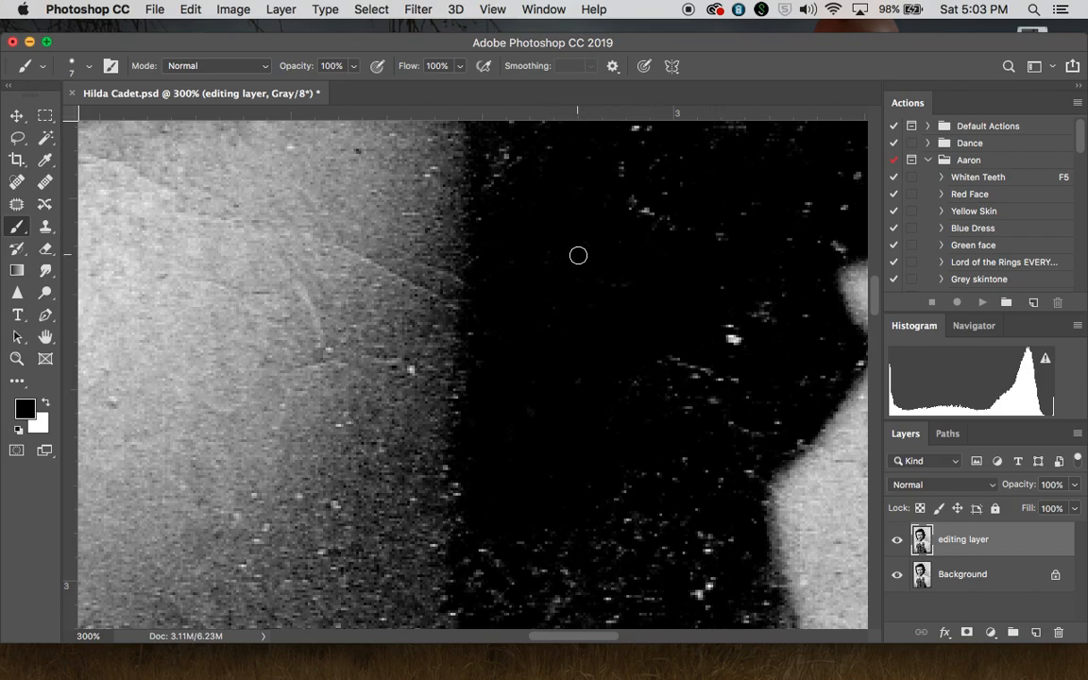
pyautogui.scroll(5, 578, 255)
pyautogui.moveTo(578, 359)
pyautogui.mouseDown()
pyautogui.moveTo(617, 420)
pyautogui.moveTo(575, 356)
pyautogui.moveTo(517, 321)
pyautogui.mouseUp()
# - Resample the black of the hair and paint over the specks and the bright spot along the hairline beside the eye
pyautogui.click(45, 159)
pyautogui.click(562, 282)
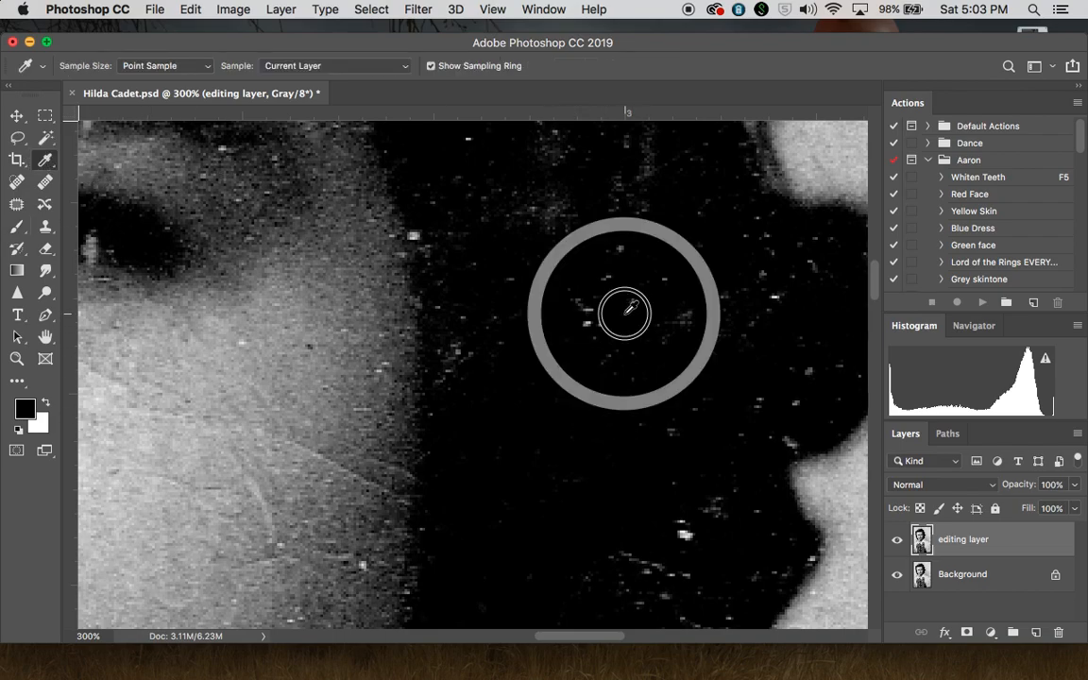
pyautogui.click(17, 227)
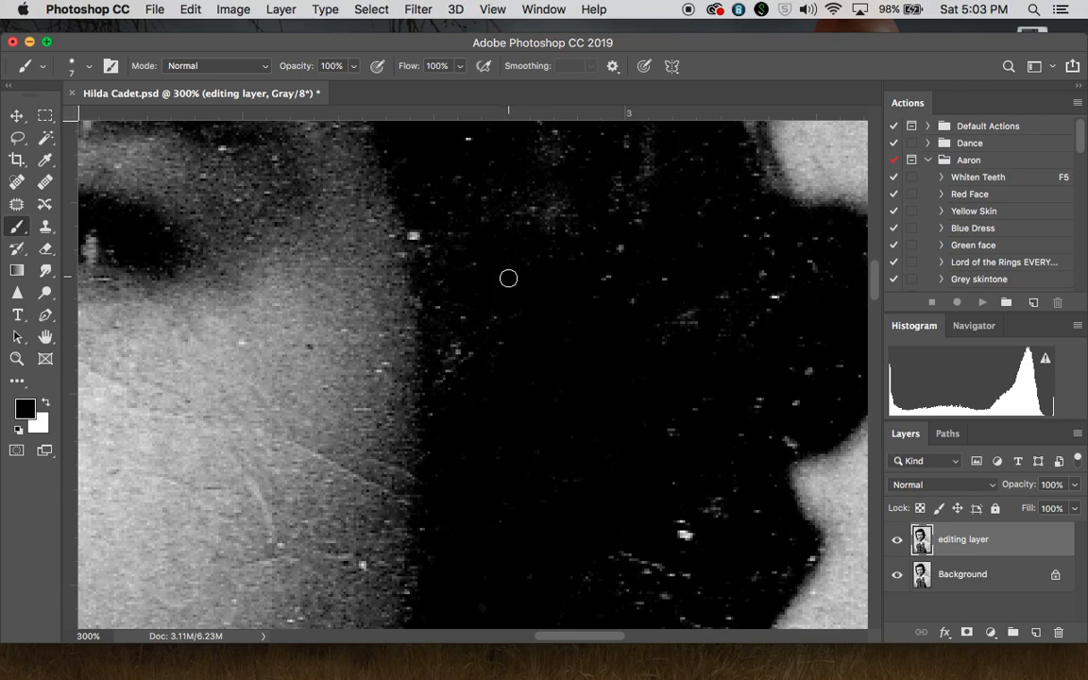
pyautogui.moveTo(495, 333)
pyautogui.mouseDown()
pyautogui.moveTo(493, 347)
pyautogui.moveTo(444, 361)
pyautogui.moveTo(447, 349)
pyautogui.mouseUp()
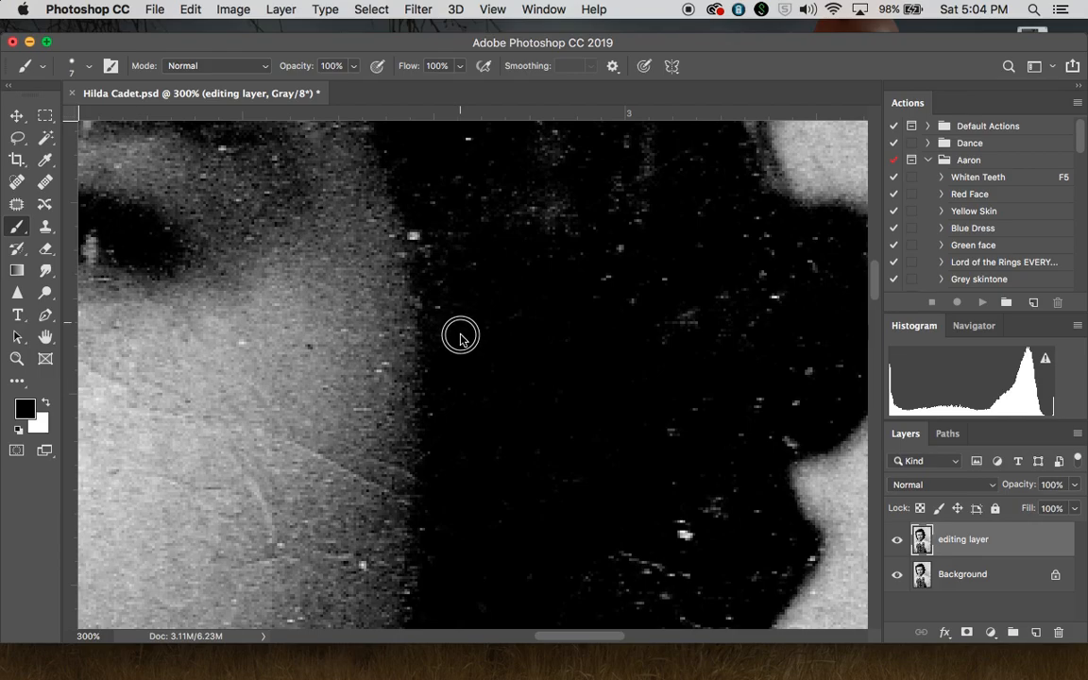
pyautogui.moveTo(428, 253); pyautogui.dragTo(456, 245)
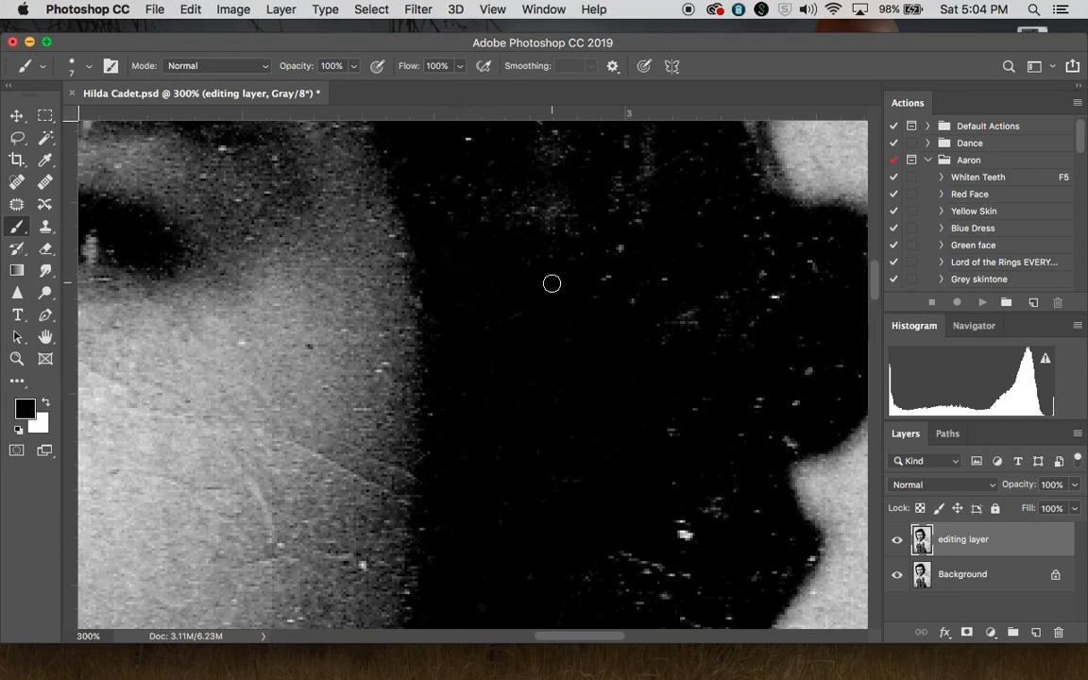
# - Examine the lower hair and the shadowed cheek edge for areas still covered with bright specks
pyautogui.scroll(5, 552, 281)
pyautogui.scroll(-10, 688, 462)
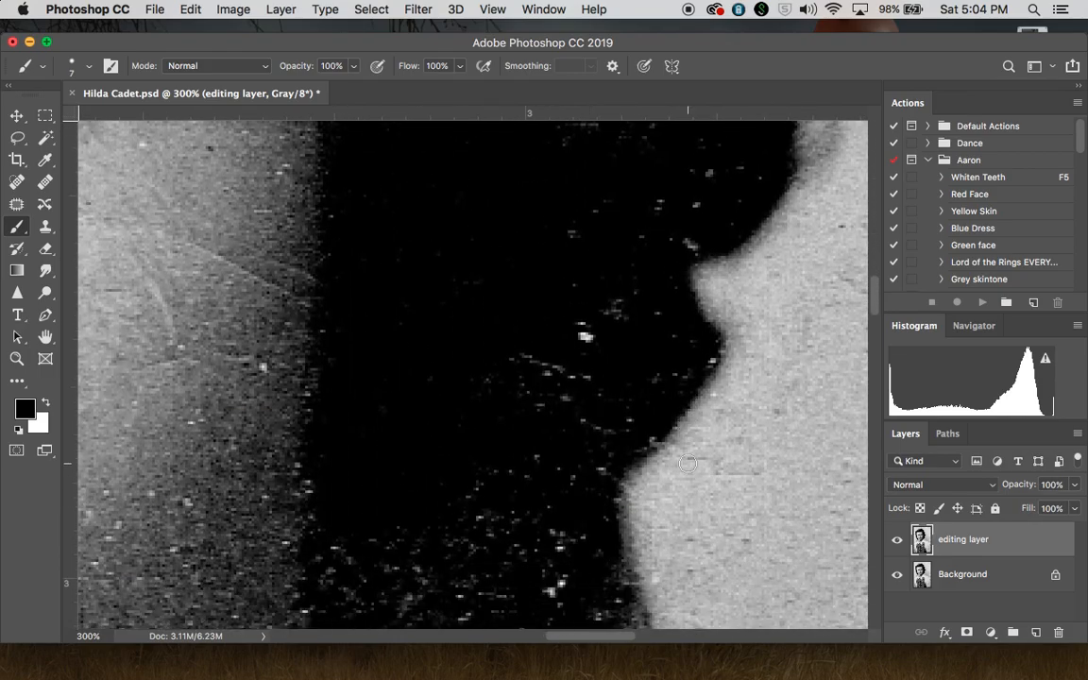
pyautogui.scroll(-4, 687, 463)
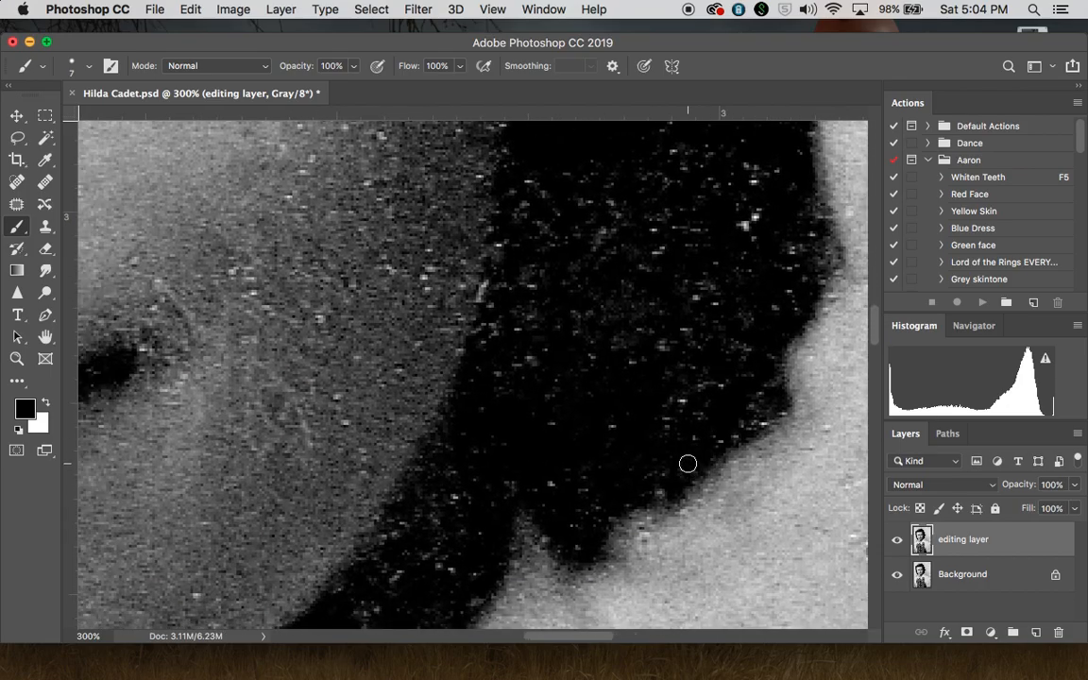
pyautogui.scroll(6, 687, 463)
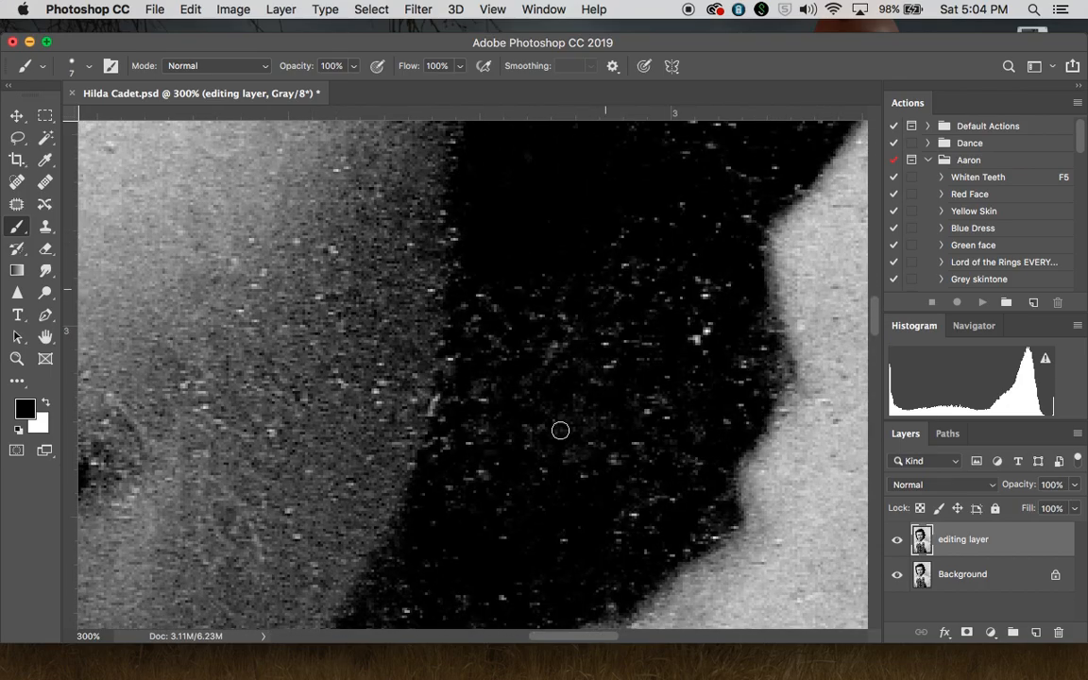
pyautogui.scroll(-4, 564, 441)
pyautogui.scroll(6, 571, 441)
pyautogui.hscroll(-2, 576, 442)
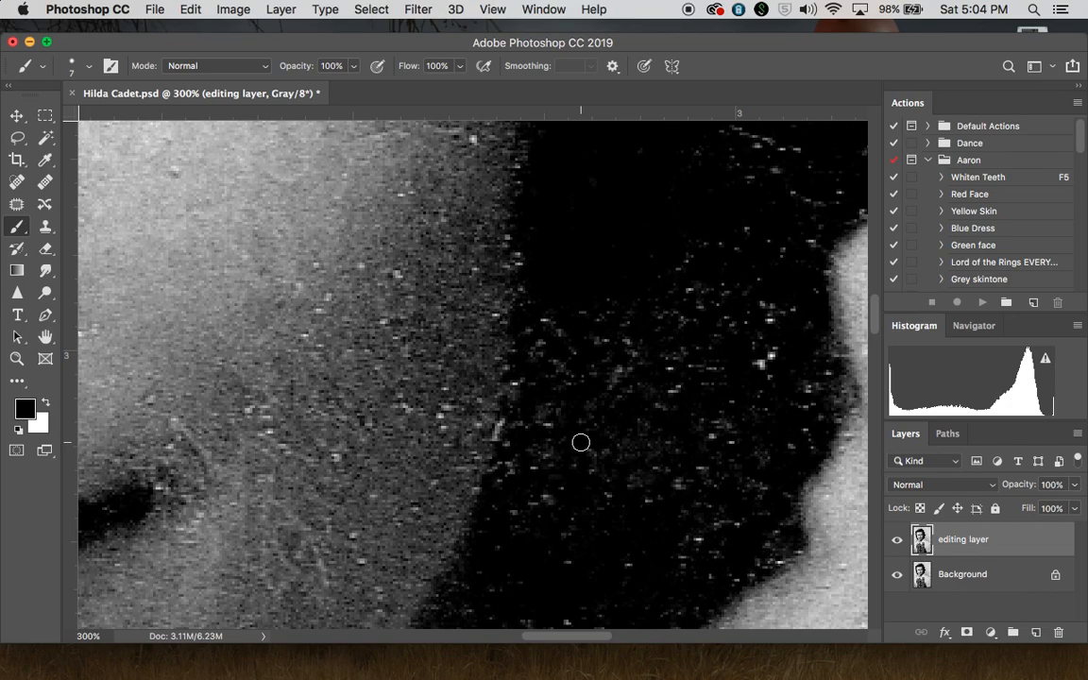
pyautogui.hscroll(-3, 581, 442)
pyautogui.scroll(-1, 581, 442)
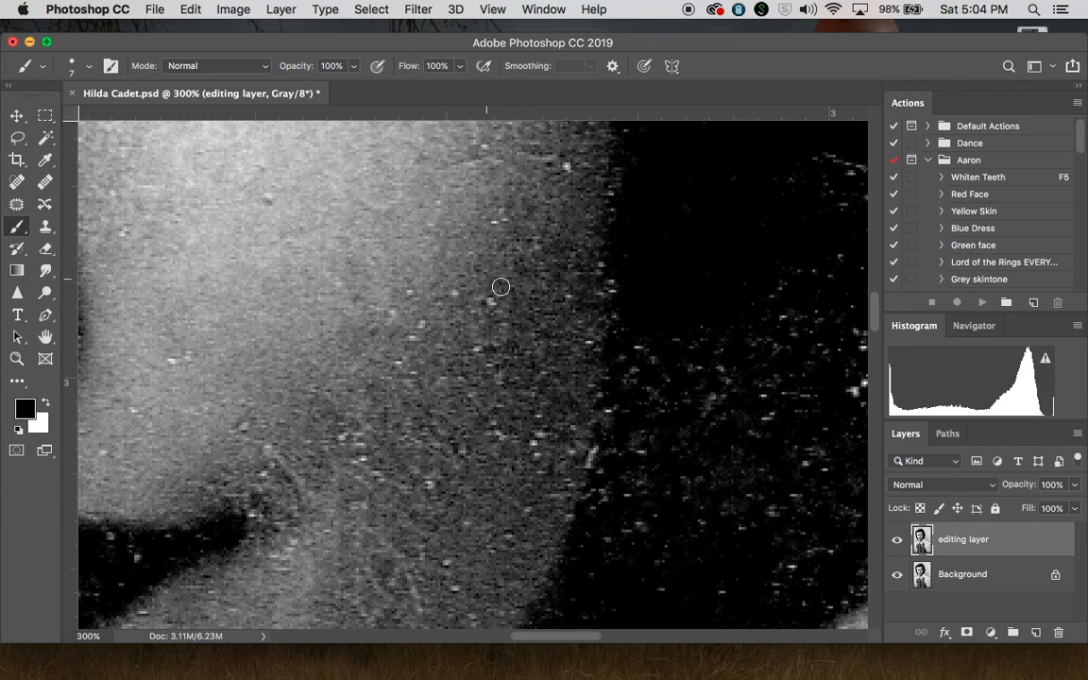
# - Sample the dark grey of the shadowed cheek, try covering its specks with a 30 px brush dab, and undo the dab
pyautogui.click(44, 159)
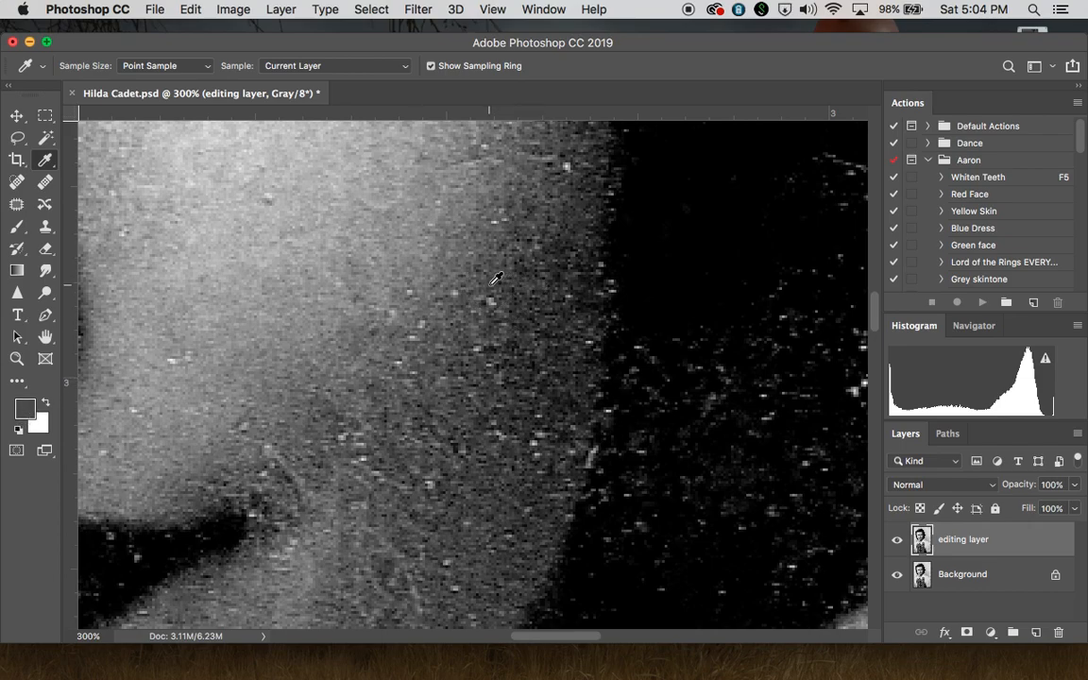
pyautogui.click(17, 225)
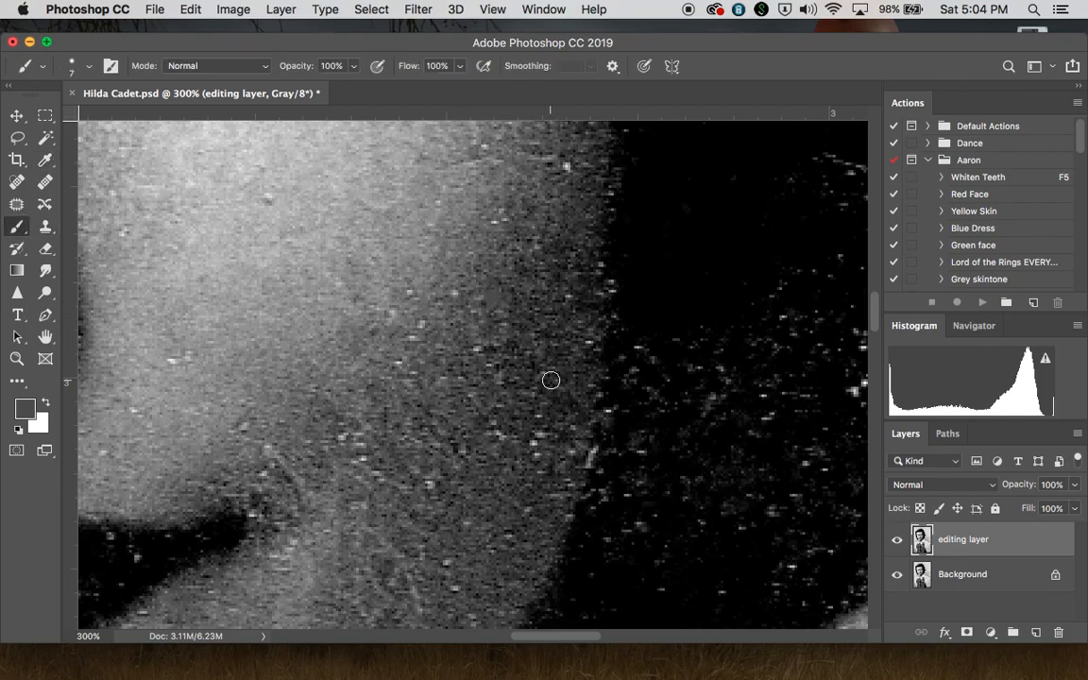
pyautogui.press('super+equal')
pyautogui.press('super+equal')
pyautogui.press('super+equal')
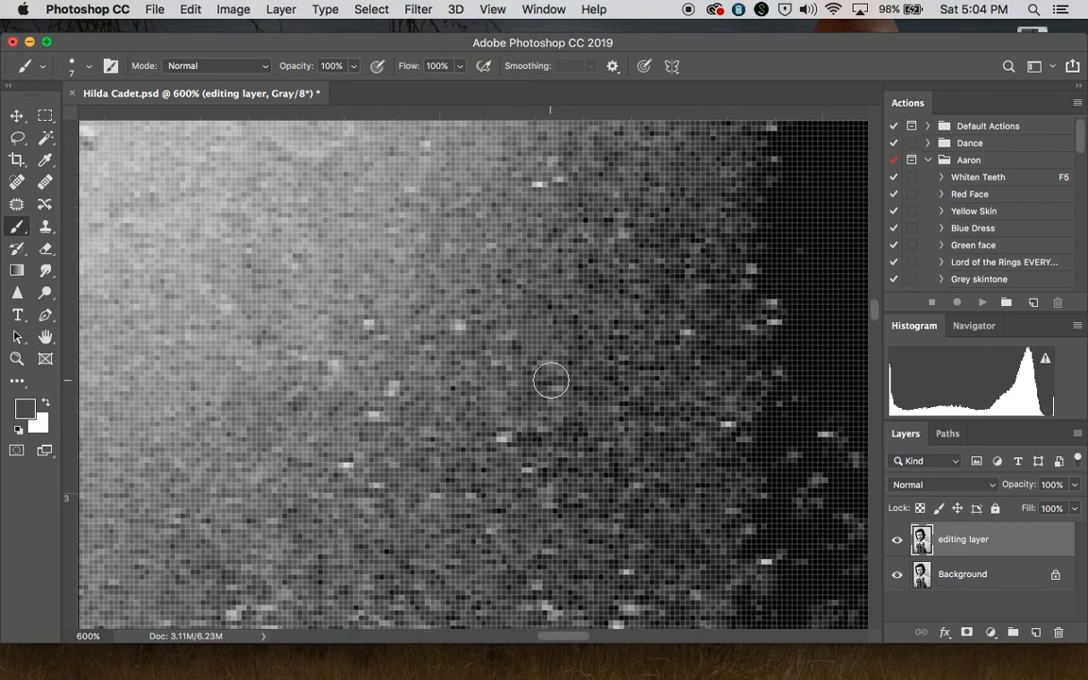
pyautogui.press('super+minus')
pyautogui.press(']')
pyautogui.press(']')
pyautogui.press(']')
pyautogui.press(']')
pyautogui.press(']')
pyautogui.click(524, 345)
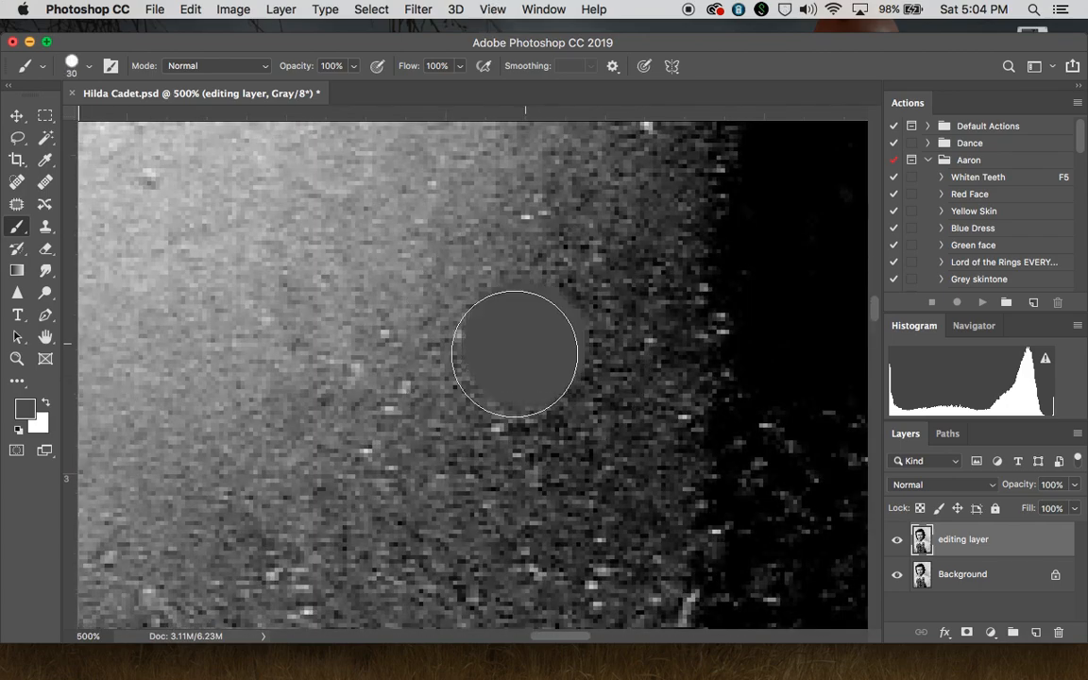
pyautogui.press('super+z')
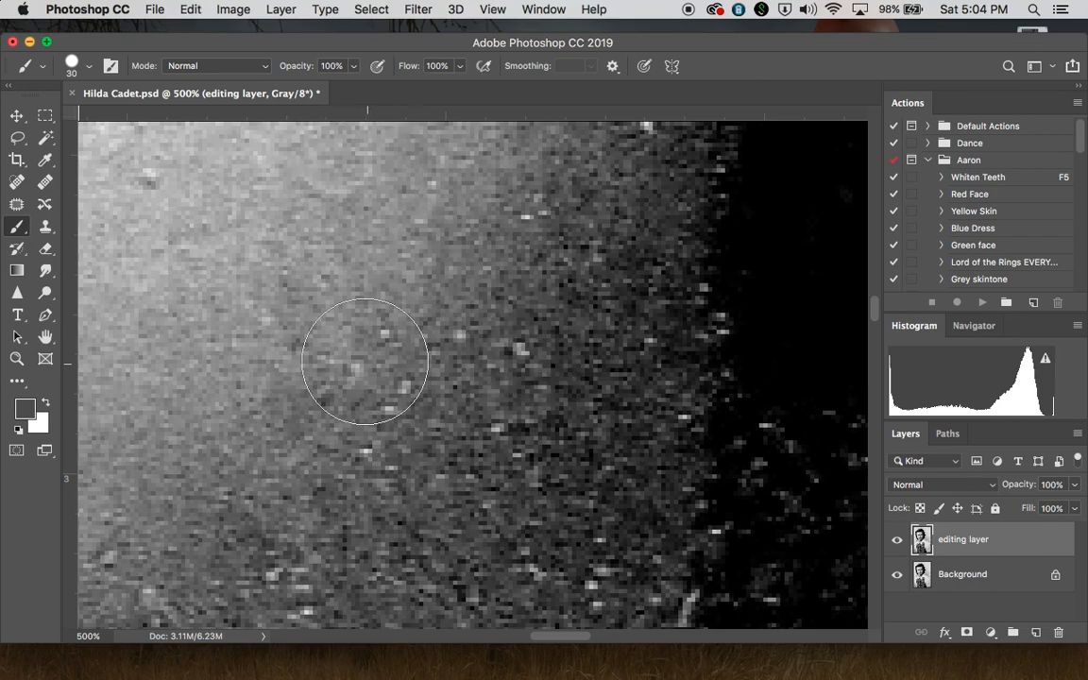
# - Hide and show the editing layer twice to compare the whole repaired portrait with the original
pyautogui.hscroll(8, 582, 315)
pyautogui.hscroll(4, 665, 358)
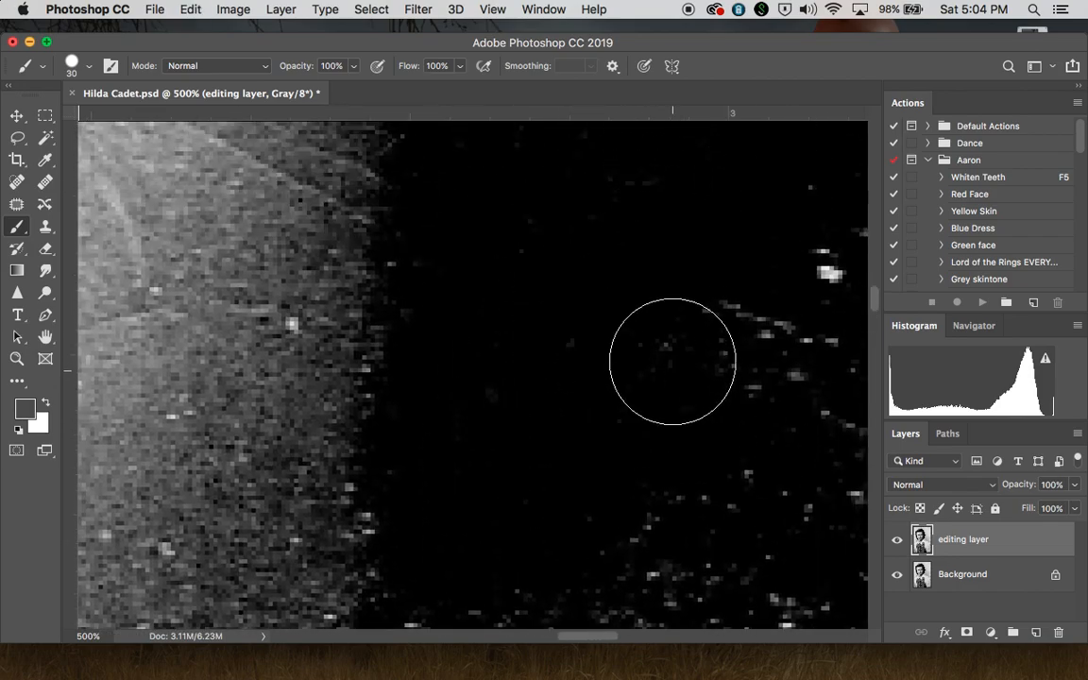
pyautogui.press('super+1')
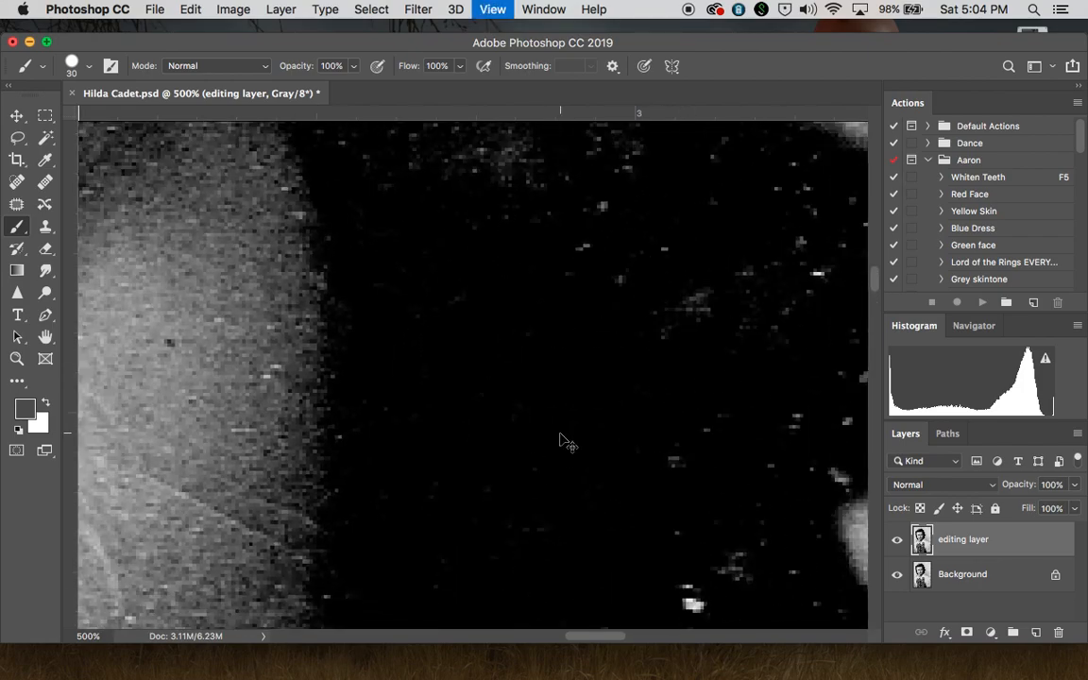
pyautogui.press('super+minus')
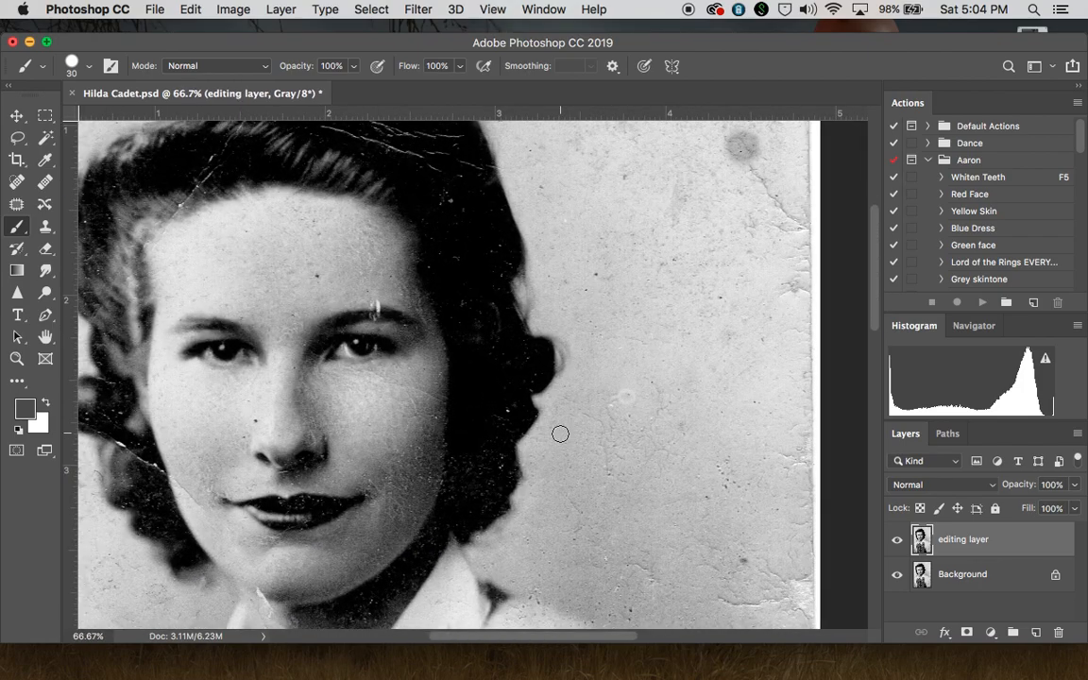
pyautogui.hscroll(-3, 560, 436)
pyautogui.scroll(2, 560, 437)
pyautogui.hscroll(3, 560, 433)
pyautogui.scroll(-2, 560, 433)
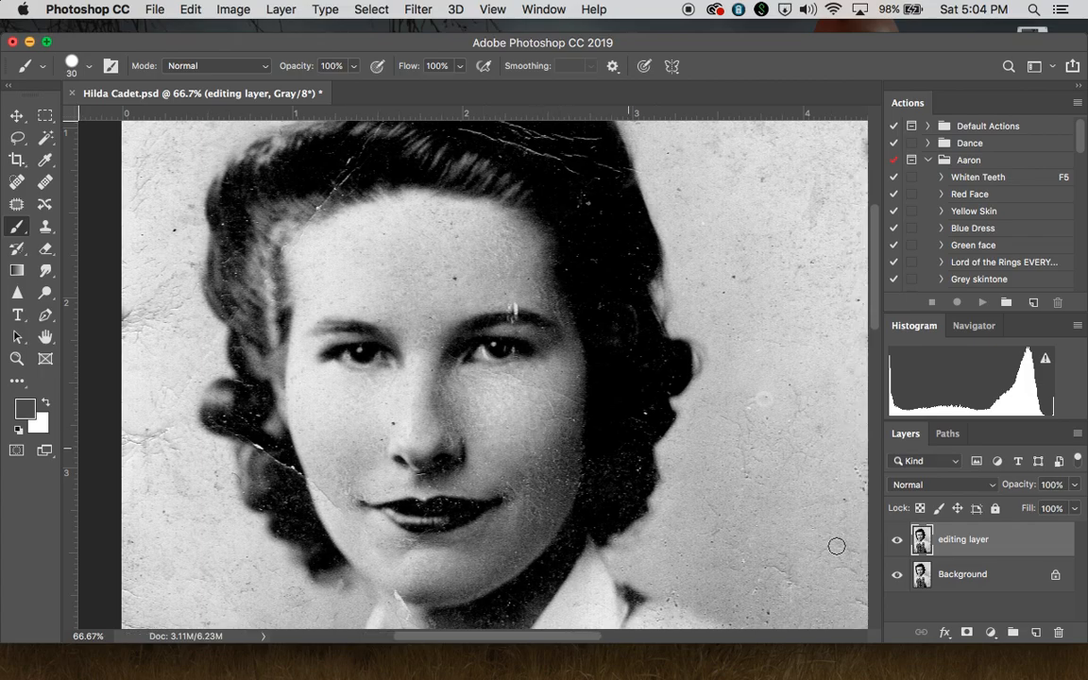
pyautogui.click(897, 541)
pyautogui.click(897, 541)
pyautogui.click(897, 541)
pyautogui.click(897, 541)
# - Sample the black of the upper lip and paint over the white specks in both lips with a 6 px brush
pyautogui.press('super+equal')
pyautogui.press('super+equal')
pyautogui.press('super+equal')
pyautogui.scroll(-6, 645, 303)
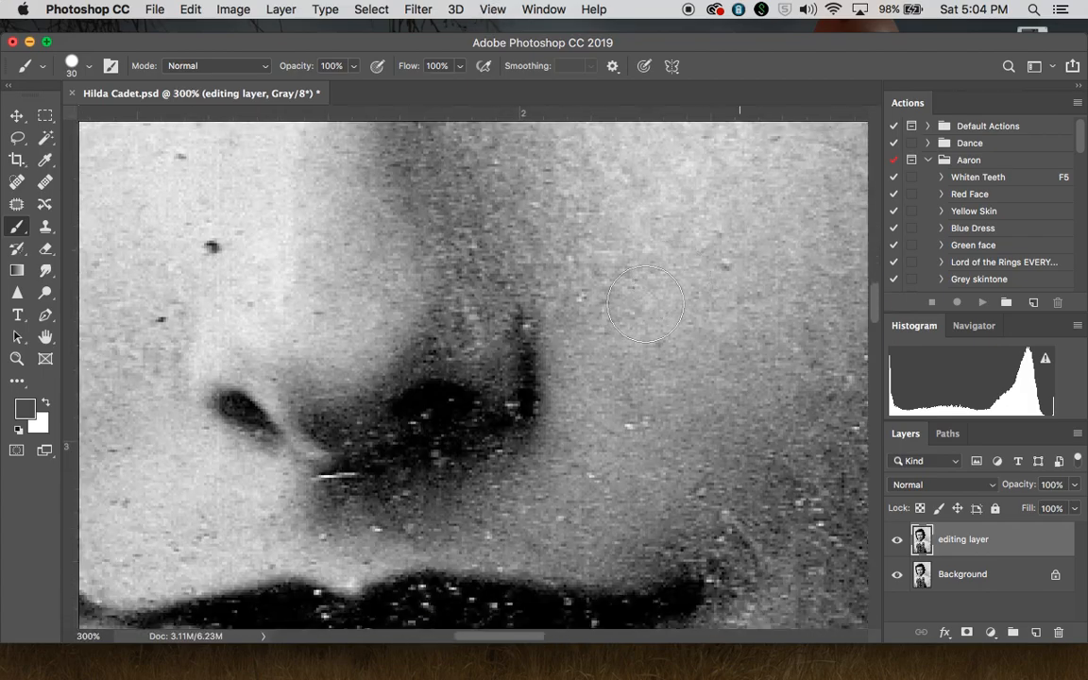
pyautogui.hscroll(-4, 645, 303)
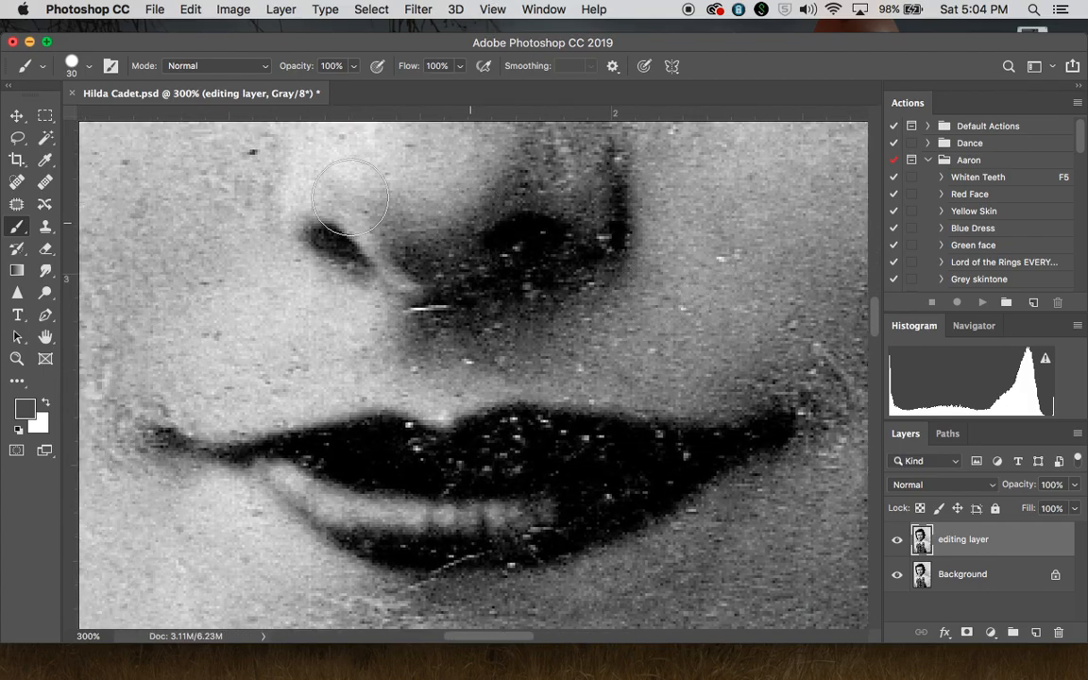
pyautogui.click(45, 160)
pyautogui.click(378, 445)
pyautogui.click(16, 228)
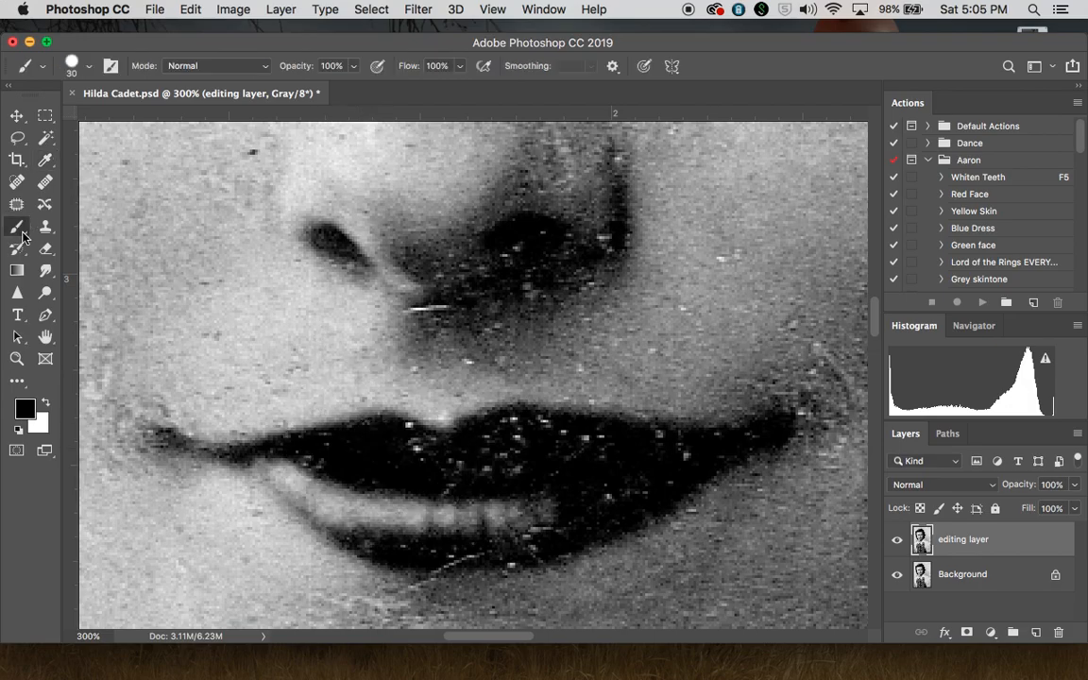
pyautogui.press('[')
pyautogui.press('[')
pyautogui.press('[')
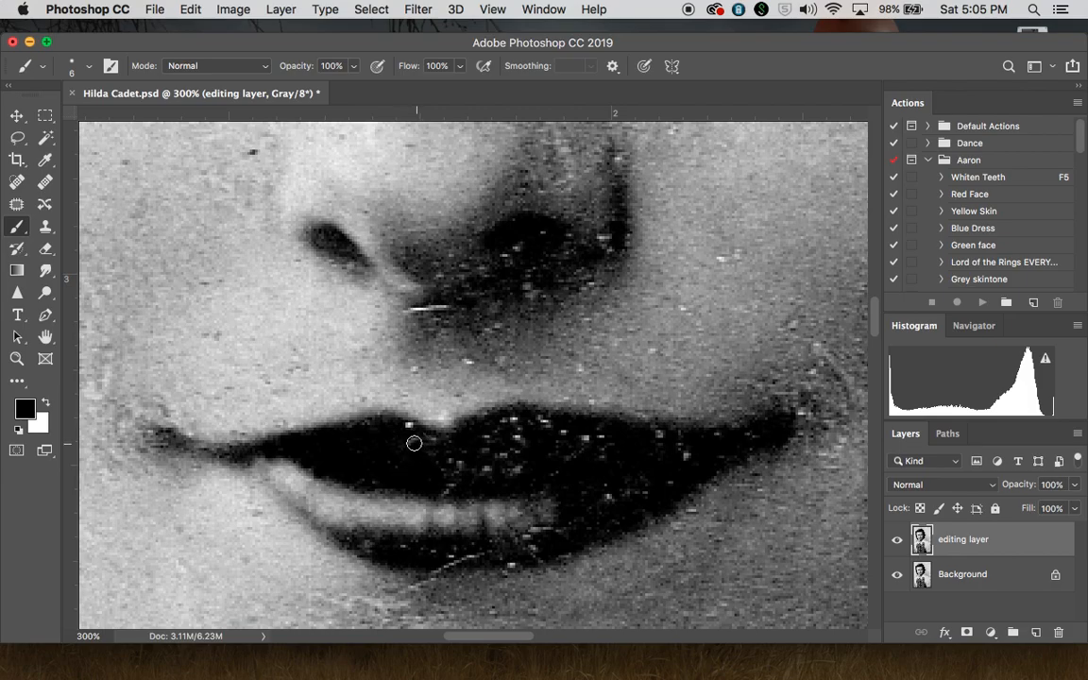
pyautogui.moveTo(416, 488)
pyautogui.mouseDown()
pyautogui.moveTo(469, 450)
pyautogui.moveTo(431, 461)
pyautogui.moveTo(406, 425)
pyautogui.moveTo(399, 449)
pyautogui.moveTo(433, 440)
pyautogui.moveTo(530, 452)
pyautogui.moveTo(486, 454)
pyautogui.moveTo(519, 471)
pyautogui.moveTo(517, 422)
pyautogui.moveTo(500, 432)
pyautogui.moveTo(513, 445)
pyautogui.moveTo(488, 431)
pyautogui.moveTo(489, 450)
pyautogui.moveTo(509, 452)
pyautogui.moveTo(479, 470)
pyautogui.moveTo(453, 462)
pyautogui.moveTo(521, 470)
pyautogui.moveTo(540, 422)
pyautogui.moveTo(591, 444)
pyautogui.moveTo(600, 436)
pyautogui.moveTo(684, 449)
pyautogui.moveTo(613, 439)
pyautogui.moveTo(760, 435)
pyautogui.moveTo(668, 489)
pyautogui.moveTo(603, 495)
pyautogui.moveTo(648, 480)
pyautogui.moveTo(604, 518)
pyautogui.moveTo(588, 502)
pyautogui.moveTo(539, 527)
pyautogui.moveTo(574, 529)
pyautogui.moveTo(539, 553)
pyautogui.moveTo(426, 564)
pyautogui.moveTo(357, 544)
pyautogui.moveTo(482, 552)
pyautogui.moveTo(577, 525)
pyautogui.moveTo(581, 489)
pyautogui.moveTo(519, 476)
pyautogui.mouseUp()
pyautogui.moveTo(428, 445); pyautogui.dragTo(446, 441)
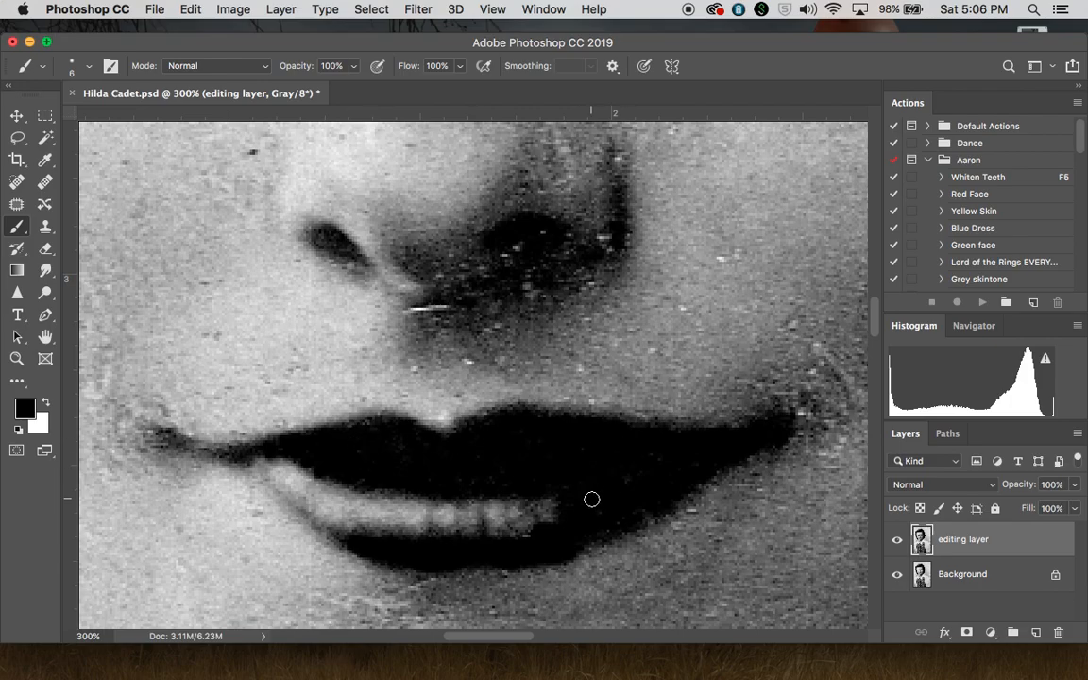
pyautogui.moveTo(634, 518)
pyautogui.mouseDown()
pyautogui.moveTo(643, 505)
pyautogui.moveTo(626, 475)
pyautogui.moveTo(621, 503)
pyautogui.mouseUp()
# - Paint black over the light specks in the dark hair above the forehead, beside the diagonal scratch
pyautogui.press('super+minus')
pyautogui.press('super+minus')
pyautogui.press('super+minus')
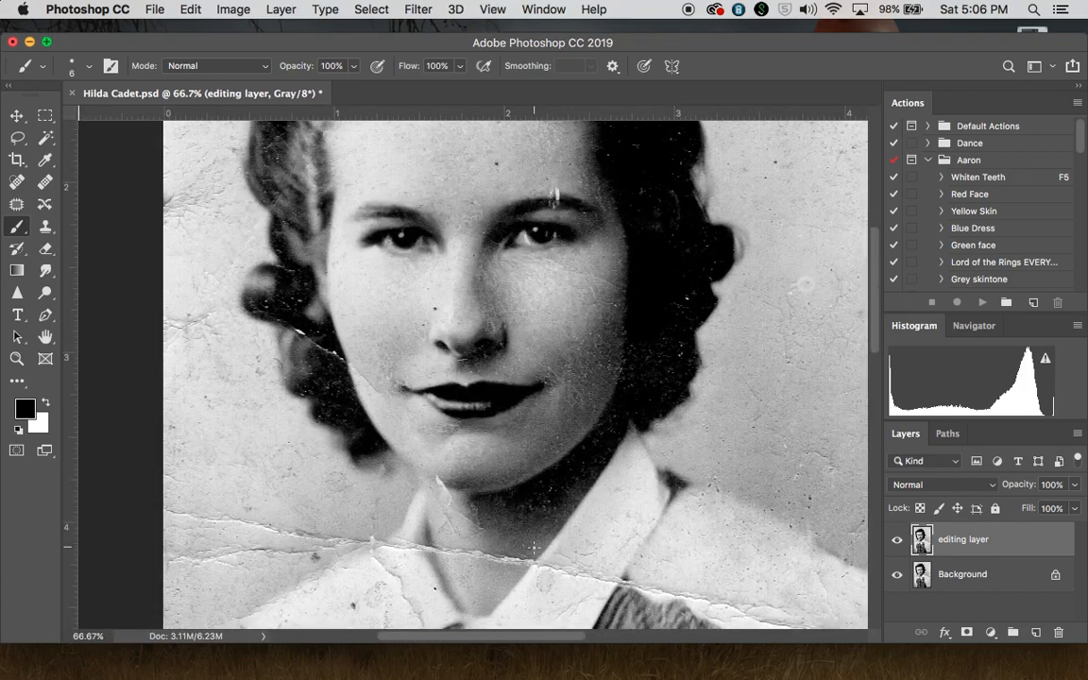
pyautogui.scroll(3, 533, 548)
pyautogui.press('super+plus')
pyautogui.press('super+plus')
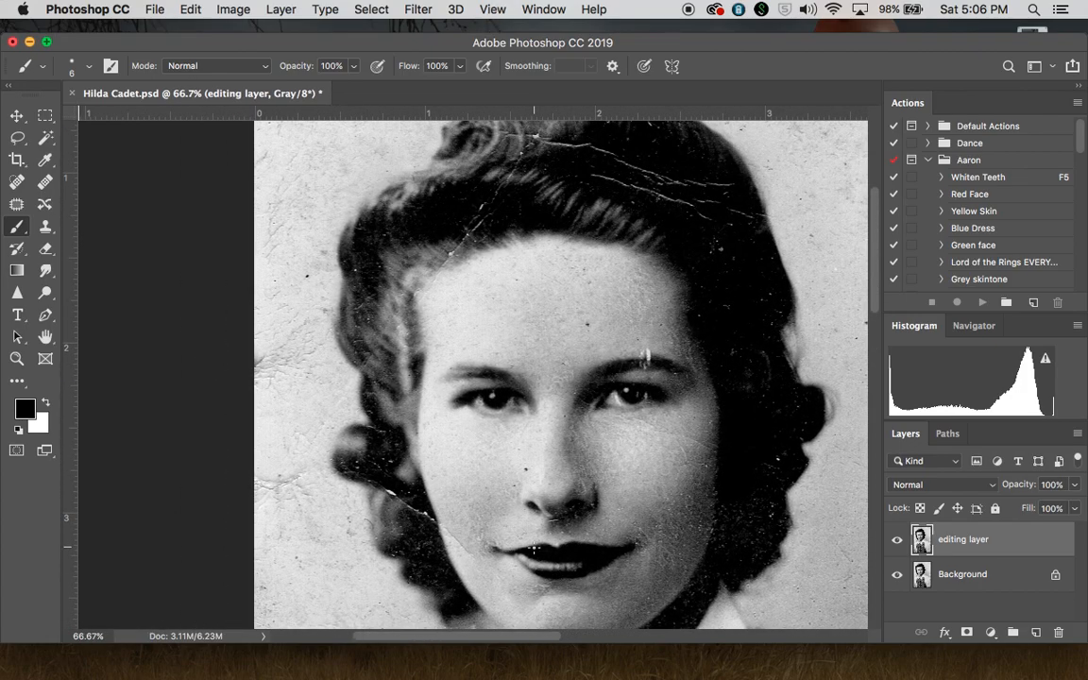
pyautogui.press('super+plus')
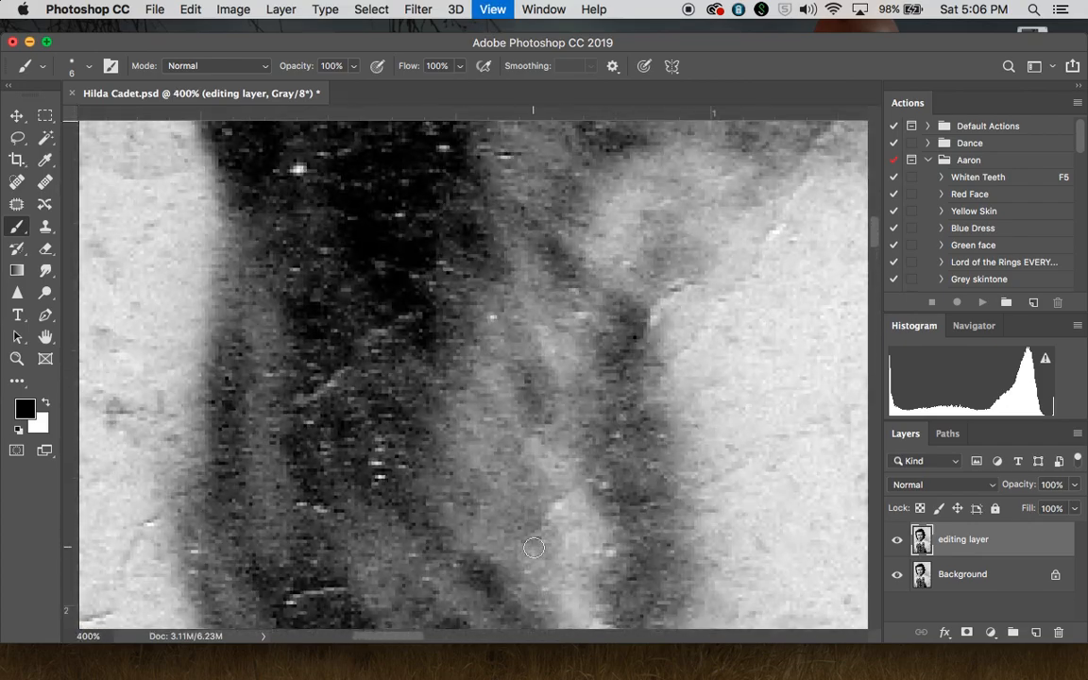
pyautogui.scroll(-2, 534, 552)
pyautogui.hscroll(10, 533, 548)
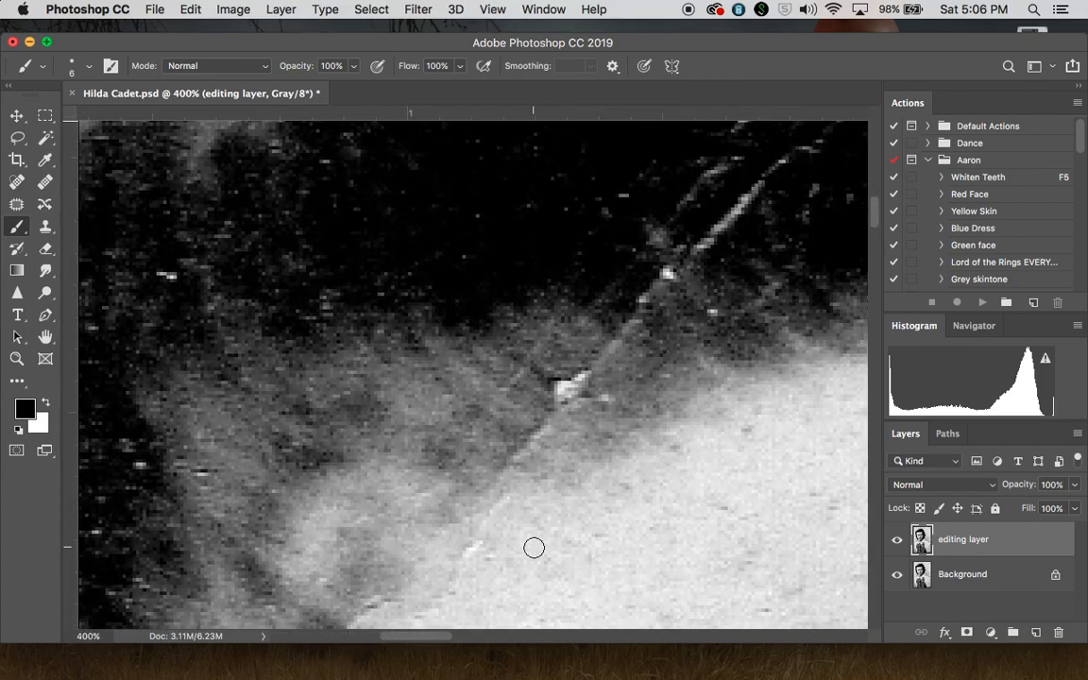
pyautogui.scroll(-3, 533, 548)
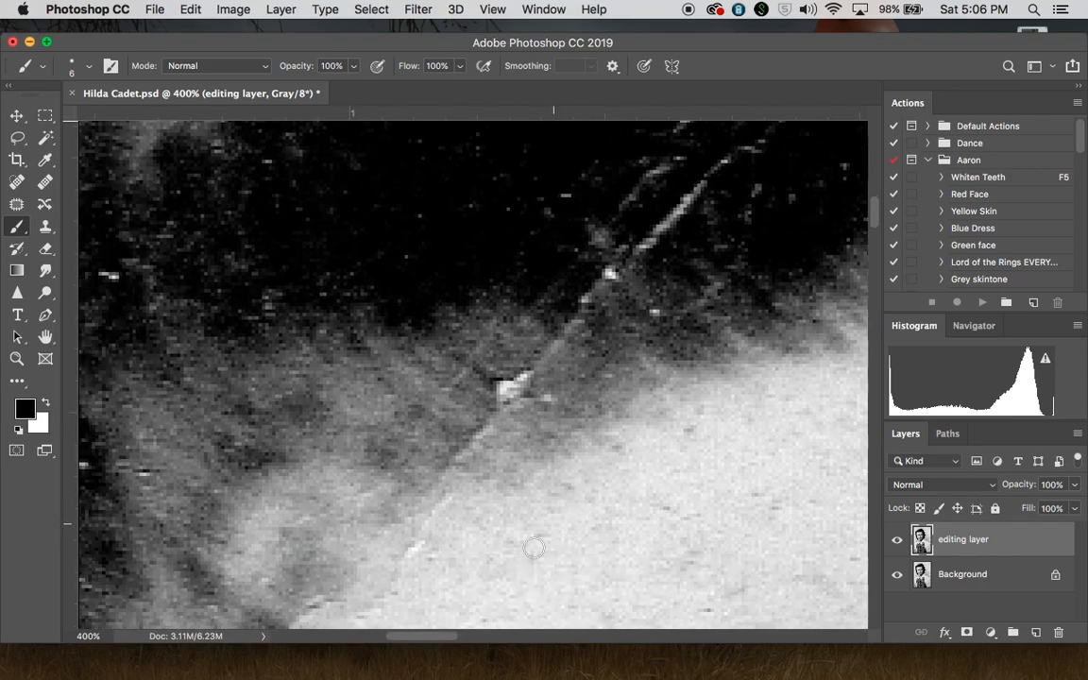
pyautogui.scroll(5, 534, 548)
pyautogui.hscroll(2, 533, 547)
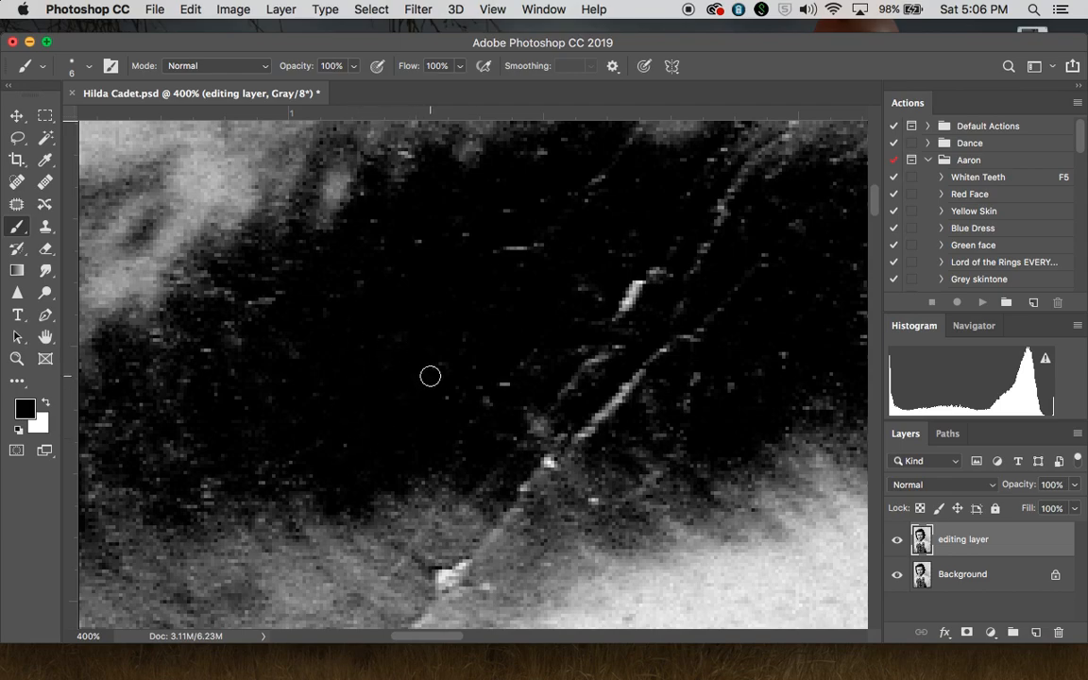
pyautogui.moveTo(442, 363)
pyautogui.mouseDown()
pyautogui.moveTo(401, 359)
pyautogui.moveTo(459, 350)
pyautogui.moveTo(432, 348)
pyautogui.moveTo(461, 337)
pyautogui.moveTo(497, 386)
pyautogui.moveTo(463, 456)
pyautogui.moveTo(444, 453)
pyautogui.mouseUp()
pyautogui.moveTo(332, 450)
pyautogui.mouseDown()
pyautogui.moveTo(344, 446)
pyautogui.moveTo(359, 463)
pyautogui.mouseUp()
# - Hide and show the editing layer repeatedly to compare the retouched lips and hair with the original
pyautogui.press('super+0')
pyautogui.press('super+1')
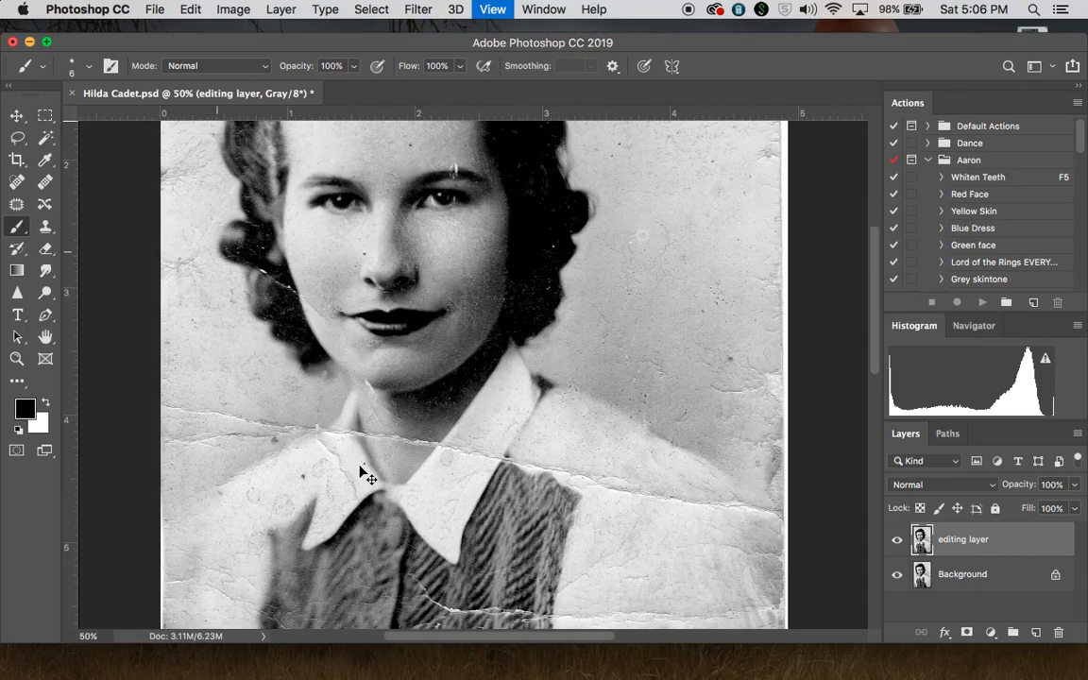
pyautogui.press('super+minus')
pyautogui.press('super+minus')
pyautogui.press('super+plus')
pyautogui.scroll(1, 406, 460)
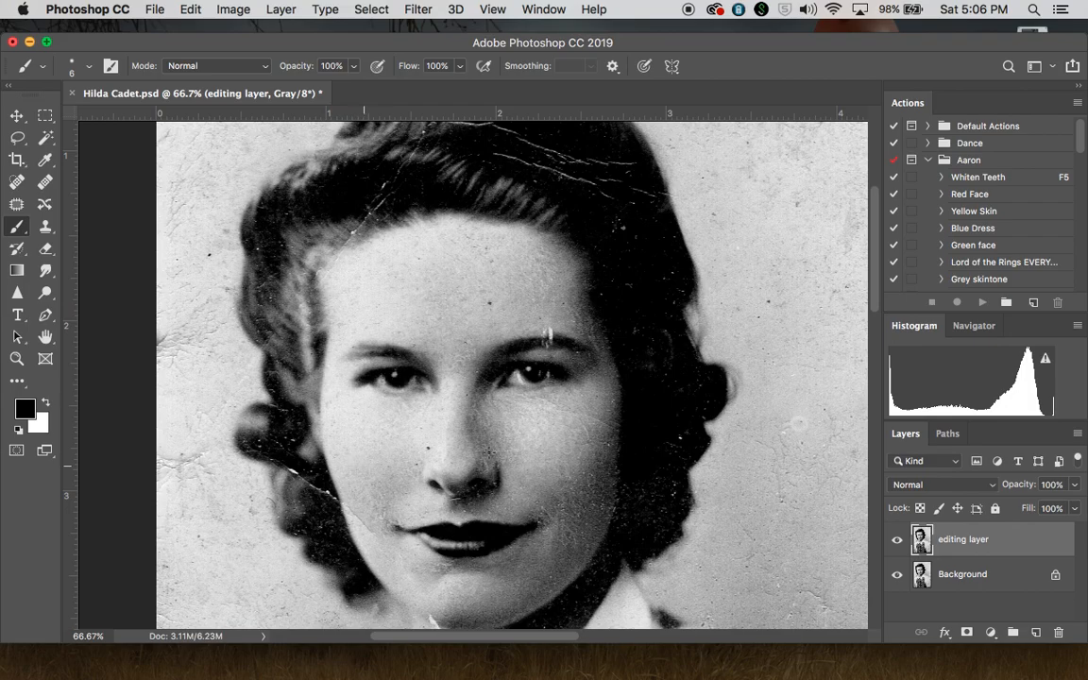
pyautogui.click(897, 540)
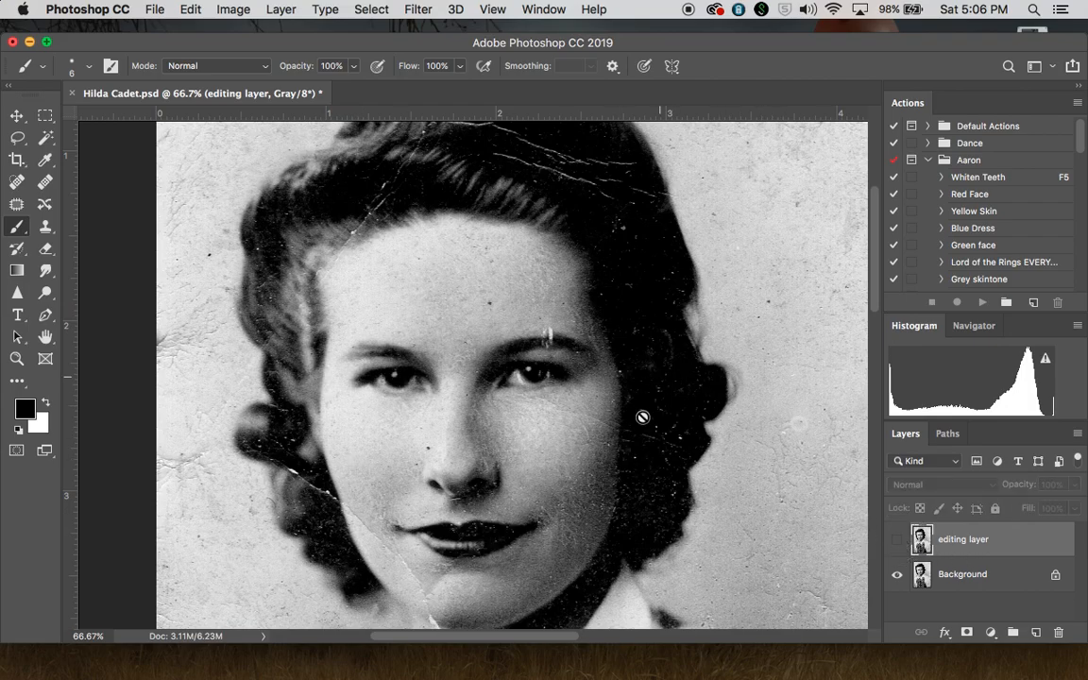
pyautogui.click(897, 540)
pyautogui.click(897, 540)
pyautogui.click(897, 540)
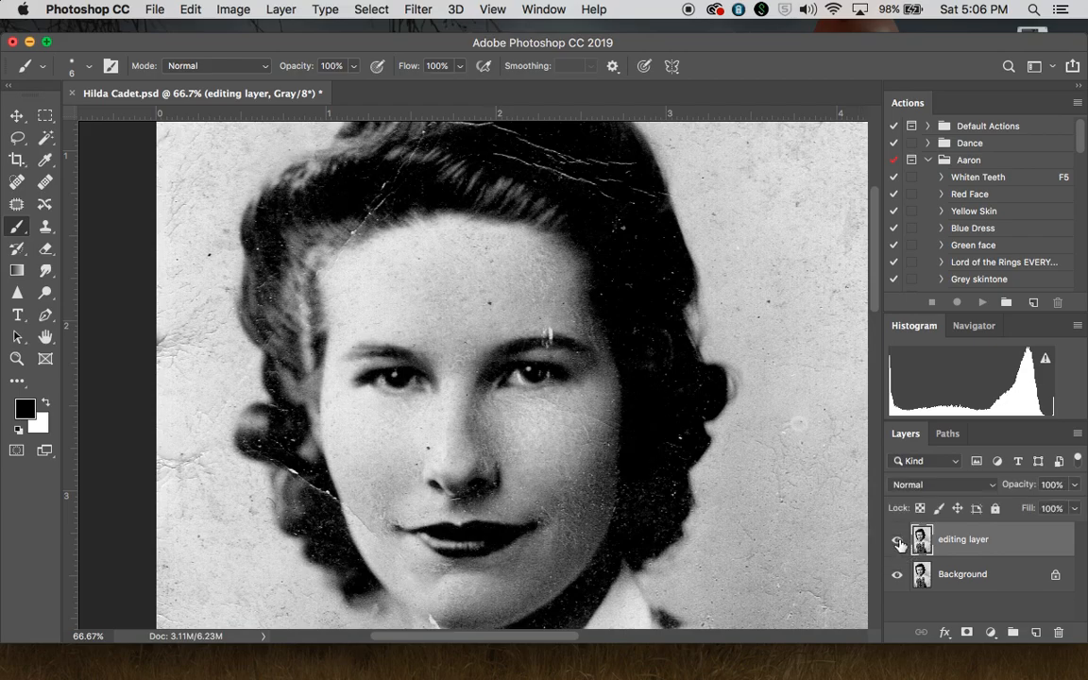
pyautogui.click(897, 540)
pyautogui.click(897, 541)
# - Patch the white scratch marks across the eyebrow on the shadowed side using clean brow and forehead texture
pyautogui.press('super+equal')
pyautogui.press('super+equal')
pyautogui.press('super+equal')
pyautogui.press('super+equal')
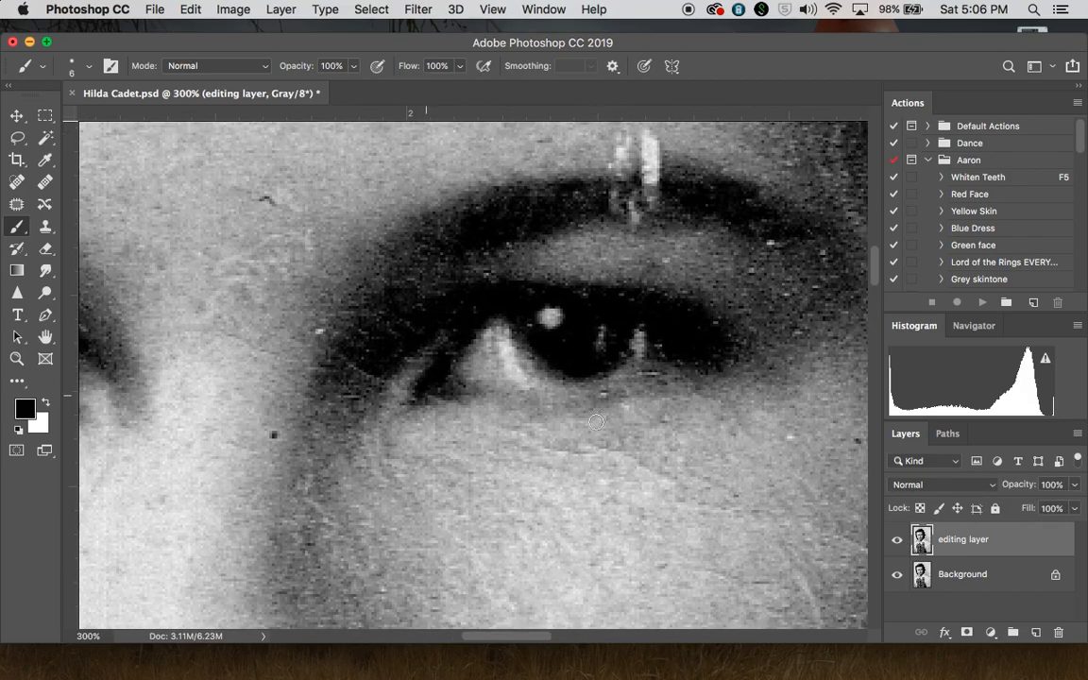
pyautogui.scroll(5, 596, 422)
pyautogui.hscroll(3, 596, 422)
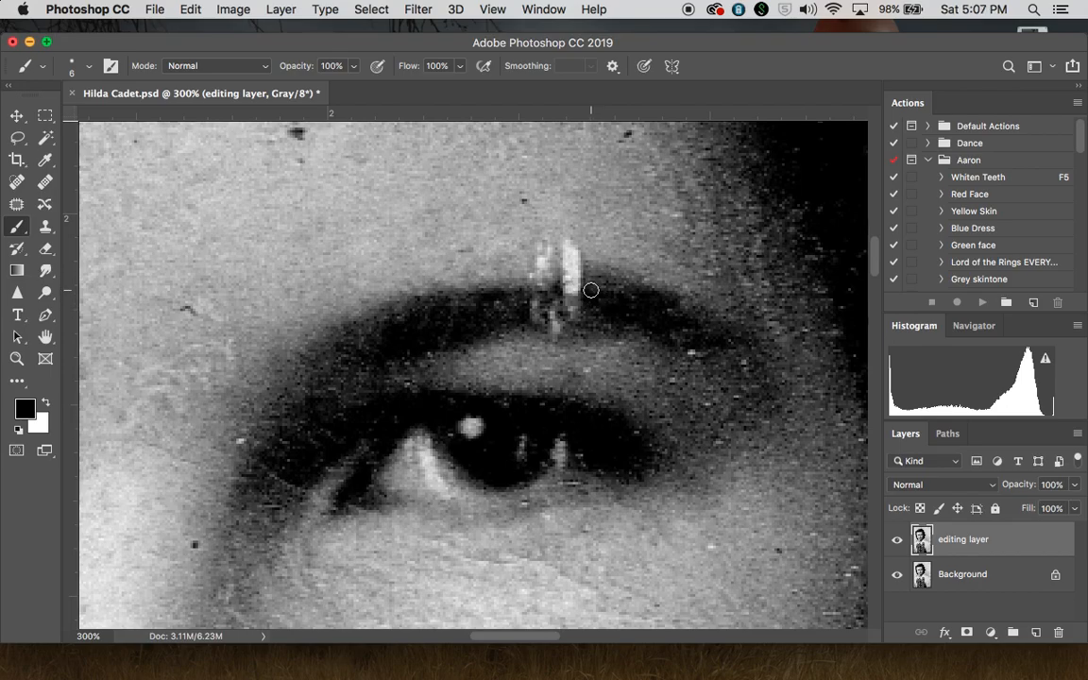
pyautogui.click(17, 202)
pyautogui.moveTo(593, 299)
pyautogui.mouseDown()
pyautogui.moveTo(585, 245)
pyautogui.moveTo(559, 245)
pyautogui.moveTo(570, 333)
pyautogui.moveTo(592, 298)
pyautogui.moveTo(630, 303)
pyautogui.mouseUp()
pyautogui.moveTo(563, 288)
pyautogui.mouseDown()
pyautogui.moveTo(559, 241)
pyautogui.moveTo(533, 245)
pyautogui.moveTo(522, 301)
pyautogui.moveTo(557, 338)
pyautogui.moveTo(563, 276)
pyautogui.moveTo(572, 314)
pyautogui.moveTo(558, 298)
pyautogui.moveTo(545, 342)
pyautogui.moveTo(566, 337)
pyautogui.moveTo(568, 324)
pyautogui.moveTo(619, 321)
pyautogui.mouseUp()
pyautogui.moveTo(563, 276)
pyautogui.mouseDown()
pyautogui.moveTo(534, 232)
pyautogui.moveTo(534, 331)
pyautogui.moveTo(553, 292)
pyautogui.moveTo(480, 307)
pyautogui.mouseUp()
pyautogui.click(447, 235)
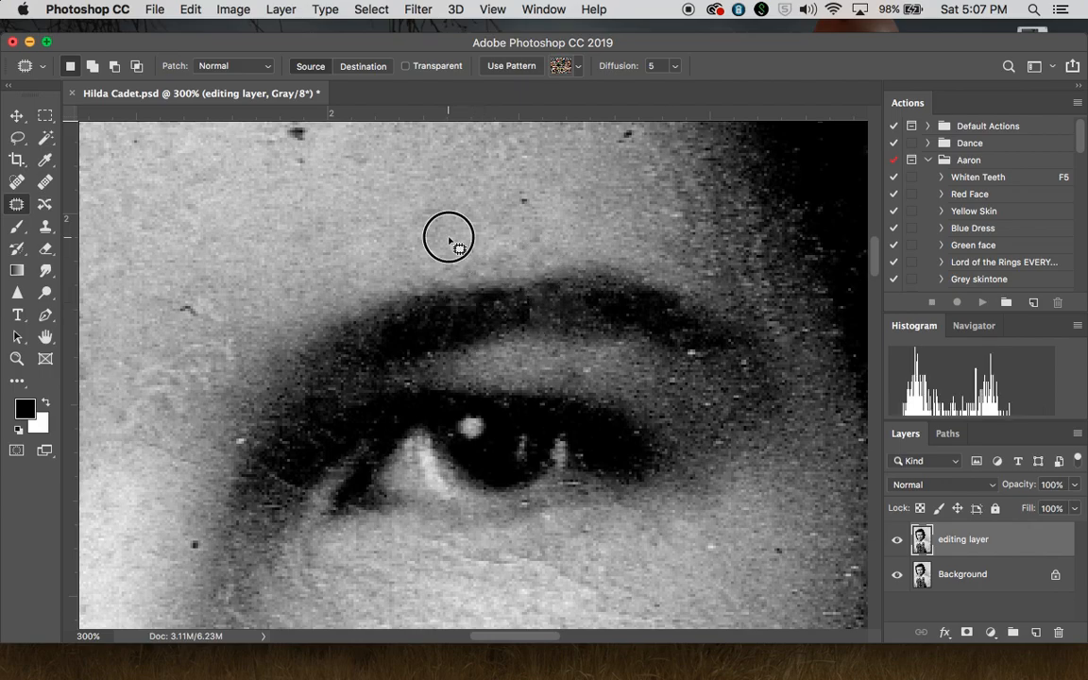
# - Patch the remaining pale gap in the repaired eyebrow with darker brow texture and clear the selection
pyautogui.moveTo(597, 309)
pyautogui.mouseDown()
pyautogui.moveTo(553, 290)
pyautogui.moveTo(572, 327)
pyautogui.moveTo(600, 312)
pyautogui.moveTo(588, 300)
pyautogui.moveTo(624, 304)
pyautogui.mouseUp()
pyautogui.click(637, 311)
pyautogui.moveTo(557, 290)
pyautogui.mouseDown()
pyautogui.moveTo(552, 326)
pyautogui.moveTo(594, 305)
pyautogui.moveTo(659, 319)
pyautogui.mouseUp()
pyautogui.click(607, 230)
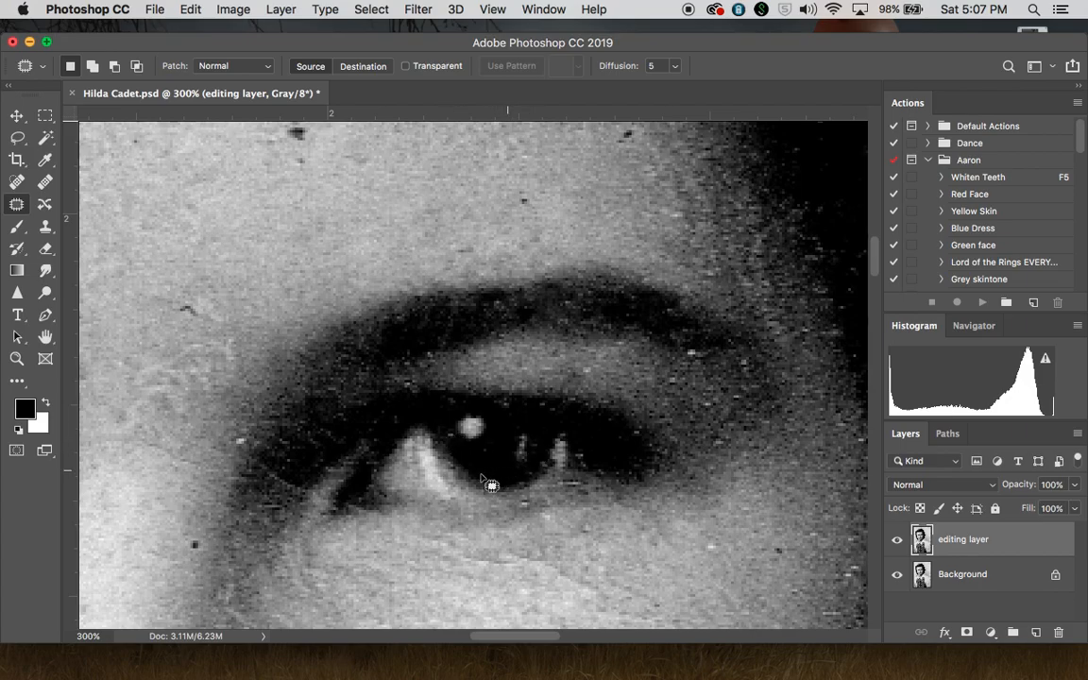
# - Patch the light streak inside the iris of the shadowed-side eye with neighbouring black and deselect
pyautogui.hscroll(-10, 482, 475)
pyautogui.hscroll(10, 482, 475)
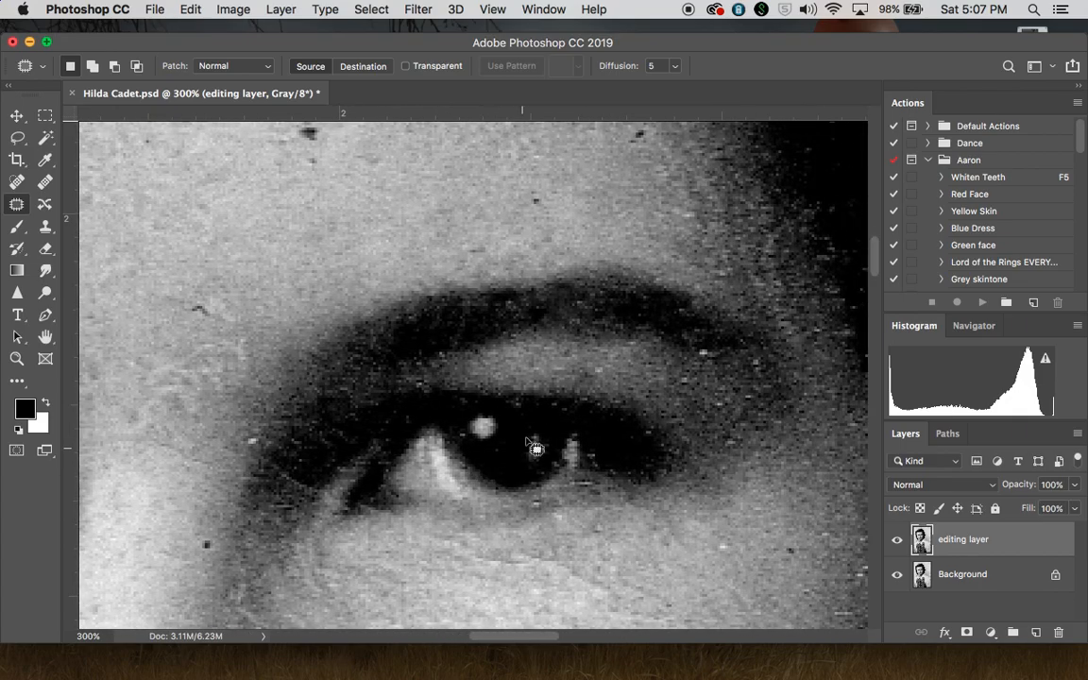
pyautogui.moveTo(539, 477)
pyautogui.mouseDown()
pyautogui.moveTo(558, 461)
pyautogui.moveTo(539, 461)
pyautogui.moveTo(554, 456)
pyautogui.moveTo(518, 458)
pyautogui.mouseUp()
pyautogui.press('super+d')
pyautogui.hscroll(-10, 518, 458)
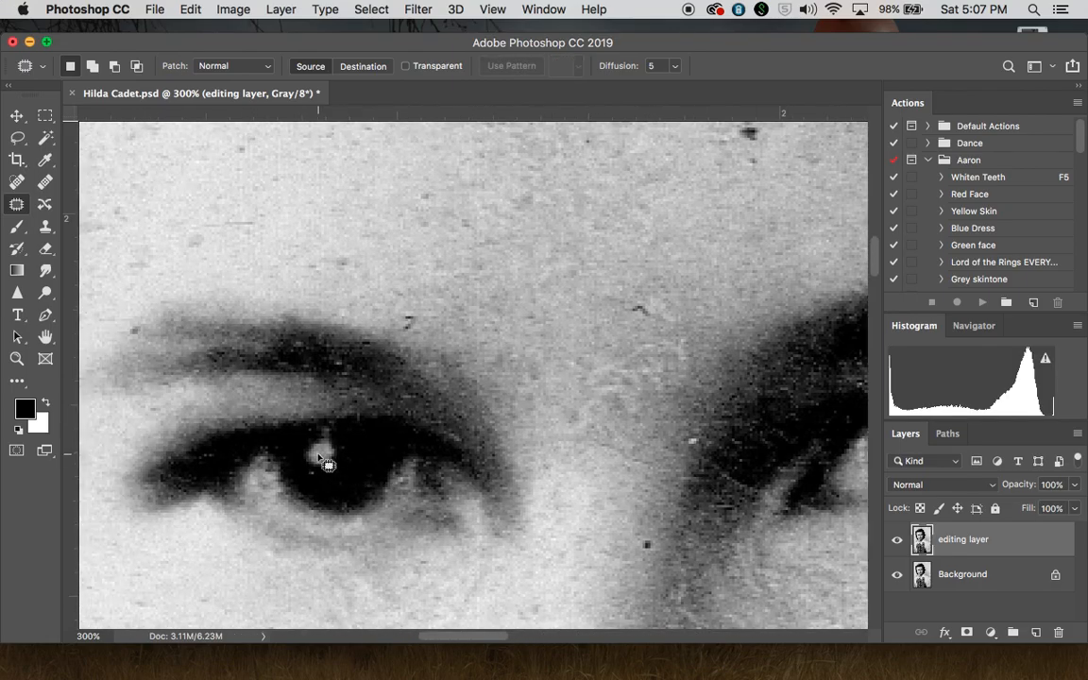
# - Hide and show the editing layer to compare the repaired eyebrow and eye with the original
pyautogui.press('super+minus')
pyautogui.press('super+minus')
pyautogui.press('super+minus')
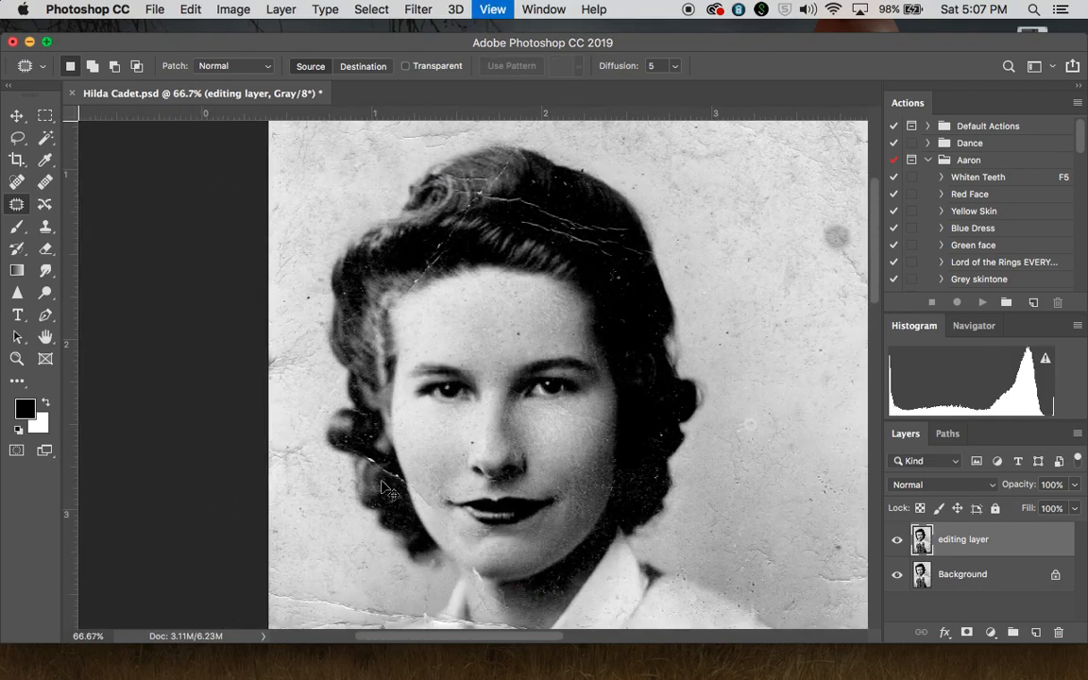
pyautogui.hscroll(4, 382, 486)
pyautogui.scroll(2, 383, 487)
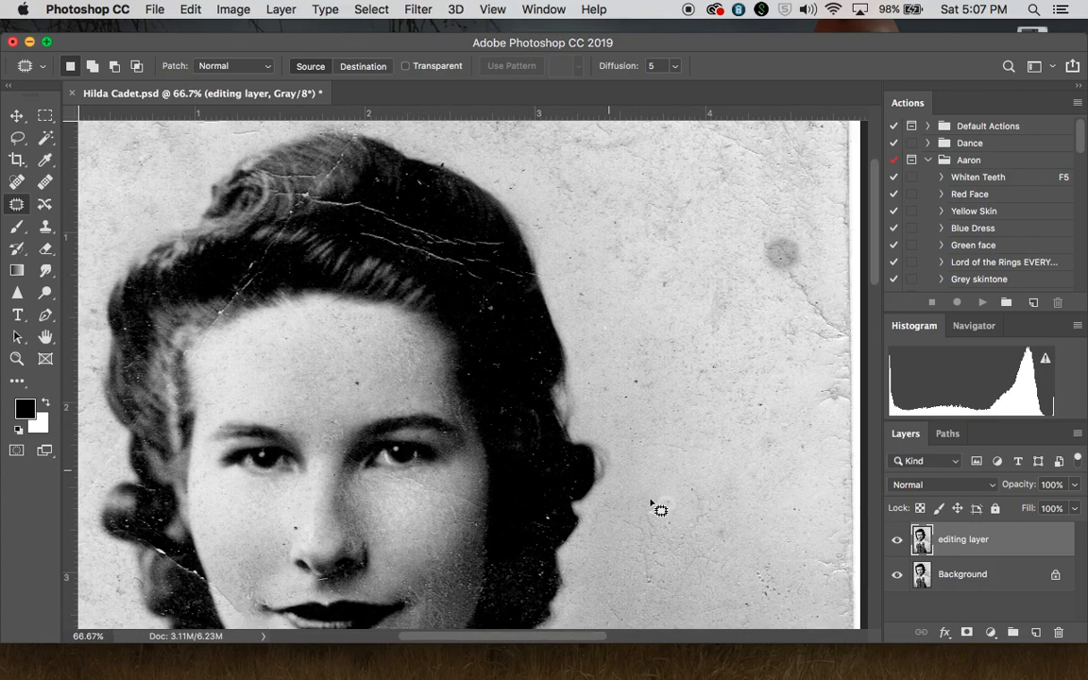
pyautogui.hscroll(-3, 682, 467)
pyautogui.scroll(-2, 683, 466)
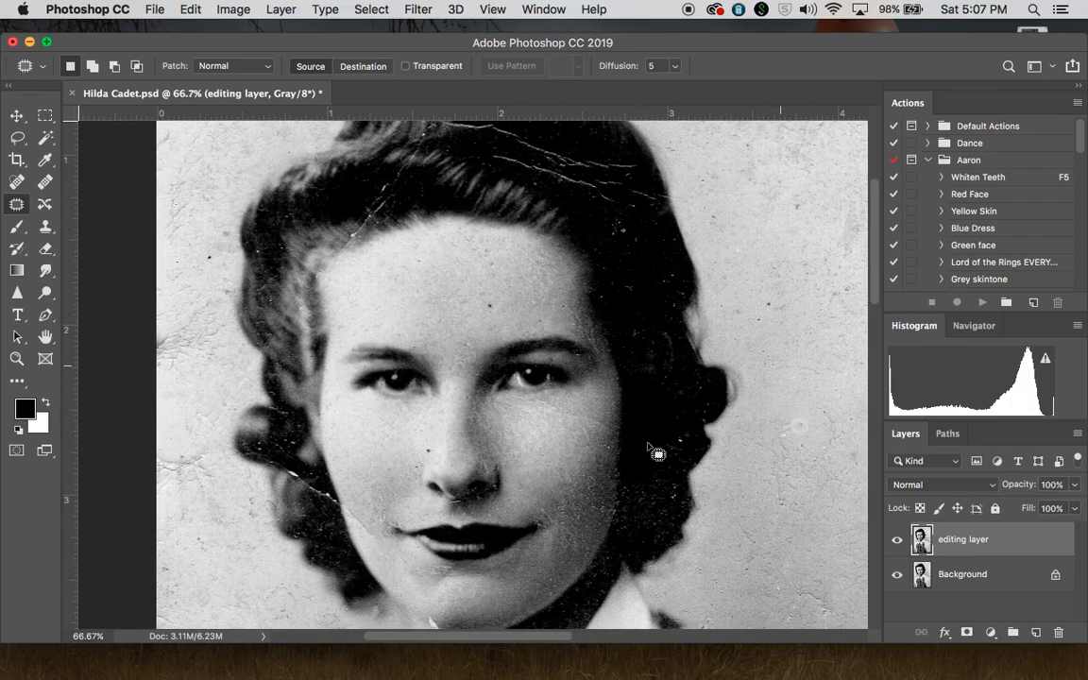
pyautogui.click(896, 540)
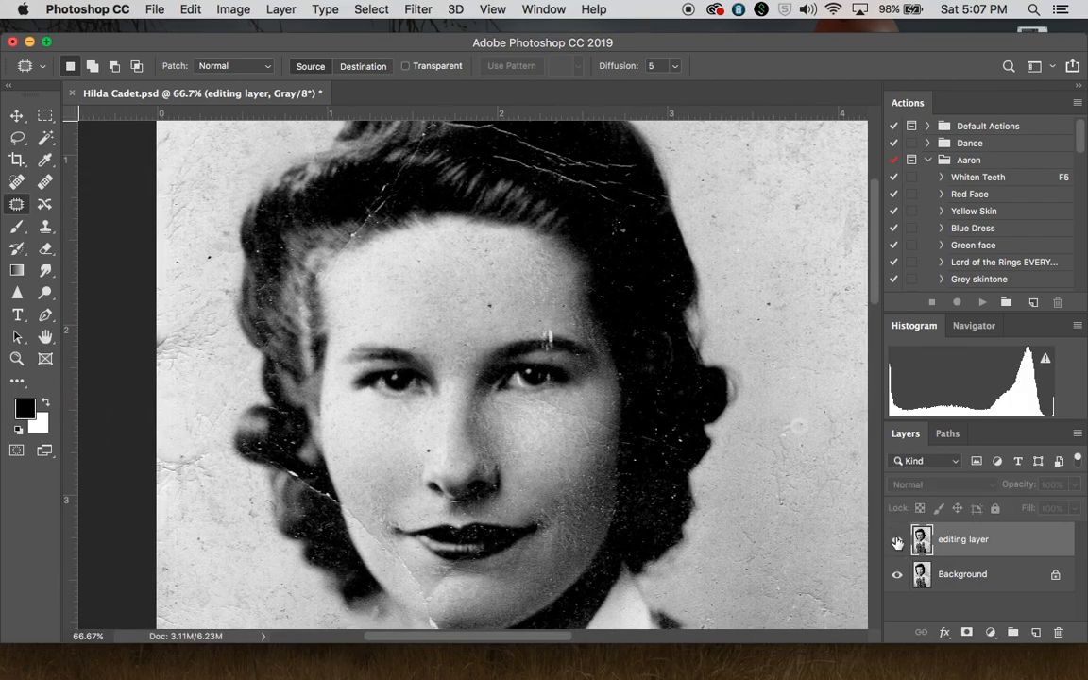
pyautogui.click(896, 540)
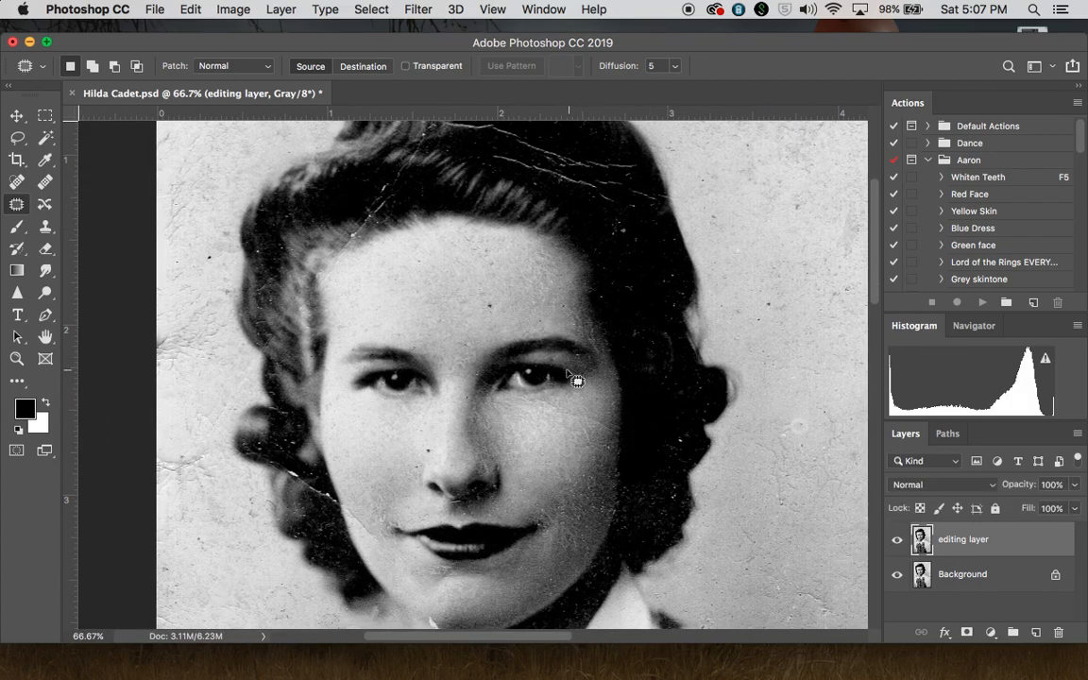
# - Sample the black of the shadowed-side eye and paint the iris smooth along its outer edge with the 6 px brush
pyautogui.press('super+equal')
pyautogui.press('super+equal')
pyautogui.press('super+equal')
pyautogui.press('super+equal')
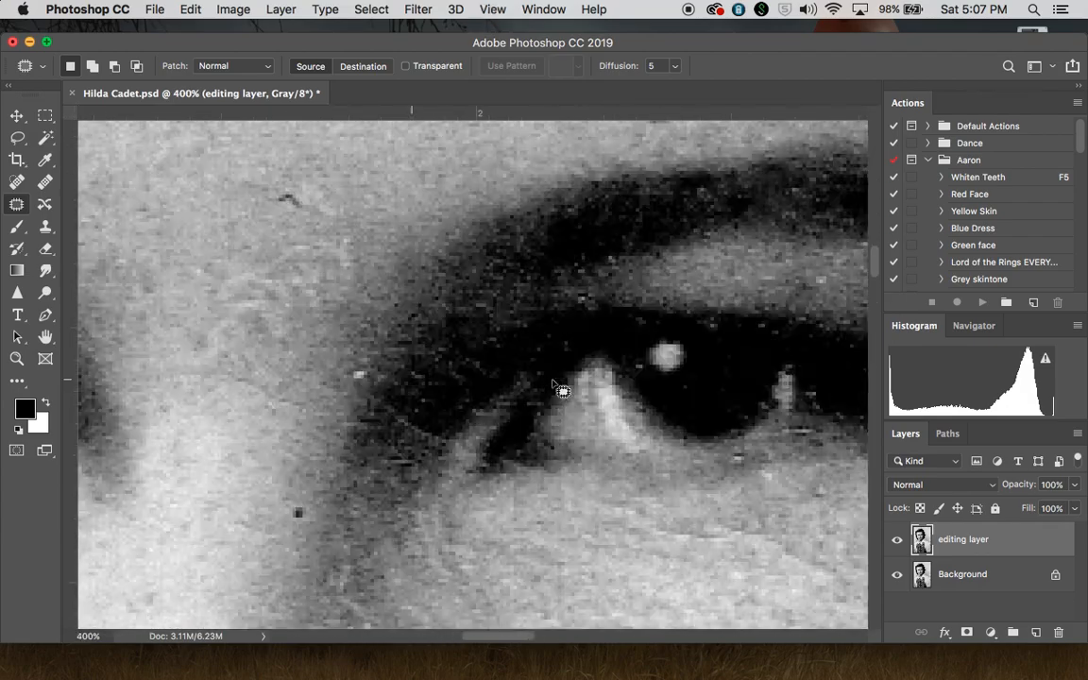
pyautogui.hscroll(5, 558, 389)
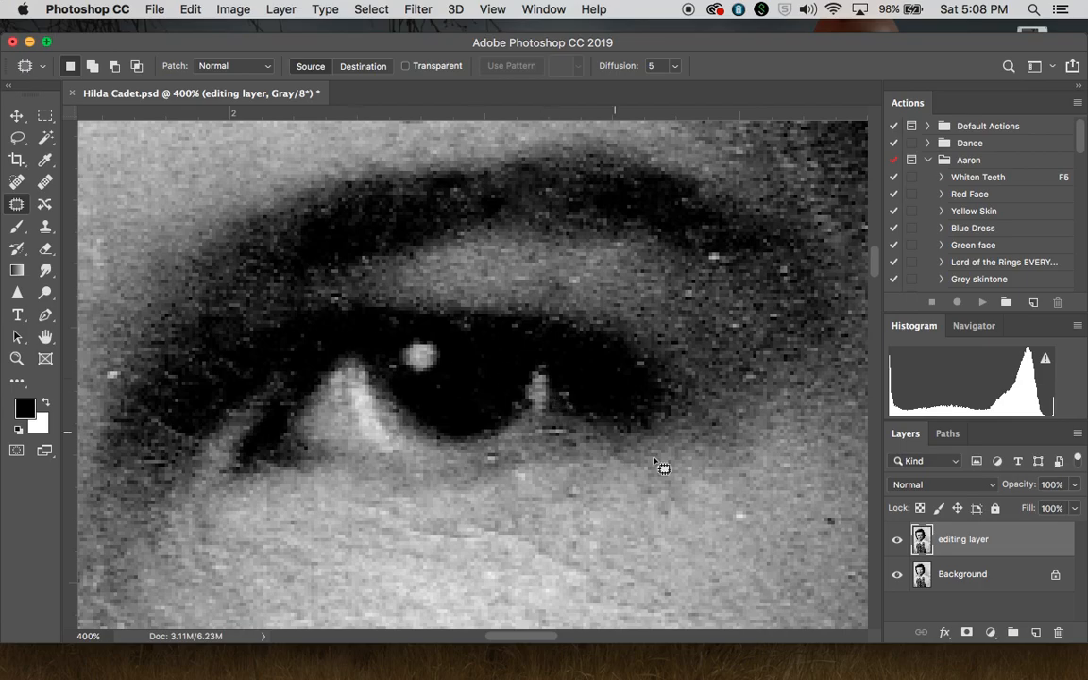
pyautogui.click(44, 161)
pyautogui.click(457, 341)
pyautogui.click(16, 227)
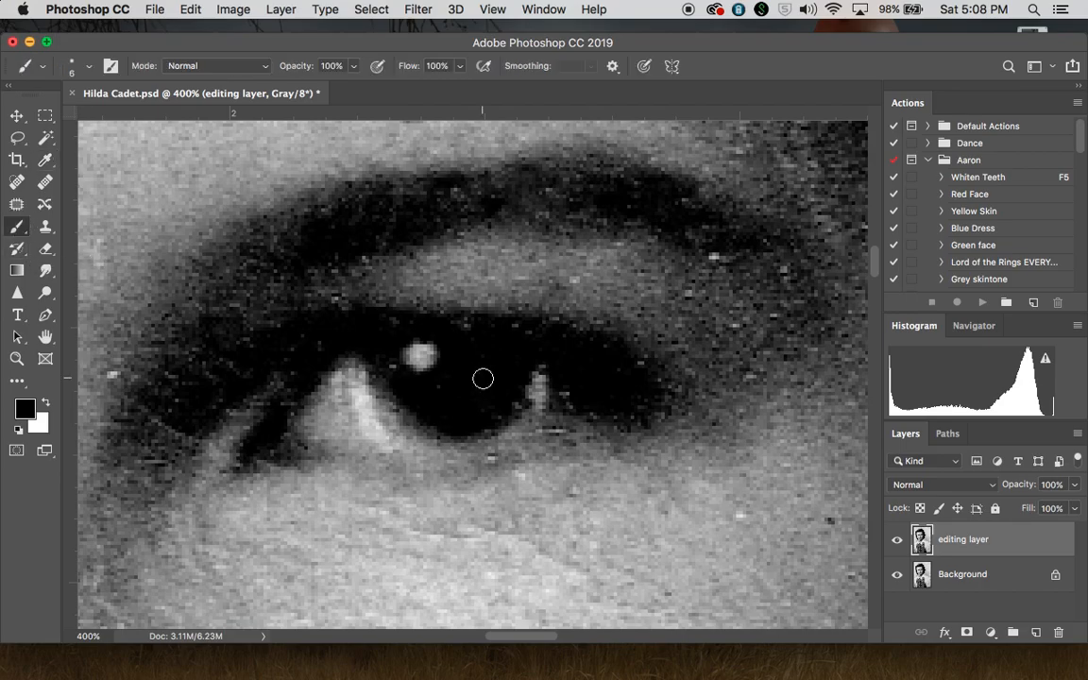
pyautogui.moveTo(522, 376)
pyautogui.mouseDown()
pyautogui.moveTo(529, 384)
pyautogui.moveTo(502, 405)
pyautogui.moveTo(447, 405)
pyautogui.mouseUp()
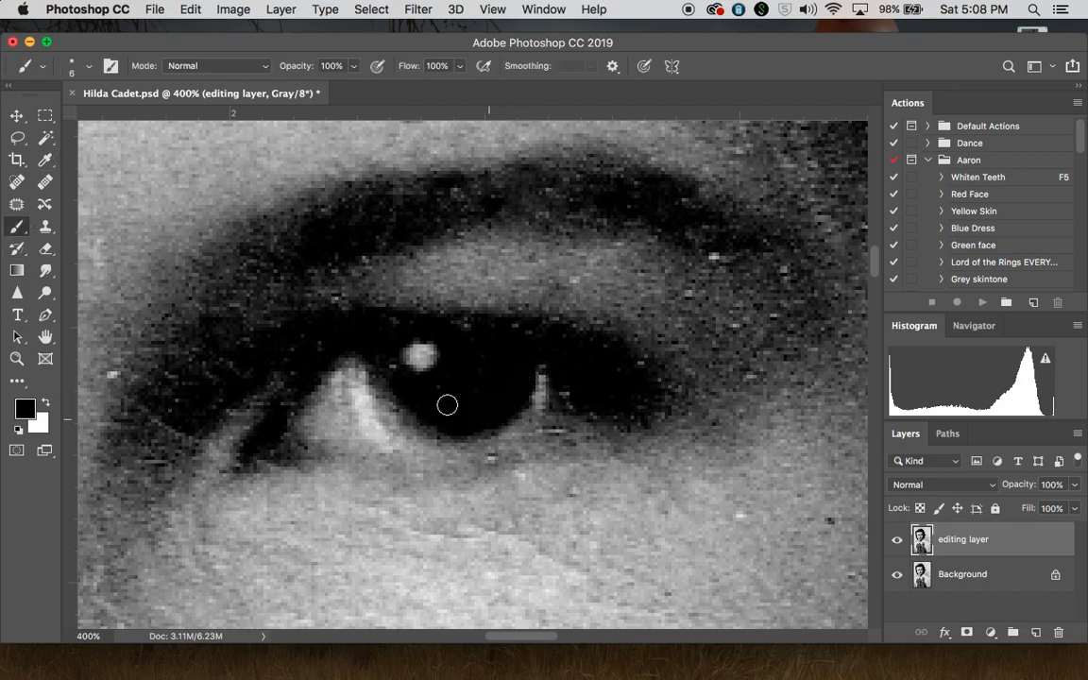
# - Try painting black over the light sliver of eye white beside the iris, compare with the other eye, and undo the stroke
pyautogui.moveTo(540, 371); pyautogui.dragTo(549, 402)
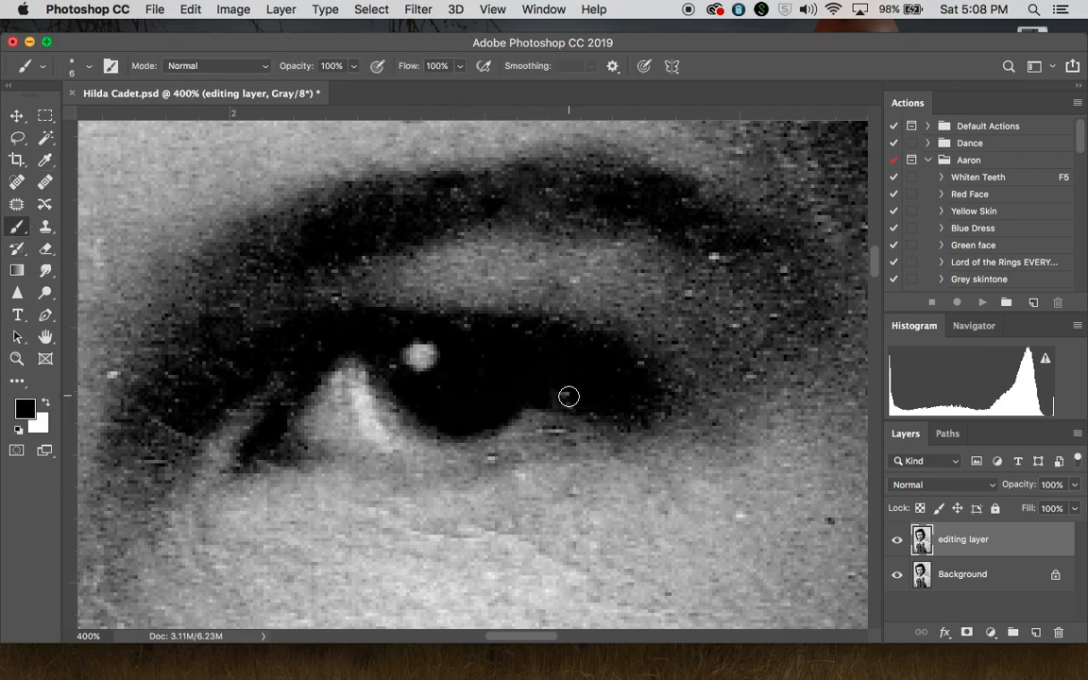
pyautogui.hscroll(5, 568, 397)
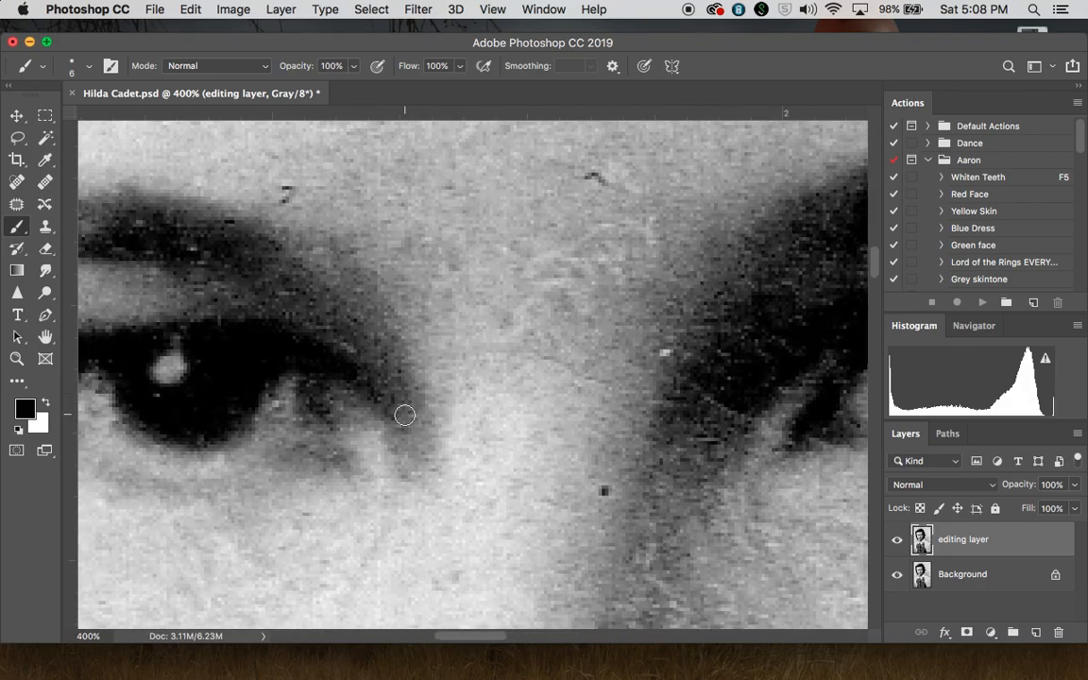
pyautogui.hscroll(8, 405, 415)
pyautogui.press('super+z')
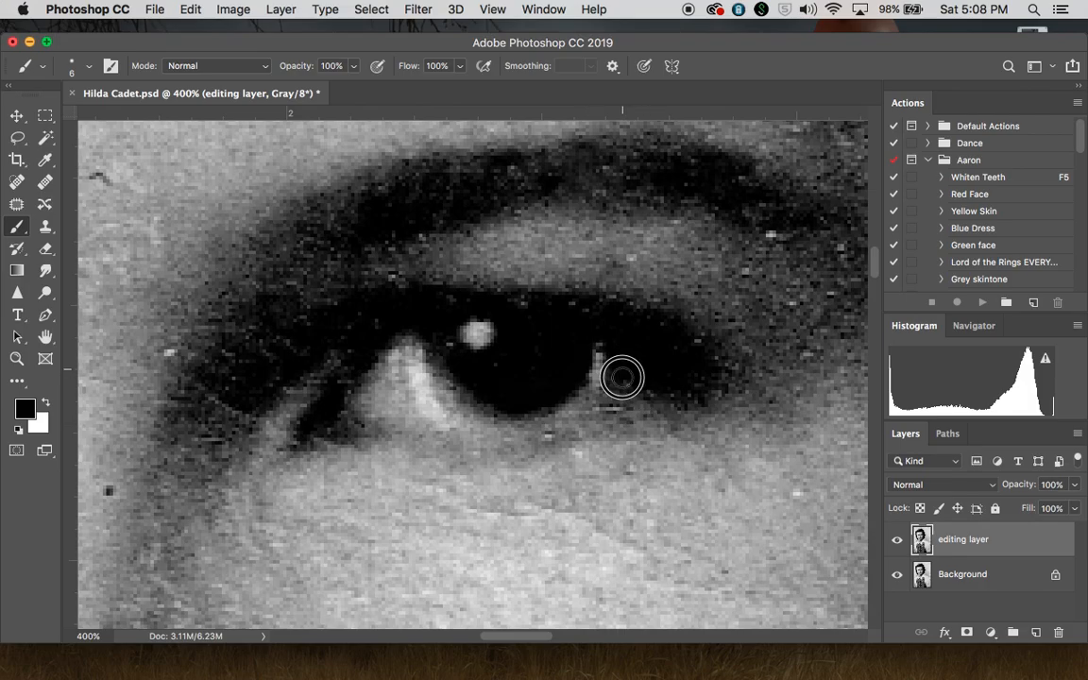
pyautogui.press('super+minus')
pyautogui.press('super+minus')
pyautogui.press('super+minus')
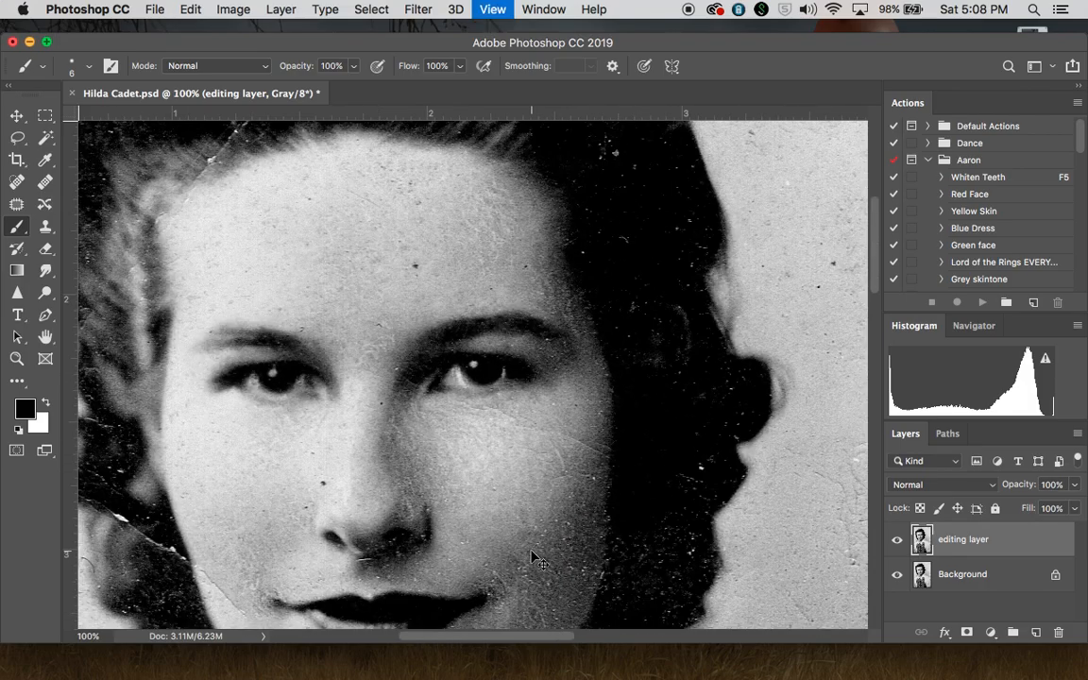
pyautogui.press('super+plus')
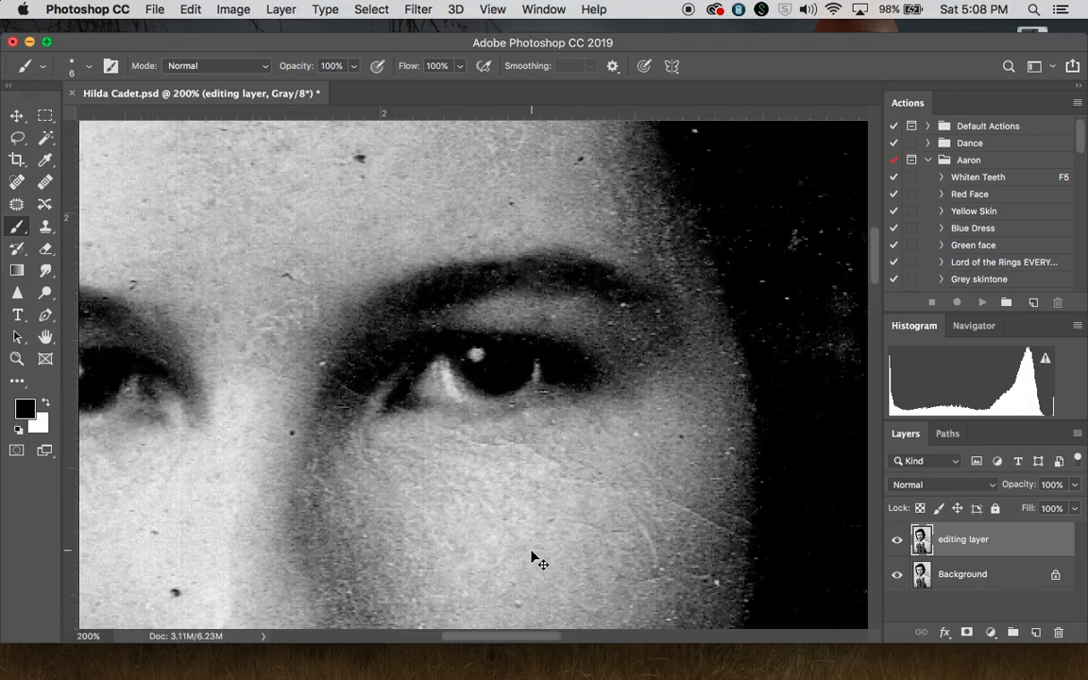
# - Patch the diagonal scratch where the shadowed cheek meets the dark hair with nearby clean skin, using the Patch tool, and deselect
pyautogui.press('super+minus')
pyautogui.press('super+plus')
pyautogui.press('super+plus')
pyautogui.press('super+plus')
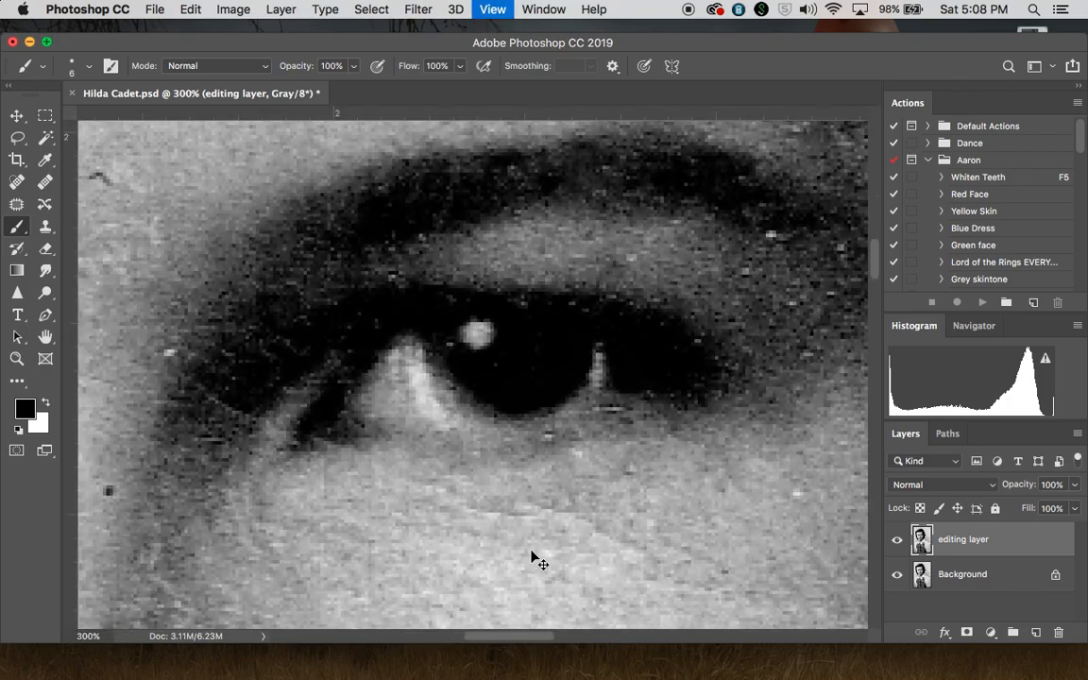
pyautogui.press('super+minus')
pyautogui.hscroll(5, 239, 272)
pyautogui.scroll(-5, 239, 272)
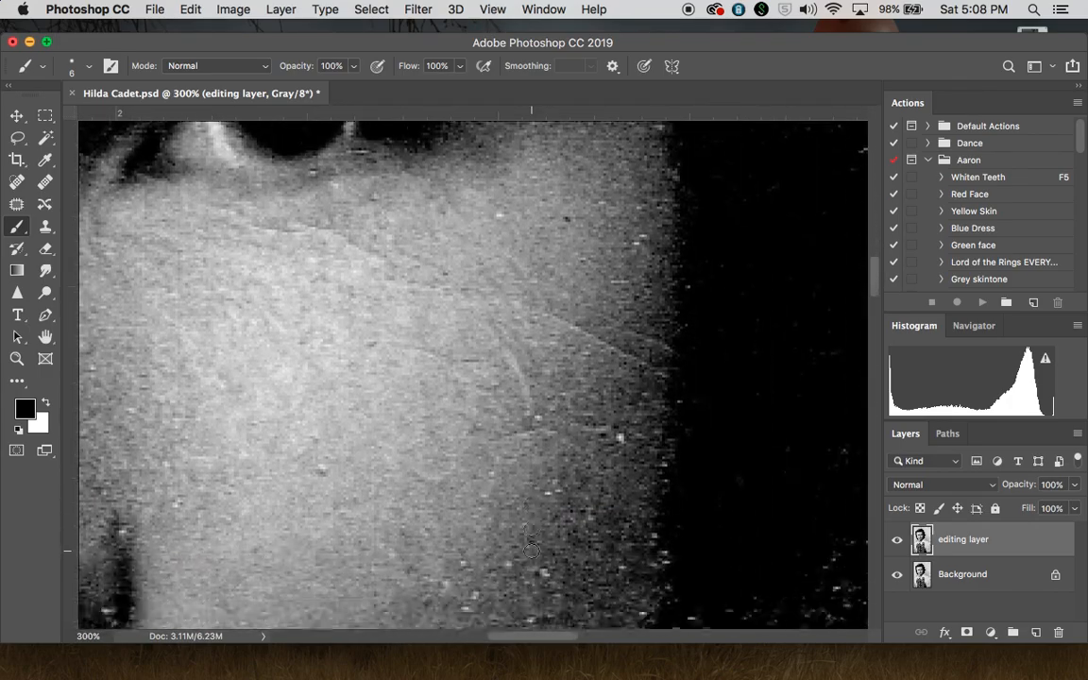
pyautogui.click(19, 206)
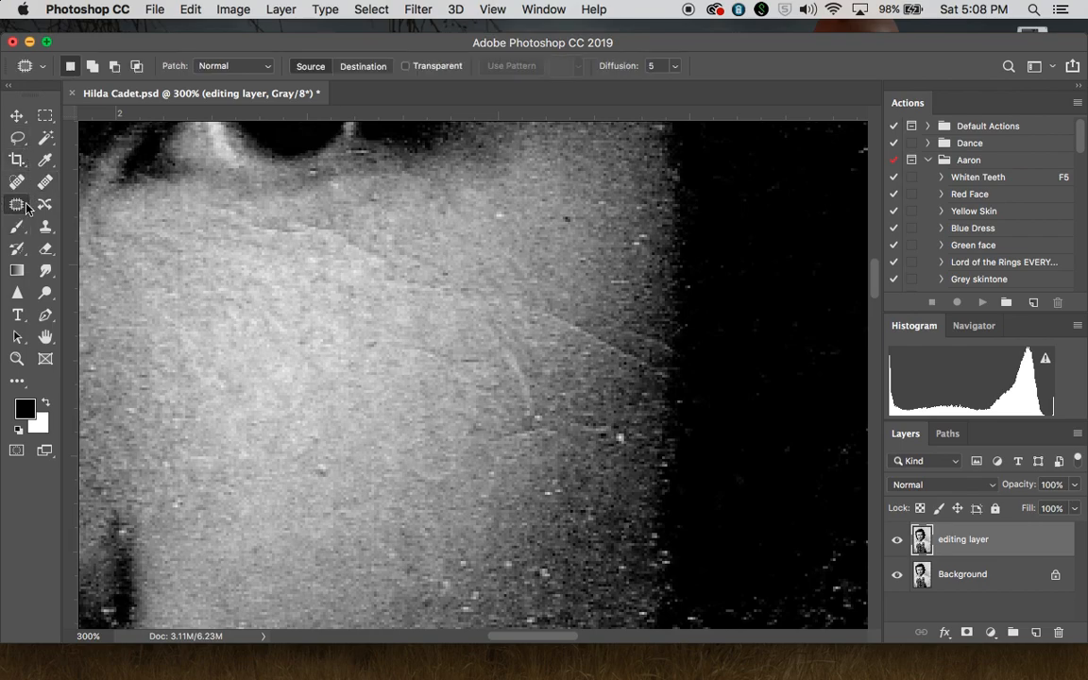
pyautogui.moveTo(639, 368)
pyautogui.mouseDown()
pyautogui.moveTo(613, 369)
pyautogui.moveTo(668, 378)
pyautogui.moveTo(631, 352)
pyautogui.moveTo(603, 370)
pyautogui.moveTo(639, 389)
pyautogui.mouseUp()
pyautogui.moveTo(651, 348)
pyautogui.mouseDown()
pyautogui.moveTo(623, 344)
pyautogui.moveTo(681, 363)
pyautogui.moveTo(662, 338)
pyautogui.moveTo(604, 316)
pyautogui.moveTo(654, 335)
pyautogui.mouseUp()
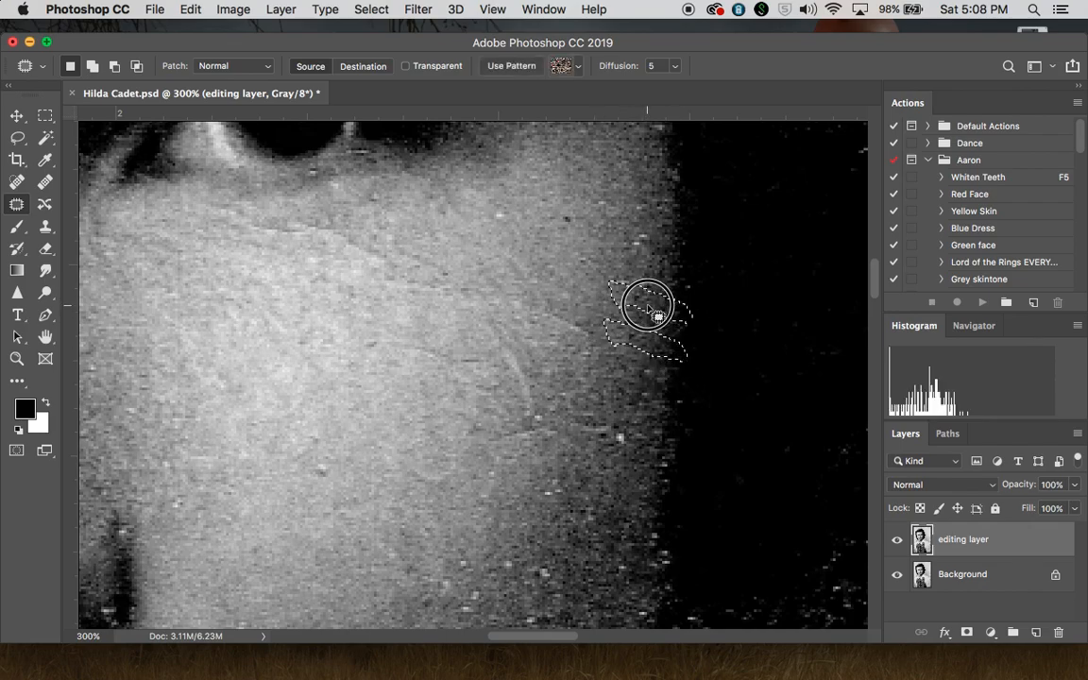
pyautogui.press('super+d')
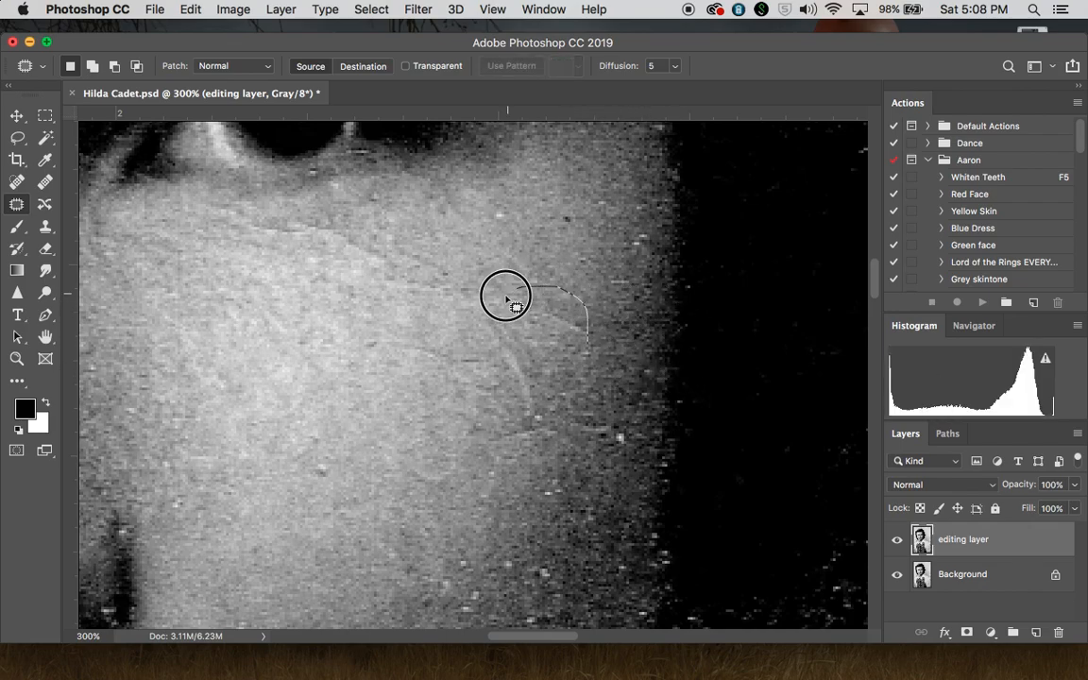
# - Patch the rest of the diagonal scratch and the curved scratch below it on the shadowed cheek with clean skin texture
pyautogui.moveTo(534, 338); pyautogui.dragTo(585, 342)
pyautogui.press('super+d')
pyautogui.moveTo(518, 294)
pyautogui.mouseDown()
pyautogui.moveTo(529, 340)
pyautogui.moveTo(549, 348)
pyautogui.moveTo(505, 328)
pyautogui.moveTo(532, 413)
pyautogui.moveTo(540, 371)
pyautogui.moveTo(491, 341)
pyautogui.mouseUp()
pyautogui.press('super+d')
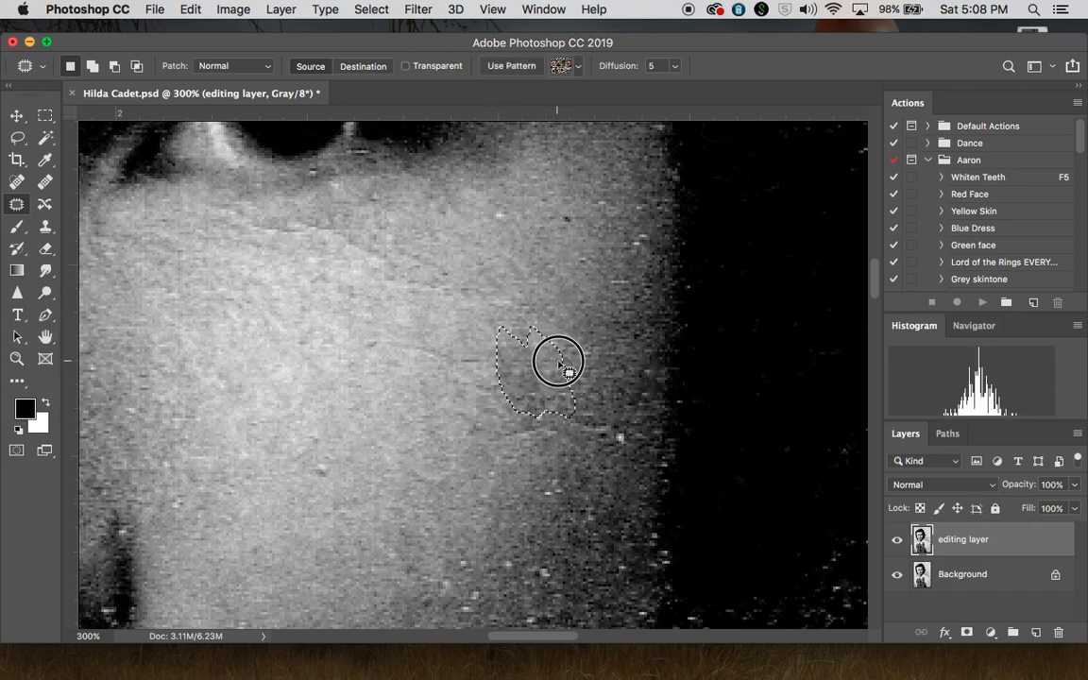
pyautogui.press('super+d')
pyautogui.moveTo(525, 416)
pyautogui.mouseDown()
pyautogui.moveTo(503, 425)
pyautogui.moveTo(529, 468)
pyautogui.moveTo(534, 456)
pyautogui.moveTo(521, 475)
pyautogui.mouseUp()
pyautogui.press('super+d')
# - Patch the light specks and short leftover lines along the outer edge of the shadowed cheek with neighbouring skin
pyautogui.scroll(-4, 515, 481)
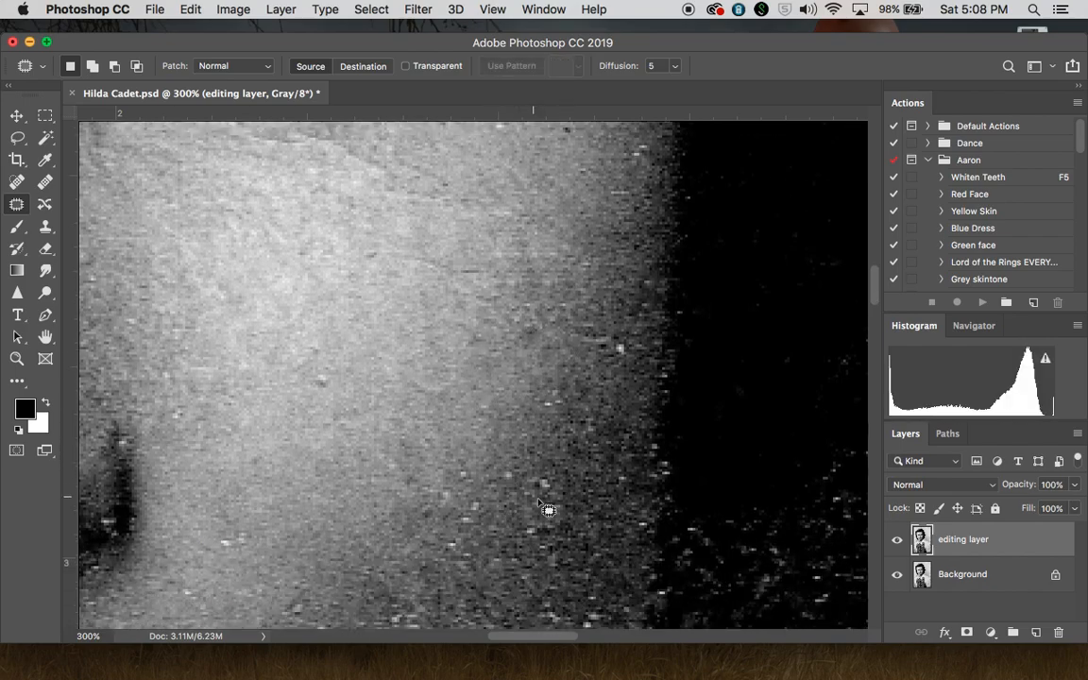
pyautogui.moveTo(633, 332)
pyautogui.mouseDown()
pyautogui.moveTo(587, 325)
pyautogui.moveTo(575, 352)
pyautogui.moveTo(622, 379)
pyautogui.moveTo(602, 359)
pyautogui.mouseUp()
pyautogui.press('super+d')
pyautogui.moveTo(567, 322)
pyautogui.mouseDown()
pyautogui.moveTo(519, 355)
pyautogui.moveTo(539, 330)
pyautogui.moveTo(493, 376)
pyautogui.moveTo(451, 362)
pyautogui.mouseUp()
pyautogui.press('super+d')
pyautogui.scroll(5, 451, 366)
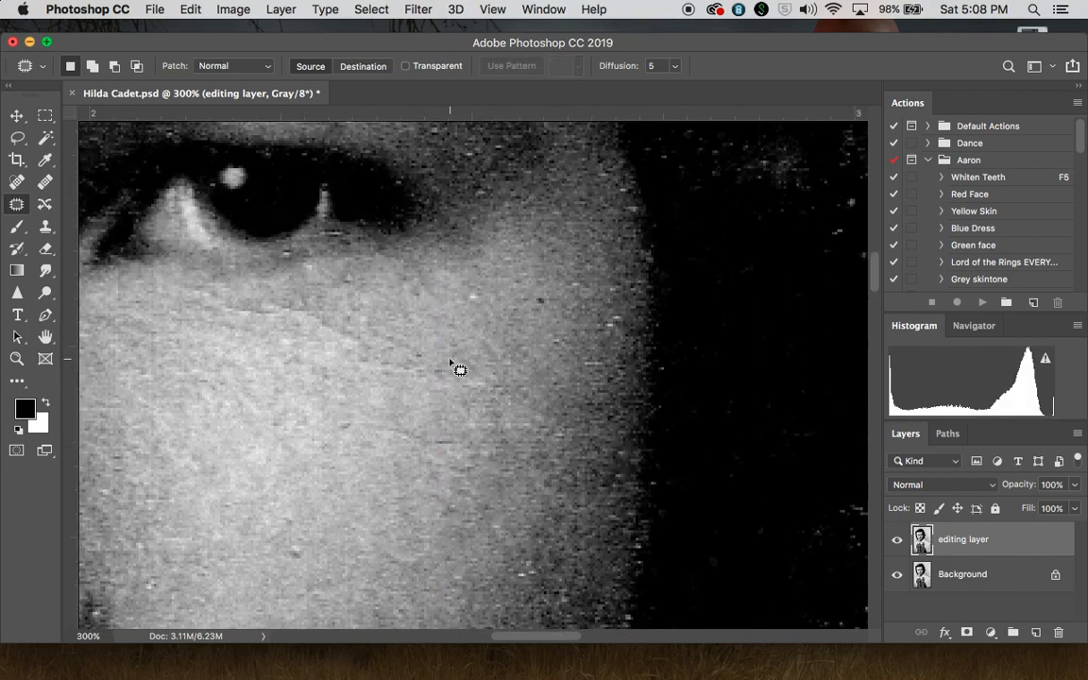
pyautogui.moveTo(612, 305)
pyautogui.mouseDown()
pyautogui.moveTo(610, 326)
pyautogui.moveTo(578, 326)
pyautogui.moveTo(622, 291)
pyautogui.moveTo(599, 306)
pyautogui.moveTo(430, 297)
pyautogui.moveTo(490, 310)
pyautogui.moveTo(478, 315)
pyautogui.moveTo(434, 283)
pyautogui.mouseUp()
pyautogui.press('super+d')
pyautogui.press('super+d')
pyautogui.press('super+d')
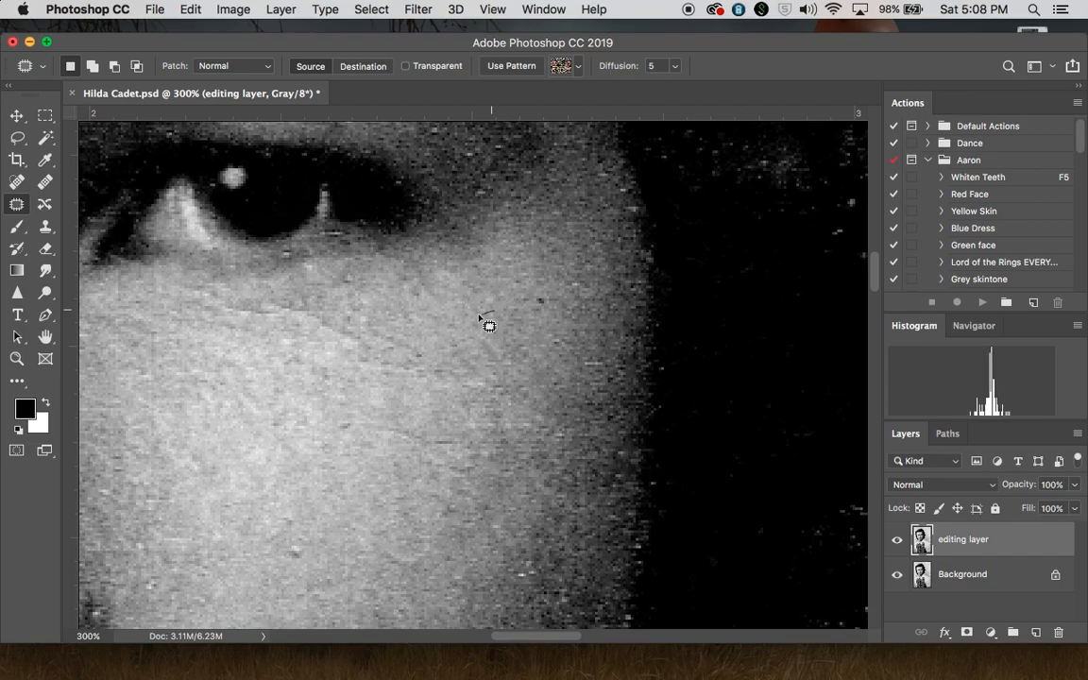
# - Patch the small dark spot in the middle of the shadowed cheek with adjacent skin and deselect
pyautogui.scroll(-5, 357, 364)
pyautogui.hscroll(-4, 357, 365)
pyautogui.scroll(5, 350, 361)
pyautogui.scroll(-5, 505, 397)
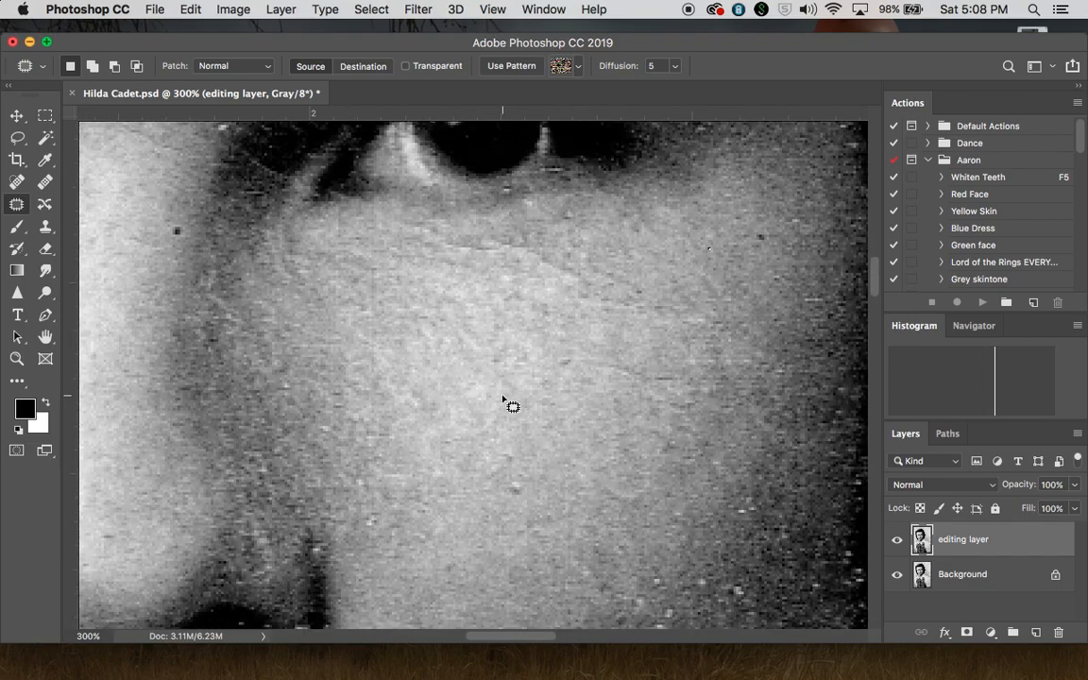
pyautogui.moveTo(517, 361)
pyautogui.mouseDown()
pyautogui.moveTo(530, 349)
pyautogui.moveTo(526, 364)
pyautogui.moveTo(498, 369)
pyautogui.mouseUp()
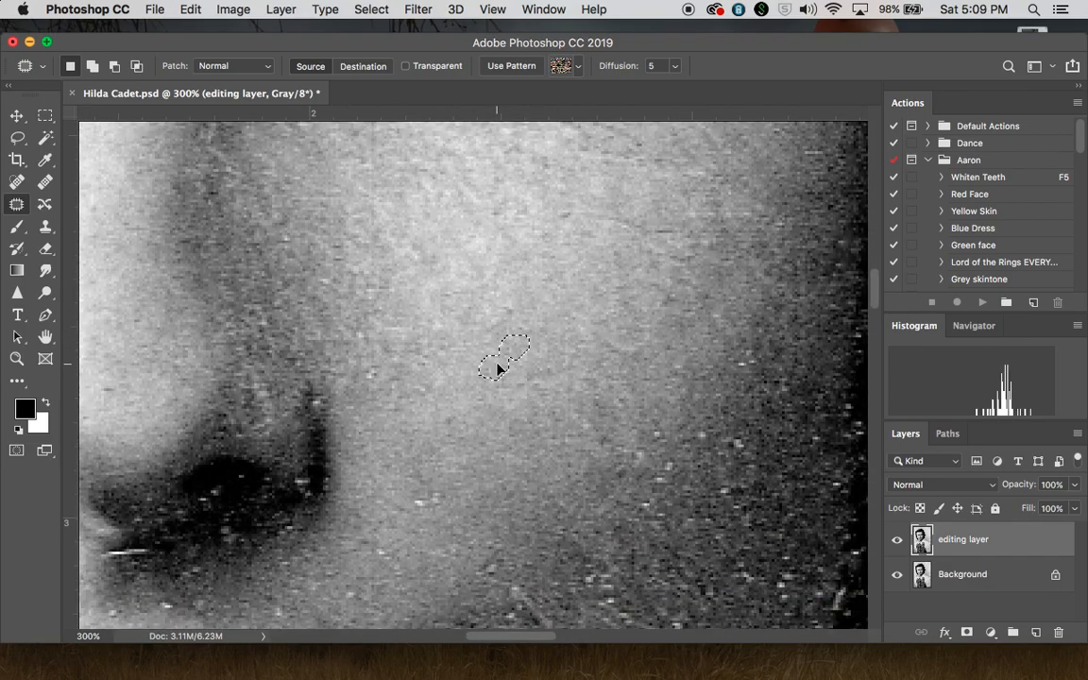
pyautogui.press('super+d')
# - Patch the white streak beneath the nose, beside the shadowed nostril, with surrounding skin and deselect
pyautogui.scroll(-5, 374, 376)
pyautogui.hscroll(-2, 374, 376)
pyautogui.hscroll(-2, 232, 316)
pyautogui.scroll(1, 232, 316)
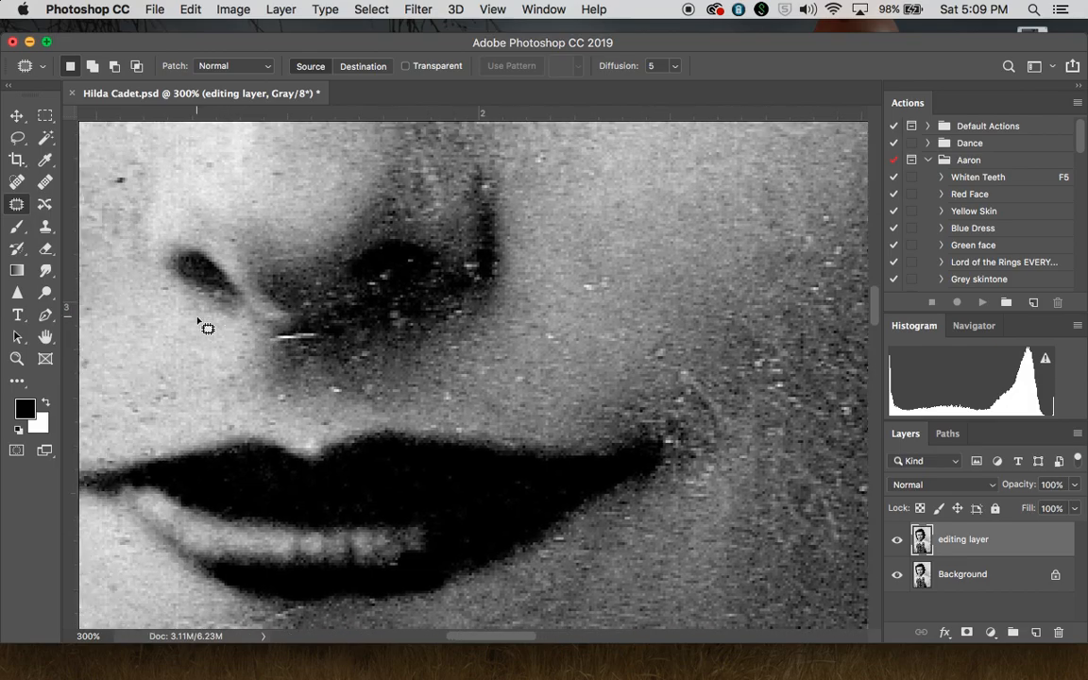
pyautogui.moveTo(302, 358)
pyautogui.mouseDown()
pyautogui.moveTo(316, 337)
pyautogui.moveTo(291, 321)
pyautogui.moveTo(263, 334)
pyautogui.moveTo(306, 349)
pyautogui.moveTo(272, 328)
pyautogui.moveTo(306, 352)
pyautogui.moveTo(281, 323)
pyautogui.mouseUp()
pyautogui.press('super+d')
pyautogui.press('super+d')
# - Compare the whole repaired face with the original by toggling the visibility of the editing layer
pyautogui.press('super+minus')
pyautogui.press('super+minus')
pyautogui.press('super+minus')
pyautogui.press('super+minus')
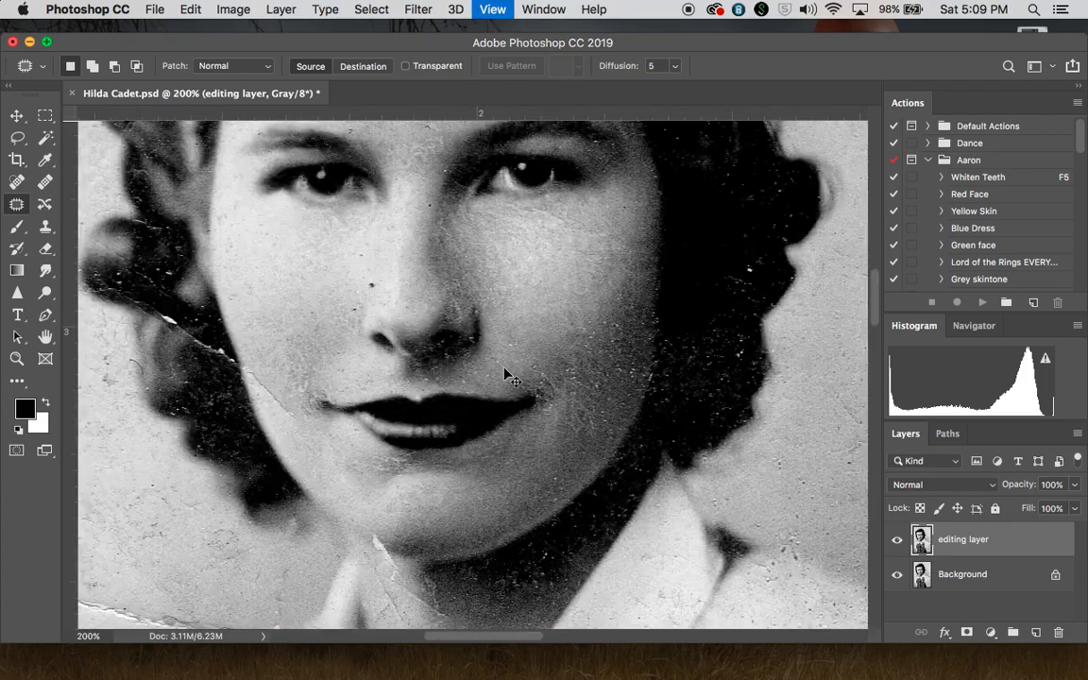
pyautogui.press('super+equal')
pyautogui.scroll(3, 504, 369)
pyautogui.scroll(3, 510, 378)
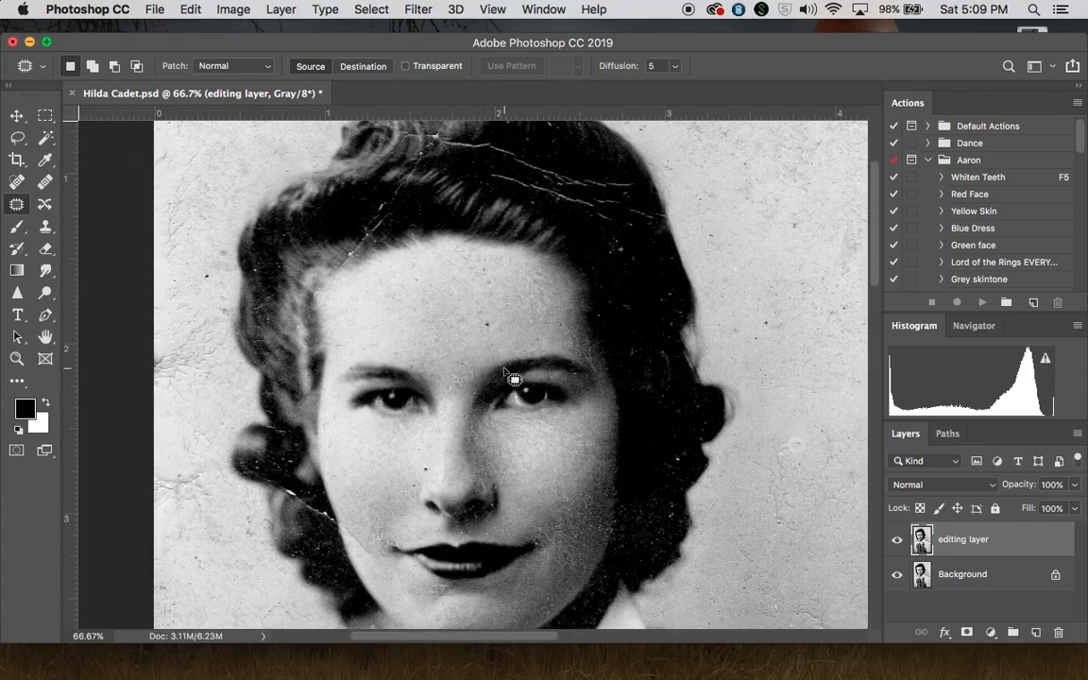
pyautogui.click(897, 539)
pyautogui.click(897, 539)
pyautogui.click(897, 539)
# - Examine the creases and tears across the collar, shoulders and knitted vest in the lower half of the portrait
pyautogui.scroll(-5, 688, 382)
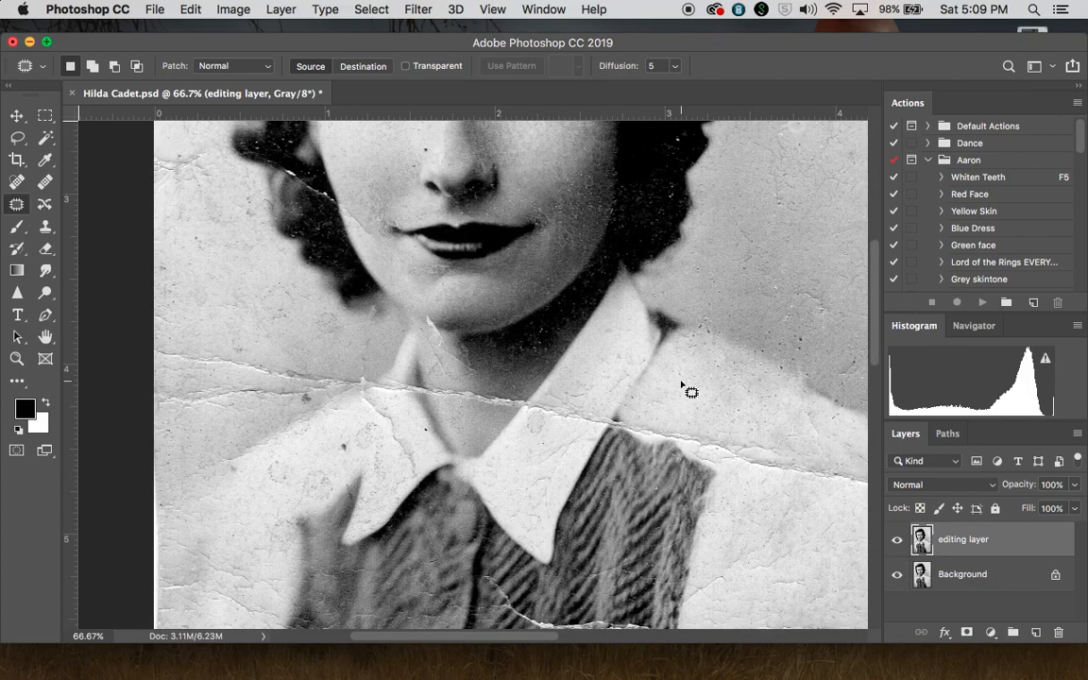
pyautogui.scroll(2, 688, 389)
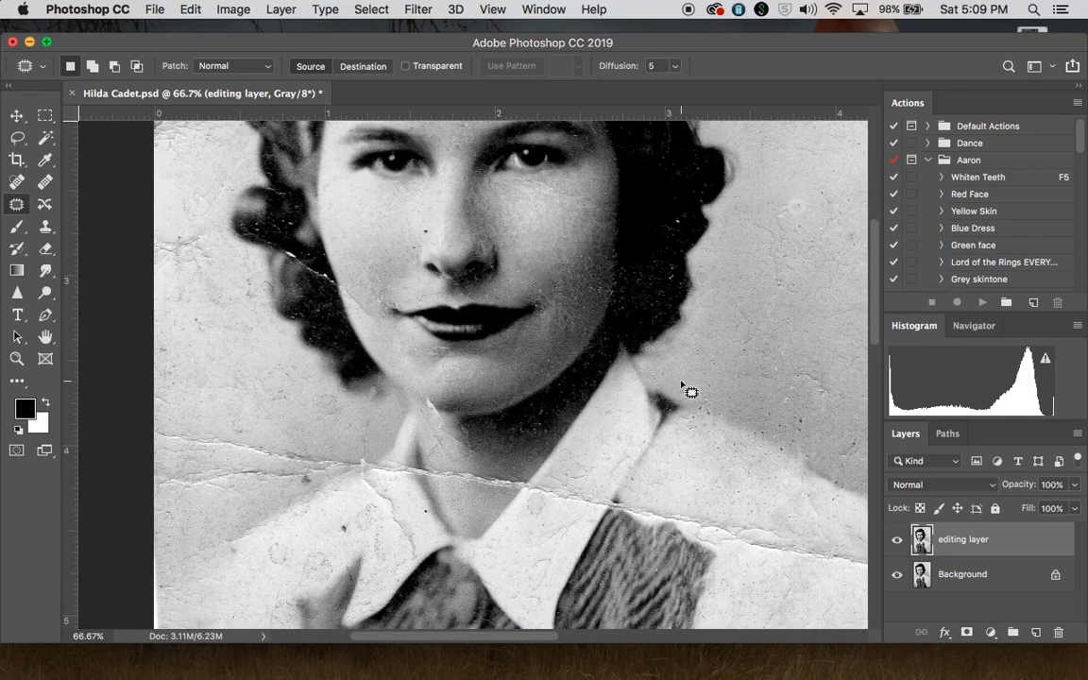
pyautogui.scroll(-4, 687, 391)
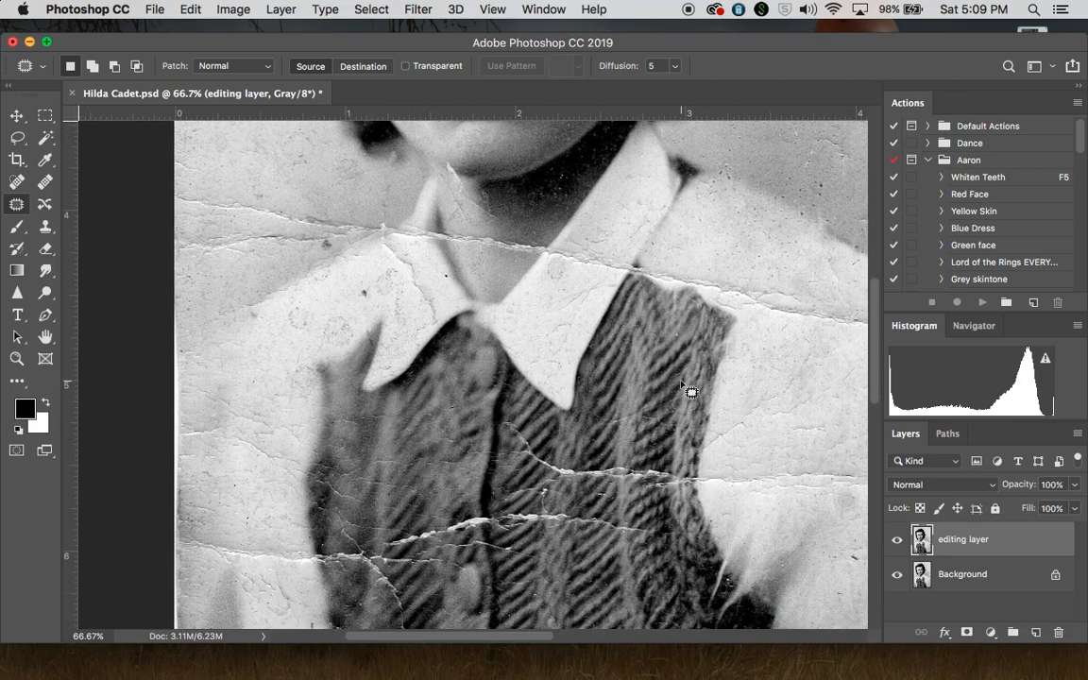
pyautogui.scroll(-3, 688, 389)
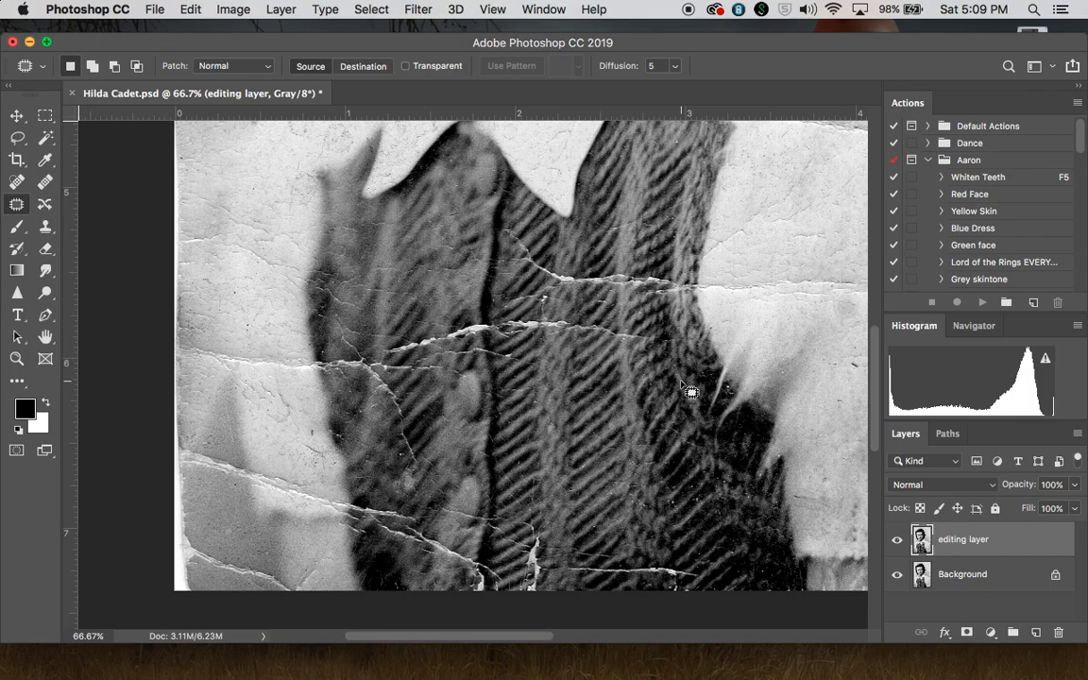
pyautogui.scroll(1, 687, 389)
pyautogui.scroll(-1, 689, 387)
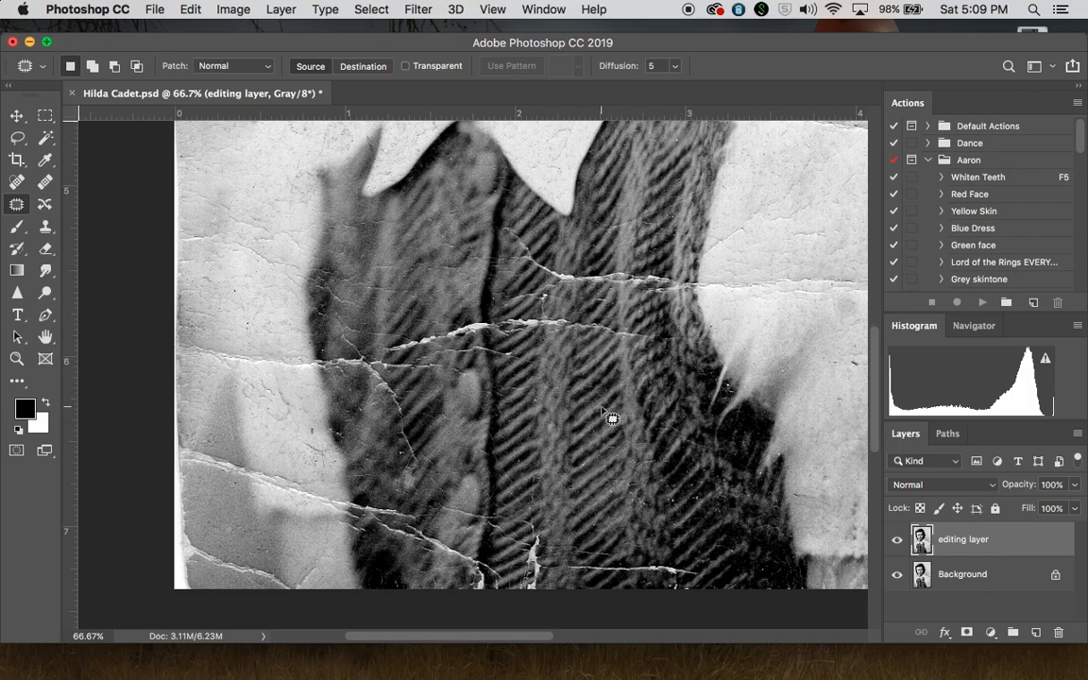
# - Try patching the thin crease that runs off the vest's central tear with neighbouring knit texture, and undo the attempt
pyautogui.press('super+plus')
pyautogui.press('super+plus')
pyautogui.press('super+plus')
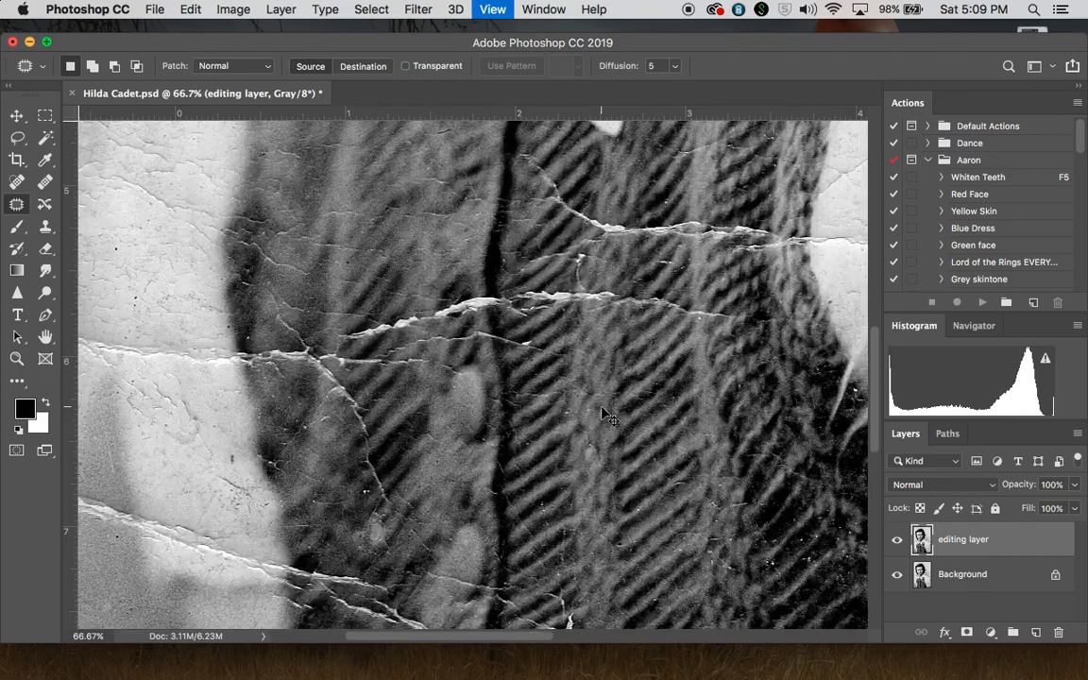
pyautogui.scroll(3, 611, 417)
pyautogui.hscroll(4, 610, 417)
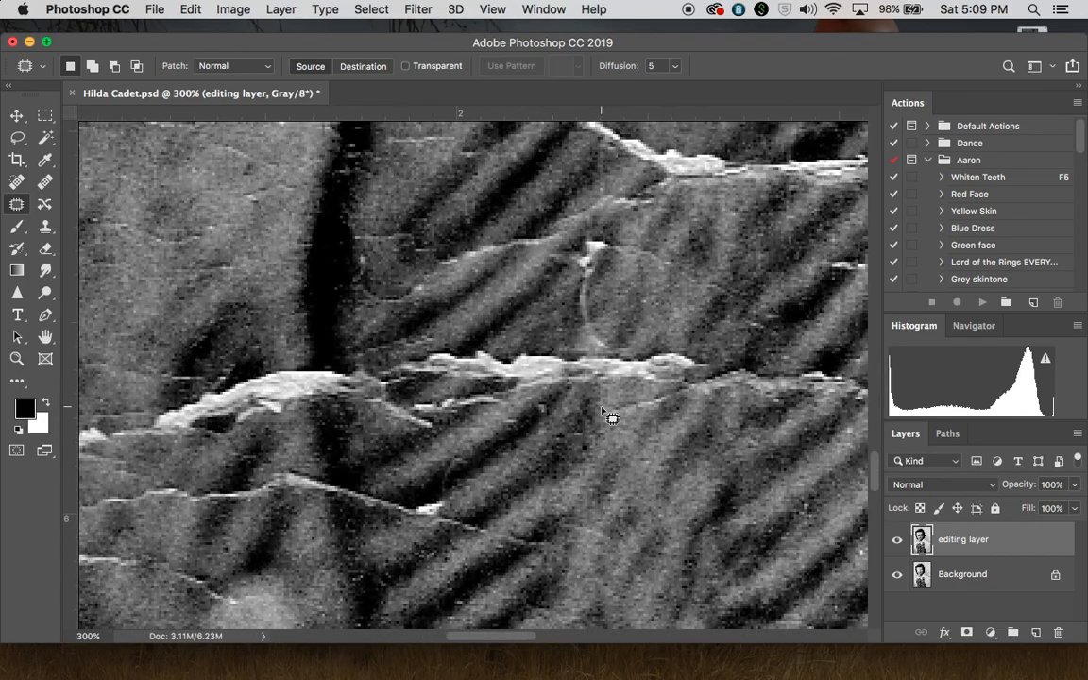
pyautogui.scroll(3, 611, 417)
pyautogui.hscroll(4, 611, 417)
pyautogui.scroll(-2, 611, 417)
pyautogui.hscroll(1, 611, 417)
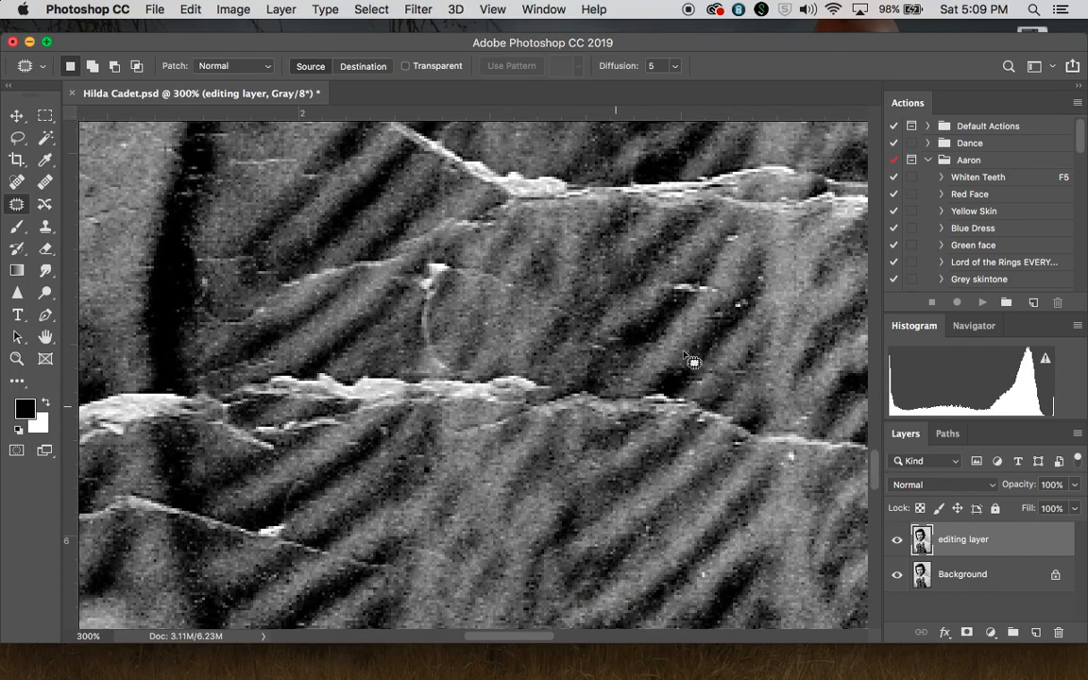
pyautogui.scroll(-5, 688, 367)
pyautogui.hscroll(3, 687, 366)
pyautogui.scroll(-2, 696, 357)
pyautogui.hscroll(2, 696, 357)
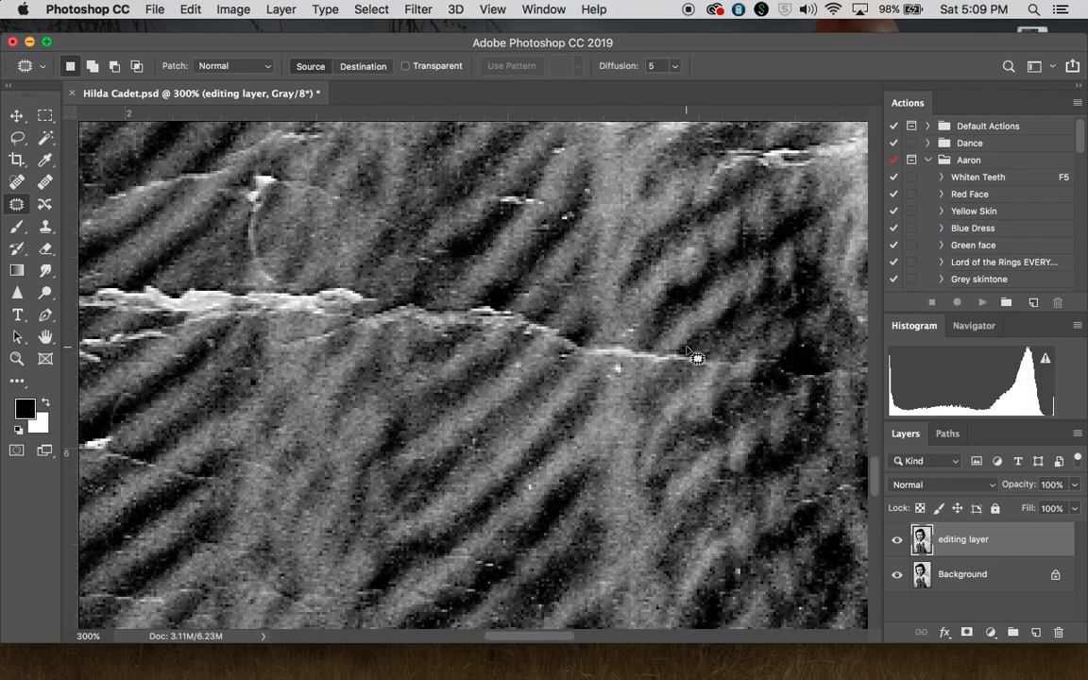
pyautogui.moveTo(531, 359)
pyautogui.mouseDown()
pyautogui.moveTo(556, 360)
pyautogui.moveTo(507, 286)
pyautogui.moveTo(578, 377)
pyautogui.moveTo(579, 368)
pyautogui.moveTo(520, 437)
pyautogui.mouseUp()
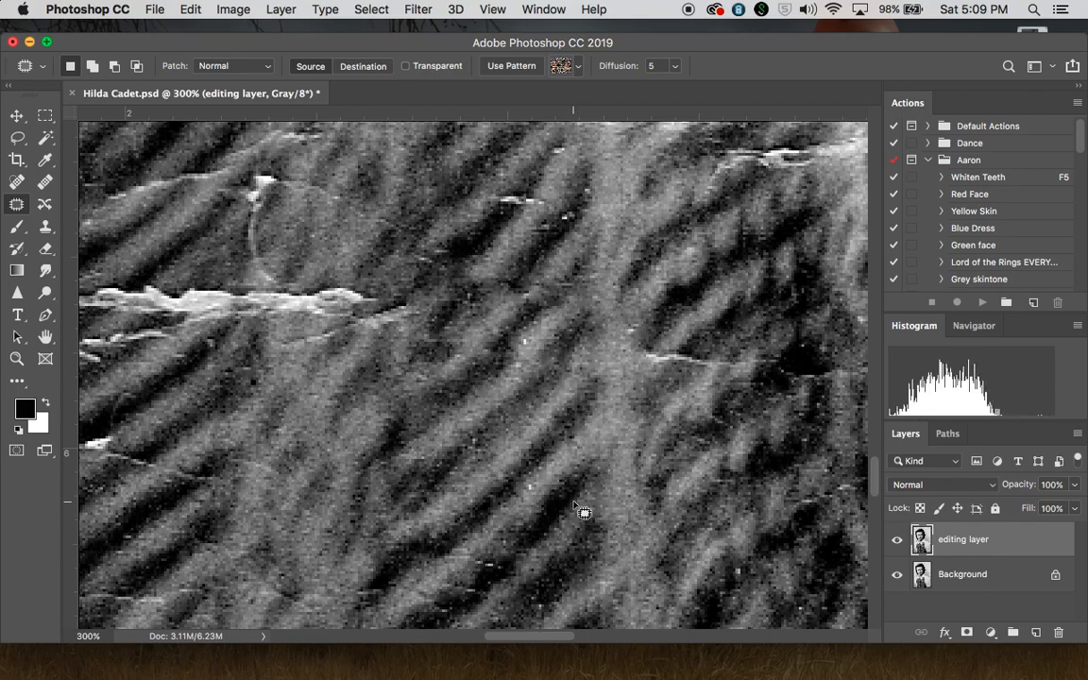
pyautogui.press('cmd+d')
pyautogui.moveTo(711, 394)
pyautogui.mouseDown()
pyautogui.moveTo(753, 347)
pyautogui.moveTo(732, 390)
pyautogui.moveTo(546, 595)
pyautogui.moveTo(553, 546)
pyautogui.mouseUp()
pyautogui.click(493, 425)
pyautogui.press('cmd+z')
pyautogui.press('cmd+z')
pyautogui.press('cmd+d')
# - Examine the central tear and its branching cracks across the knitted vest, on both sides of the selected crease
pyautogui.moveTo(632, 326)
pyautogui.mouseDown()
pyautogui.moveTo(410, 316)
pyautogui.moveTo(633, 373)
pyautogui.mouseUp()
pyautogui.hscroll(-10, 507, 426)
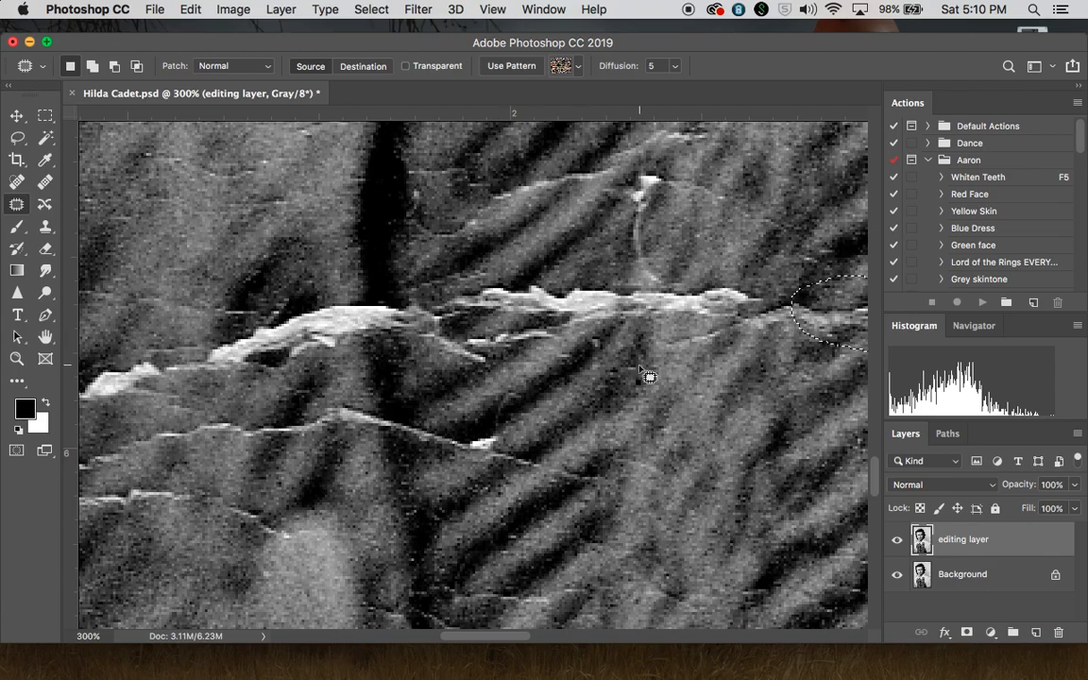
pyautogui.hscroll(-8, 649, 377)
pyautogui.scroll(-7, 649, 377)
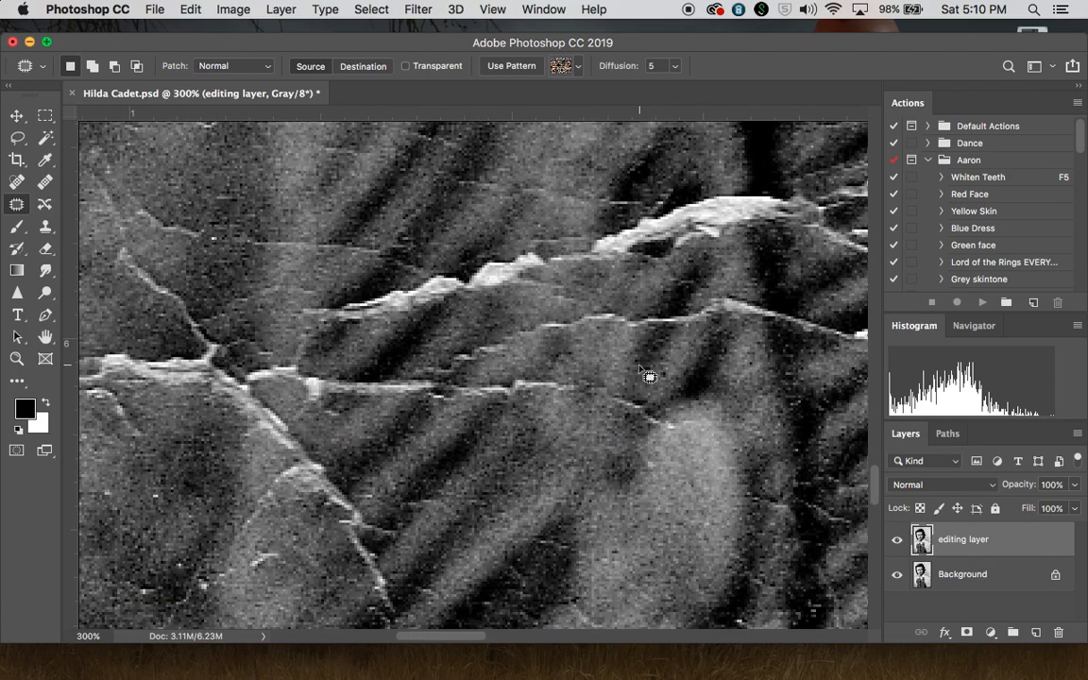
pyautogui.scroll(9, 648, 376)
pyautogui.hscroll(9, 648, 377)
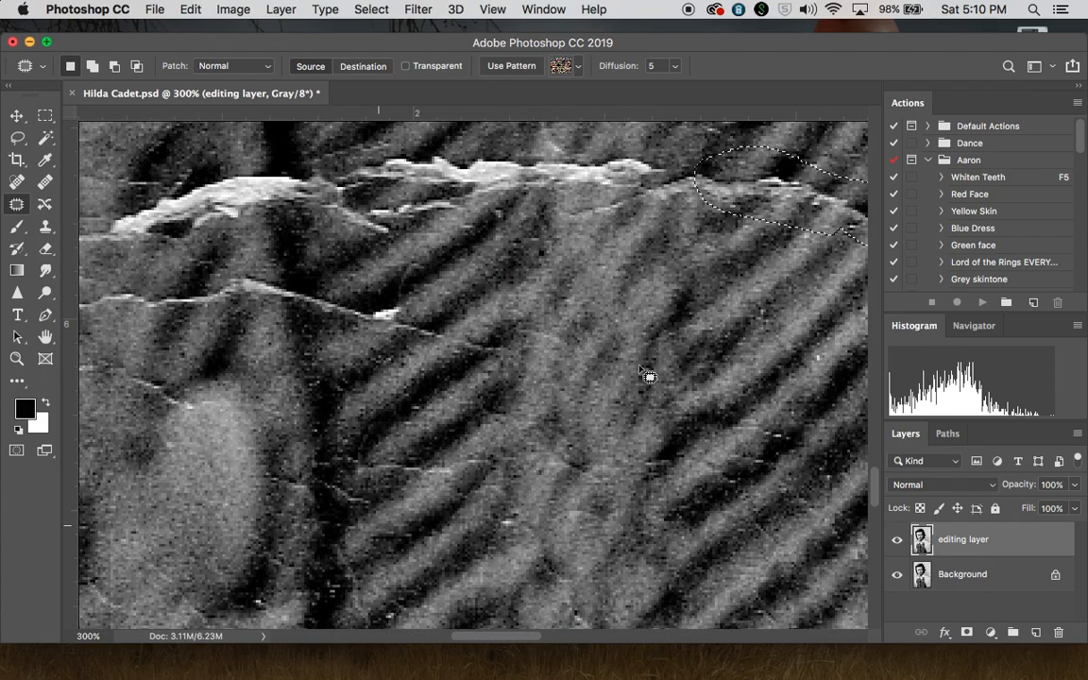
pyautogui.hscroll(5, 648, 377)
pyautogui.scroll(-2, 649, 377)
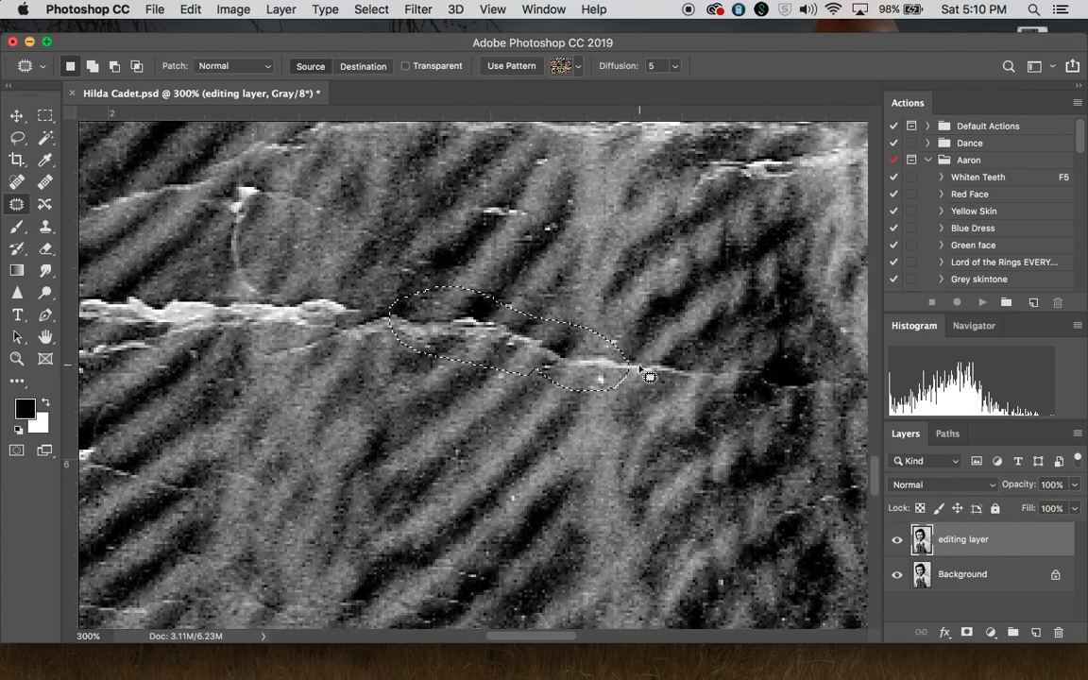
# - Deselect the patched area and ready the Clone Stamp tool with a brush size of 10
pyautogui.press('super+d')
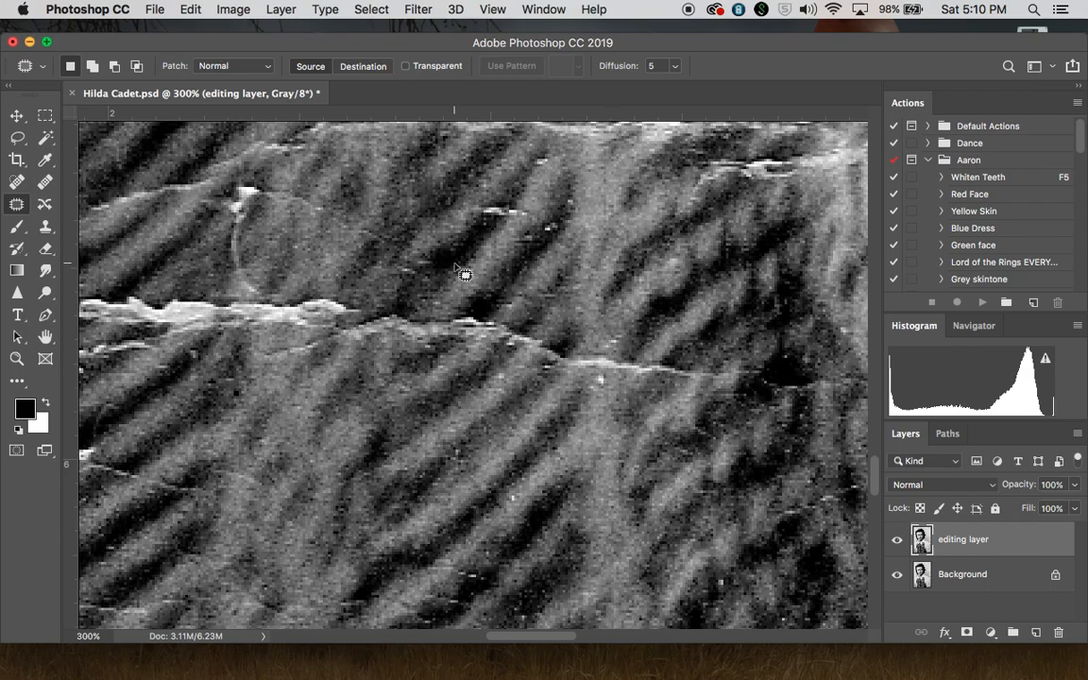
pyautogui.click(45, 227)
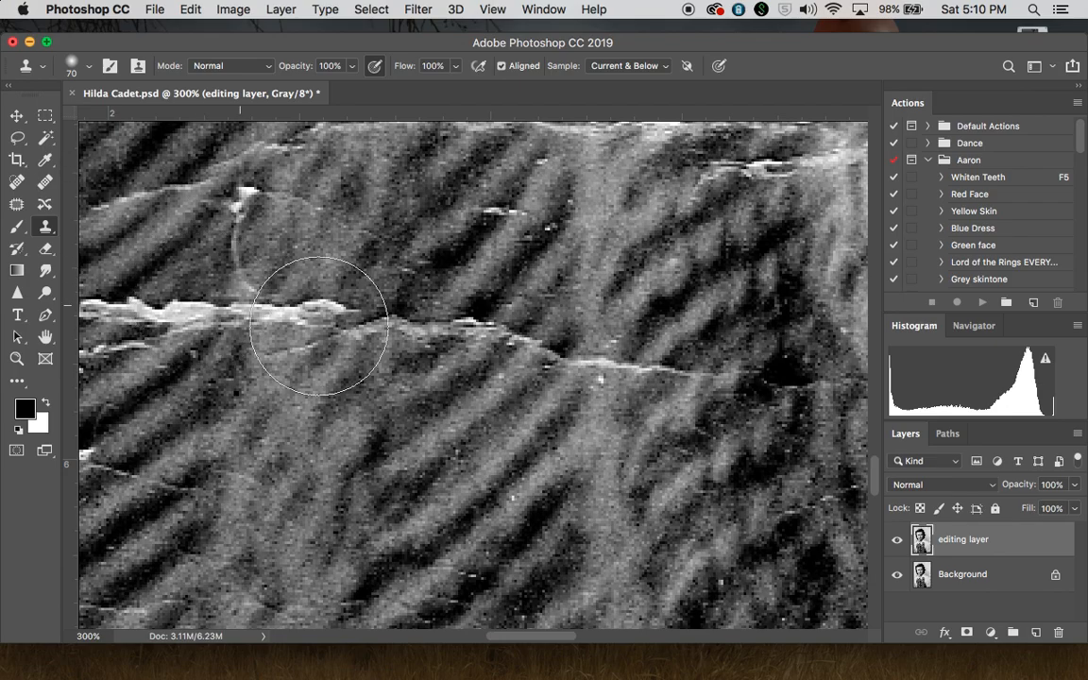
pyautogui.press('[')
pyautogui.press('[')
pyautogui.press('[')
pyautogui.press('[')
pyautogui.press('[')
pyautogui.press('[')
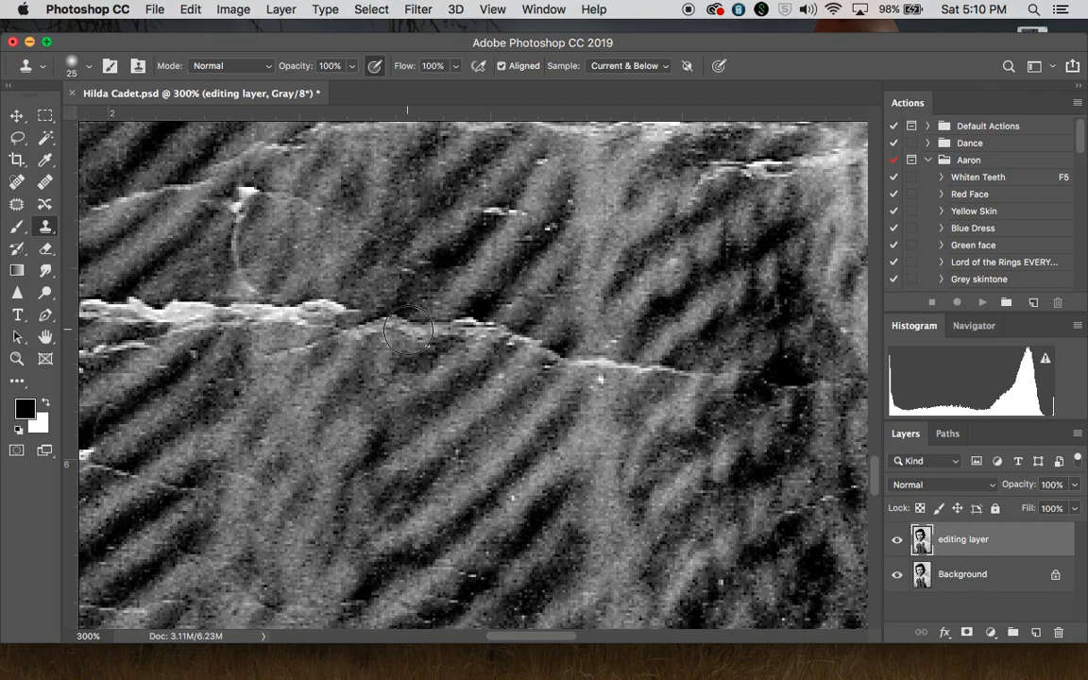
pyautogui.press('super+equal')
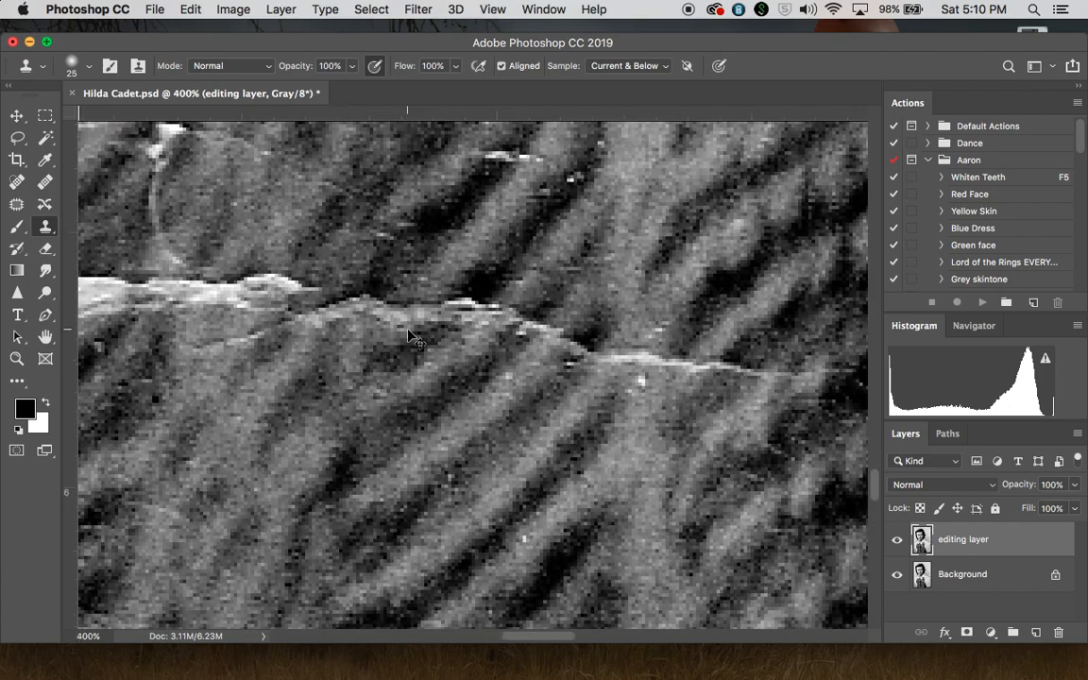
pyautogui.press('super+minus')
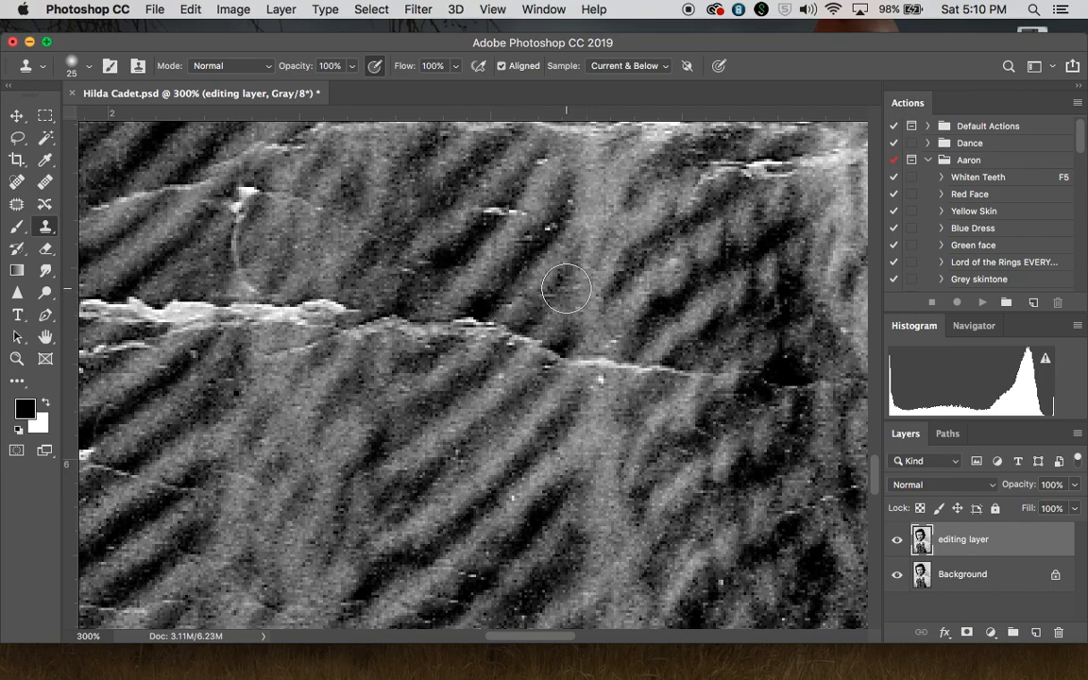
pyautogui.hscroll(3, 567, 290)
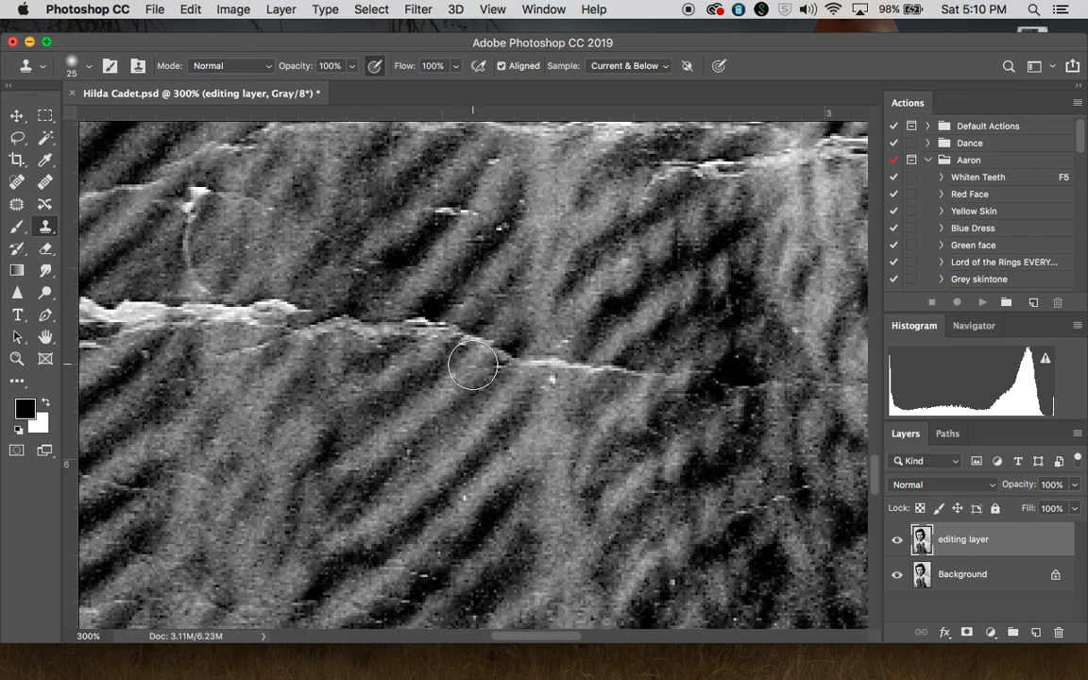
pyautogui.press('[')
pyautogui.press('[')
pyautogui.press('[')
# - Clone clean texture over the thin white crack and spot where they cross the light vertical band in the dark streaked area
pyautogui.click(480, 359)
pyautogui.moveTo(429, 404)
pyautogui.mouseDown()
pyautogui.moveTo(490, 339)
pyautogui.moveTo(553, 421)
pyautogui.moveTo(563, 361)
pyautogui.moveTo(567, 403)
pyautogui.moveTo(548, 441)
pyautogui.mouseUp()
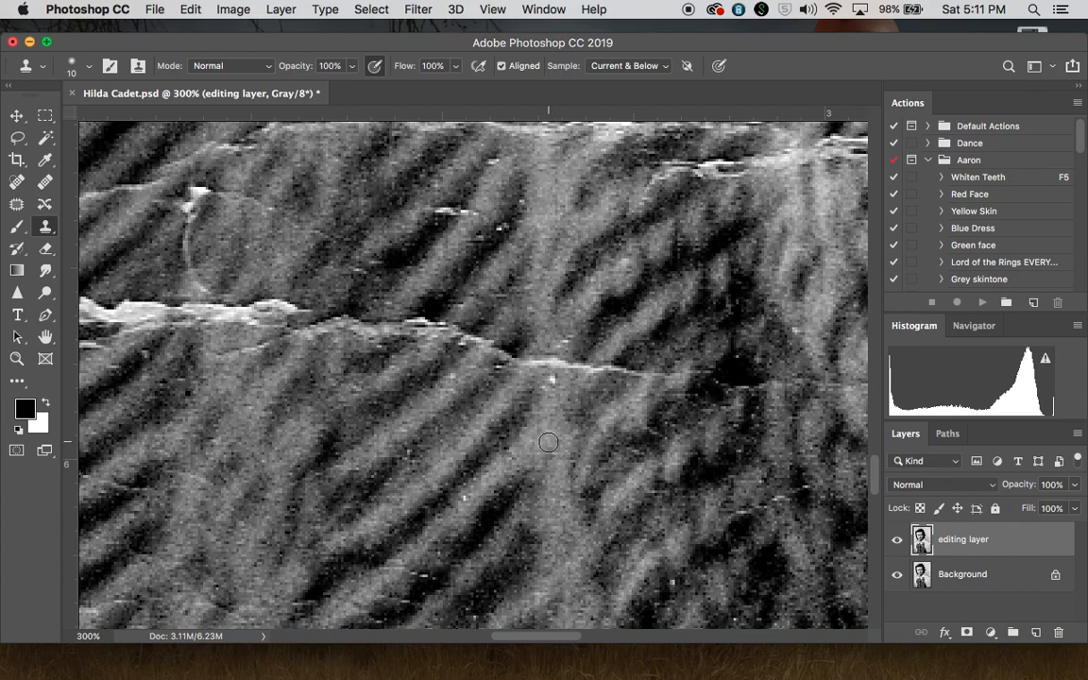
pyautogui.keyDown('alt'); pyautogui.click(549, 442); pyautogui.keyUp('alt')
pyautogui.moveTo(554, 378)
pyautogui.mouseDown()
pyautogui.moveTo(541, 364)
pyautogui.moveTo(561, 365)
pyautogui.moveTo(537, 364)
pyautogui.moveTo(550, 369)
pyautogui.mouseUp()
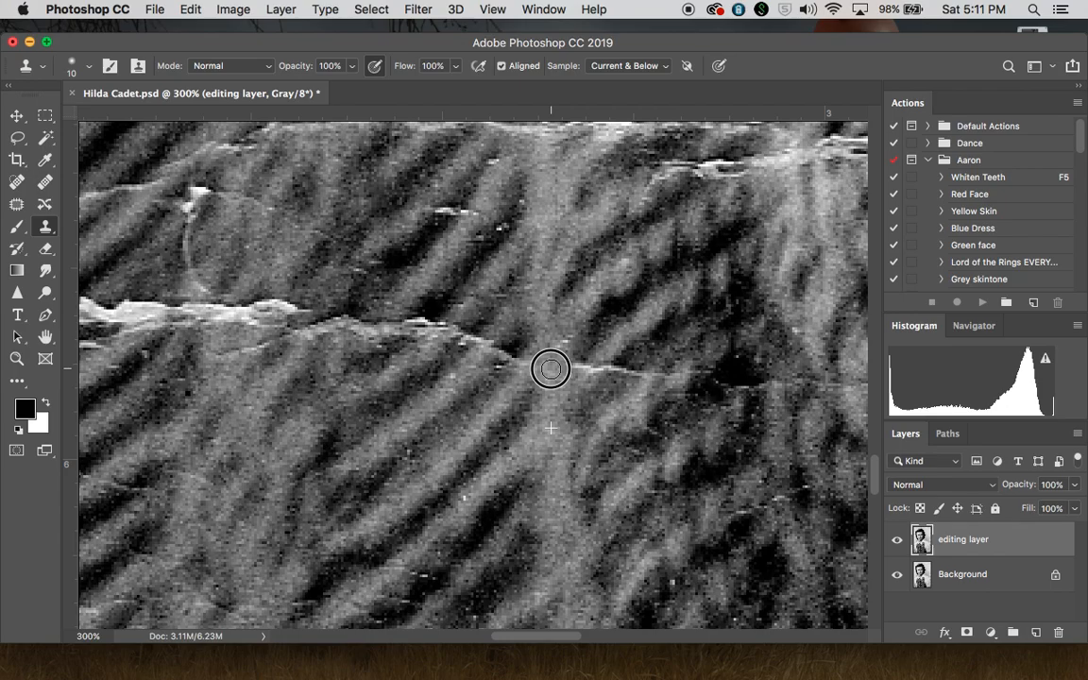
pyautogui.moveTo(551, 368); pyautogui.dragTo(554, 369)
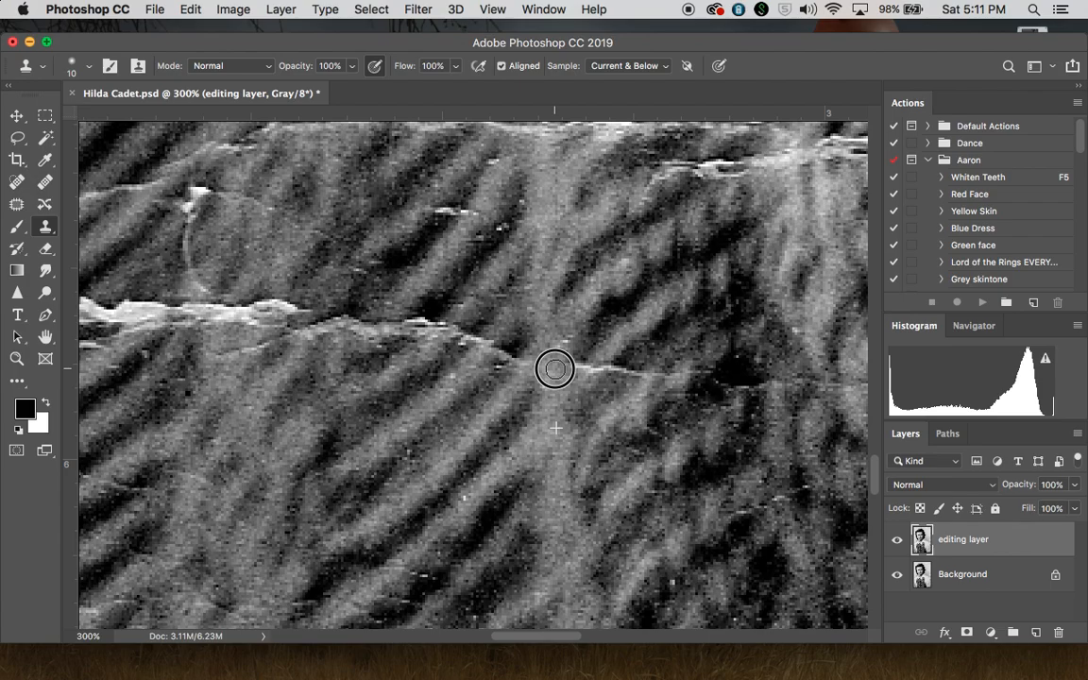
pyautogui.moveTo(554, 368); pyautogui.dragTo(541, 354)
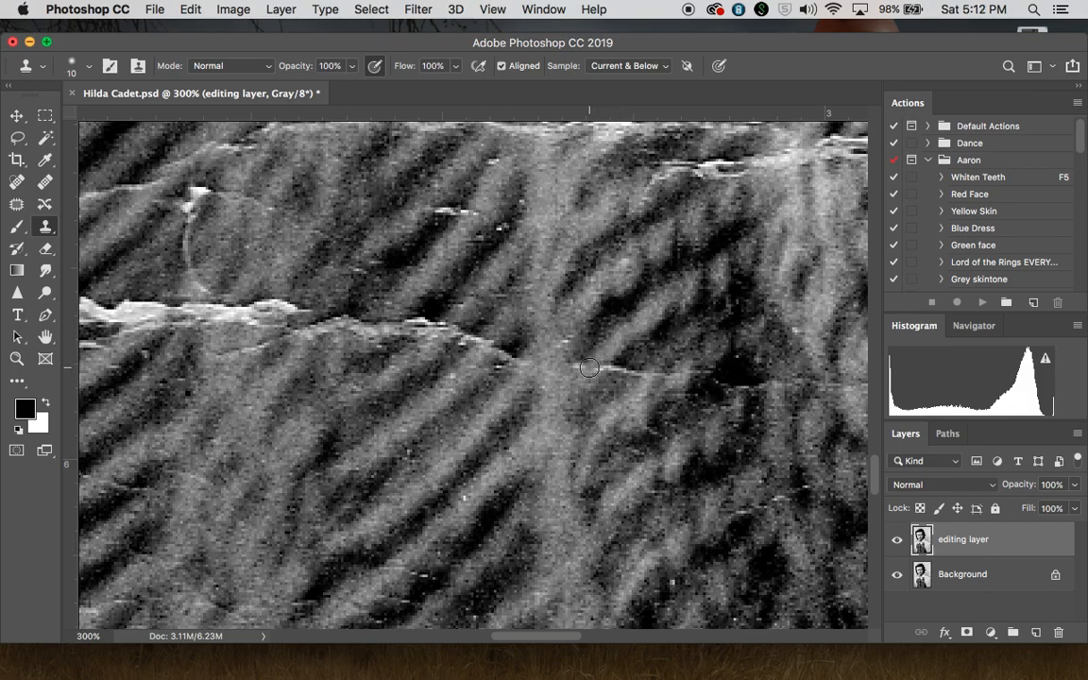
pyautogui.moveTo(588, 364)
pyautogui.mouseDown()
pyautogui.moveTo(602, 364)
pyautogui.moveTo(580, 371)
pyautogui.mouseUp()
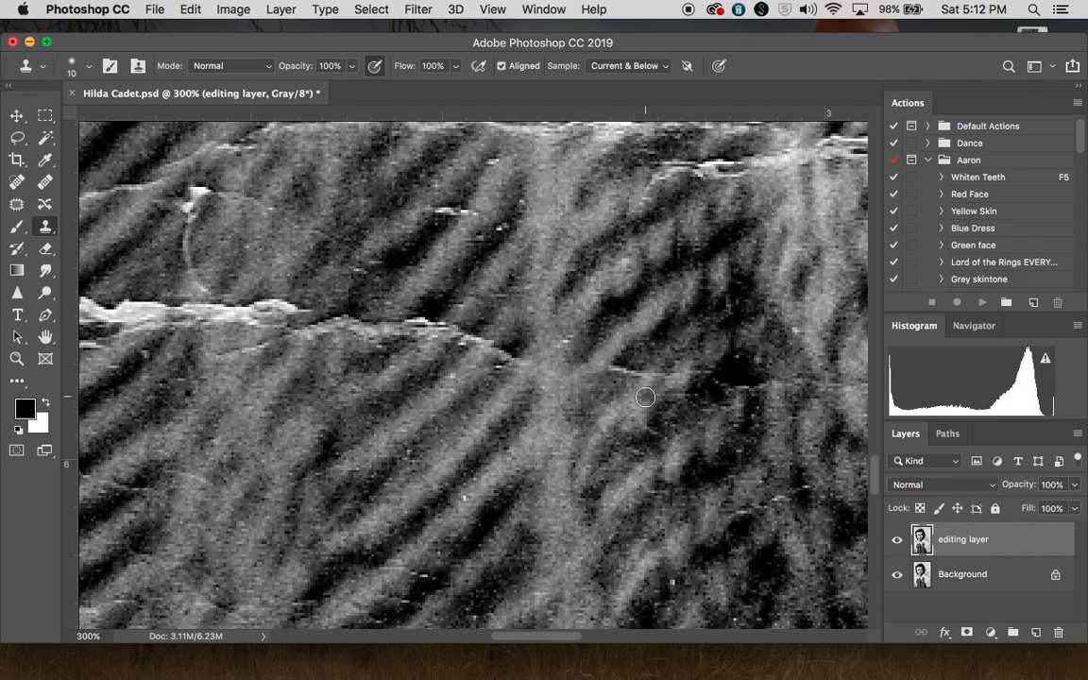
# - Clone out the upper strand of the next crack above where it crosses the light vertical band
pyautogui.hscroll(-5, 645, 397)
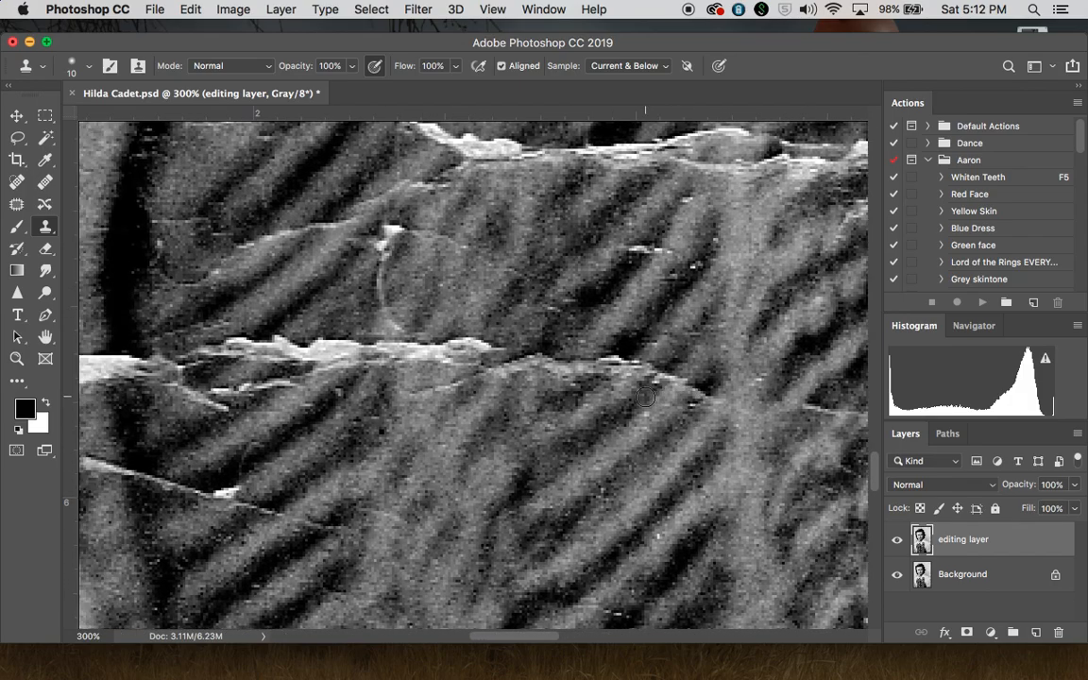
pyautogui.scroll(5, 645, 396)
pyautogui.hscroll(4, 644, 396)
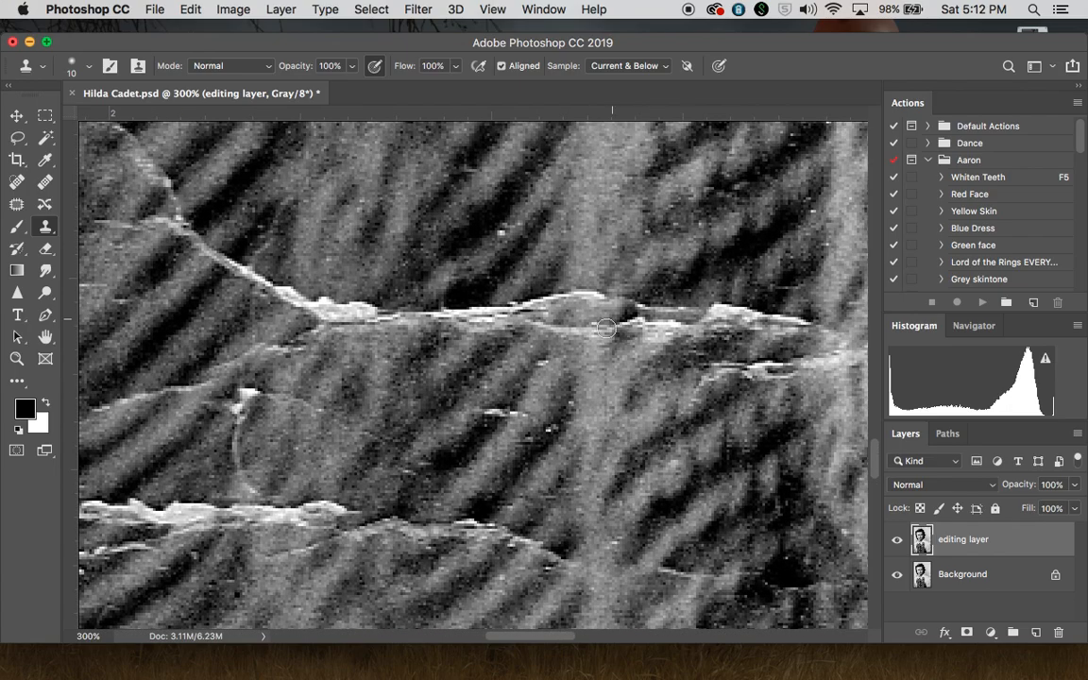
pyautogui.scroll(2, 623, 335)
pyautogui.scroll(2, 627, 338)
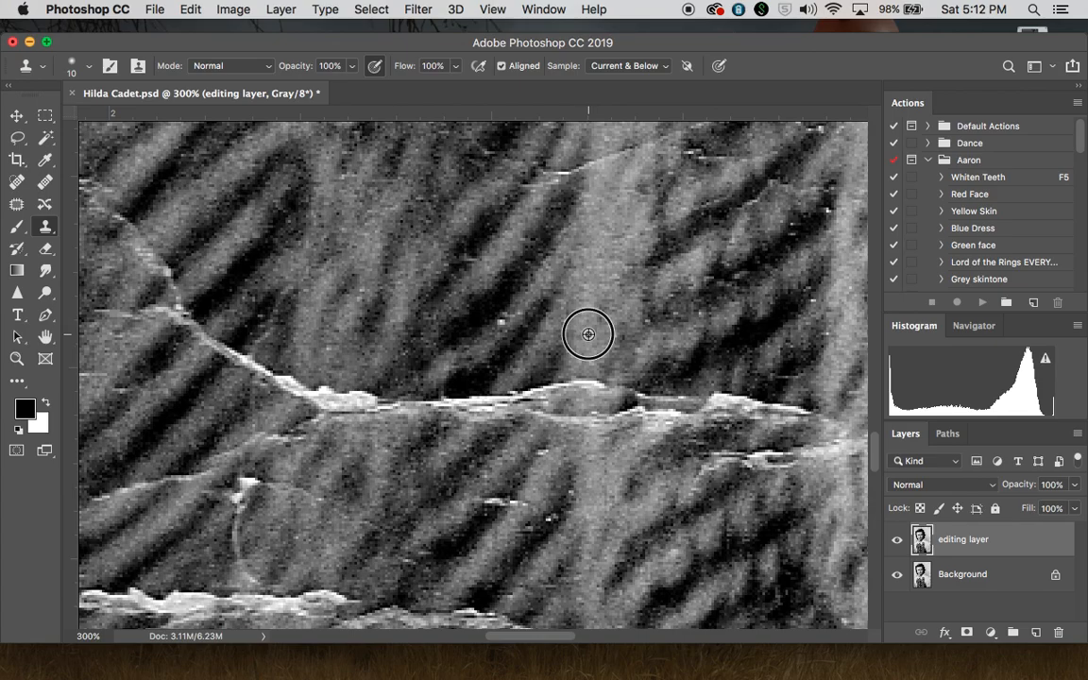
pyautogui.click(574, 383)
pyautogui.moveTo(574, 383)
pyautogui.mouseDown()
pyautogui.moveTo(595, 387)
pyautogui.moveTo(562, 384)
pyautogui.moveTo(543, 404)
pyautogui.mouseUp()
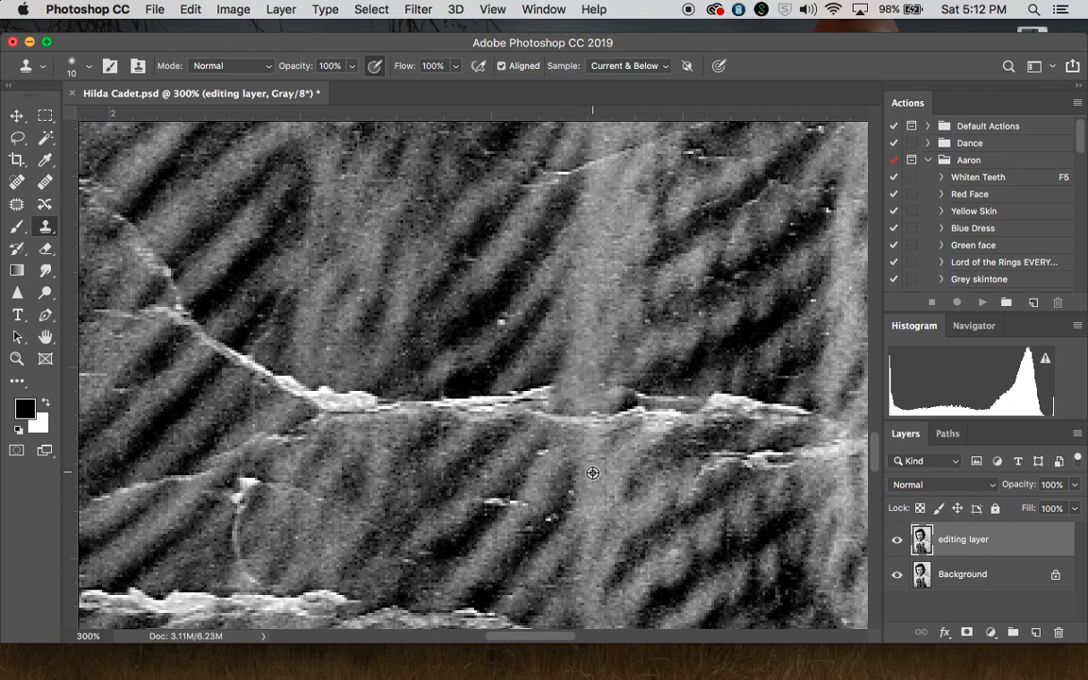
# - Clone out the lower strand of that crack across the light band, resampling clean texture from nearby
pyautogui.moveTo(593, 441)
pyautogui.mouseDown()
pyautogui.moveTo(592, 420)
pyautogui.moveTo(573, 418)
pyautogui.moveTo(599, 426)
pyautogui.moveTo(573, 429)
pyautogui.moveTo(563, 421)
pyautogui.moveTo(571, 427)
pyautogui.mouseUp()
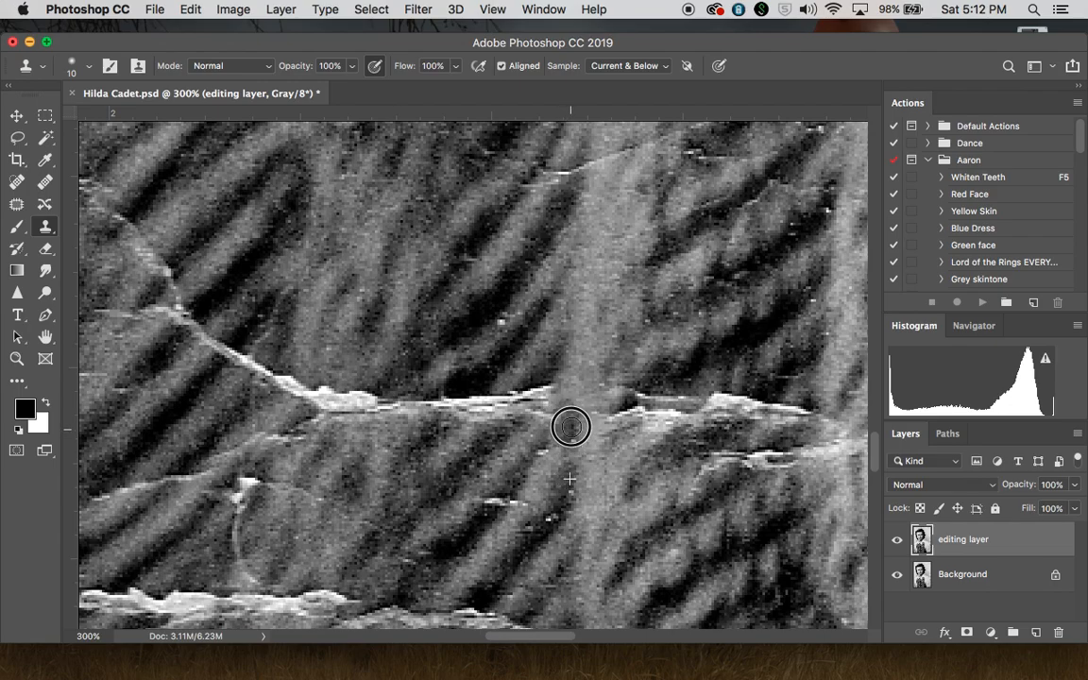
pyautogui.moveTo(570, 498); pyautogui.dragTo(600, 480)
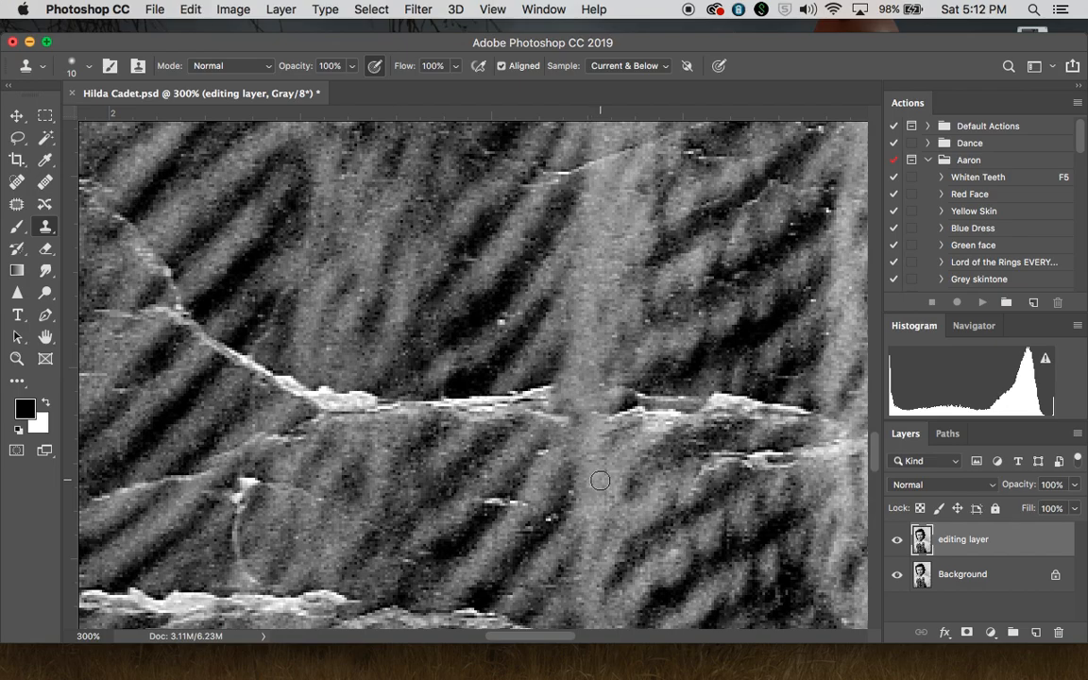
pyautogui.keyDown('alt'); pyautogui.click(573, 384); pyautogui.keyUp('alt')
pyautogui.moveTo(563, 420)
pyautogui.mouseDown()
pyautogui.moveTo(564, 396)
pyautogui.moveTo(548, 418)
pyautogui.mouseUp()
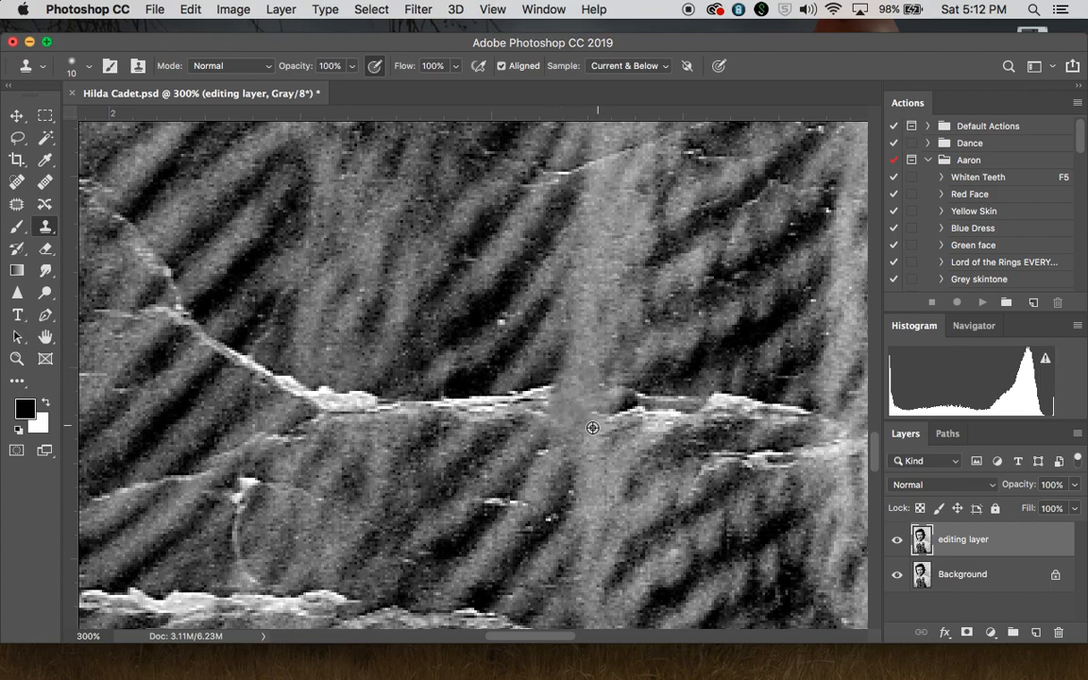
pyautogui.keyDown('alt'); pyautogui.click(597, 388); pyautogui.keyUp('alt')
pyautogui.moveTo(597, 418); pyautogui.dragTo(625, 415)
# - Clone away the diagonal cracks in the light area beside the dark streaked edge, above the long horizontal crack
pyautogui.hscroll(10, 665, 434)
pyautogui.scroll(-2, 665, 434)
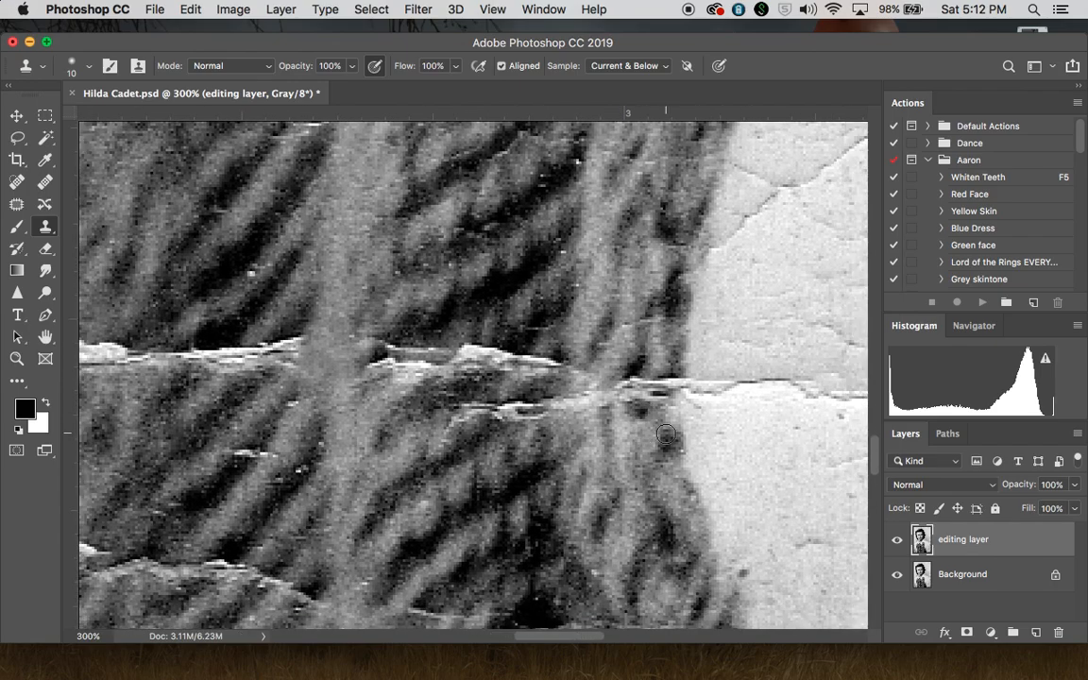
pyautogui.hscroll(10, 598, 431)
pyautogui.scroll(6, 598, 430)
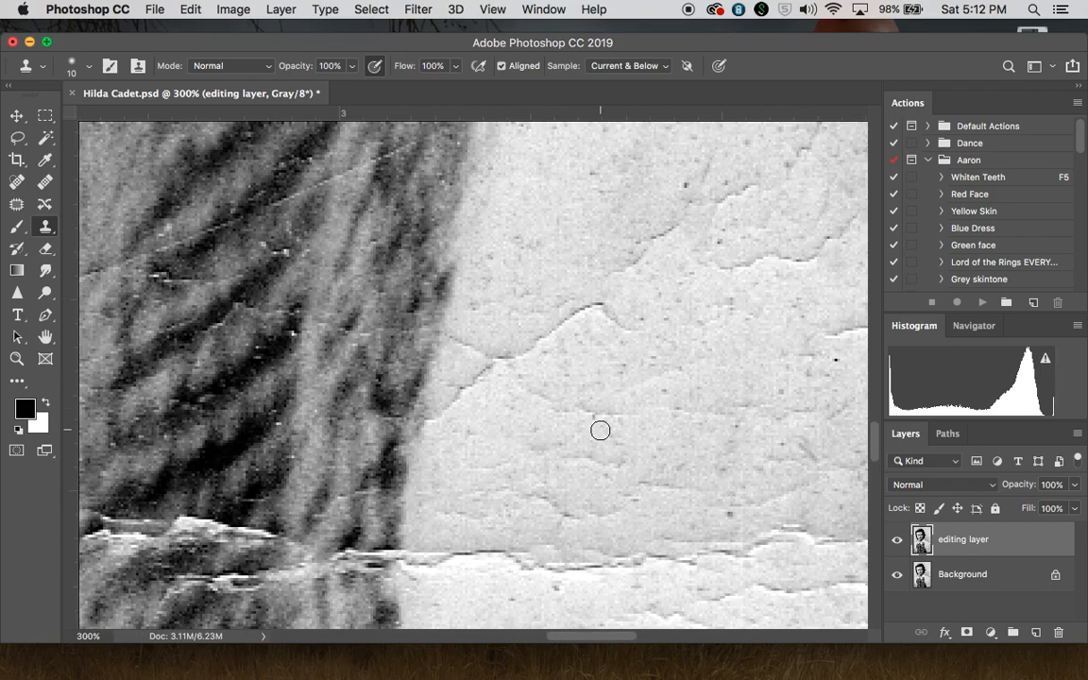
pyautogui.keyDown('alt'); pyautogui.click(560, 264); pyautogui.keyUp('alt')
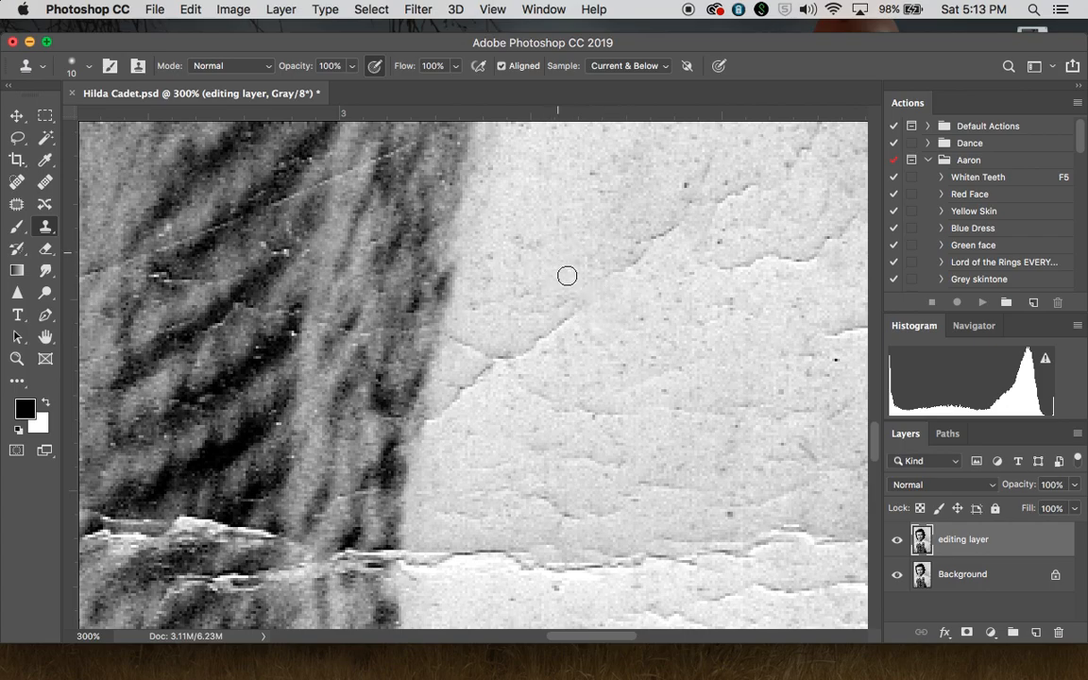
pyautogui.moveTo(573, 313)
pyautogui.mouseDown()
pyautogui.moveTo(534, 305)
pyautogui.moveTo(568, 291)
pyautogui.moveTo(534, 298)
pyautogui.moveTo(569, 369)
pyautogui.mouseUp()
pyautogui.keyDown('alt'); pyautogui.click(527, 345); pyautogui.keyUp('alt')
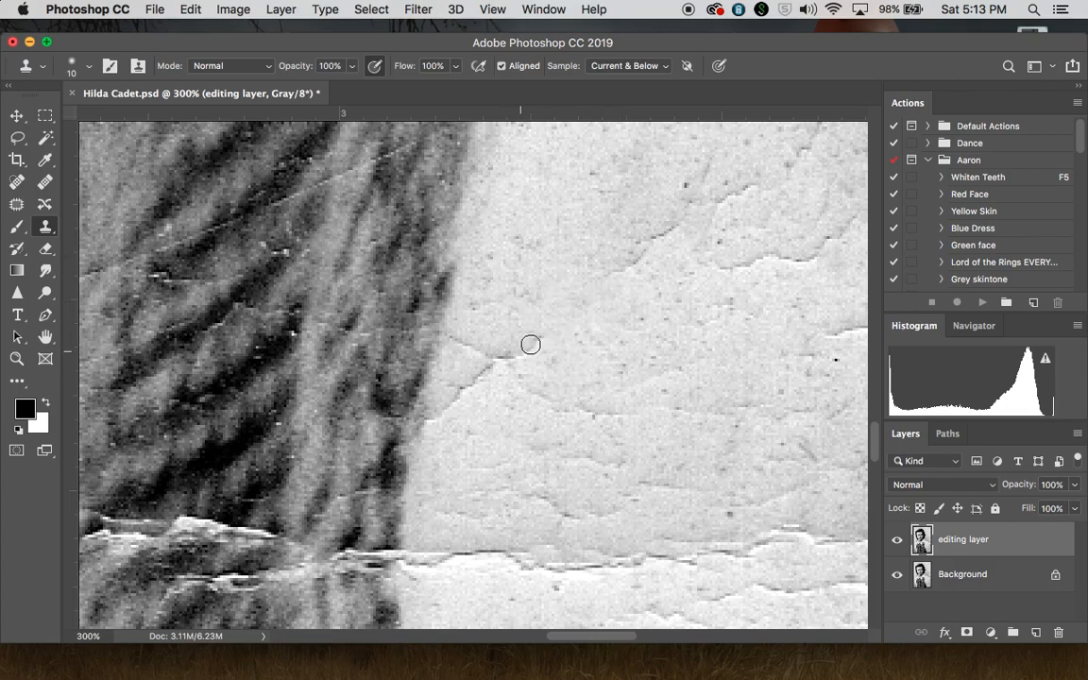
pyautogui.moveTo(492, 365)
pyautogui.mouseDown()
pyautogui.moveTo(469, 379)
pyautogui.moveTo(518, 333)
pyautogui.moveTo(498, 354)
pyautogui.moveTo(463, 341)
pyautogui.moveTo(444, 396)
pyautogui.moveTo(456, 393)
pyautogui.moveTo(432, 408)
pyautogui.moveTo(415, 350)
pyautogui.mouseUp()
pyautogui.moveTo(494, 331)
pyautogui.mouseDown()
pyautogui.moveTo(471, 303)
pyautogui.moveTo(551, 283)
pyautogui.mouseUp()
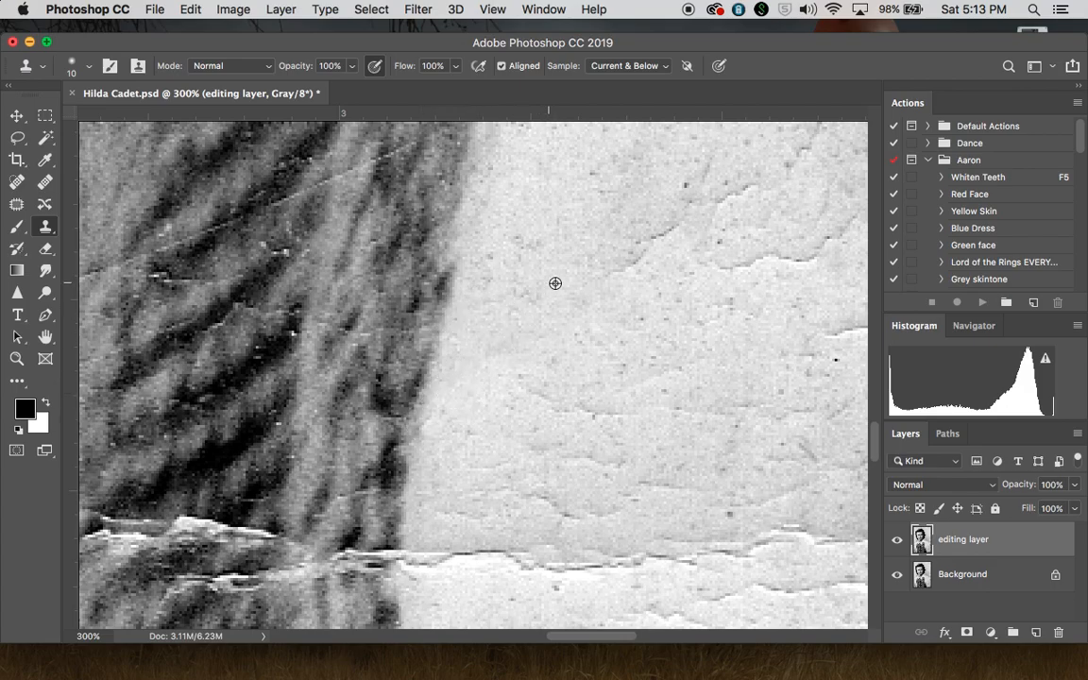
# - Clone out the remaining short faint cracks in the light area above the long horizontal crack
pyautogui.keyDown('alt'); pyautogui.click(553, 301); pyautogui.keyUp('alt')
pyautogui.press(']')
pyautogui.keyDown('alt'); pyautogui.click(517, 233); pyautogui.keyUp('alt')
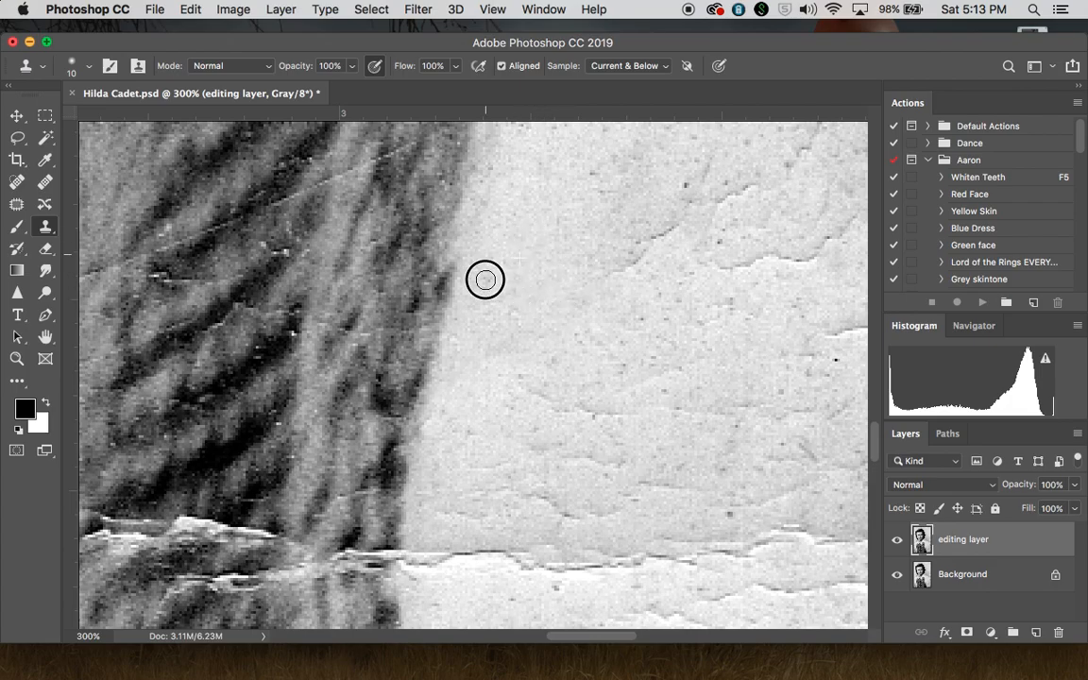
pyautogui.hscroll(2, 558, 336)
pyautogui.scroll(-1, 558, 336)
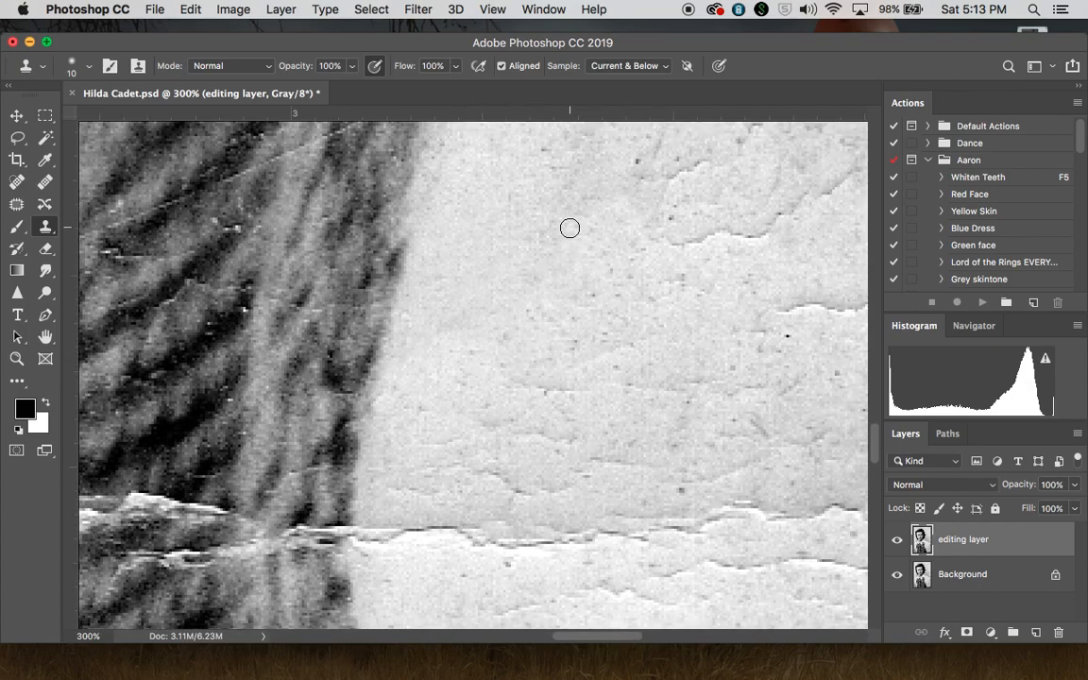
pyautogui.scroll(-5, 570, 229)
pyautogui.hscroll(1, 569, 229)
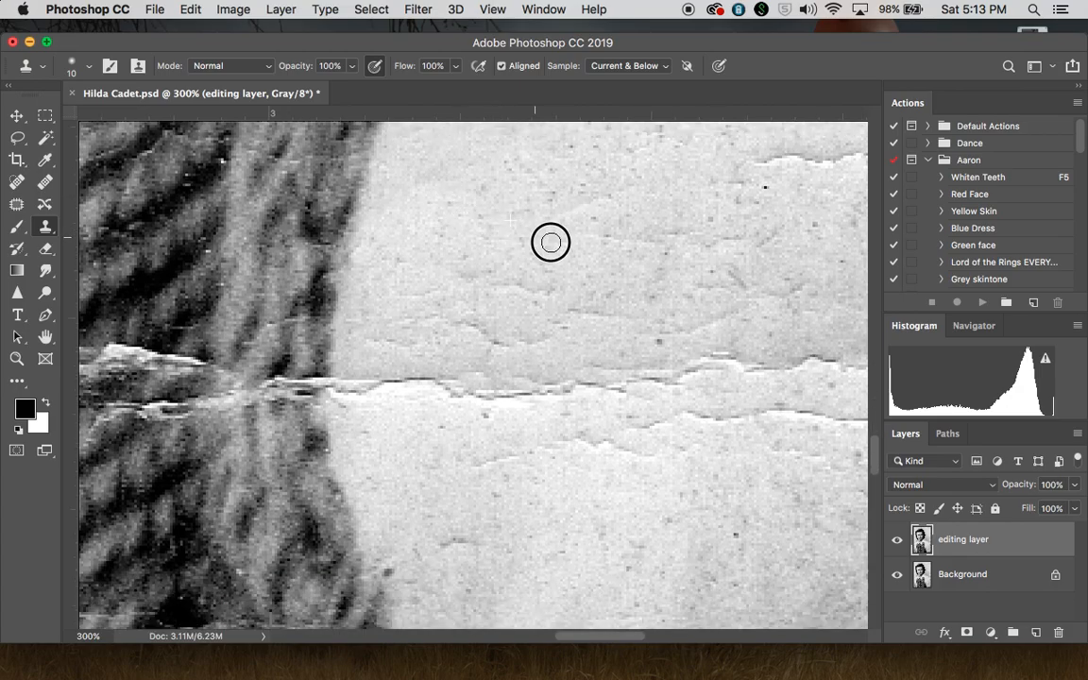
pyautogui.scroll(-2, 434, 205)
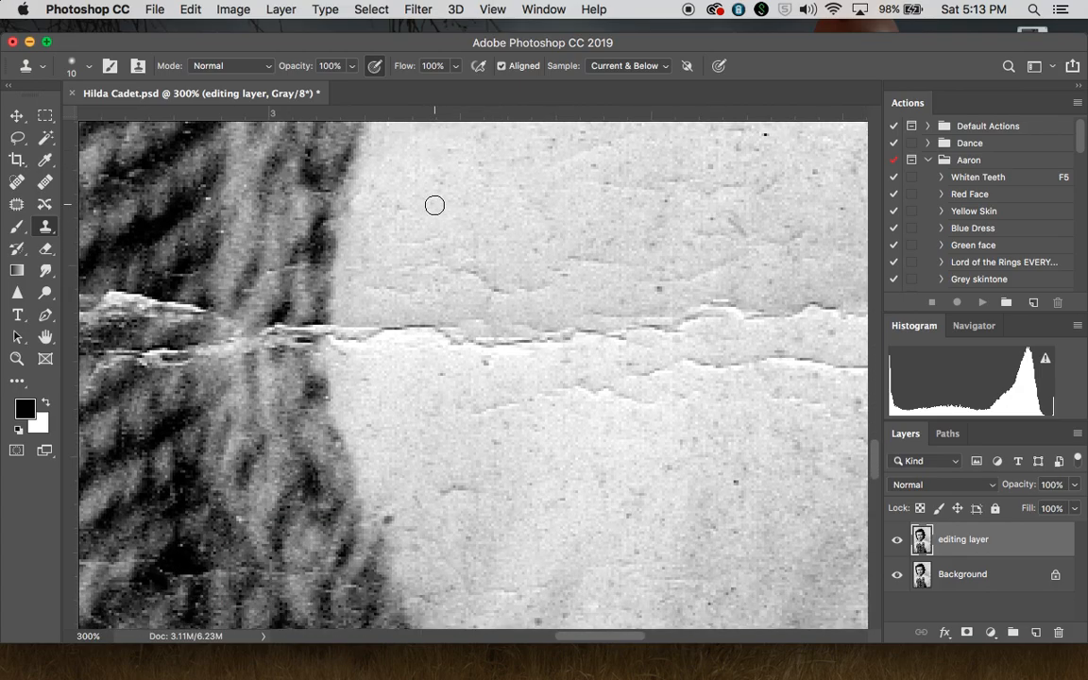
# - Clone light texture over the faint lines and the start of the horizontal crack next to the dark streaked edge
pyautogui.keyDown('alt'); pyautogui.click(413, 268); pyautogui.keyUp('alt')
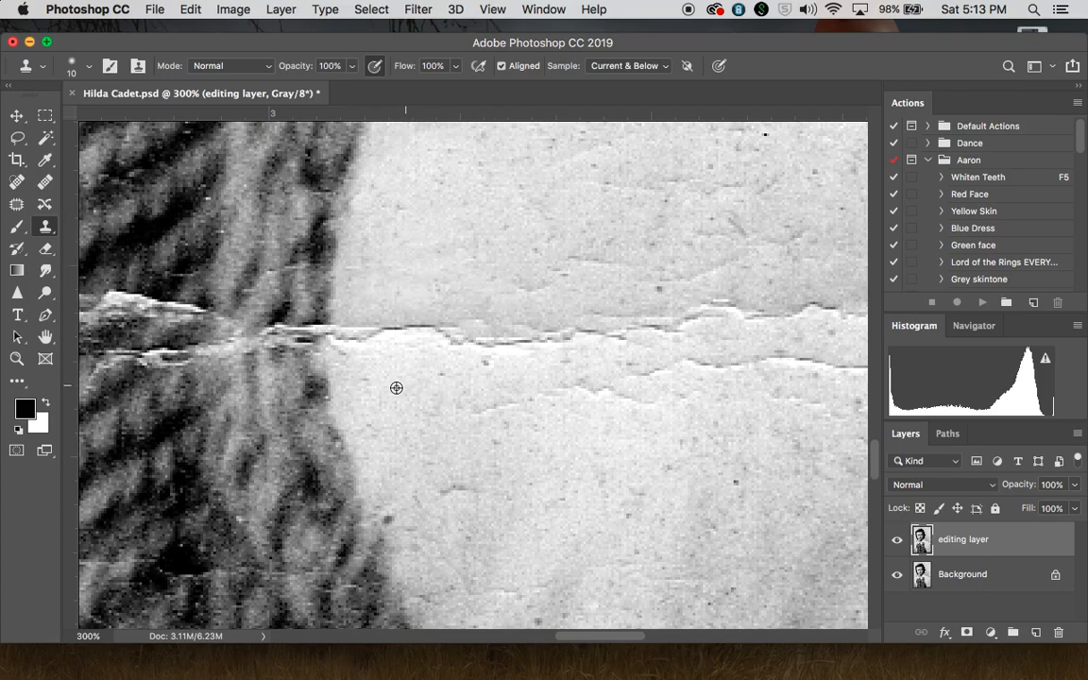
pyautogui.moveTo(352, 336); pyautogui.dragTo(427, 323)
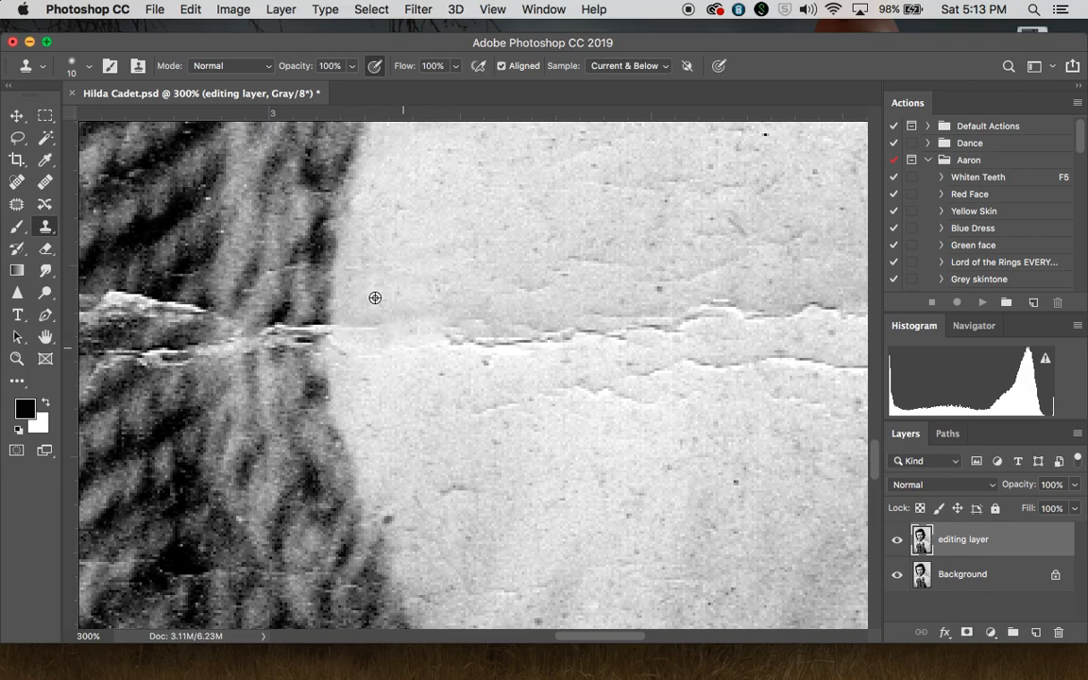
pyautogui.moveTo(348, 318)
pyautogui.mouseDown()
pyautogui.moveTo(480, 337)
pyautogui.moveTo(458, 346)
pyautogui.moveTo(522, 340)
pyautogui.moveTo(516, 328)
pyautogui.moveTo(452, 328)
pyautogui.mouseUp()
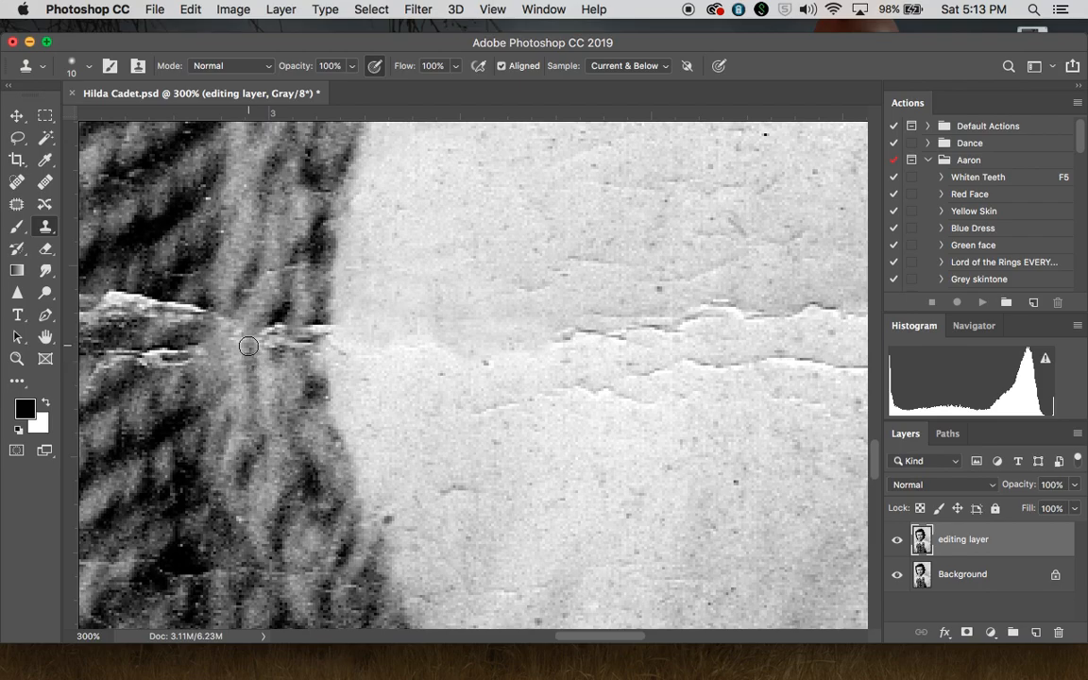
# - Rebuild the light and dark streaks over the horizontal crack where it crosses the edge of the dark area
pyautogui.click(227, 313)
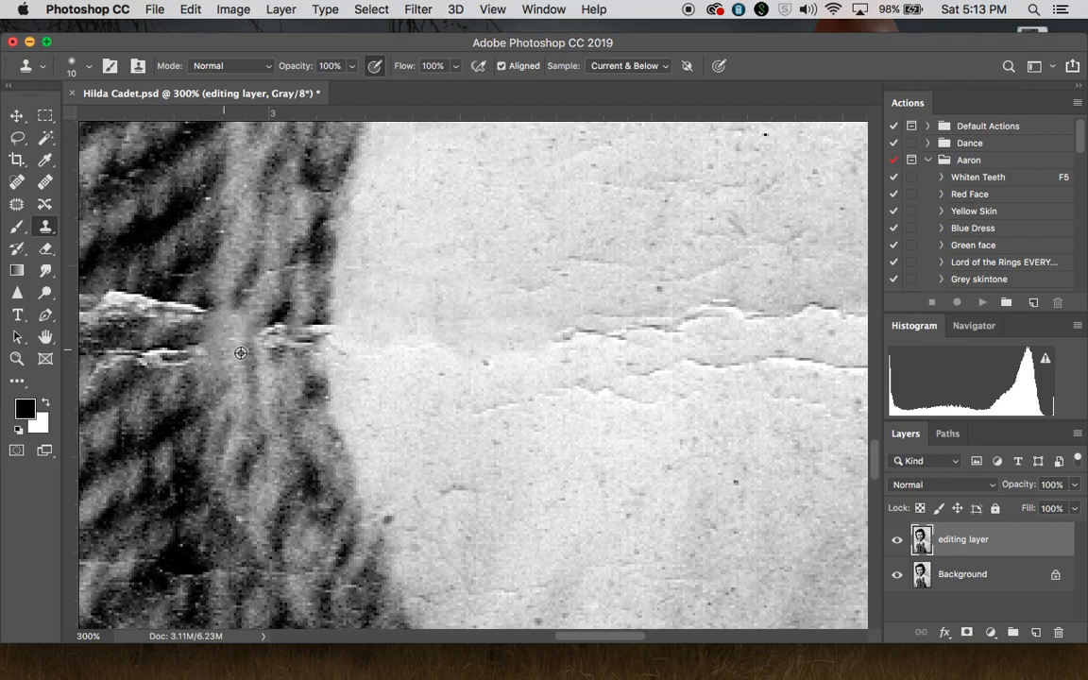
pyautogui.click(274, 327)
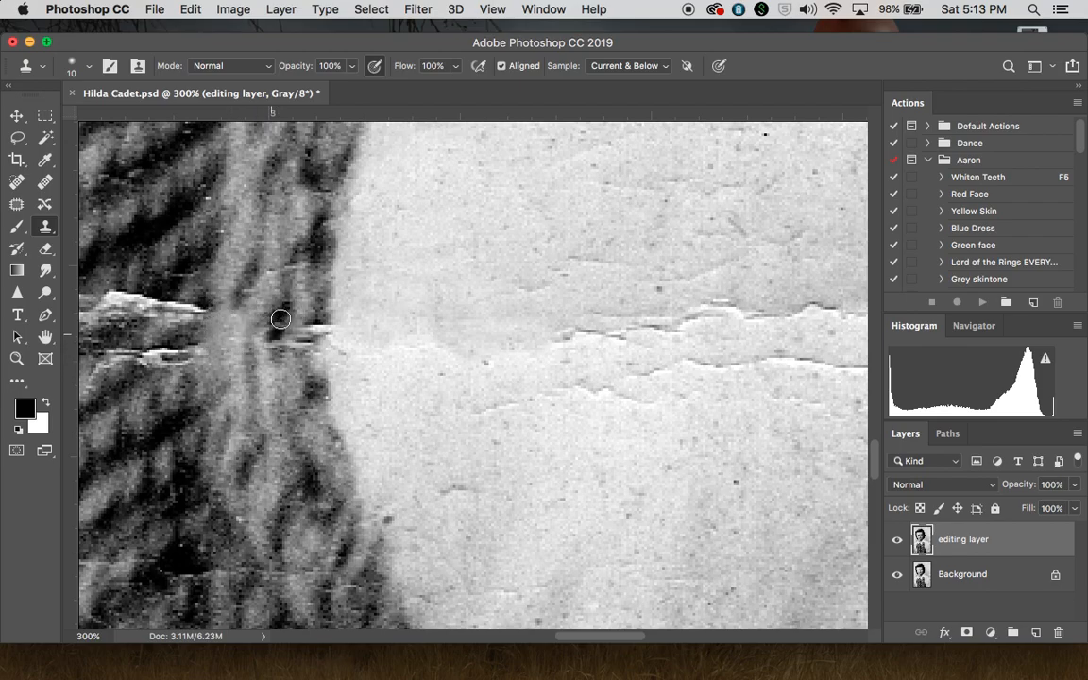
pyautogui.keyDown('alt'); pyautogui.click(281, 315); pyautogui.keyUp('alt')
pyautogui.moveTo(276, 330); pyautogui.dragTo(281, 350)
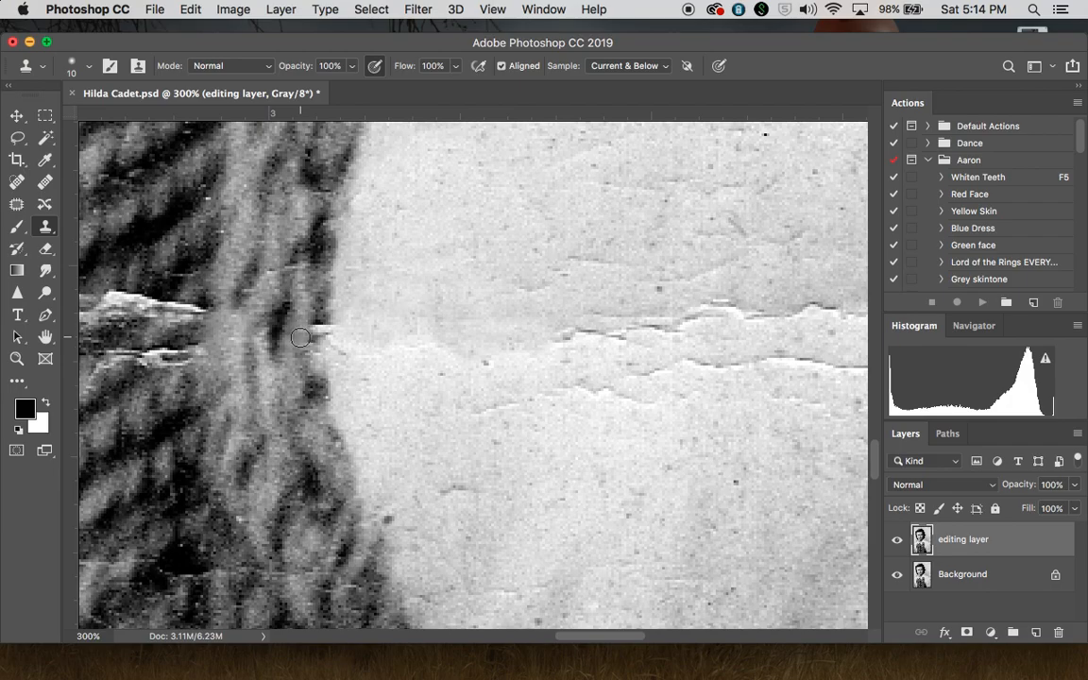
pyautogui.moveTo(307, 336); pyautogui.dragTo(303, 350)
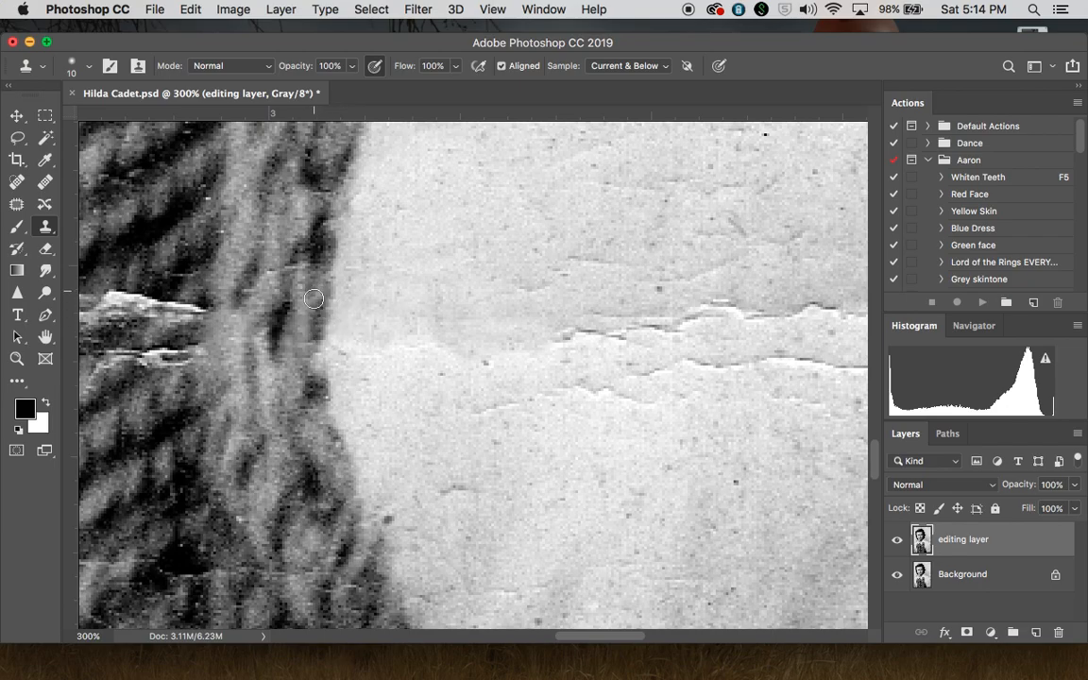
pyautogui.click(318, 304)
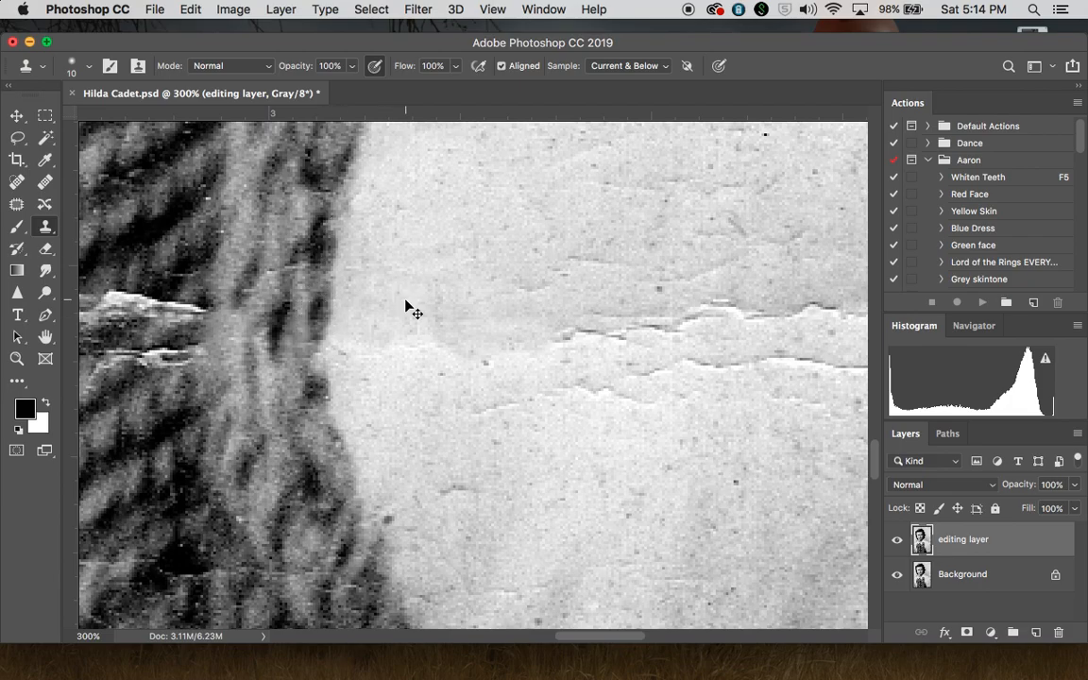
# - Compare the cloned repair with the original by switching the editing layer's visibility off and on at 100% magnification
pyautogui.press('super+minus')
pyautogui.press('super+minus')
pyautogui.press('super+minus')
pyautogui.press('super+equal')
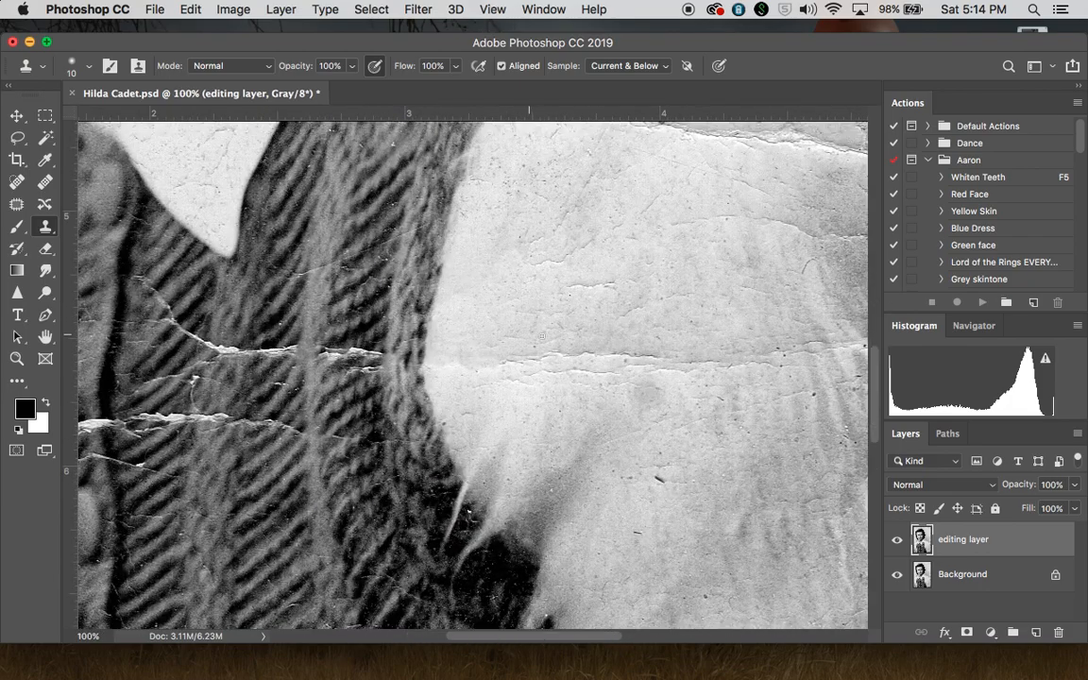
pyautogui.click(897, 539)
pyautogui.click(898, 539)
pyautogui.click(898, 539)
pyautogui.click(898, 539)
pyautogui.click(897, 539)
pyautogui.click(898, 539)
pyautogui.click(898, 540)
pyautogui.click(898, 539)
pyautogui.click(898, 539)
pyautogui.click(898, 540)
# - Examine the striped jacket, collar and face for the remaining cracks and spots
pyautogui.hscroll(-10, 300, 290)
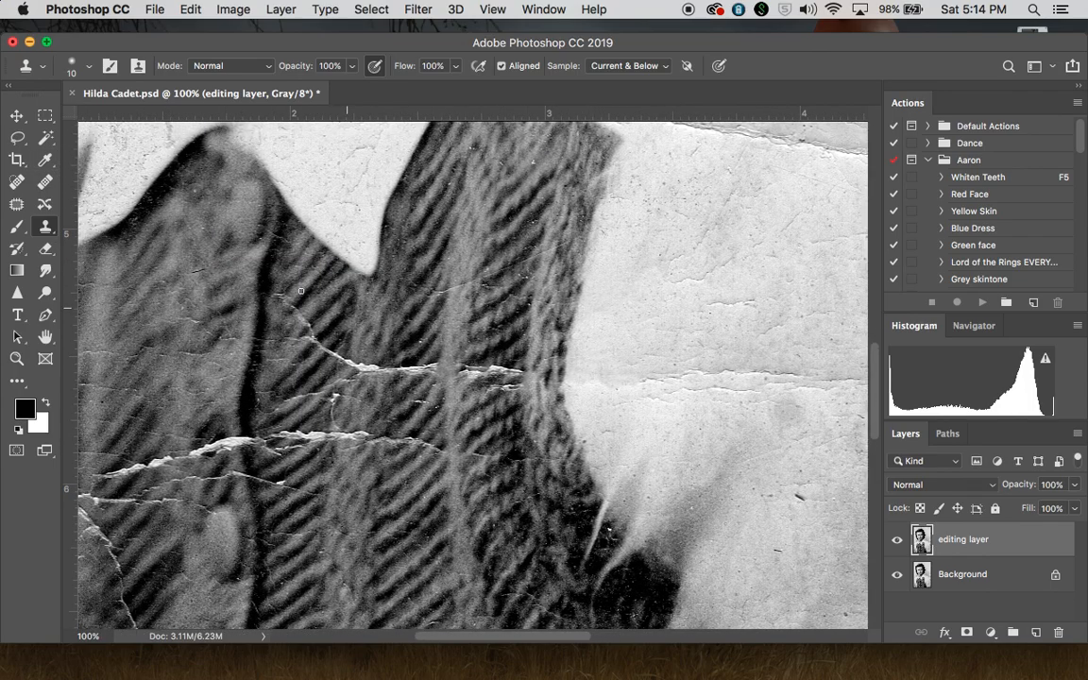
pyautogui.scroll(-5, 300, 290)
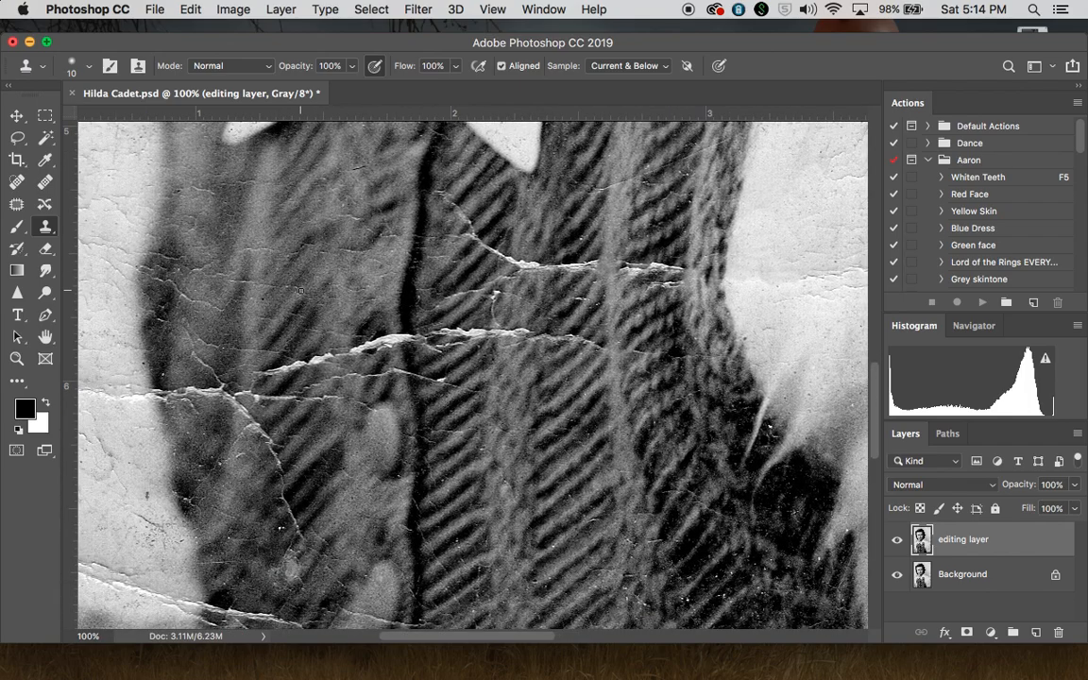
pyautogui.scroll(-3, 300, 290)
pyautogui.hscroll(-15, 301, 290)
pyautogui.hscroll(8, 301, 290)
pyautogui.hscroll(-3, 301, 290)
pyautogui.scroll(1, 300, 290)
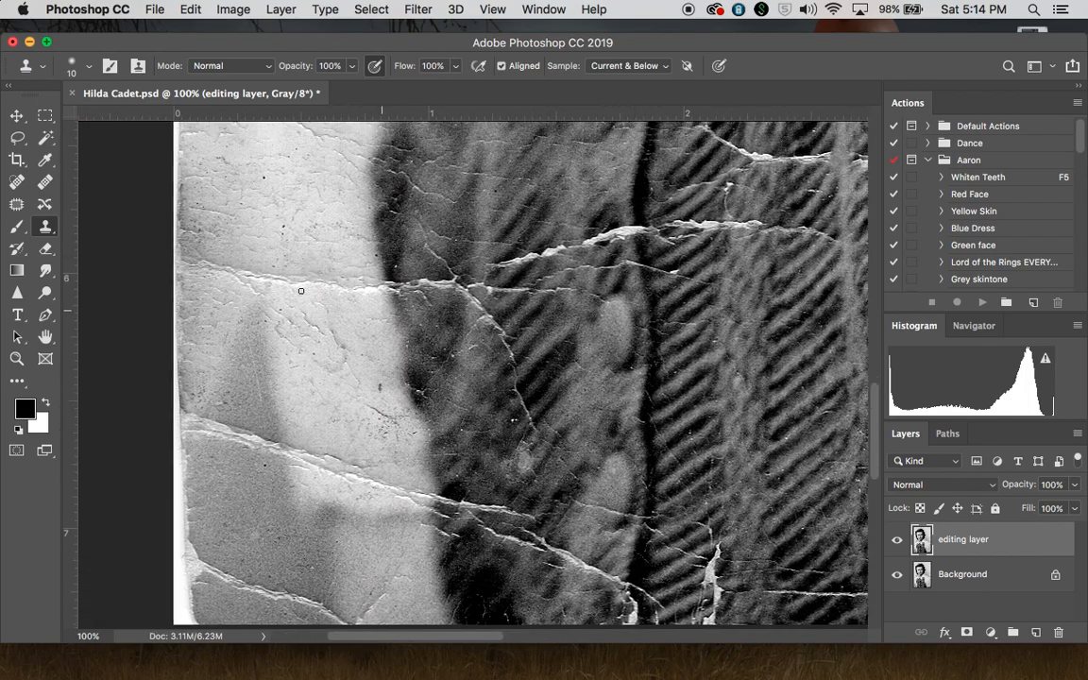
pyautogui.scroll(12, 301, 290)
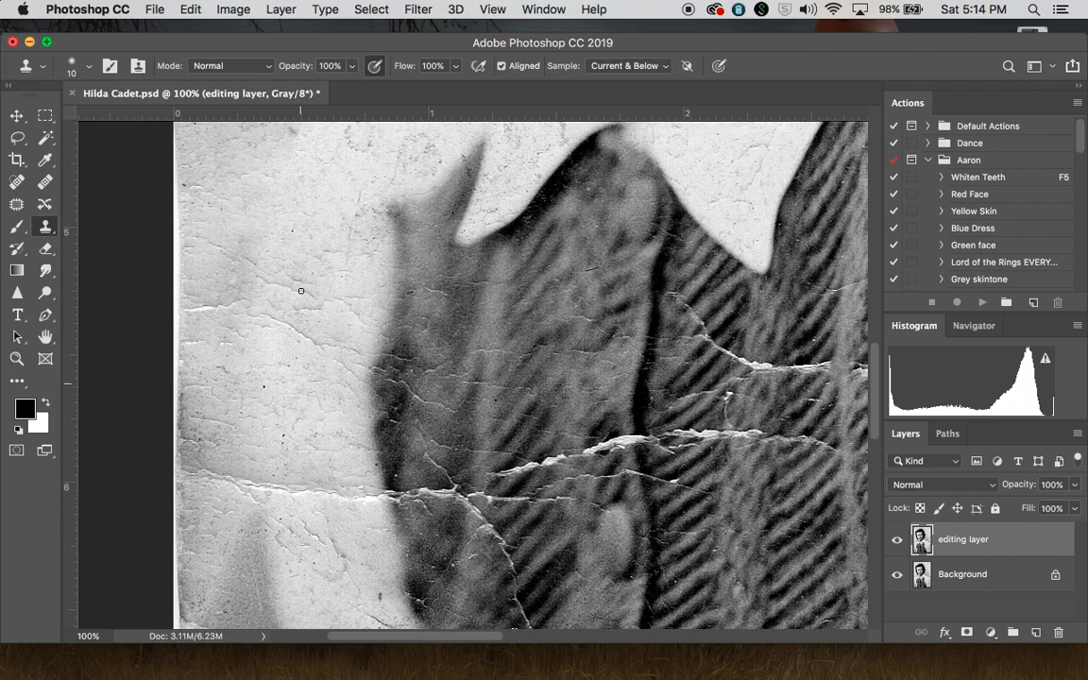
pyautogui.hscroll(4, 301, 290)
pyautogui.scroll(15, 300, 290)
pyautogui.hscroll(-1, 300, 289)
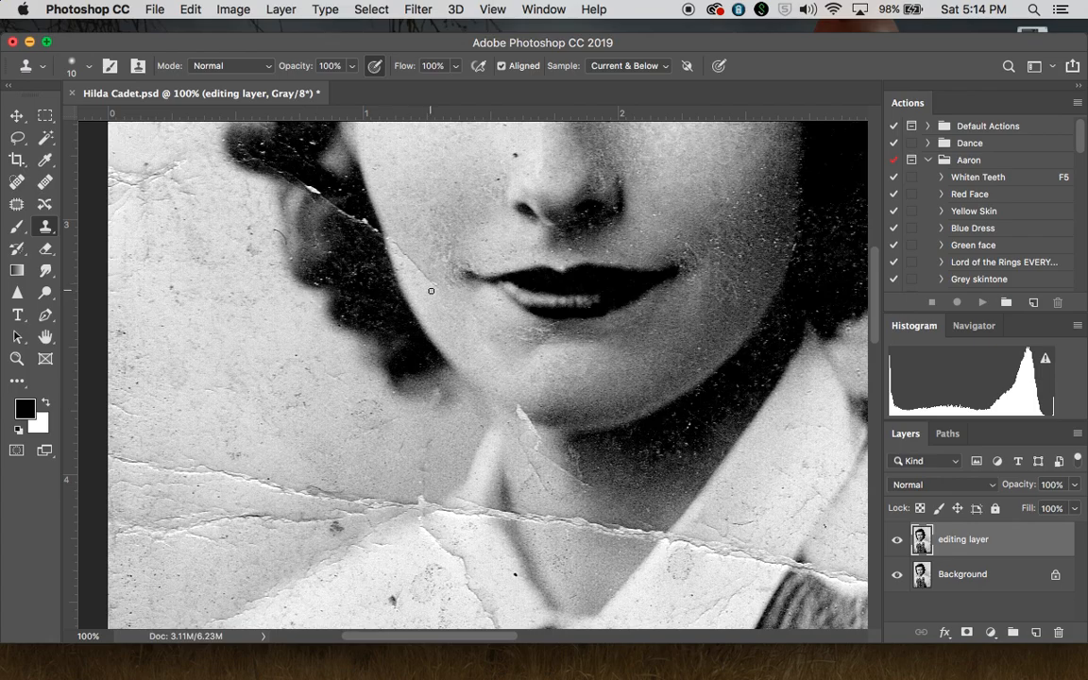
pyautogui.scroll(3, 431, 290)
pyautogui.hscroll(3, 431, 290)
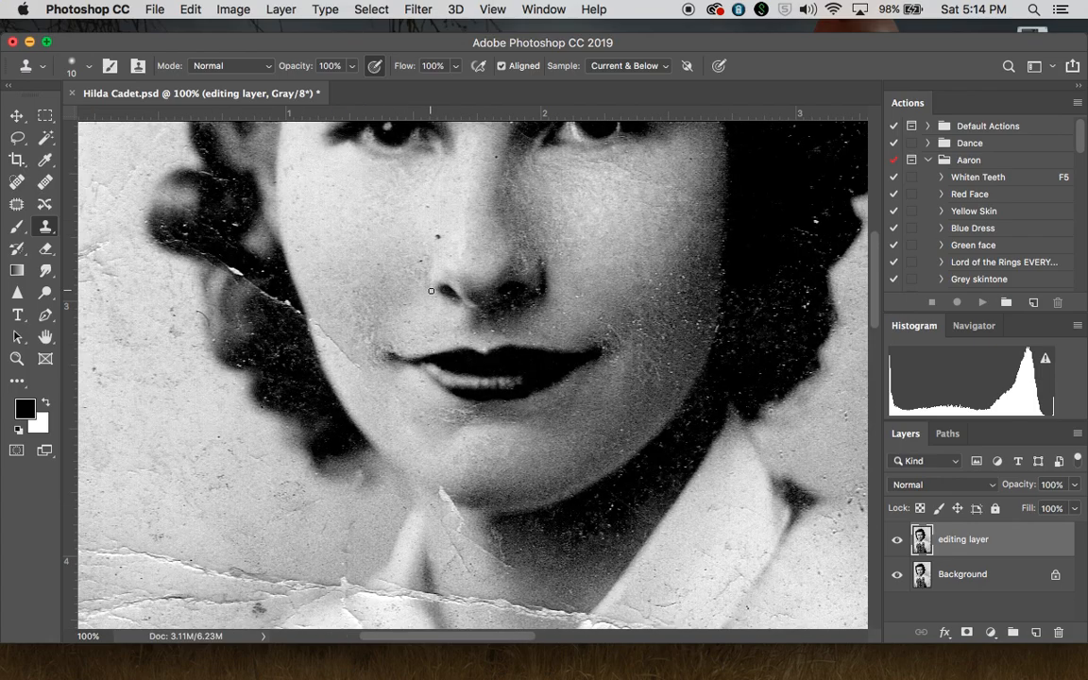
pyautogui.scroll(4, 431, 290)
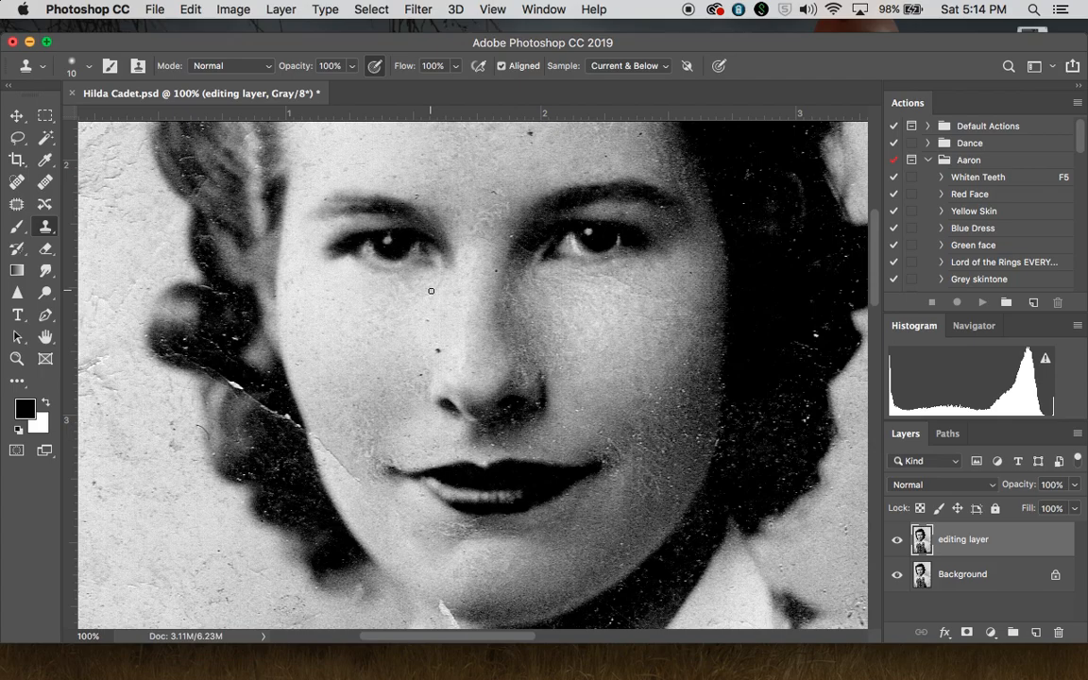
# - Choose the Healing Brush and set its size to 25 for repairing the neck area below the chin
pyautogui.click(48, 182)
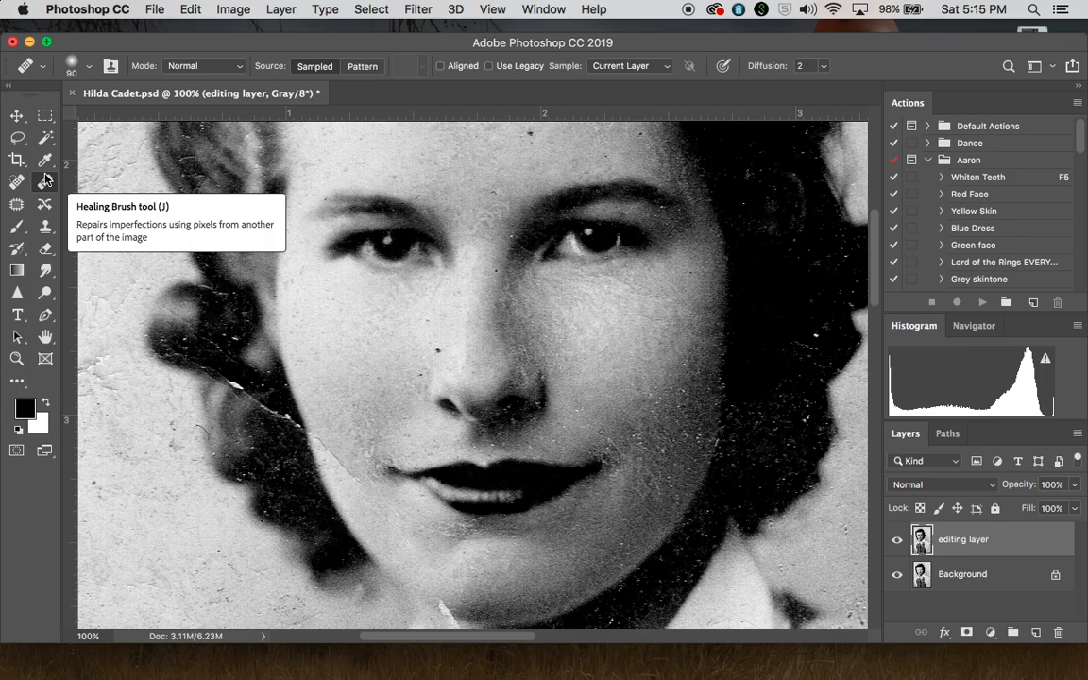
pyautogui.click(353, 192)
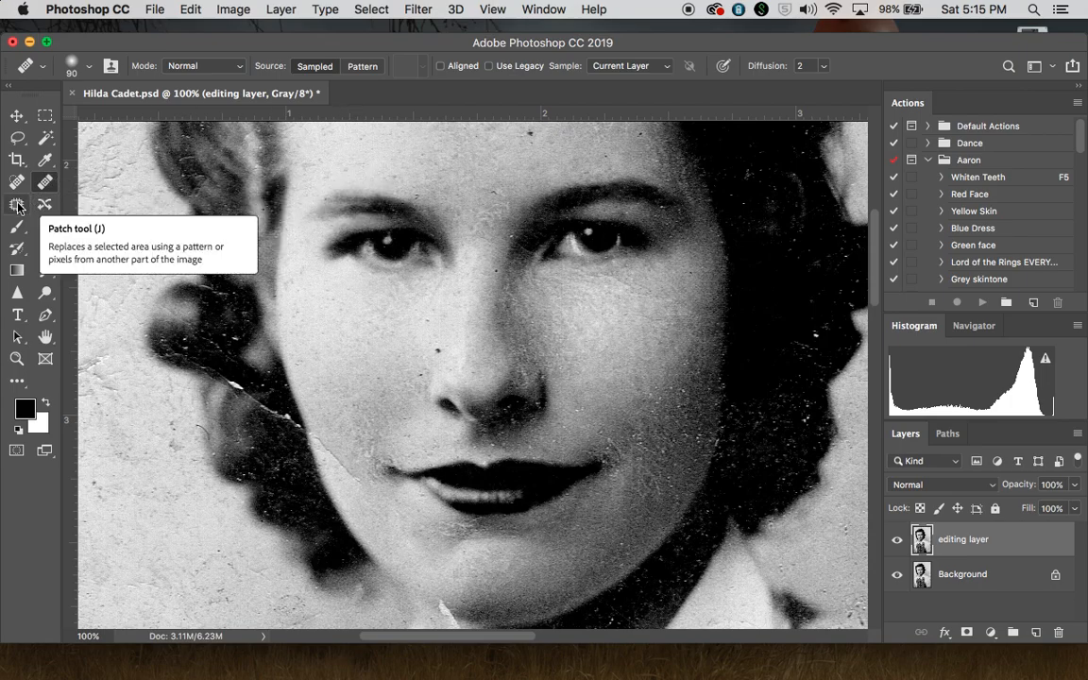
pyautogui.click(51, 182)
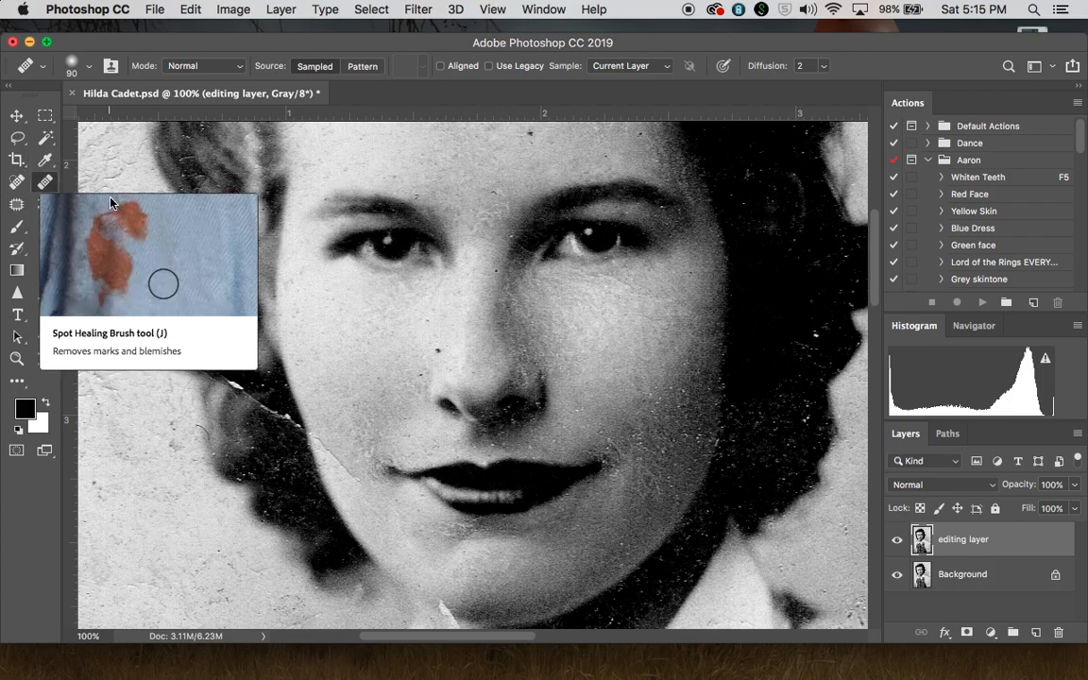
pyautogui.scroll(5, 354, 226)
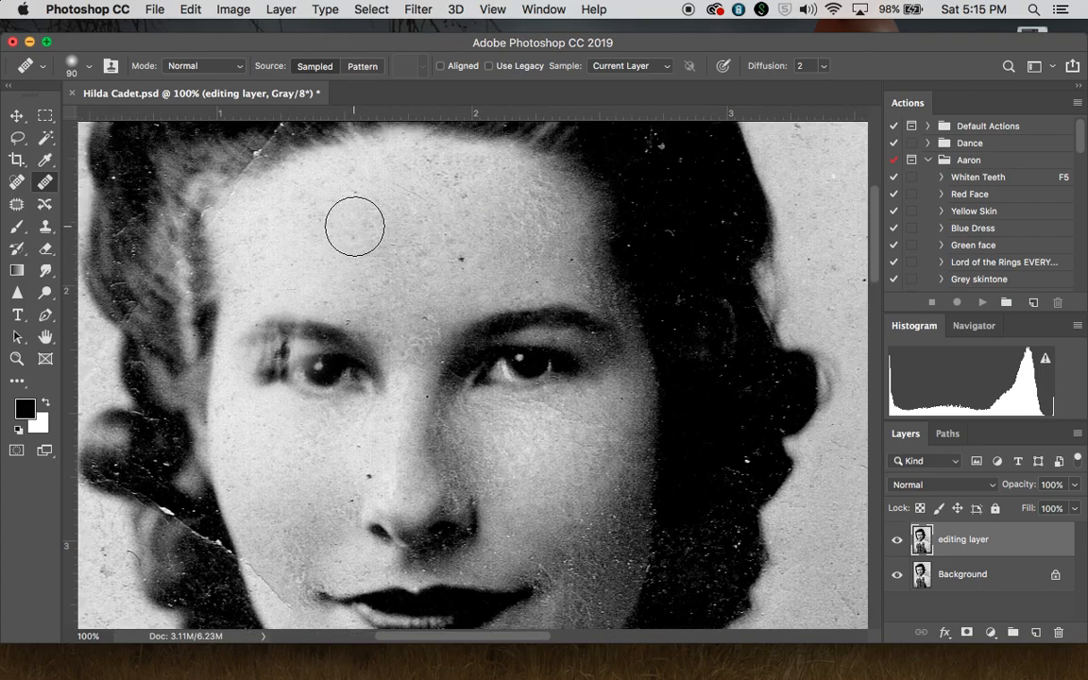
pyautogui.scroll(3, 355, 227)
pyautogui.hscroll(-5, 354, 226)
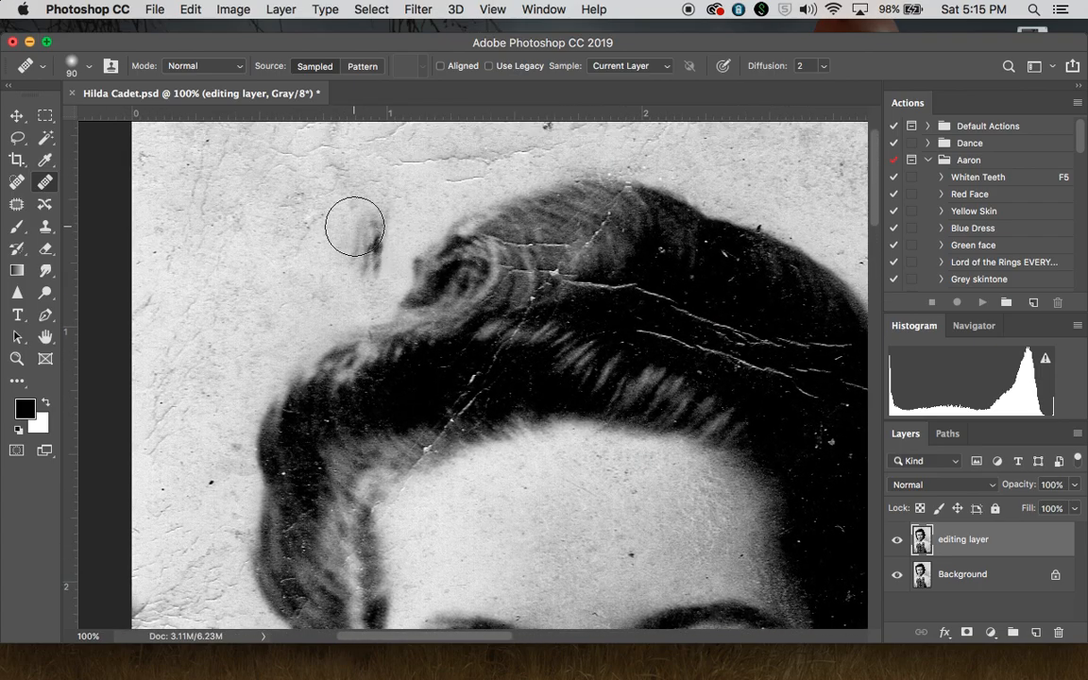
pyautogui.scroll(-9, 354, 226)
pyautogui.hscroll(5, 354, 227)
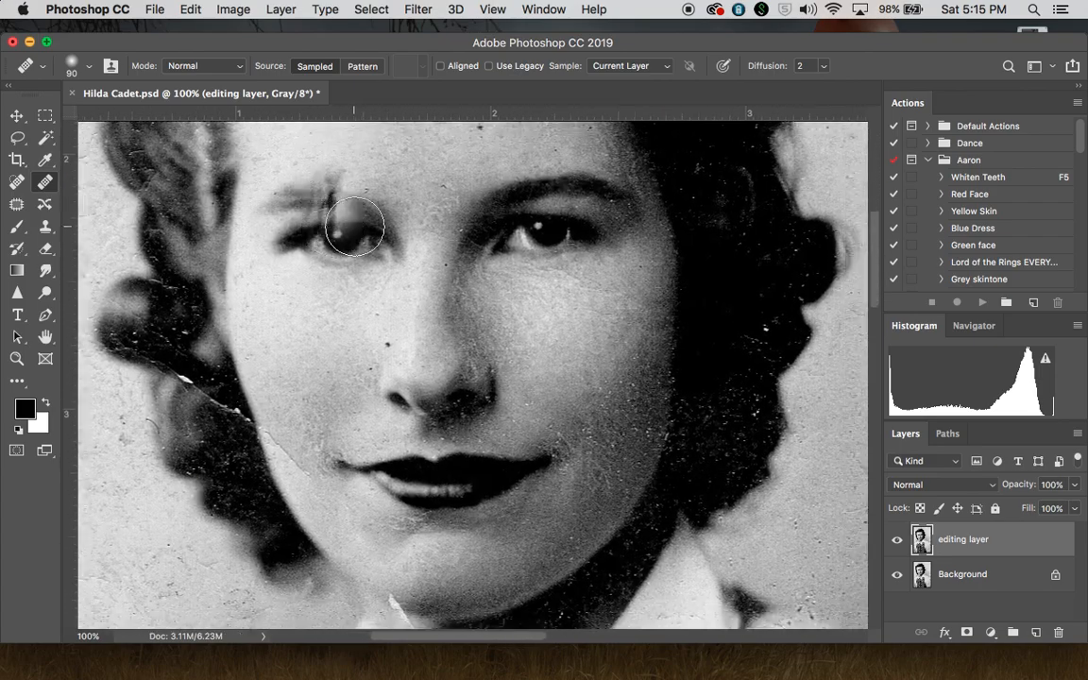
pyautogui.scroll(-6, 354, 227)
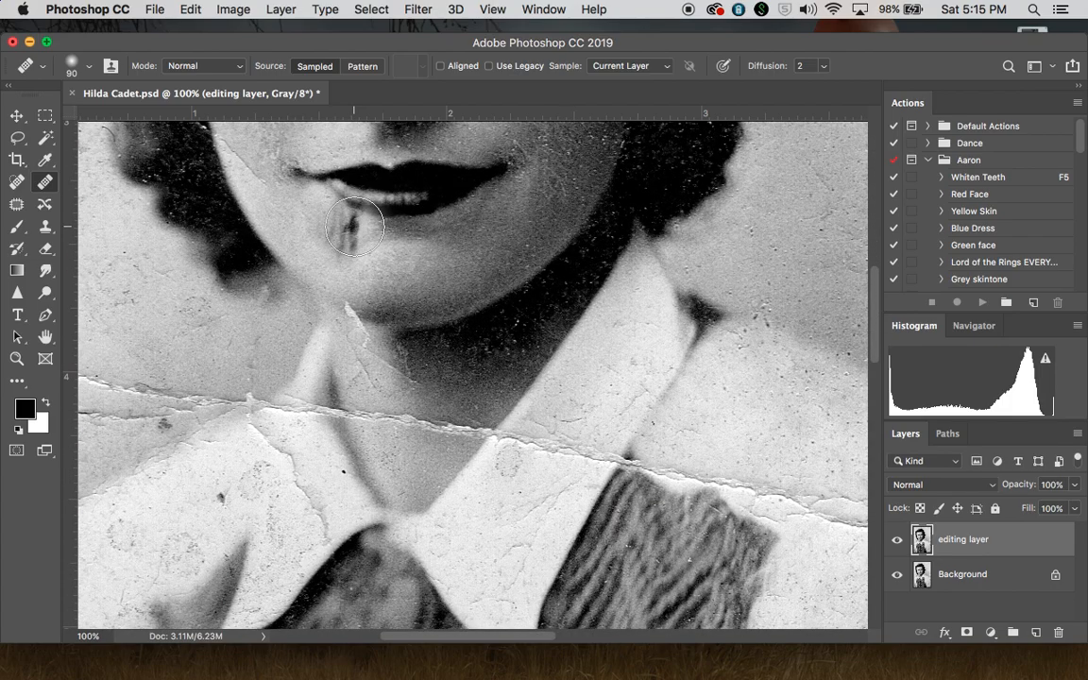
pyautogui.press('super+plus')
pyautogui.press('super+plus')
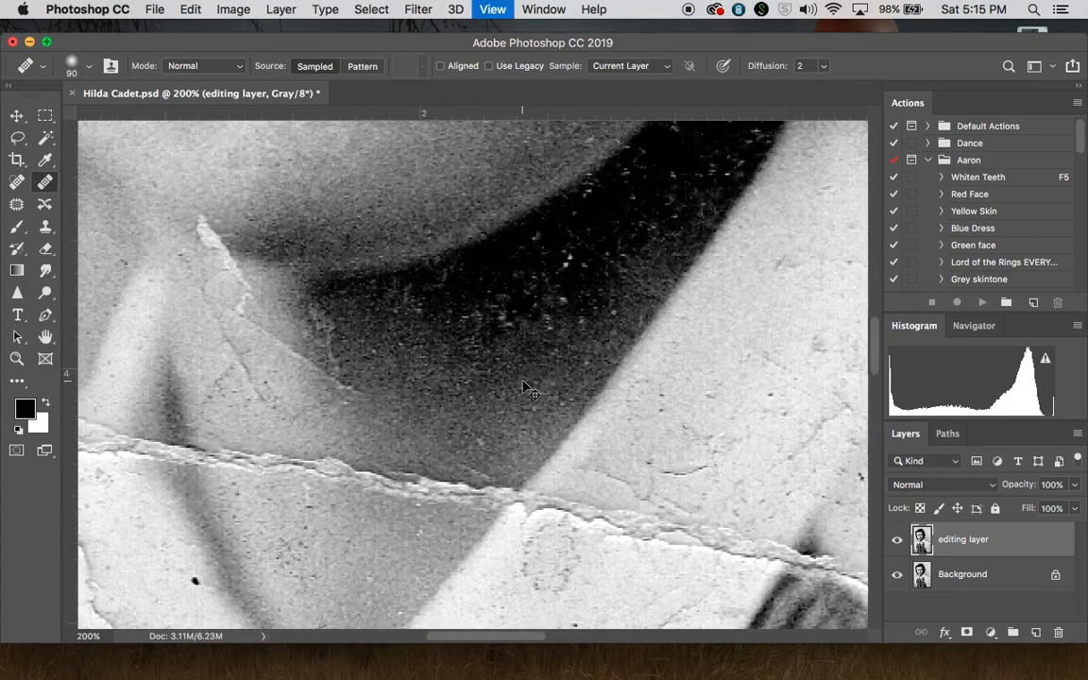
pyautogui.press('super+minus')
pyautogui.moveTo(512, 373); pyautogui.dragTo(510, 394)
pyautogui.press('[')
pyautogui.press('[')
pyautogui.press('[')
pyautogui.press('[')
pyautogui.press('[')
pyautogui.press('[')
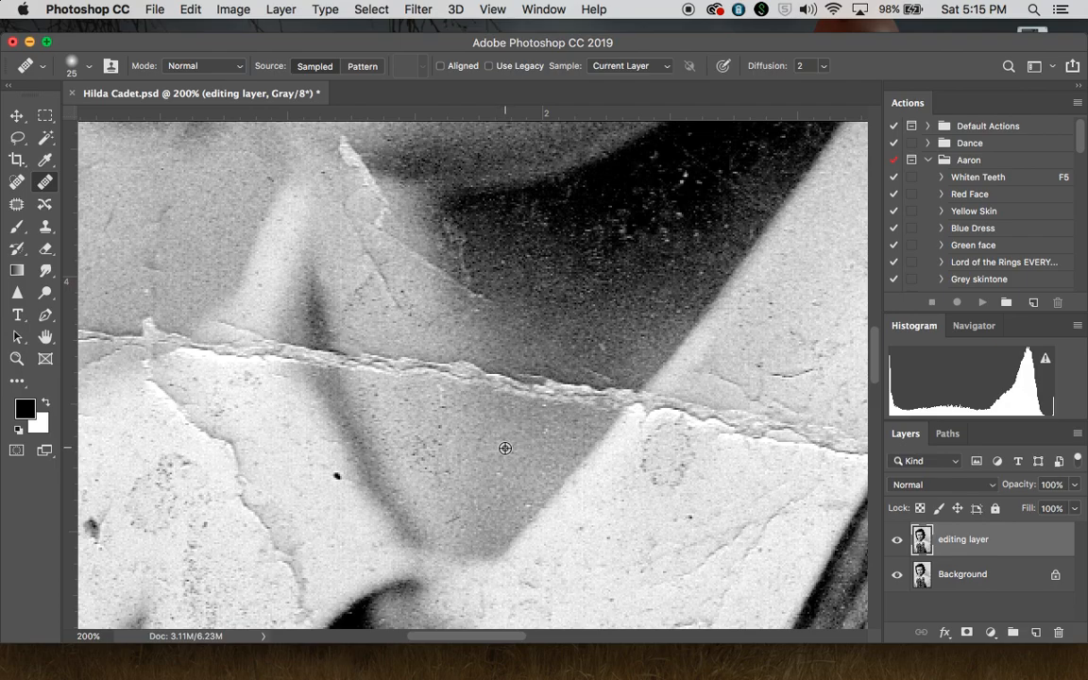
# - Heal the horizontal crack across the neck between the two collar edges using clean skin texture sampled below it
pyautogui.keyDown('alt'); pyautogui.click(504, 447); pyautogui.keyUp('alt')
pyautogui.moveTo(526, 390)
pyautogui.mouseDown()
pyautogui.moveTo(561, 399)
pyautogui.moveTo(553, 381)
pyautogui.moveTo(510, 390)
pyautogui.moveTo(428, 371)
pyautogui.moveTo(471, 384)
pyautogui.moveTo(316, 347)
pyautogui.moveTo(329, 378)
pyautogui.mouseUp()
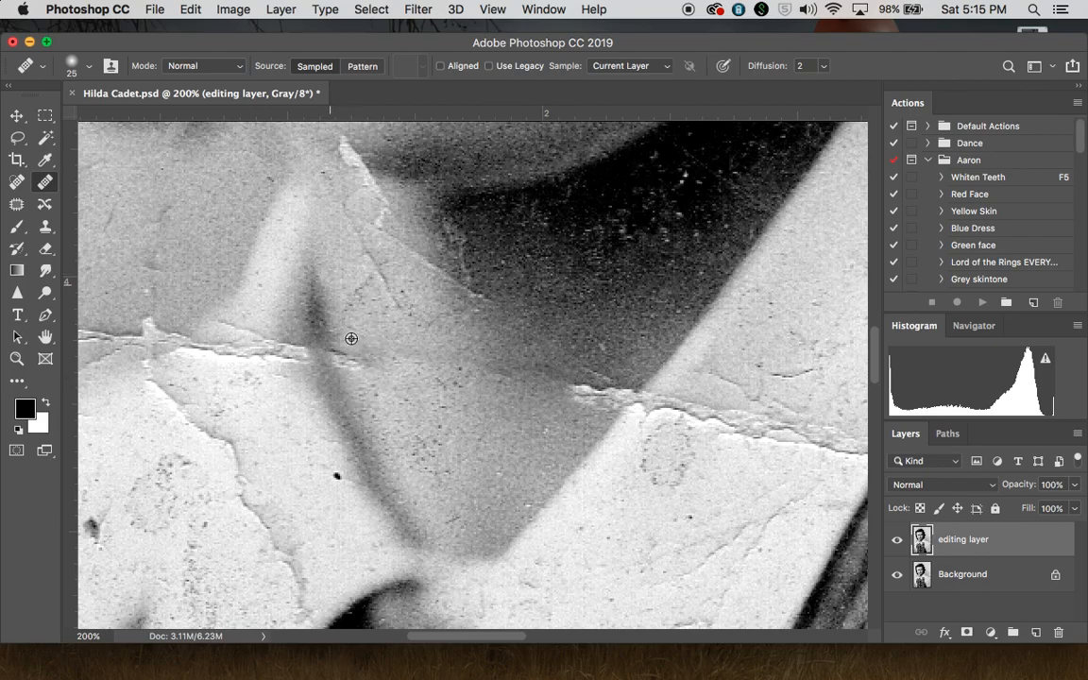
pyautogui.keyDown('alt'); pyautogui.click(506, 453); pyautogui.keyUp('alt')
pyautogui.moveTo(447, 396)
pyautogui.mouseDown()
pyautogui.moveTo(396, 350)
pyautogui.moveTo(390, 378)
pyautogui.moveTo(420, 432)
pyautogui.mouseUp()
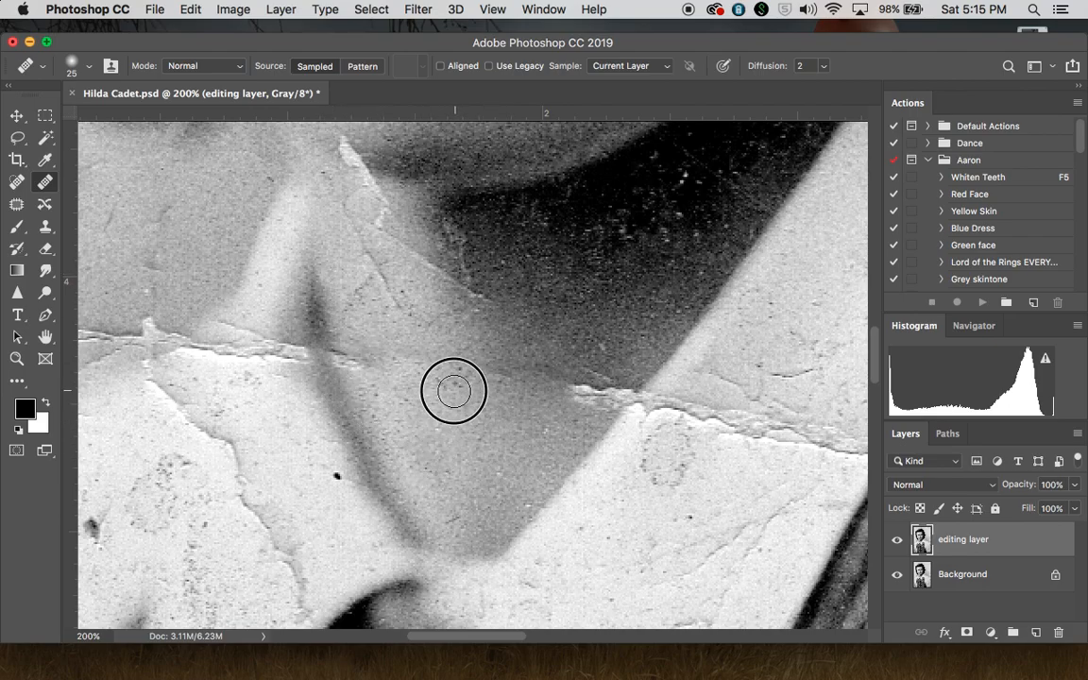
pyautogui.moveTo(422, 357)
pyautogui.mouseDown()
pyautogui.moveTo(400, 357)
pyautogui.moveTo(507, 360)
pyautogui.moveTo(573, 388)
pyautogui.moveTo(626, 384)
pyautogui.moveTo(582, 413)
pyautogui.moveTo(602, 393)
pyautogui.moveTo(585, 396)
pyautogui.mouseUp()
pyautogui.keyDown('alt'); pyautogui.click(522, 429); pyautogui.keyUp('alt')
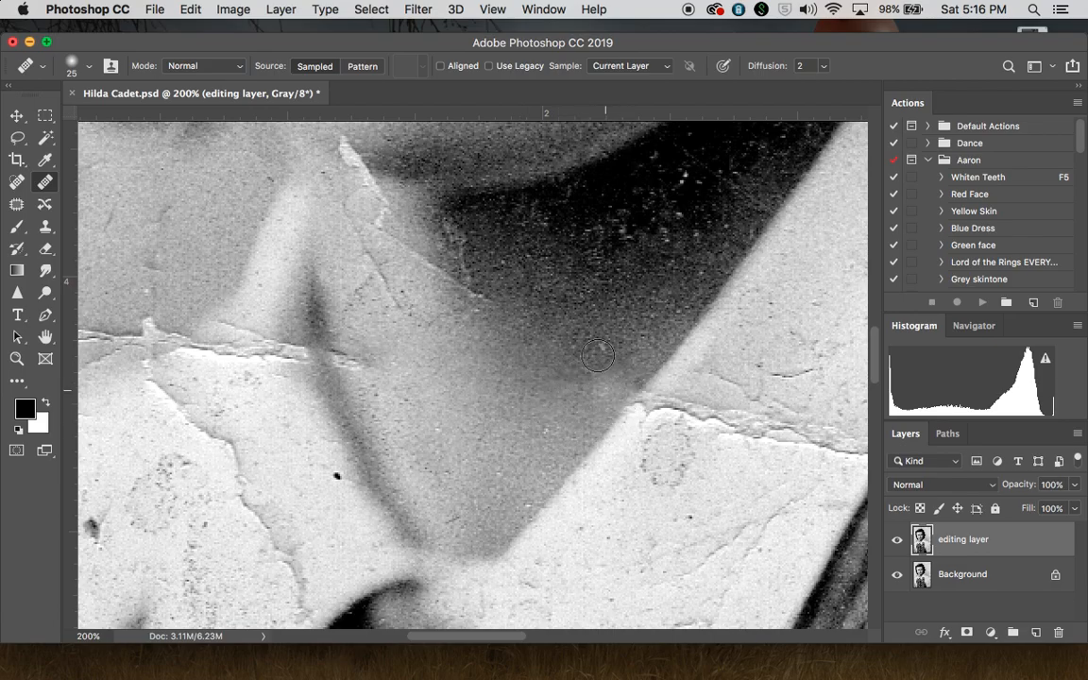
# - Heal the crack across the light collar beside the dark neck shadow, sampling clean collar texture around it
pyautogui.press('super+equal')
pyautogui.press('super+equal')
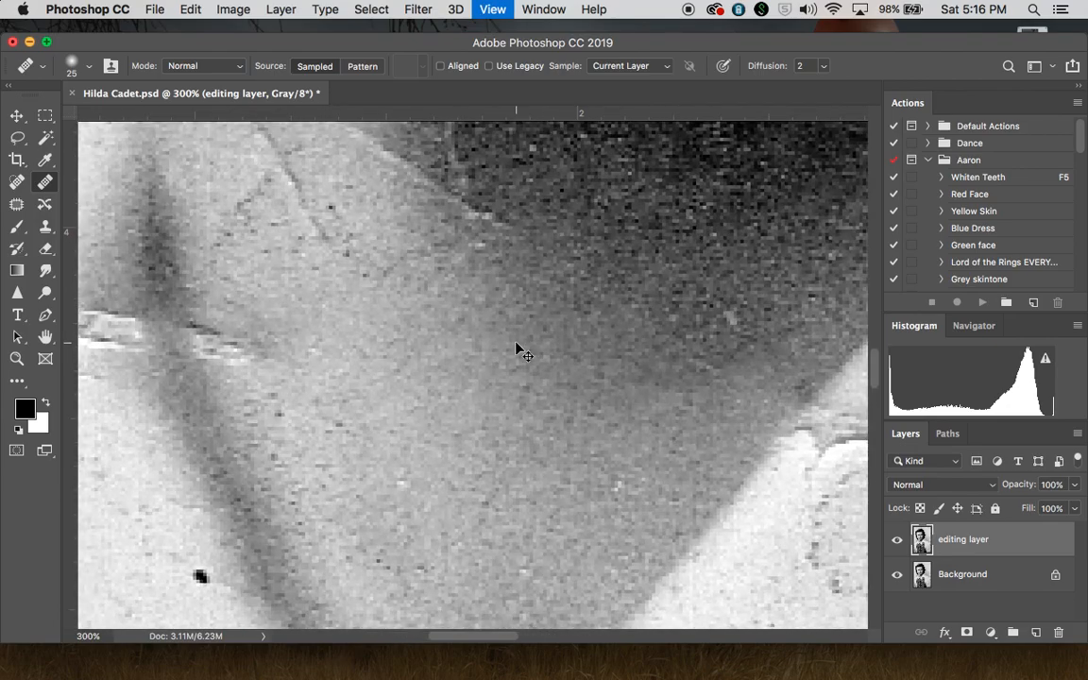
pyautogui.scroll(5, 506, 347)
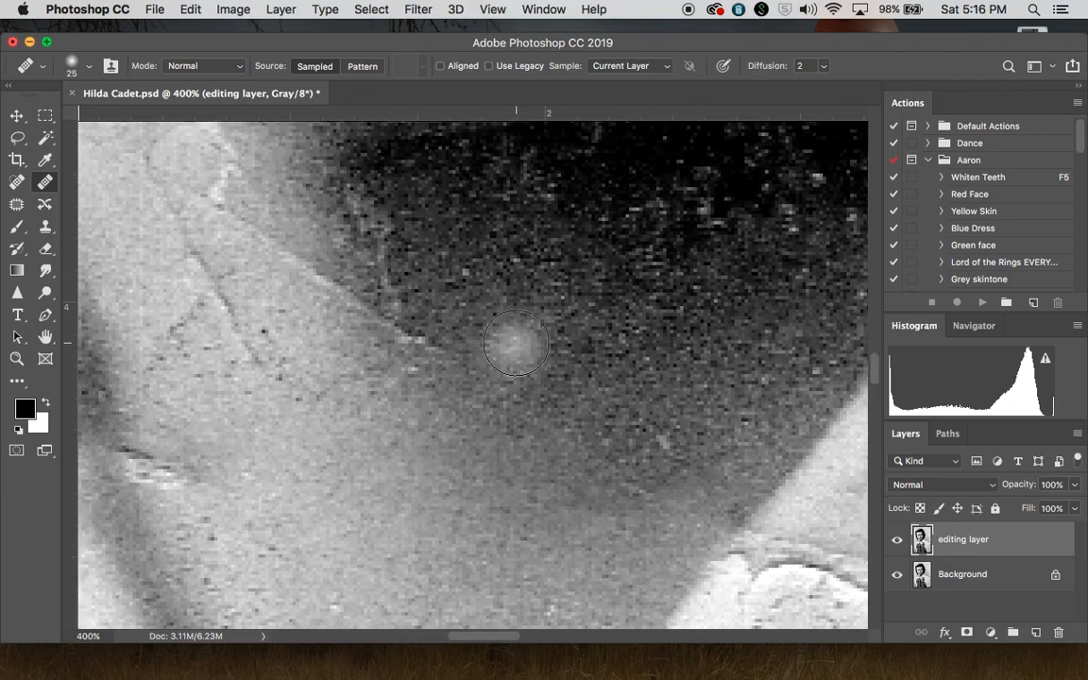
pyautogui.scroll(-5, 651, 406)
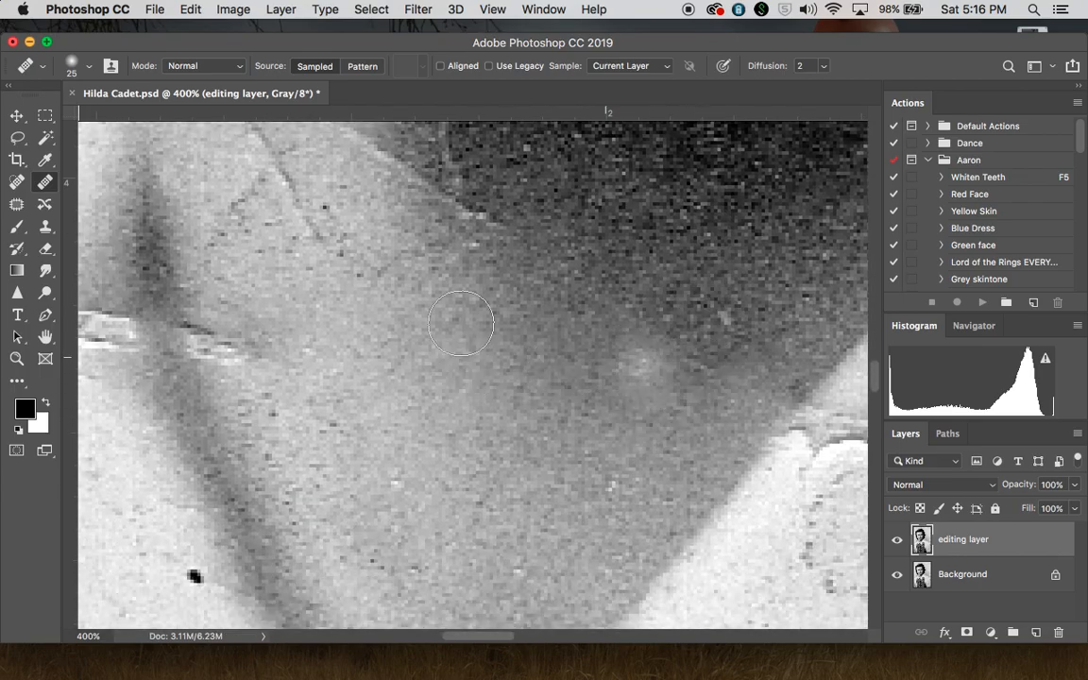
pyautogui.hscroll(-10, 415, 333)
pyautogui.keyDown('alt'); pyautogui.click(368, 416); pyautogui.keyUp('alt')
pyautogui.click(360, 333)
pyautogui.keyDown('alt'); pyautogui.click(343, 418); pyautogui.keyUp('alt')
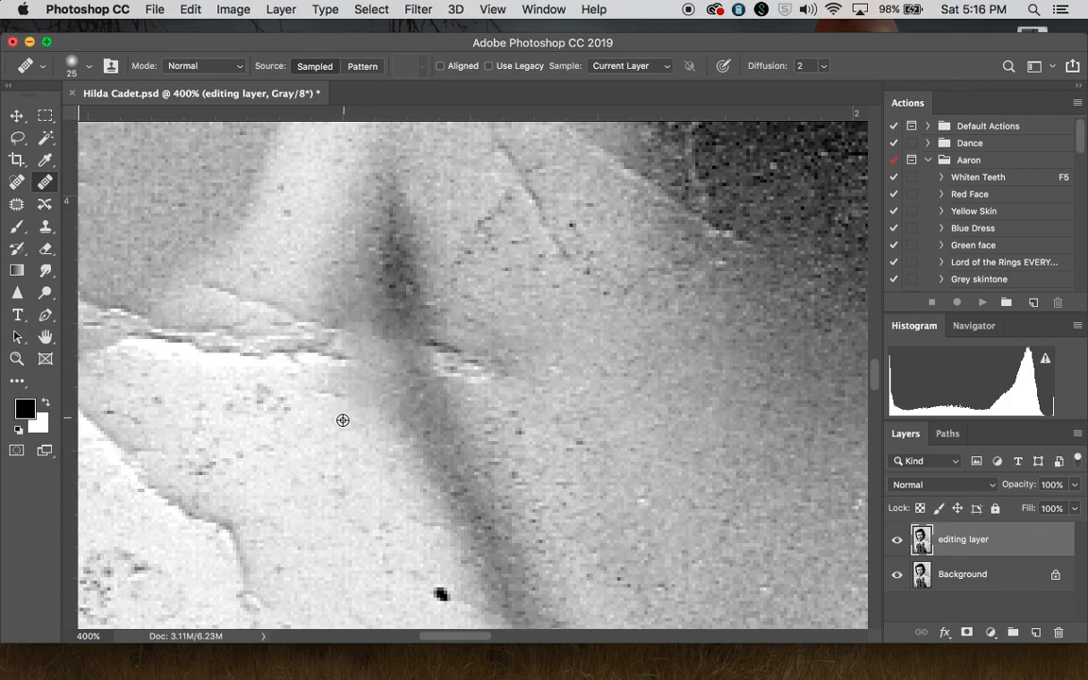
pyautogui.click(322, 350)
pyautogui.keyDown('alt'); pyautogui.click(299, 230); pyautogui.keyUp('alt')
pyautogui.moveTo(253, 307)
pyautogui.mouseDown()
pyautogui.moveTo(203, 302)
pyautogui.moveTo(218, 303)
pyautogui.moveTo(160, 335)
pyautogui.mouseUp()
pyautogui.keyDown('alt'); pyautogui.click(277, 279); pyautogui.keyUp('alt')
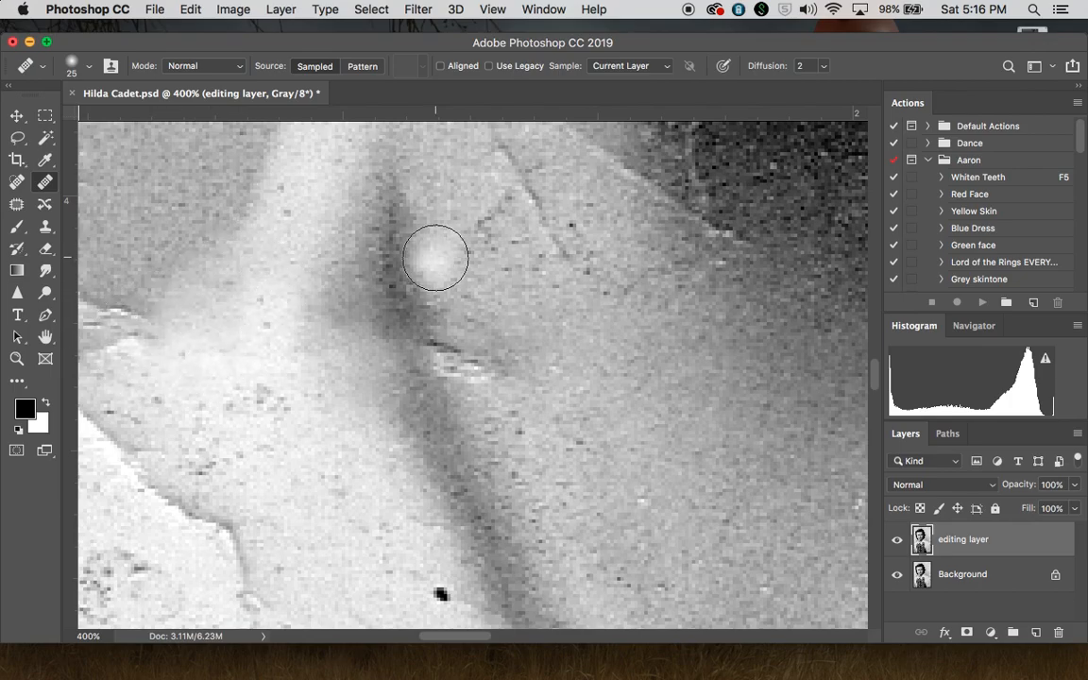
# - Heal the crack remnant on the neck just beside the dark collar shadow, using a brush size of 10
pyautogui.scroll(3, 435, 258)
pyautogui.scroll(-3, 436, 258)
pyautogui.moveTo(373, 345)
pyautogui.mouseDown()
pyautogui.moveTo(383, 411)
pyautogui.moveTo(377, 382)
pyautogui.mouseUp()
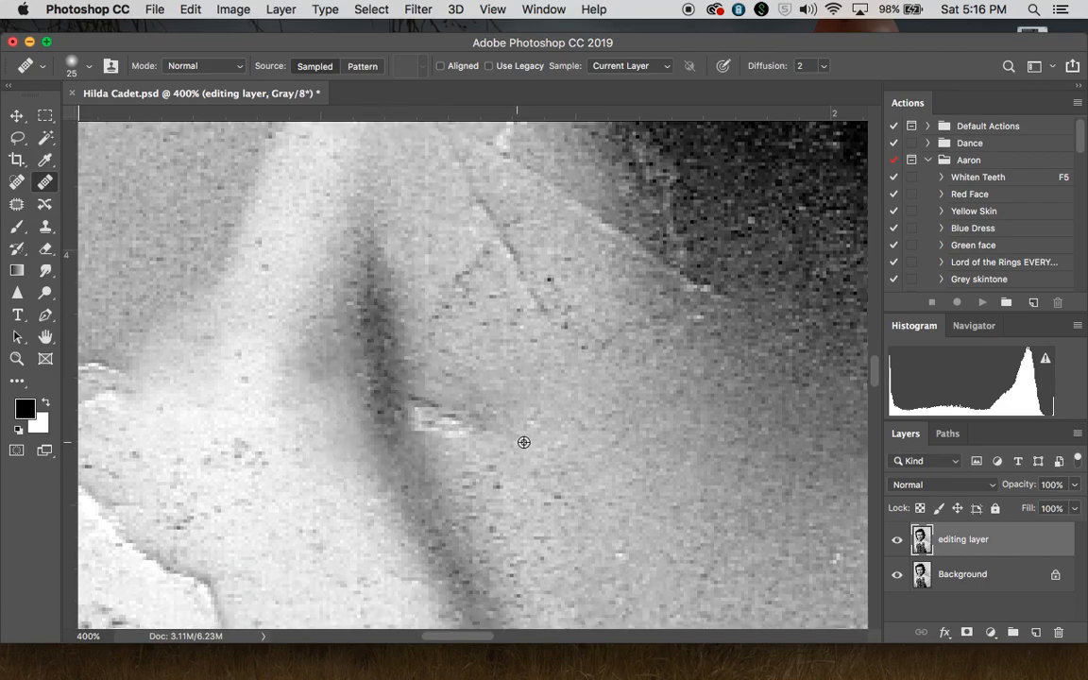
pyautogui.moveTo(493, 437)
pyautogui.mouseDown()
pyautogui.moveTo(437, 408)
pyautogui.moveTo(450, 437)
pyautogui.moveTo(446, 423)
pyautogui.mouseUp()
pyautogui.press('super+z')
pyautogui.moveTo(492, 410)
pyautogui.mouseDown()
pyautogui.moveTo(462, 411)
pyautogui.moveTo(465, 435)
pyautogui.moveTo(452, 399)
pyautogui.moveTo(443, 433)
pyautogui.moveTo(429, 382)
pyautogui.moveTo(439, 440)
pyautogui.moveTo(418, 387)
pyautogui.mouseUp()
pyautogui.moveTo(554, 432)
pyautogui.mouseDown()
pyautogui.moveTo(501, 414)
pyautogui.moveTo(451, 428)
pyautogui.moveTo(426, 411)
pyautogui.mouseUp()
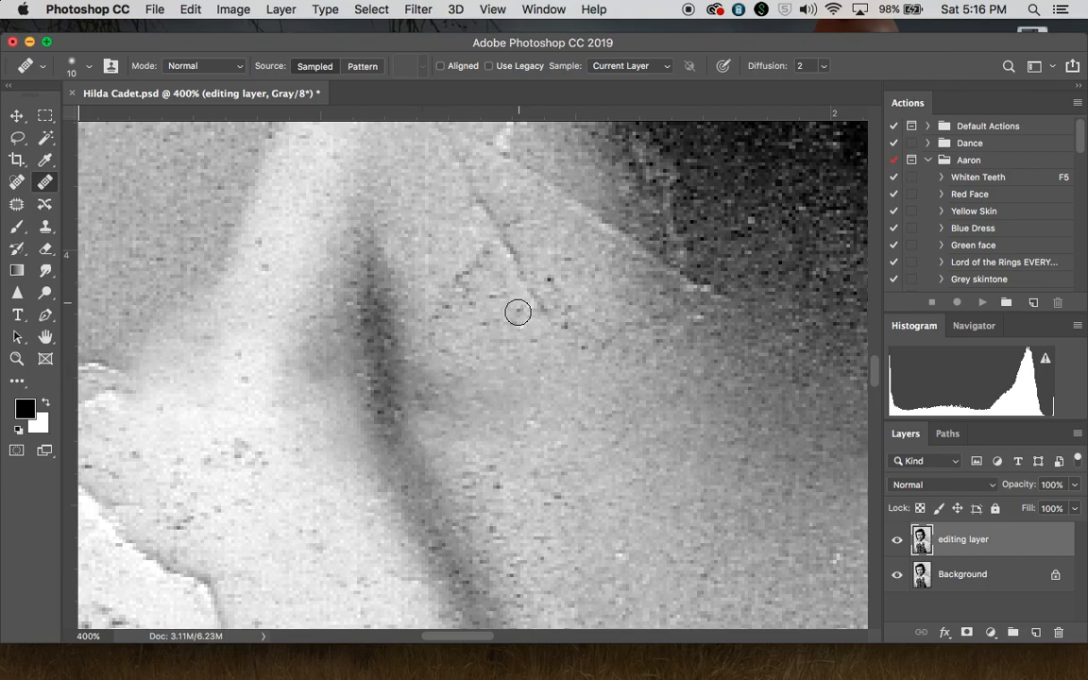
# - Heal the thin lines and dark specks on the neck above the collar shadow, beside the white tear under the chin
pyautogui.scroll(2, 499, 238)
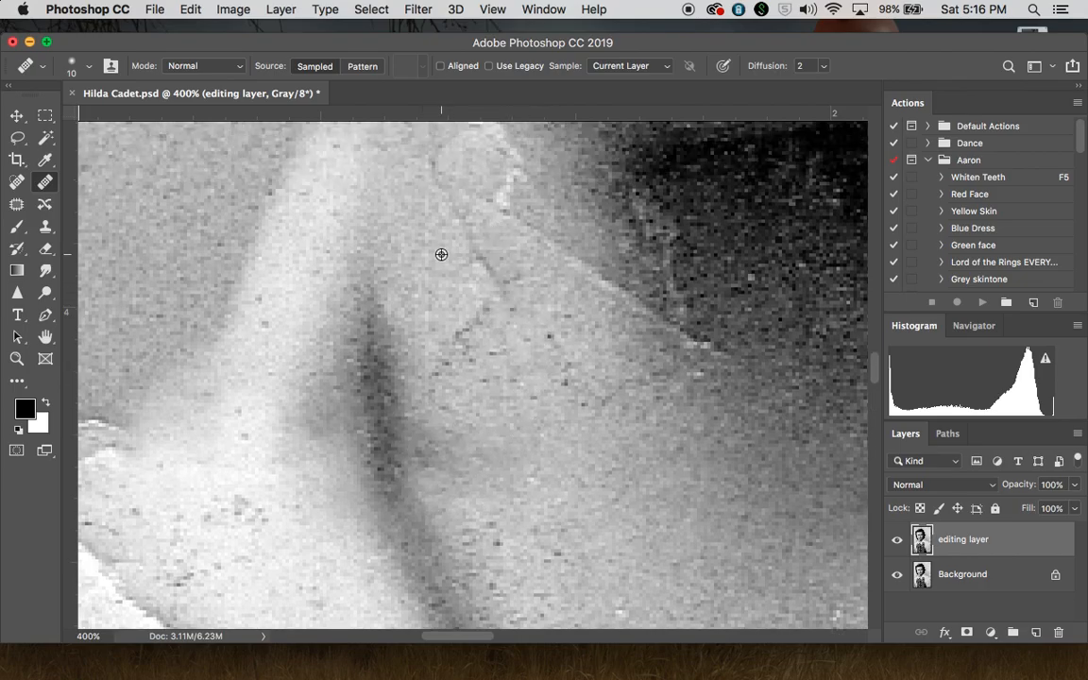
pyautogui.moveTo(469, 246)
pyautogui.mouseDown()
pyautogui.moveTo(484, 278)
pyautogui.moveTo(473, 300)
pyautogui.mouseUp()
pyautogui.scroll(3, 460, 287)
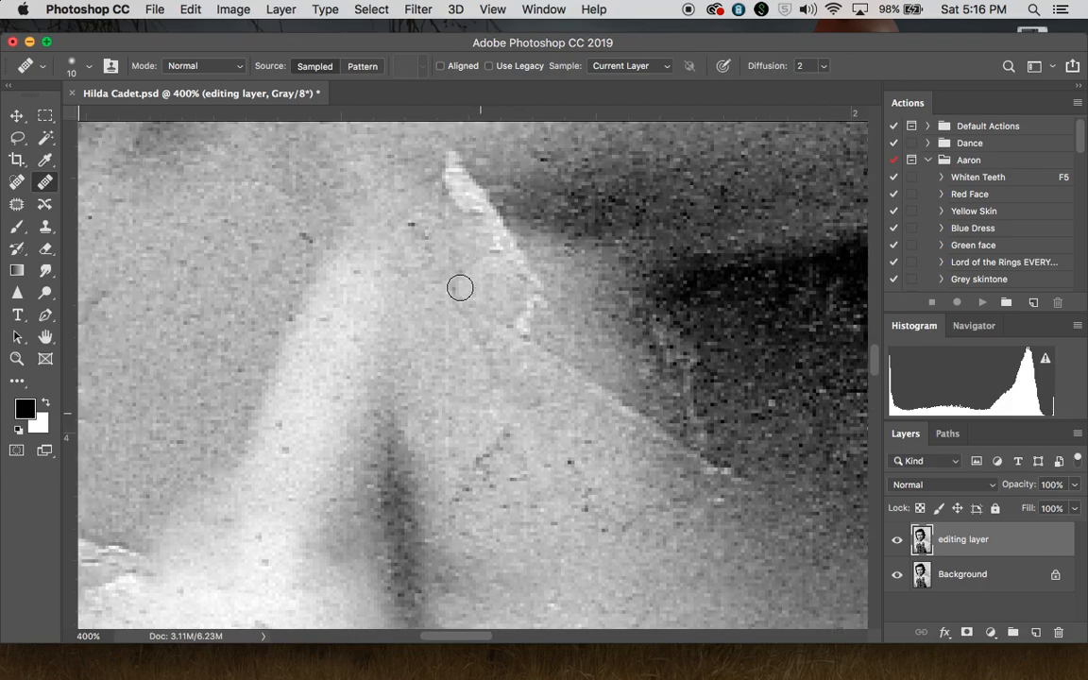
pyautogui.moveTo(489, 363)
pyautogui.mouseDown()
pyautogui.moveTo(454, 297)
pyautogui.moveTo(417, 301)
pyautogui.mouseUp()
pyautogui.scroll(3, 415, 301)
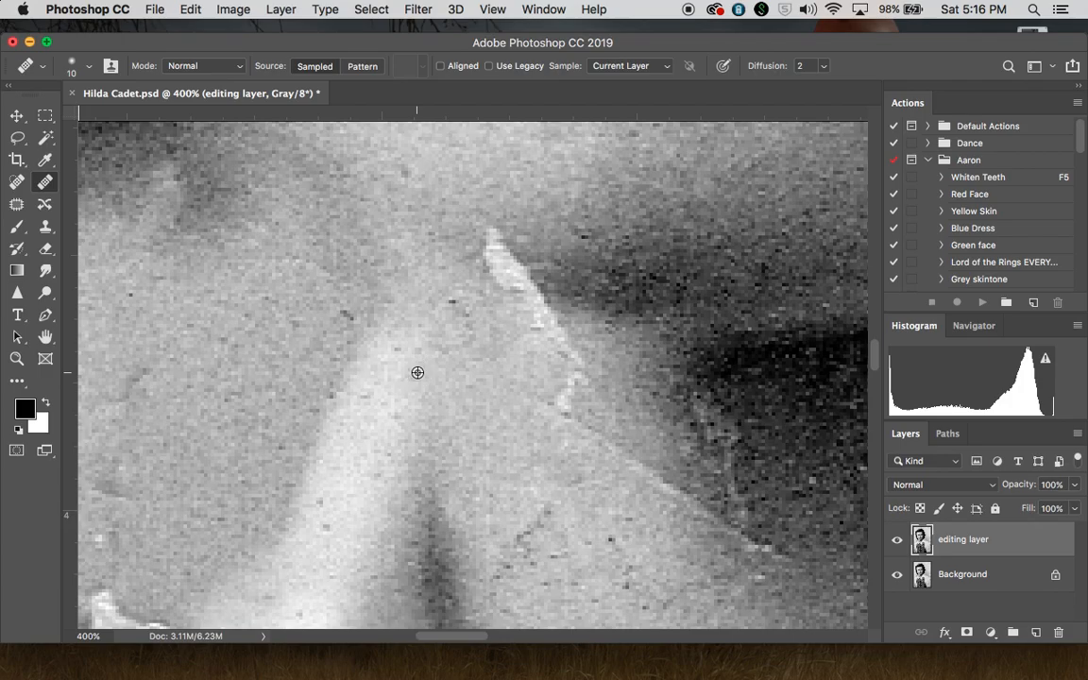
pyautogui.moveTo(403, 351); pyautogui.dragTo(436, 357)
pyautogui.moveTo(456, 299); pyautogui.dragTo(480, 365)
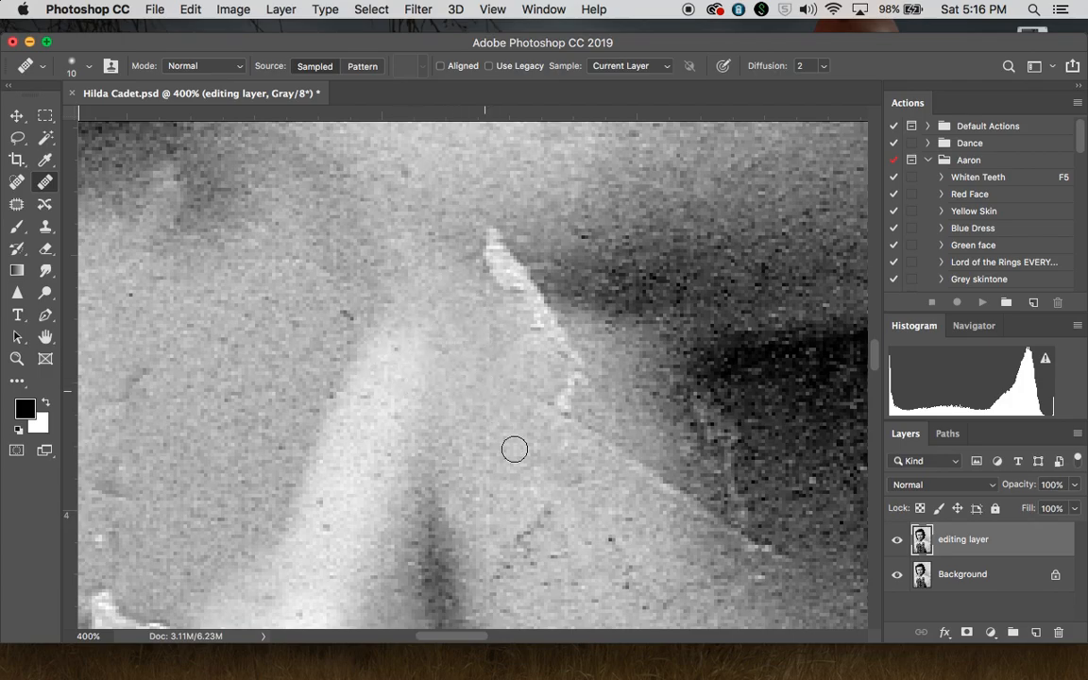
# - Heal the cluster of dark specks on the neck between the collar shadow and the diagonal white crack
pyautogui.scroll(-6, 515, 449)
pyautogui.hscroll(3, 515, 450)
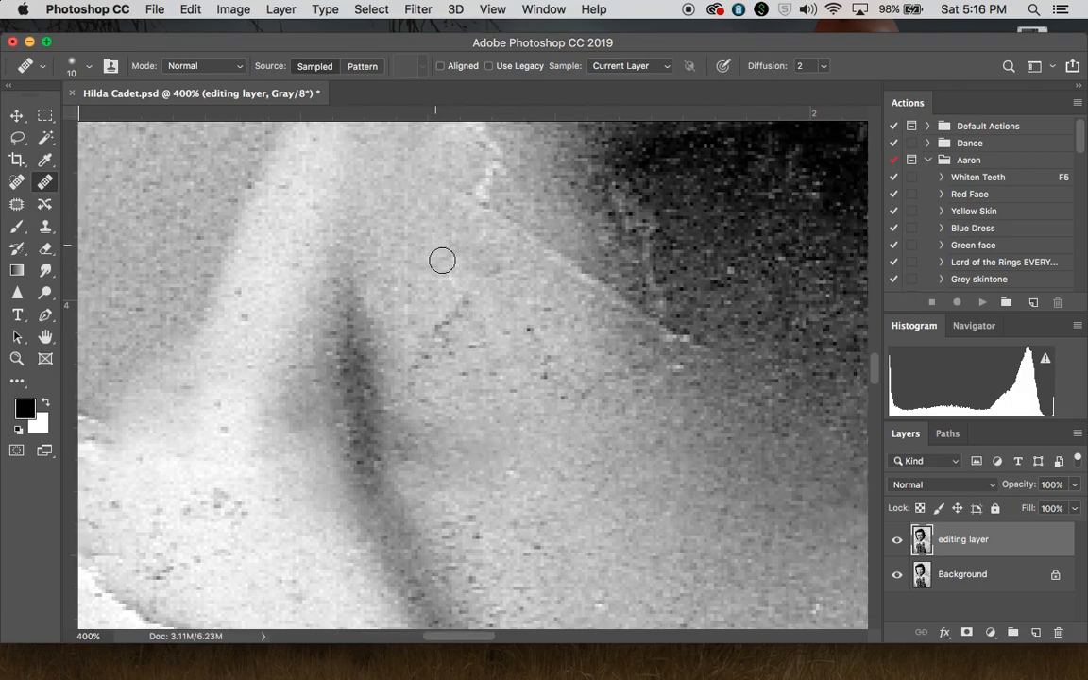
pyautogui.moveTo(444, 309)
pyautogui.mouseDown()
pyautogui.moveTo(481, 353)
pyautogui.moveTo(471, 370)
pyautogui.moveTo(460, 356)
pyautogui.moveTo(478, 353)
pyautogui.moveTo(502, 373)
pyautogui.moveTo(512, 336)
pyautogui.moveTo(544, 350)
pyautogui.moveTo(551, 389)
pyautogui.moveTo(503, 389)
pyautogui.moveTo(583, 376)
pyautogui.moveTo(549, 318)
pyautogui.moveTo(556, 376)
pyautogui.mouseUp()
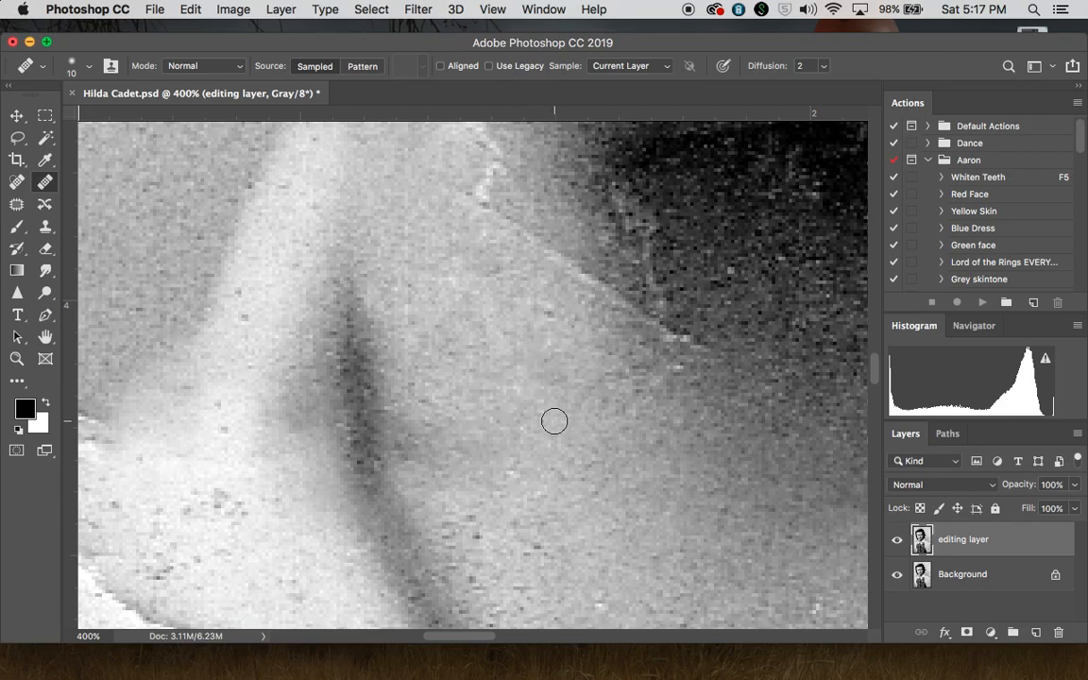
pyautogui.scroll(-3, 554, 421)
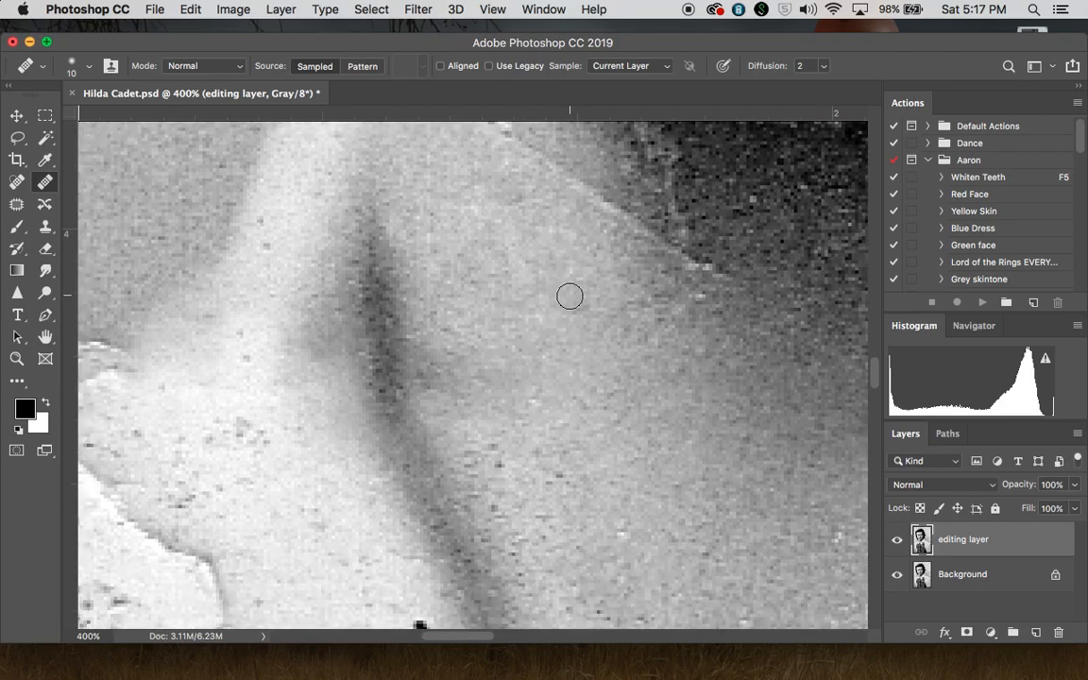
pyautogui.hscroll(3, 570, 297)
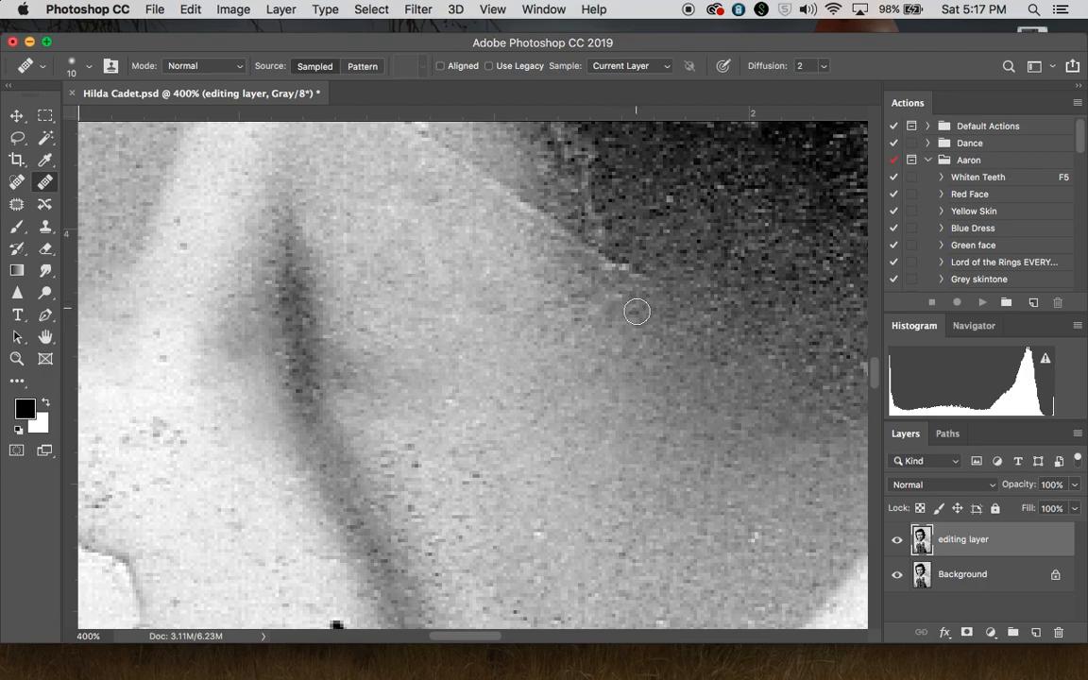
# - Heal the diagonal white crack running across the neck into the dark chin shadow, along with nearby specks on the lower neck
pyautogui.keyDown('alt'); pyautogui.click(637, 328); pyautogui.keyUp('alt')
pyautogui.moveTo(609, 286)
pyautogui.mouseDown()
pyautogui.moveTo(624, 267)
pyautogui.moveTo(600, 277)
pyautogui.mouseUp()
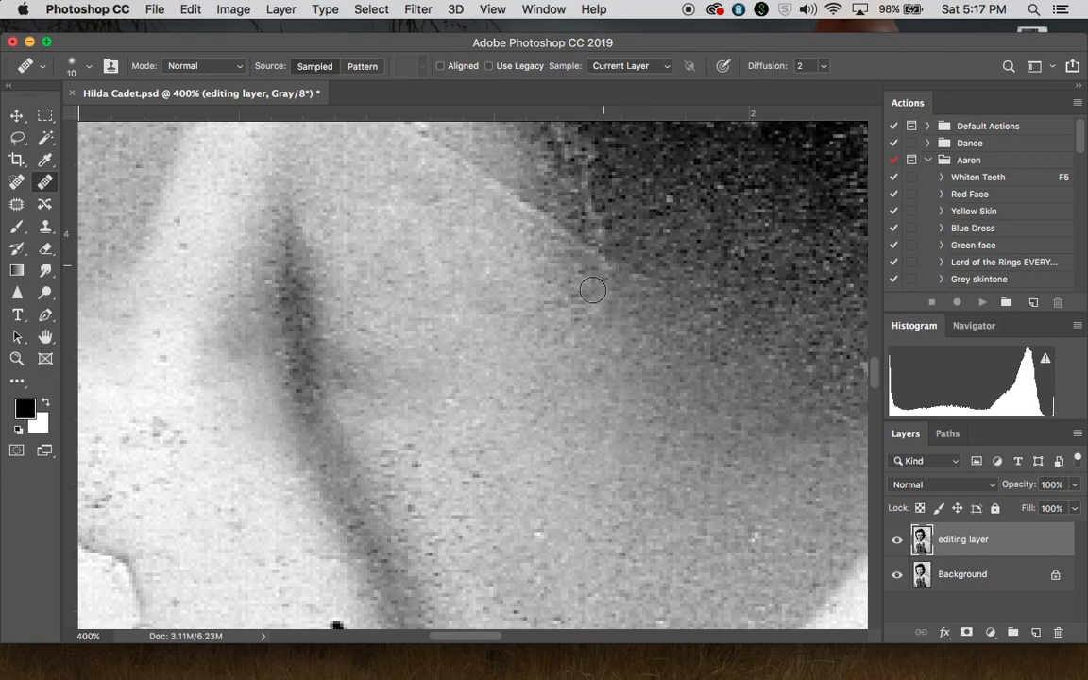
pyautogui.moveTo(483, 442)
pyautogui.mouseDown()
pyautogui.moveTo(467, 483)
pyautogui.moveTo(425, 452)
pyautogui.moveTo(391, 454)
pyautogui.moveTo(433, 472)
pyautogui.mouseUp()
pyautogui.scroll(-5, 433, 472)
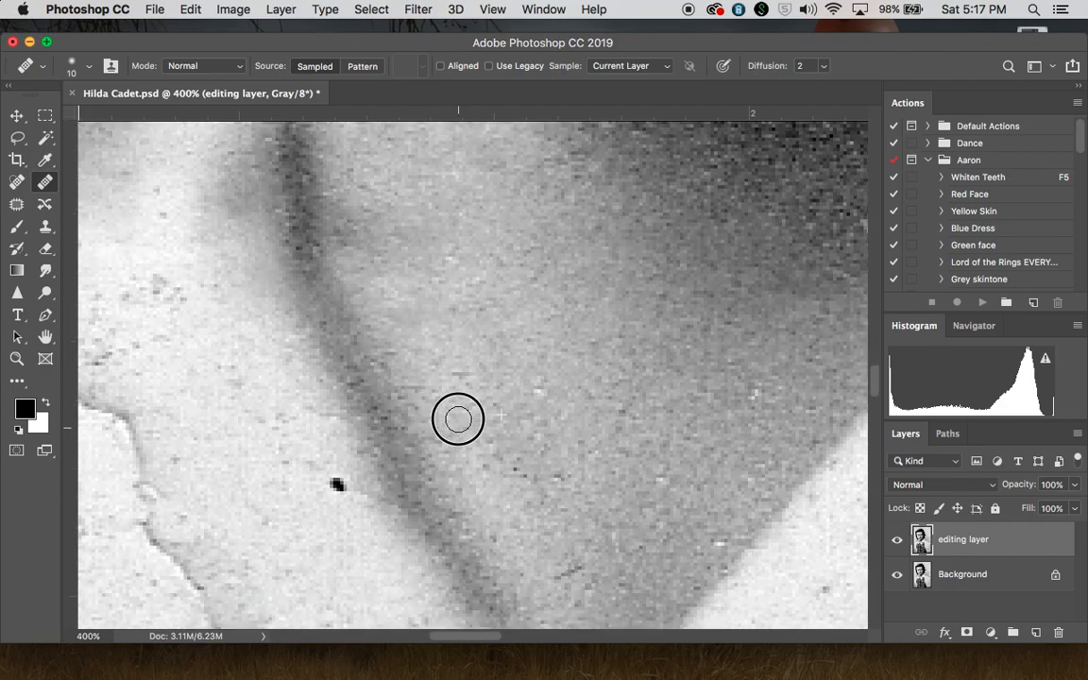
pyautogui.scroll(7, 493, 382)
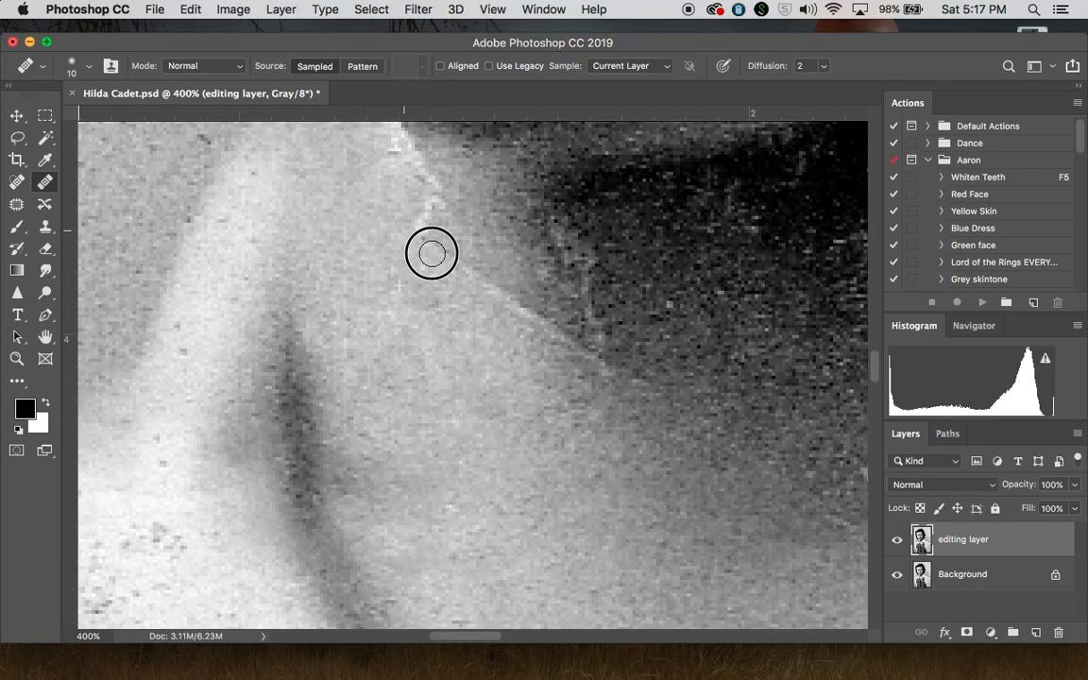
pyautogui.keyDown('alt'); pyautogui.click(368, 263); pyautogui.keyUp('alt')
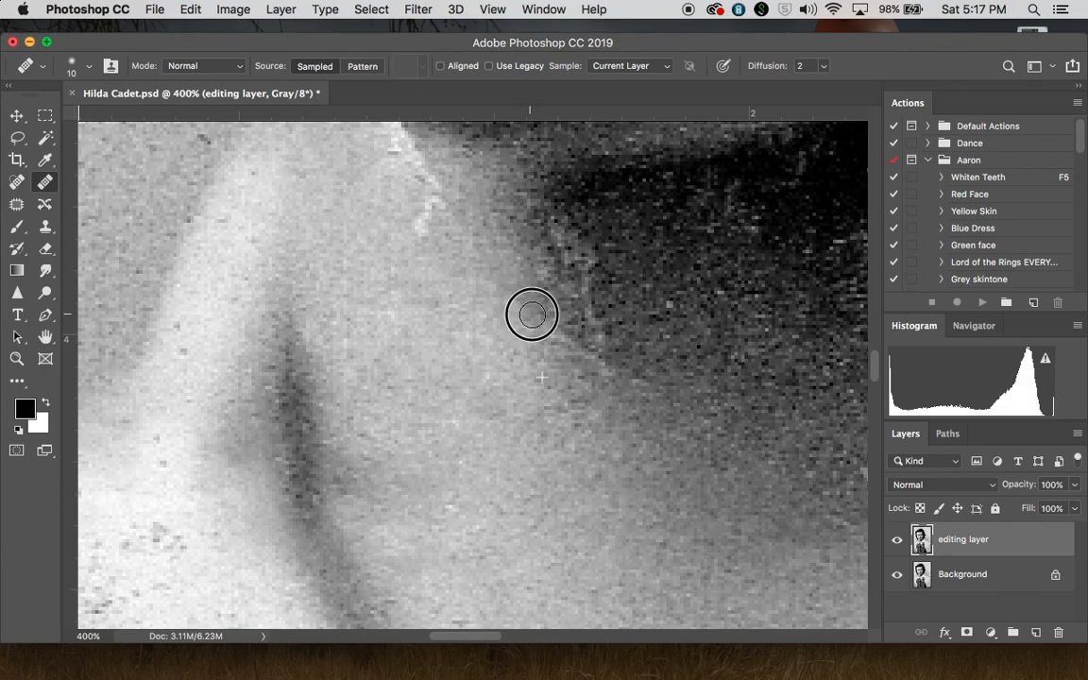
# - Heal the jagged light marks along the edge of the dark shadow under the chin
pyautogui.scroll(2, 650, 380)
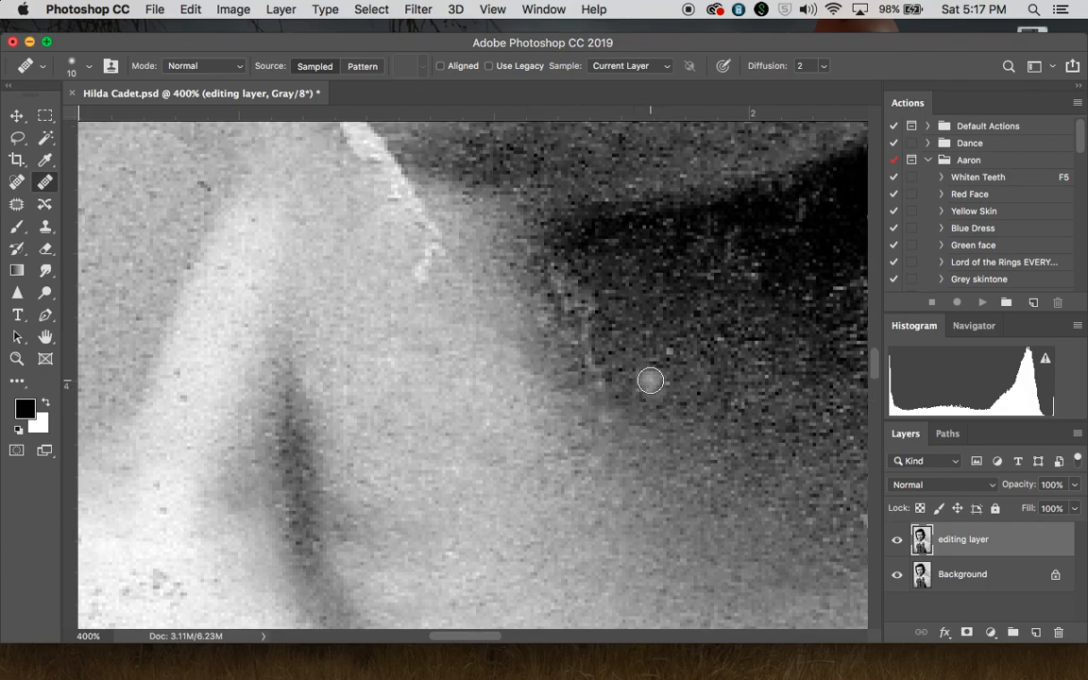
pyautogui.moveTo(568, 285)
pyautogui.mouseDown()
pyautogui.moveTo(582, 322)
pyautogui.moveTo(597, 310)
pyautogui.moveTo(601, 376)
pyautogui.moveTo(623, 392)
pyautogui.moveTo(527, 522)
pyautogui.mouseUp()
pyautogui.scroll(-1, 640, 433)
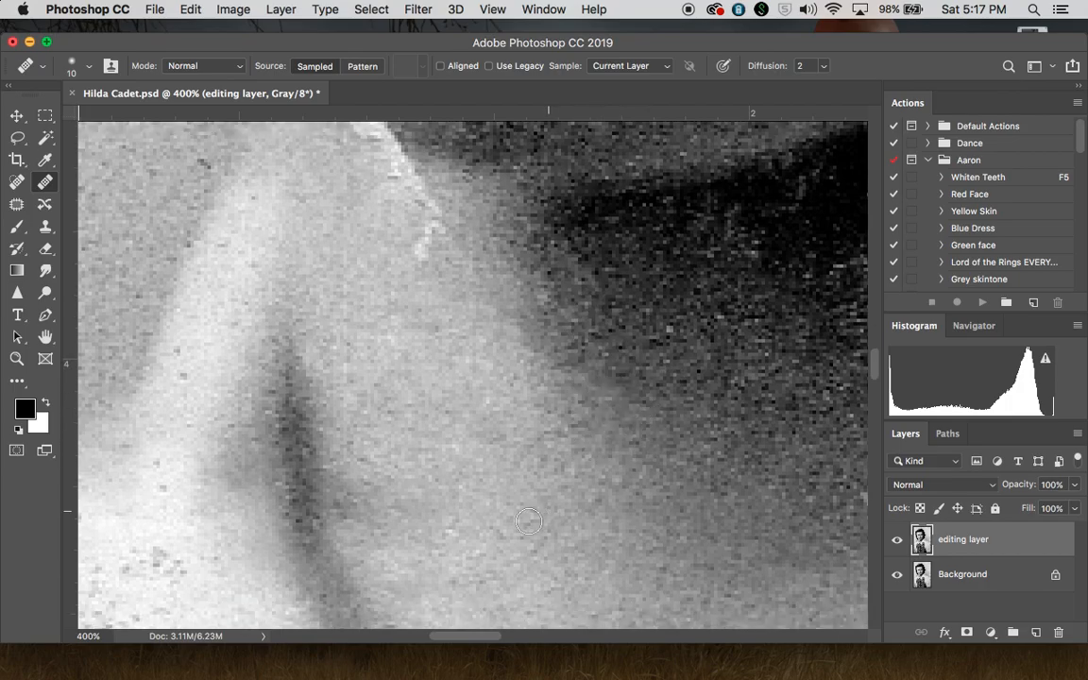
# - Examine the healed neck and collar at several magnifications for remaining cracks and uneven tone
pyautogui.press('super+minus')
pyautogui.press('super+minus')
pyautogui.press('super+minus')
pyautogui.press('super+minus')
pyautogui.press('super+minus')
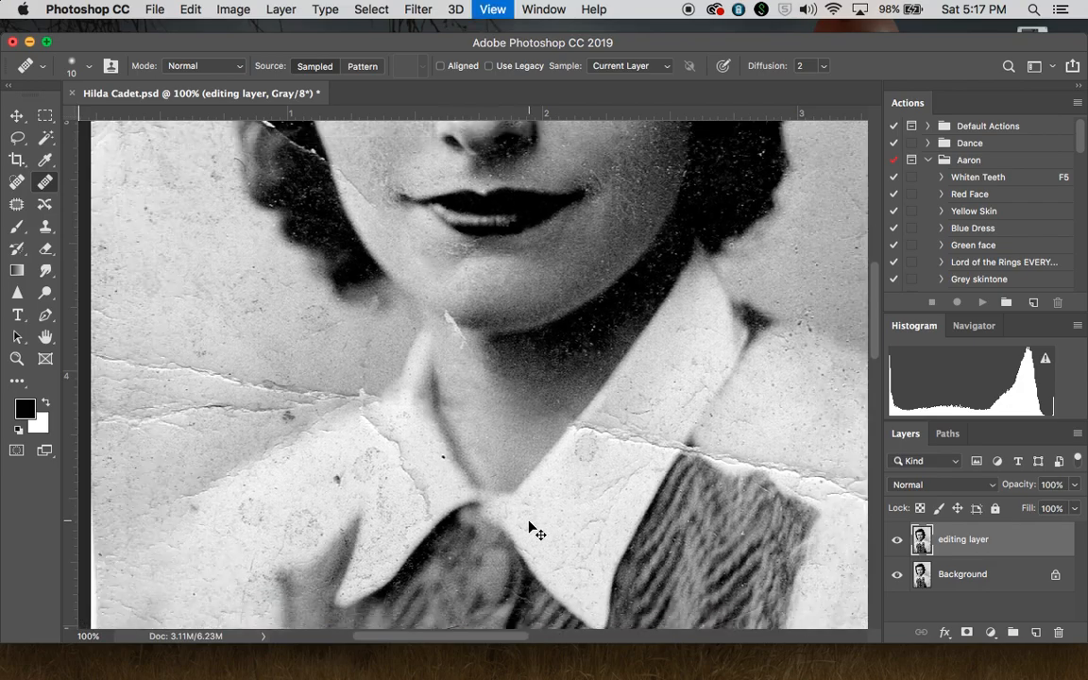
pyautogui.press('super+plus')
pyautogui.press('super+plus')
pyautogui.press('super+minus')
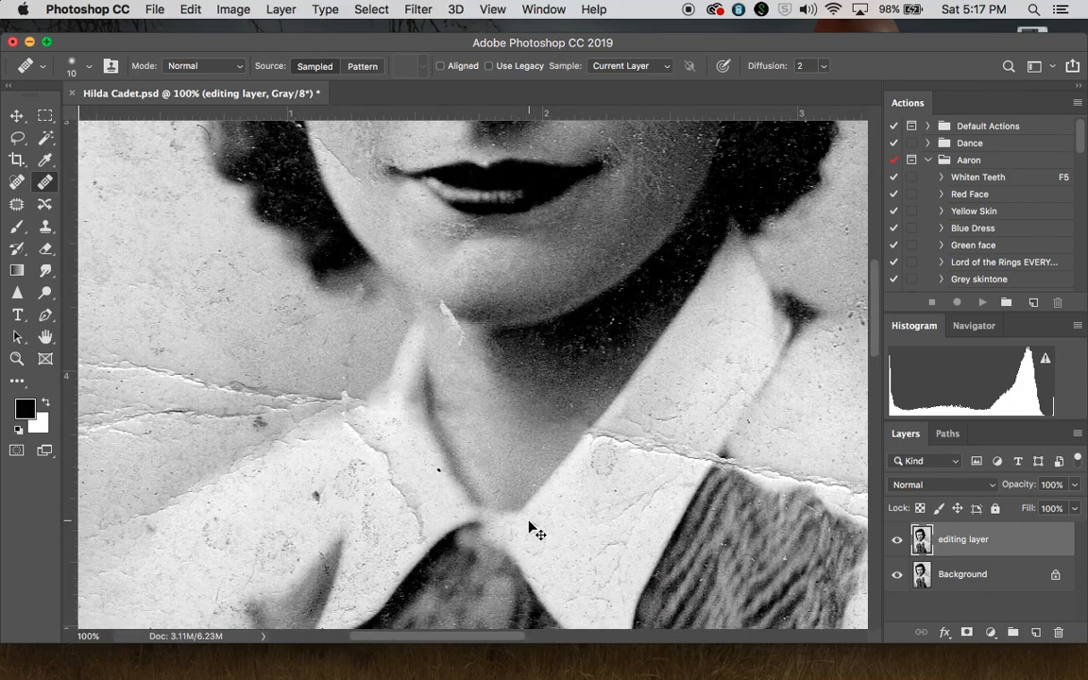
pyautogui.scroll(3, 529, 521)
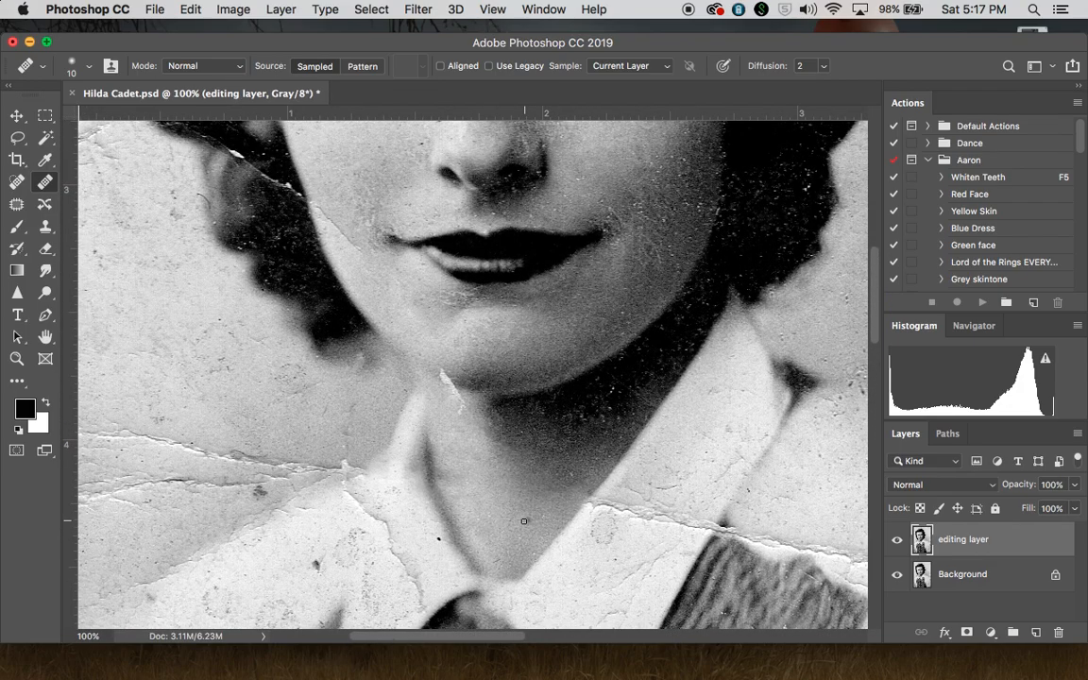
pyautogui.press('super+plus')
pyautogui.scroll(-5, 524, 525)
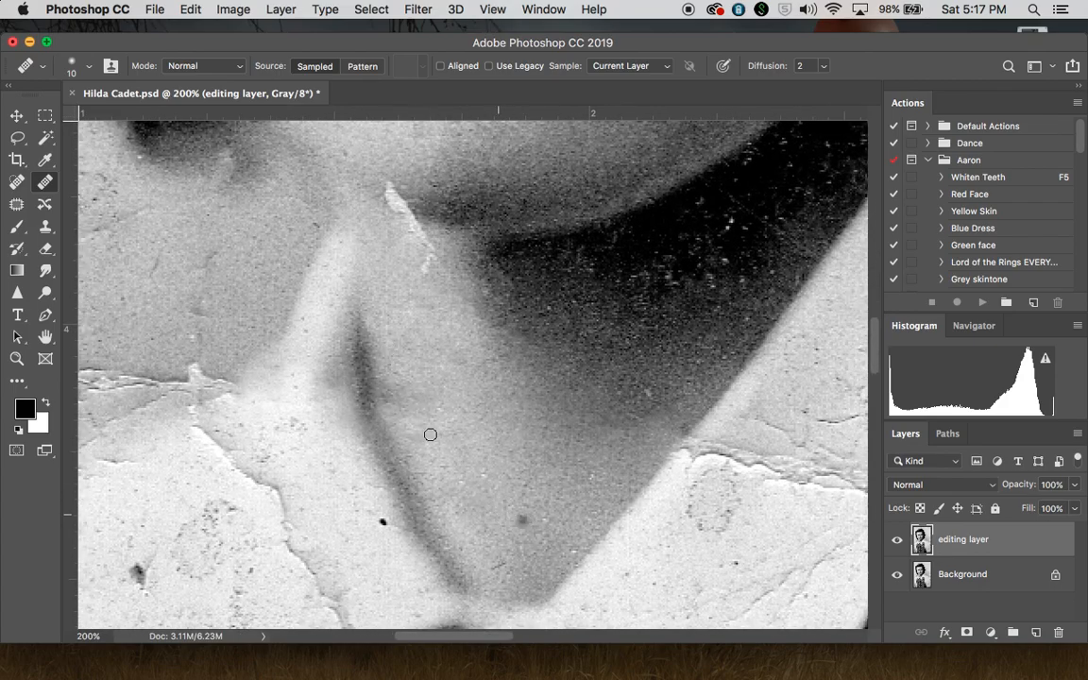
pyautogui.press('super+minus')
pyautogui.press('super+minus')
pyautogui.press('super+minus')
pyautogui.press('super+plus')
pyautogui.press('super+minus')
pyautogui.press('super+plus')
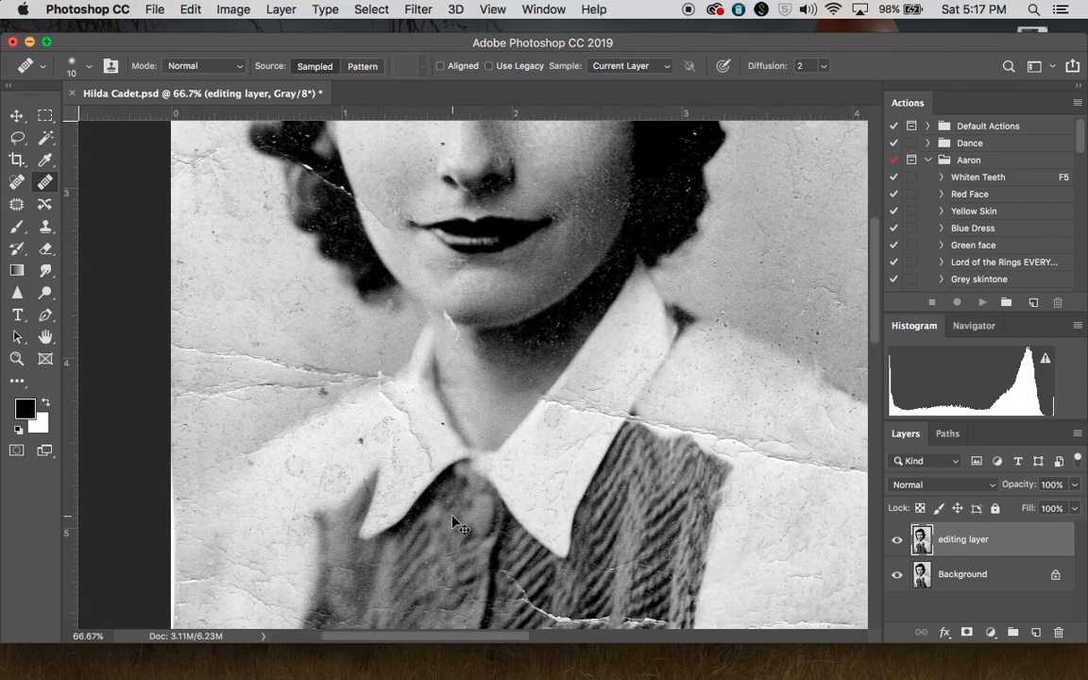
pyautogui.press('super+plus')
pyautogui.hscroll(2, 453, 516)
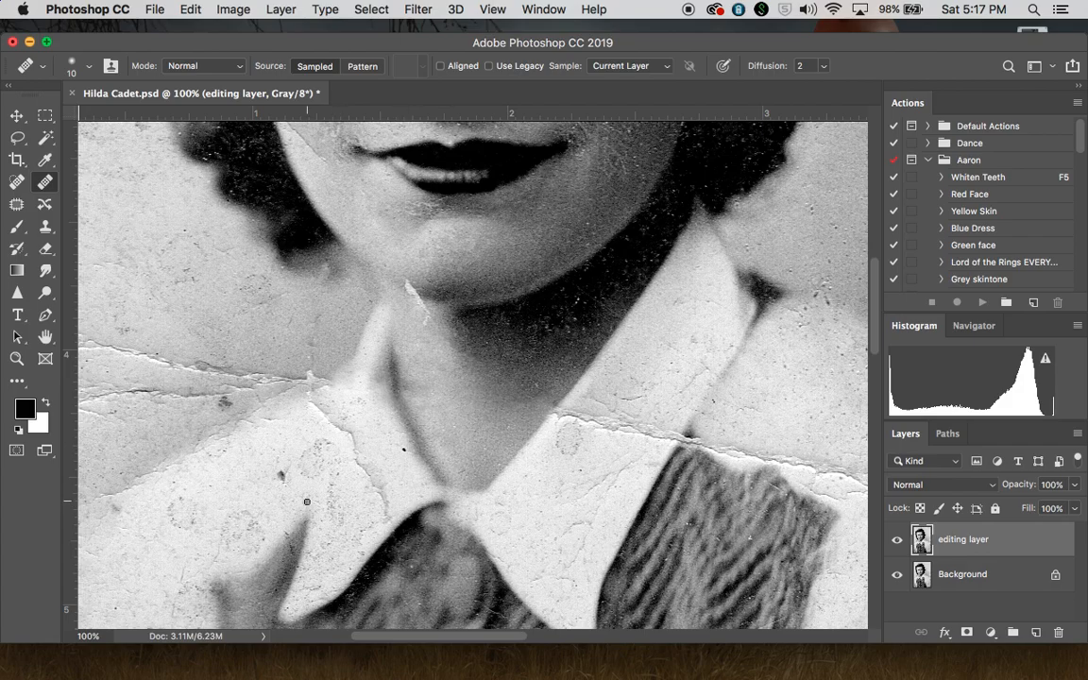
pyautogui.press('super+plus')
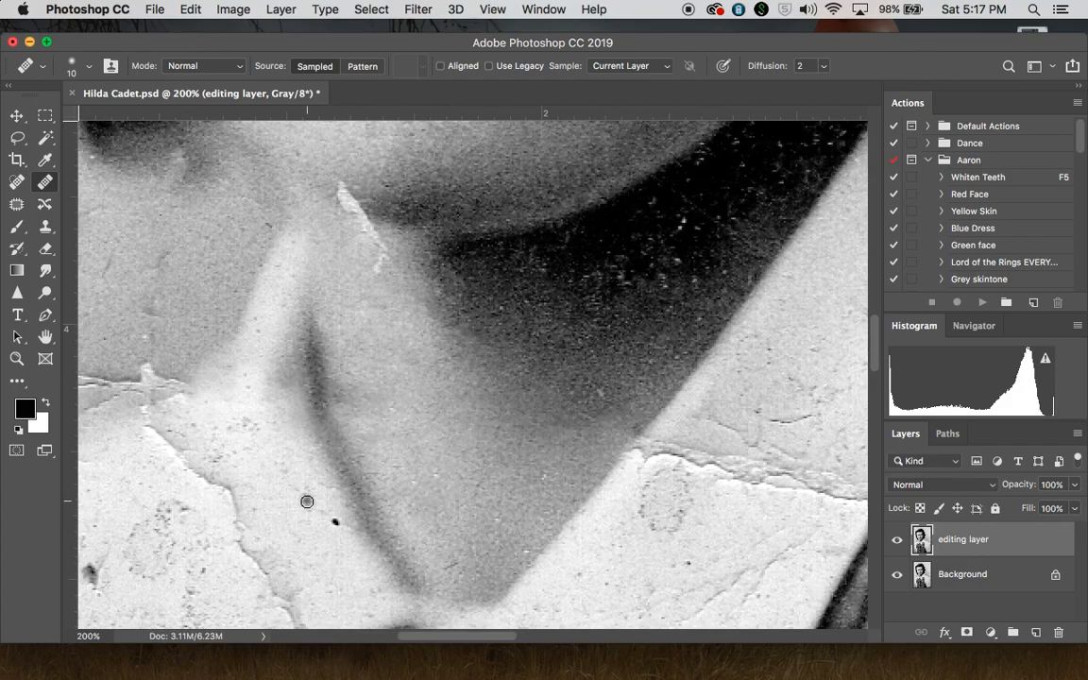
pyautogui.press('super+minus')
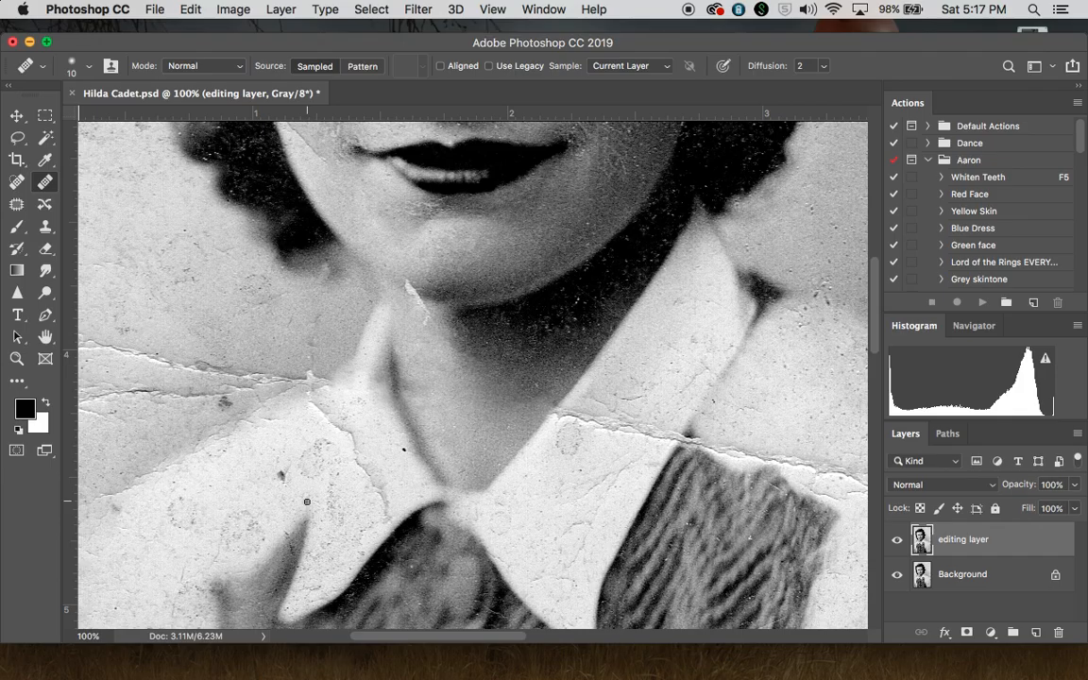
pyautogui.press('super+minus')
pyautogui.press('super+plus')
pyautogui.press('super+plus')
pyautogui.press('super+plus')
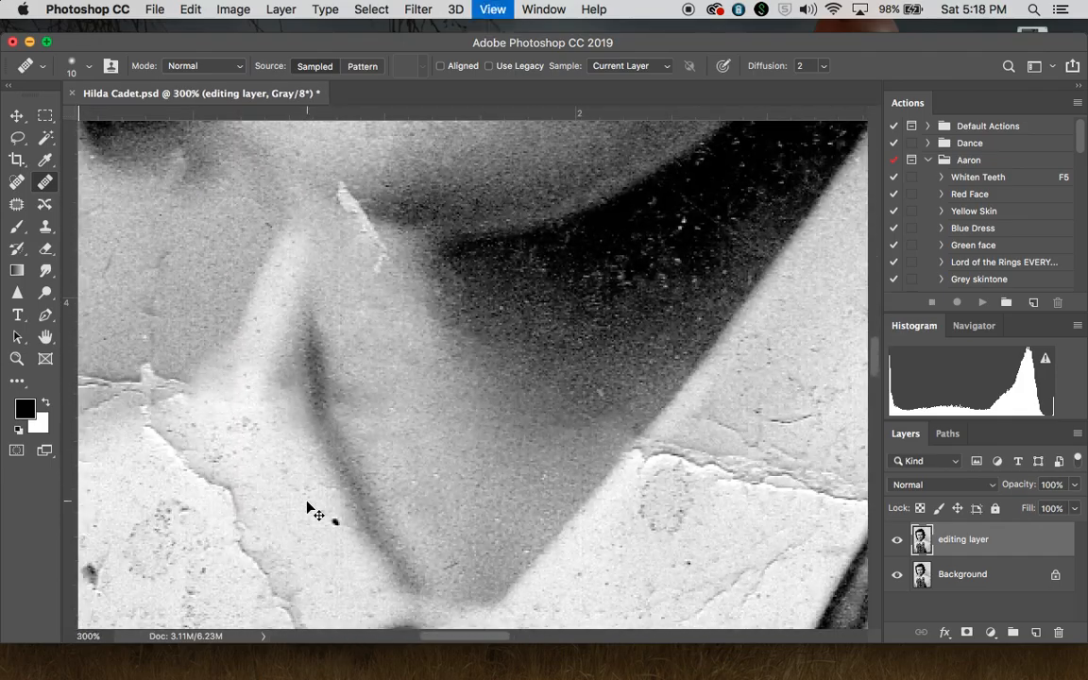
pyautogui.press('super+minus')
pyautogui.press('super+minus')
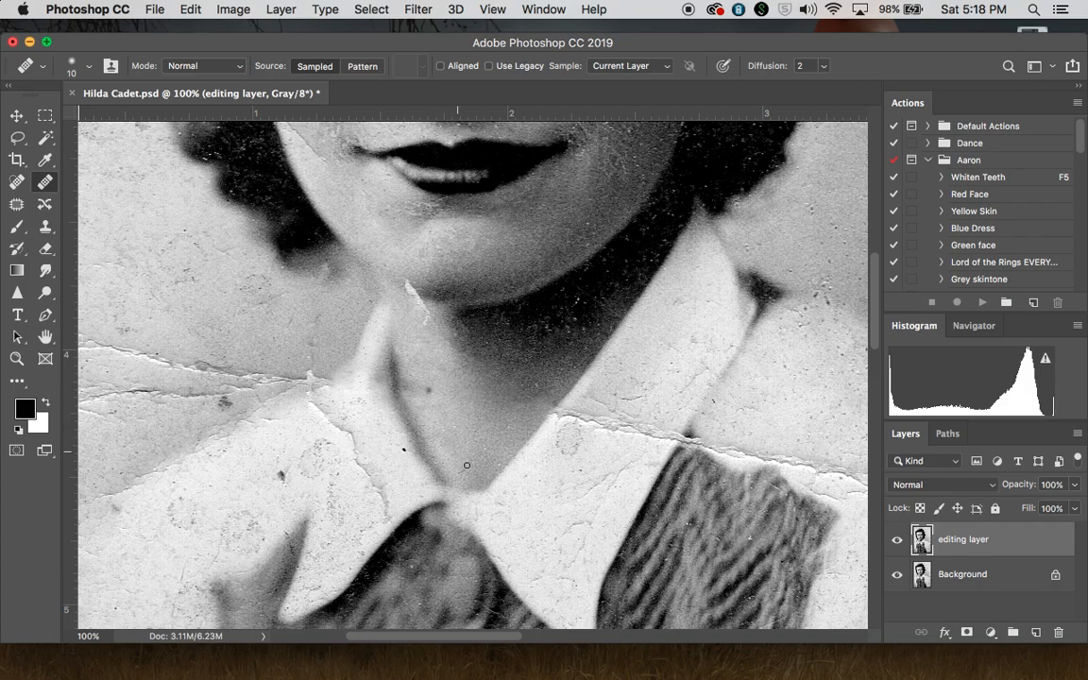
# - Use the Patch tool with diffusion 5 to smooth the uneven areas on both sides of the dark collar shadow on the neck
pyautogui.press('super+plus')
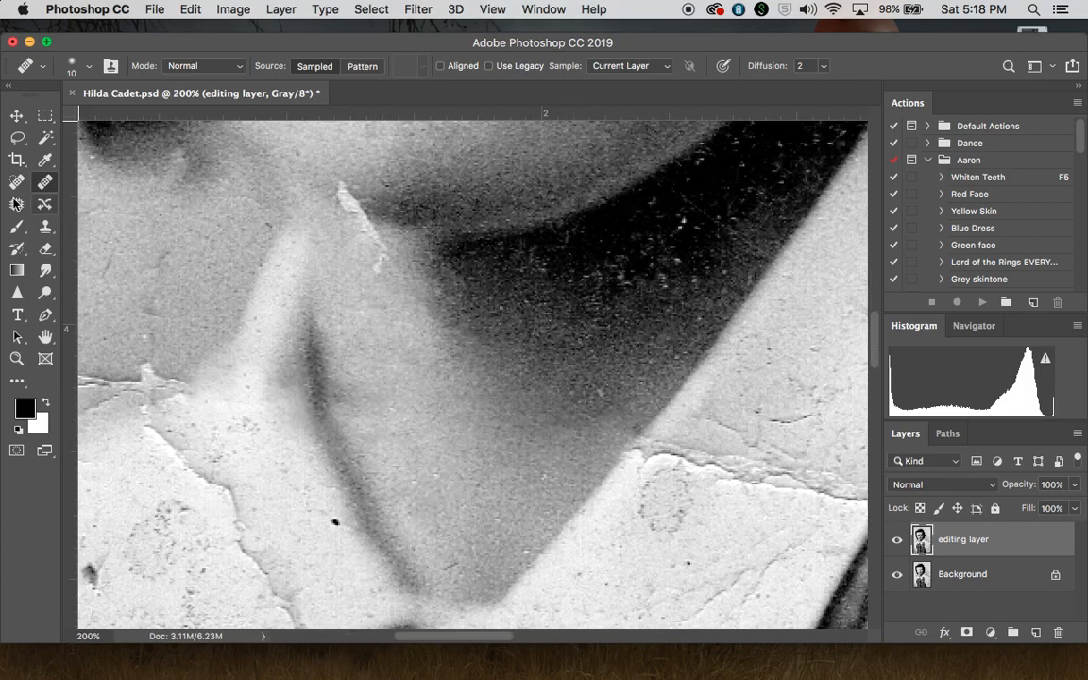
pyautogui.click(16, 206)
pyautogui.moveTo(357, 420)
pyautogui.mouseDown()
pyautogui.moveTo(410, 395)
pyautogui.moveTo(351, 370)
pyautogui.moveTo(315, 371)
pyautogui.moveTo(324, 420)
pyautogui.moveTo(372, 416)
pyautogui.moveTo(389, 461)
pyautogui.moveTo(411, 432)
pyautogui.moveTo(388, 411)
pyautogui.moveTo(341, 414)
pyautogui.moveTo(349, 449)
pyautogui.moveTo(380, 451)
pyautogui.moveTo(355, 400)
pyautogui.moveTo(355, 449)
pyautogui.moveTo(363, 440)
pyautogui.moveTo(395, 471)
pyautogui.mouseUp()
pyautogui.press('super+d')
pyautogui.press('super+d')
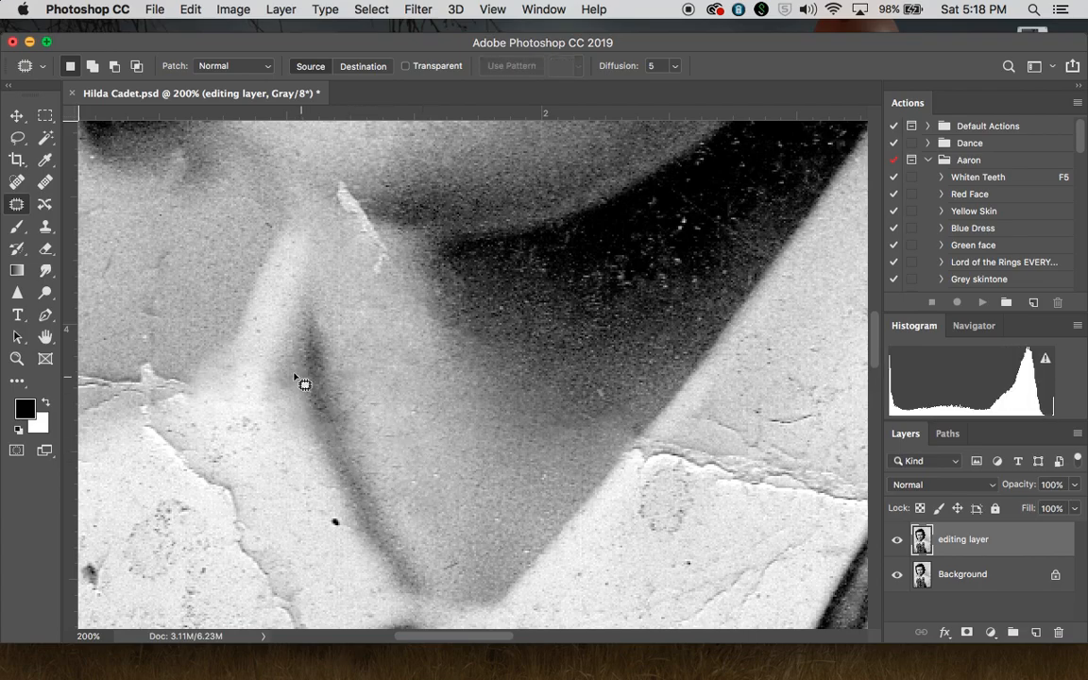
pyautogui.moveTo(298, 396)
pyautogui.mouseDown()
pyautogui.moveTo(301, 352)
pyautogui.moveTo(299, 431)
pyautogui.moveTo(289, 383)
pyautogui.moveTo(294, 435)
pyautogui.mouseUp()
pyautogui.press('super+d')
pyautogui.press('super+d')
pyautogui.moveTo(435, 573)
pyautogui.mouseDown()
pyautogui.moveTo(449, 498)
pyautogui.moveTo(448, 595)
pyautogui.mouseUp()
# - Patch the uneven area midway along the dark shadow between the collar and neck, then clear the selection
pyautogui.press('super+minus')
pyautogui.press('super+minus')
pyautogui.press('super+minus')
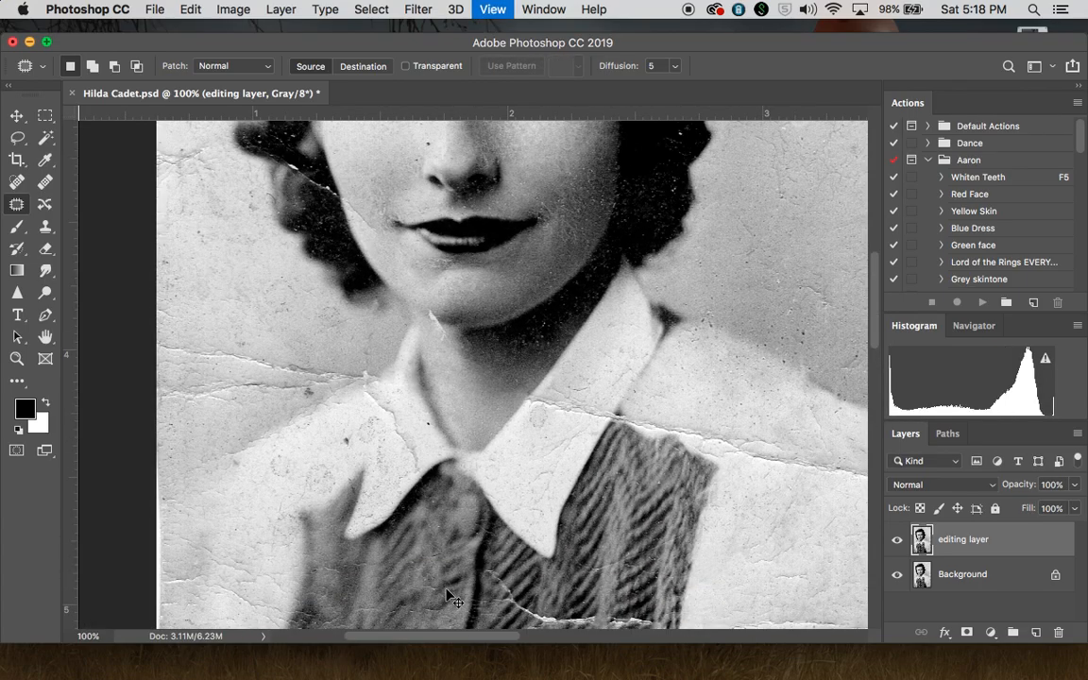
pyautogui.press('super+equal')
pyautogui.press('super+minus')
pyautogui.press('super+equal')
pyautogui.press('super+equal')
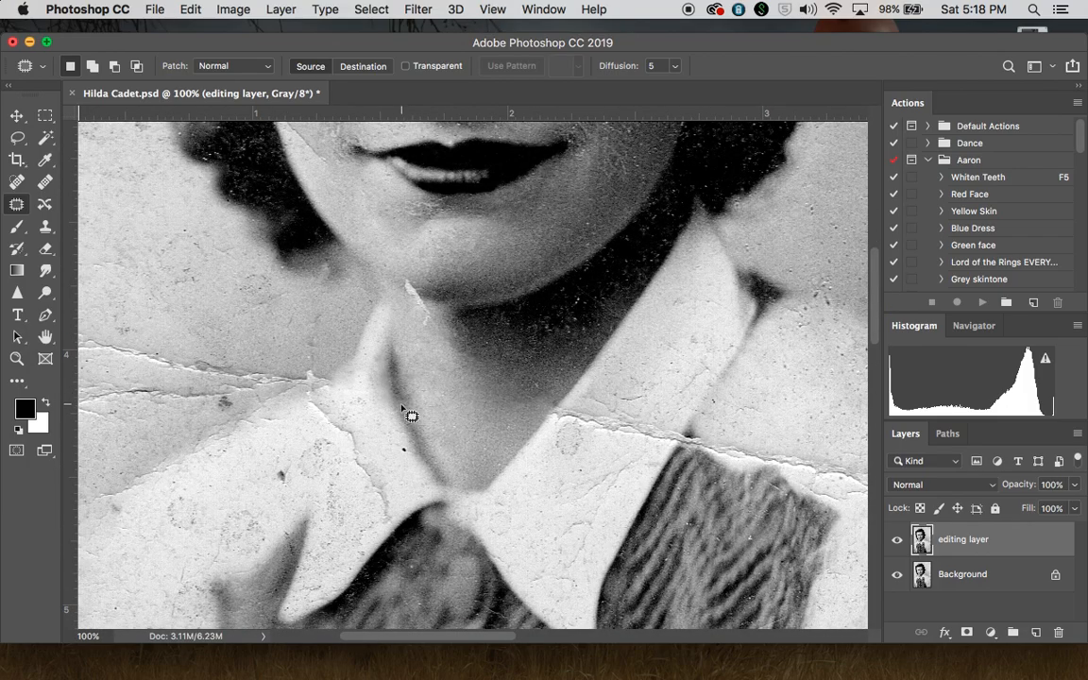
pyautogui.moveTo(406, 392)
pyautogui.mouseDown()
pyautogui.moveTo(417, 388)
pyautogui.moveTo(381, 412)
pyautogui.moveTo(415, 403)
pyautogui.mouseUp()
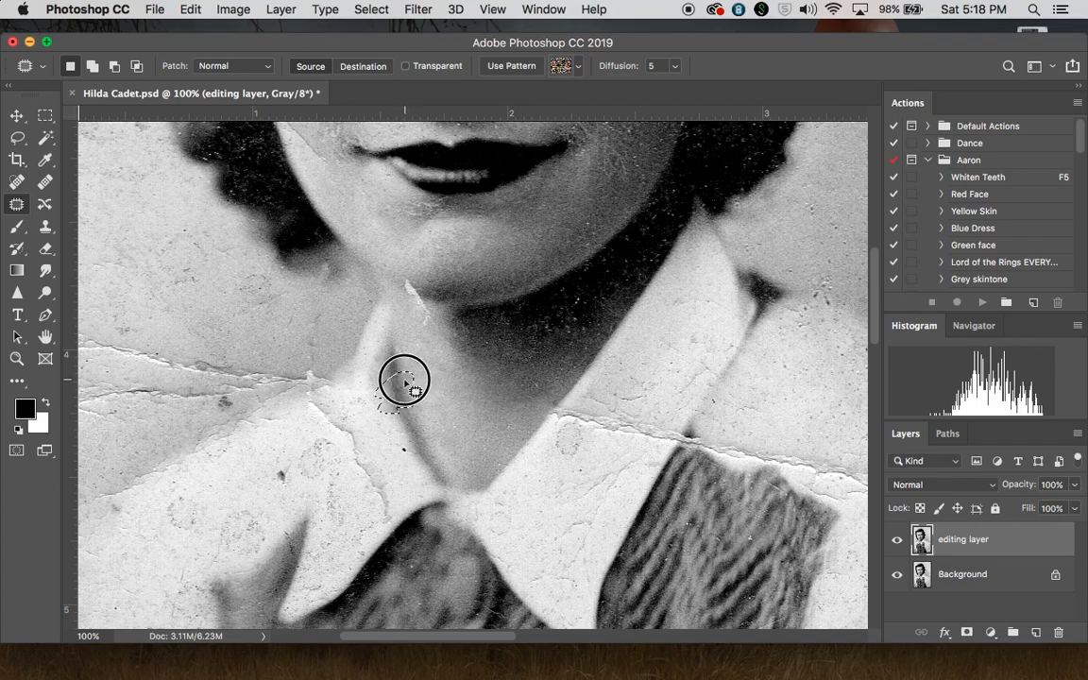
pyautogui.moveTo(414, 391)
pyautogui.mouseDown()
pyautogui.moveTo(405, 384)
pyautogui.moveTo(442, 371)
pyautogui.moveTo(430, 358)
pyautogui.moveTo(423, 370)
pyautogui.moveTo(446, 395)
pyautogui.moveTo(437, 370)
pyautogui.moveTo(423, 371)
pyautogui.moveTo(384, 332)
pyautogui.mouseUp()
pyautogui.press('super+d')
pyautogui.press('super+d')
pyautogui.press('super+d')
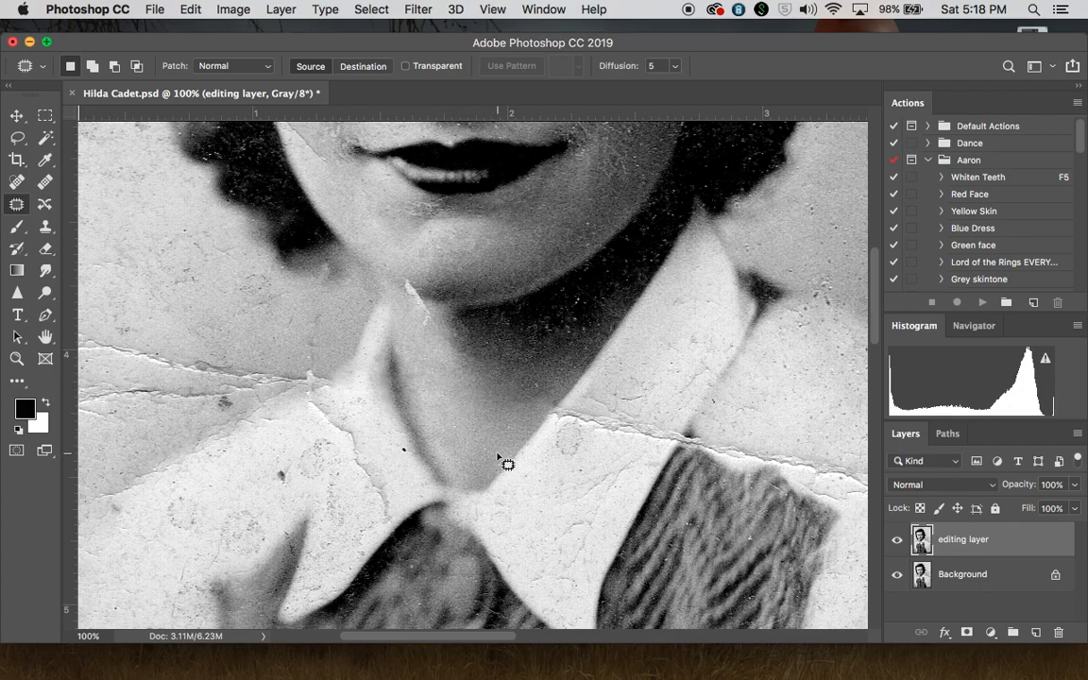
# - Compare the retouched portrait with the original by repeatedly hiding and showing the editing layer
pyautogui.press('super+minus')
pyautogui.press('super+minus')
pyautogui.press('super+minus')
pyautogui.press('super+plus')
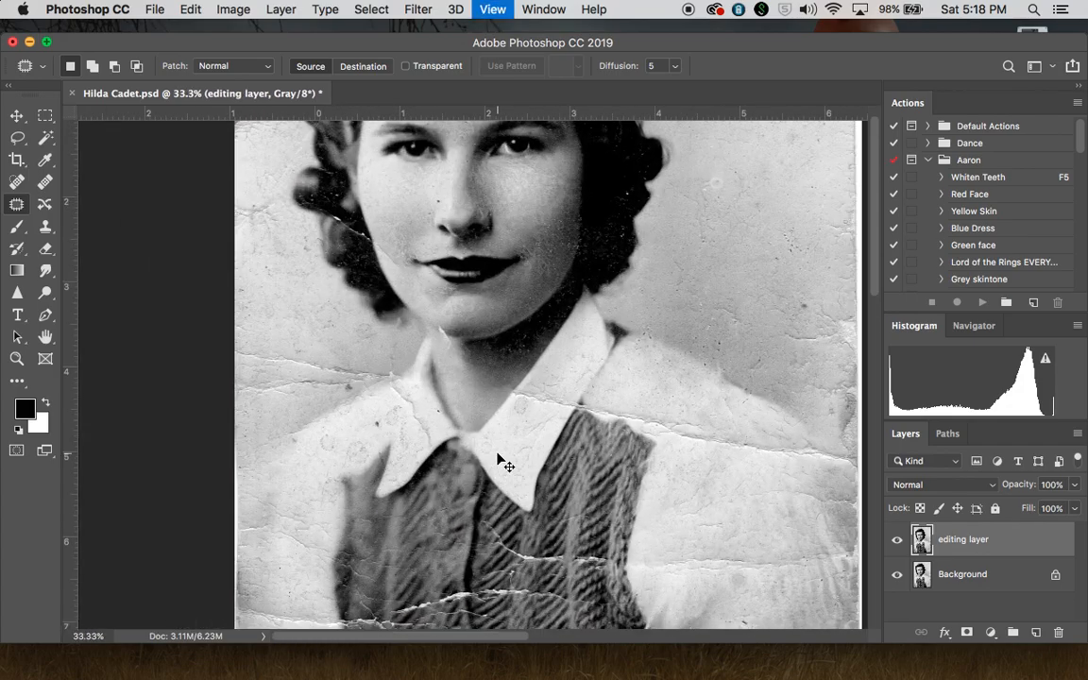
pyautogui.scroll(1, 500, 460)
pyautogui.scroll(3, 500, 461)
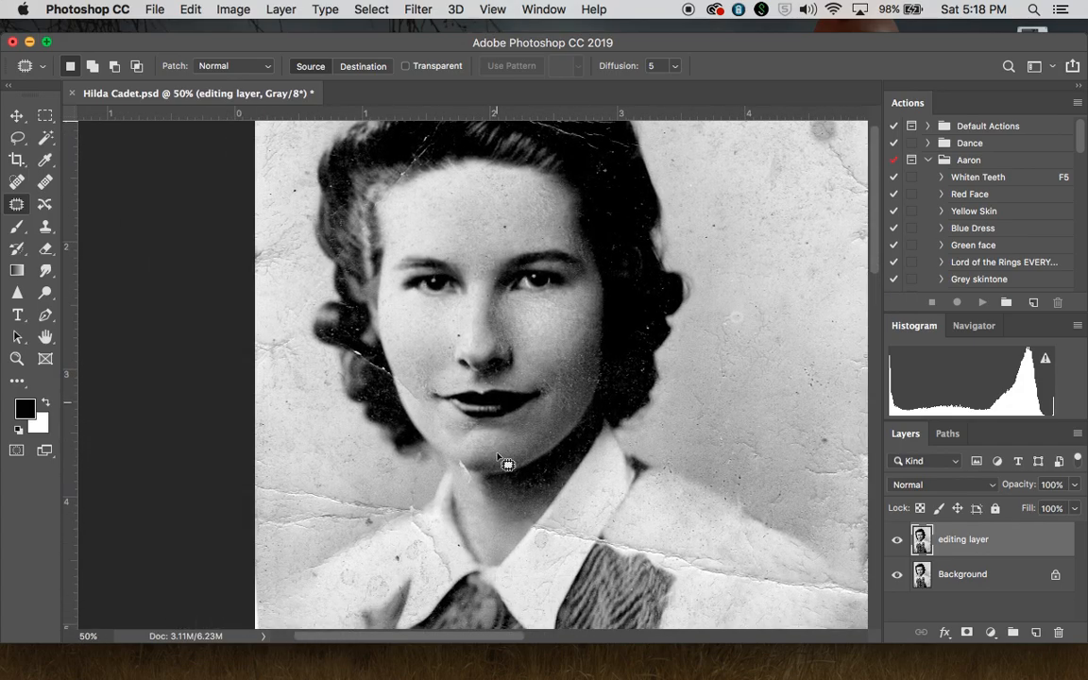
pyautogui.click(896, 540)
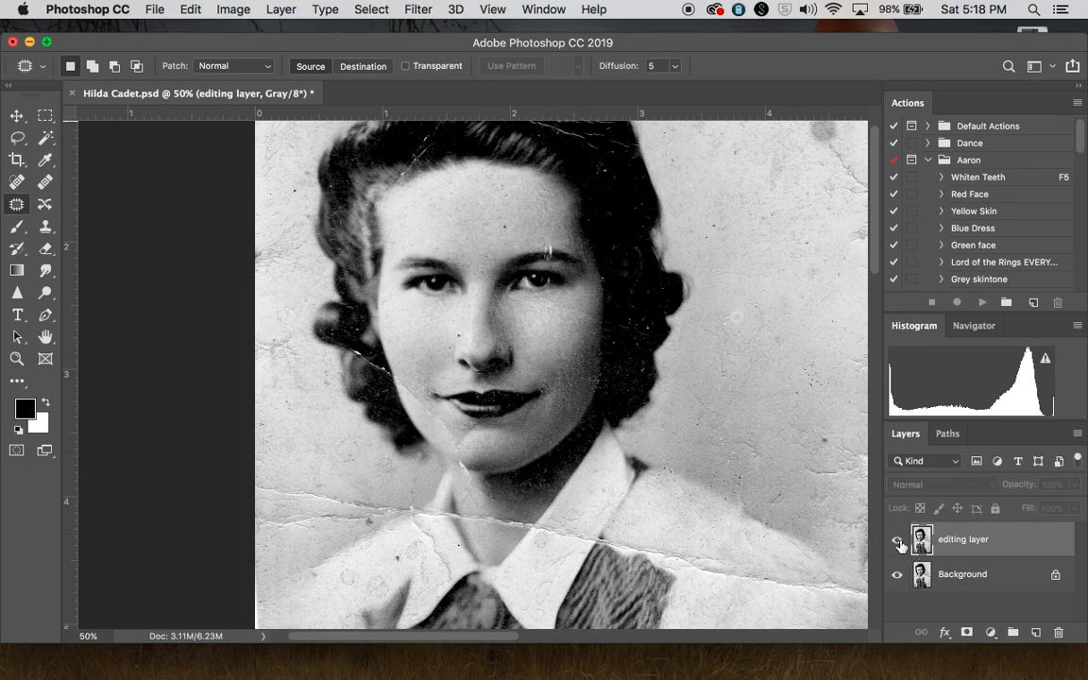
pyautogui.click(897, 539)
pyautogui.click(896, 540)
pyautogui.click(897, 539)
pyautogui.click(897, 540)
pyautogui.click(897, 539)
pyautogui.click(895, 539)
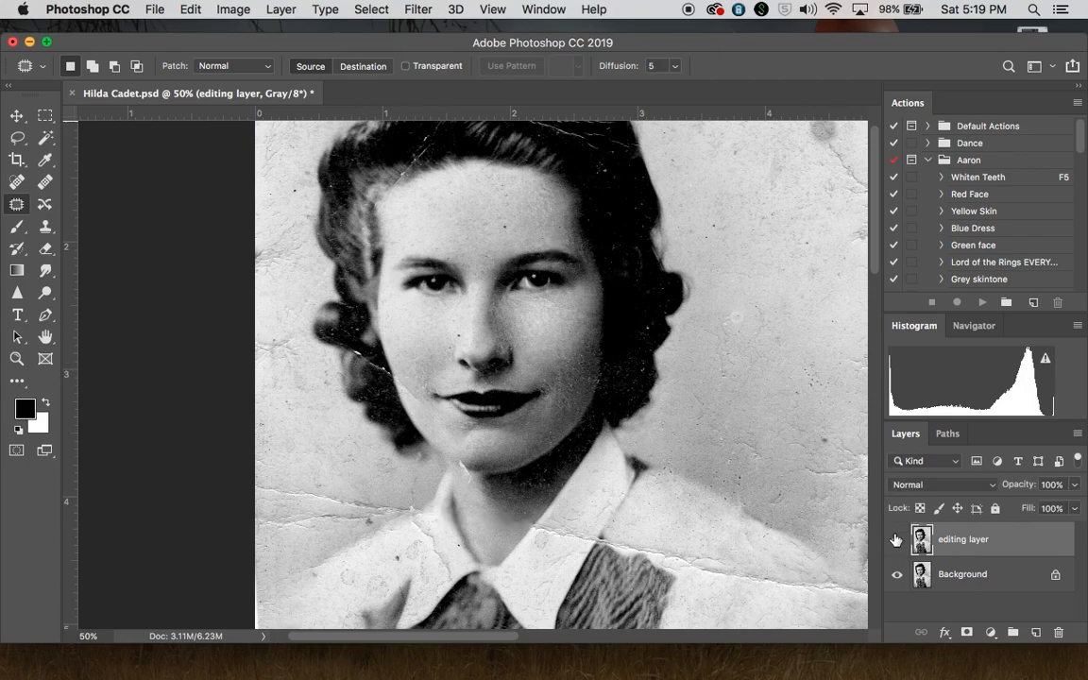
pyautogui.click(895, 539)
# - Show the editing layer and patch the round gray stain in the upper background with clean background texture
pyautogui.scroll(3, 617, 289)
pyautogui.hscroll(2, 617, 288)
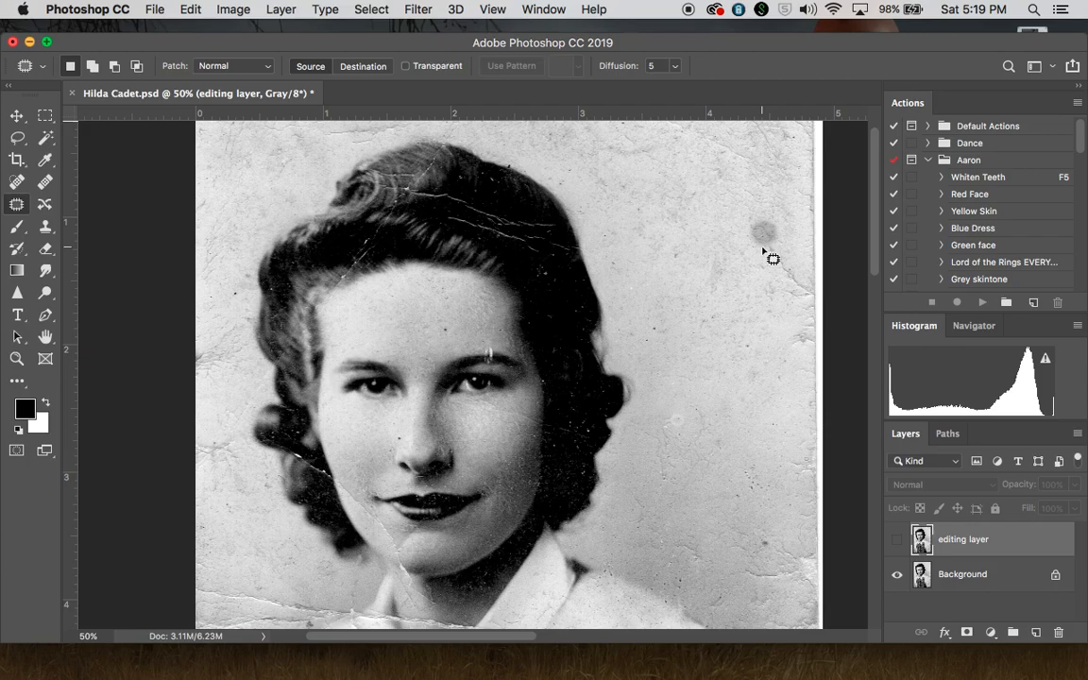
pyautogui.click(896, 539)
pyautogui.click(765, 252)
pyautogui.moveTo(765, 252)
pyautogui.mouseDown()
pyautogui.moveTo(752, 223)
pyautogui.moveTo(749, 257)
pyautogui.moveTo(774, 249)
pyautogui.moveTo(777, 233)
pyautogui.moveTo(761, 217)
pyautogui.moveTo(742, 251)
pyautogui.moveTo(777, 254)
pyautogui.moveTo(786, 229)
pyautogui.moveTo(760, 209)
pyautogui.moveTo(761, 225)
pyautogui.moveTo(687, 222)
pyautogui.mouseUp()
pyautogui.press('super+d')
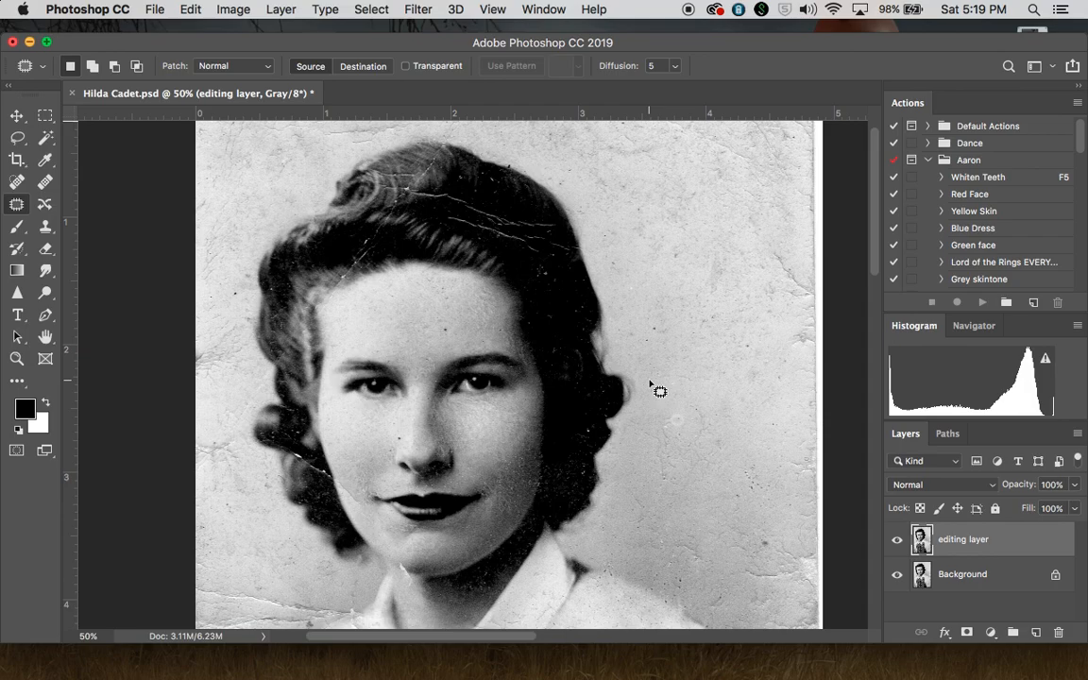
# - Review the whole portrait and merge the editing layer down into the Background layer
pyautogui.scroll(-5, 652, 387)
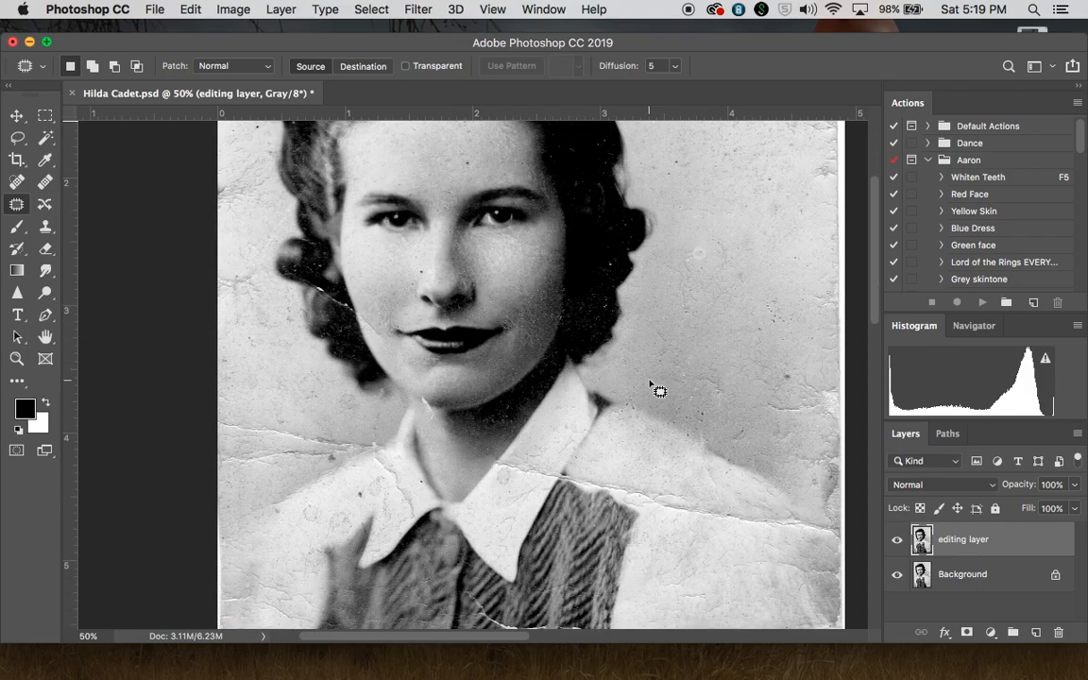
pyautogui.scroll(-8, 658, 390)
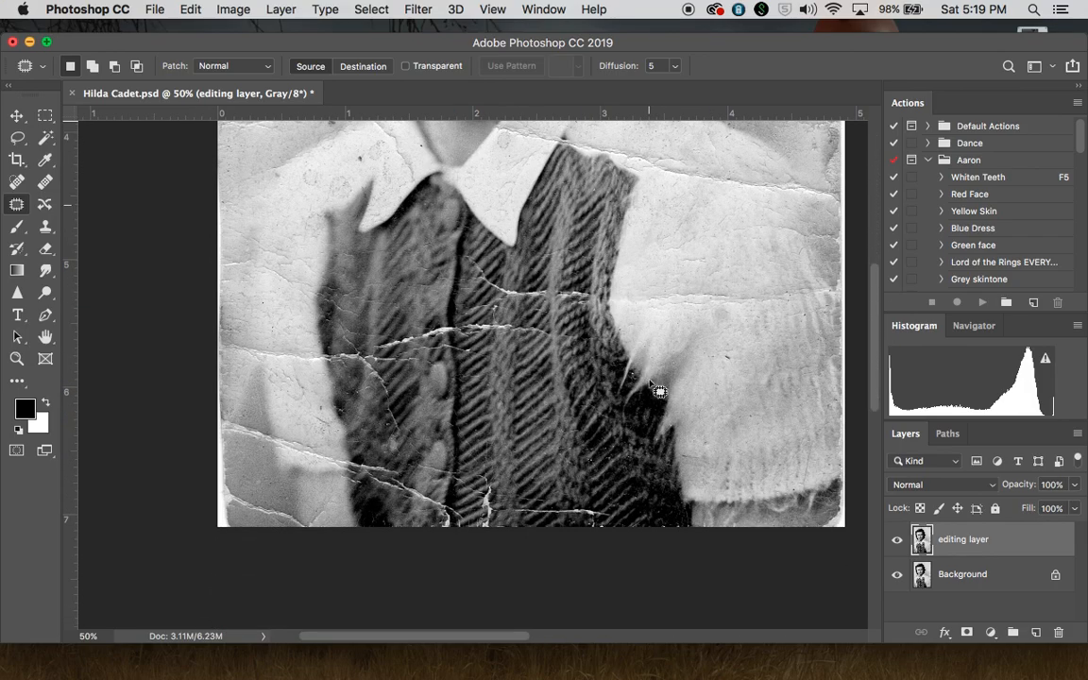
pyautogui.scroll(4, 658, 390)
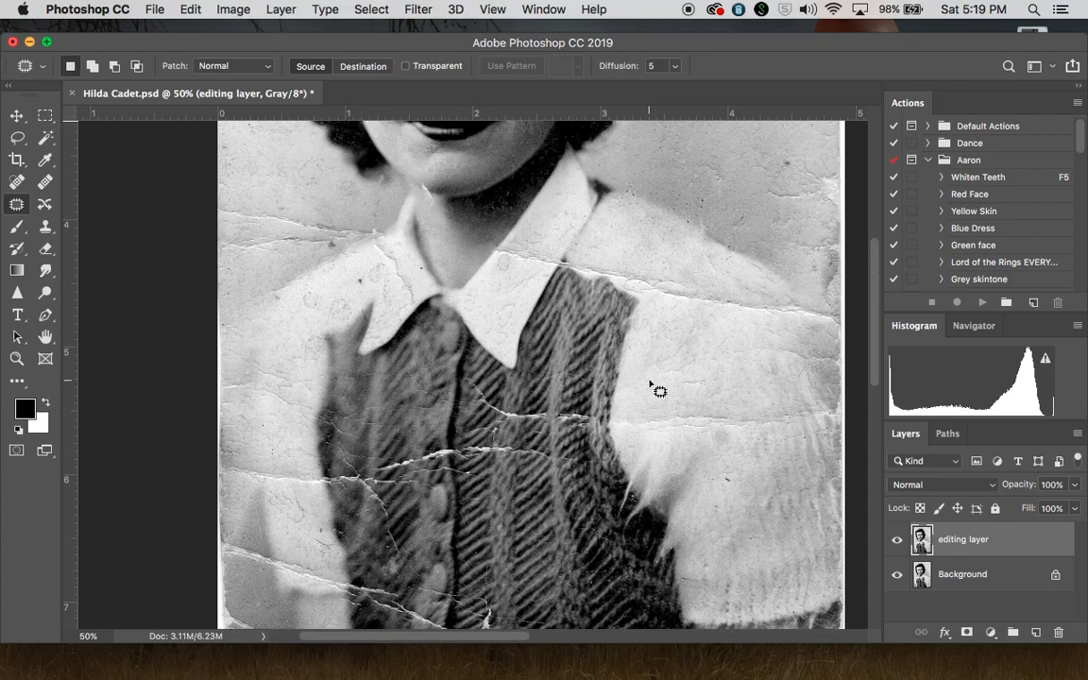
pyautogui.scroll(6, 658, 390)
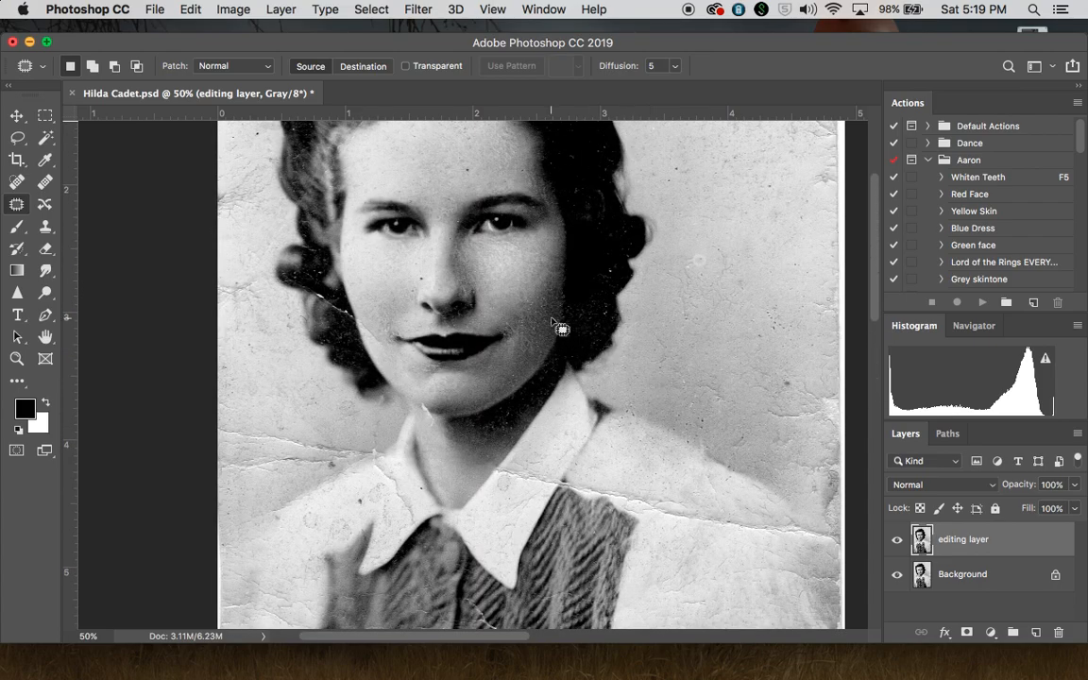
pyautogui.scroll(4, 557, 326)
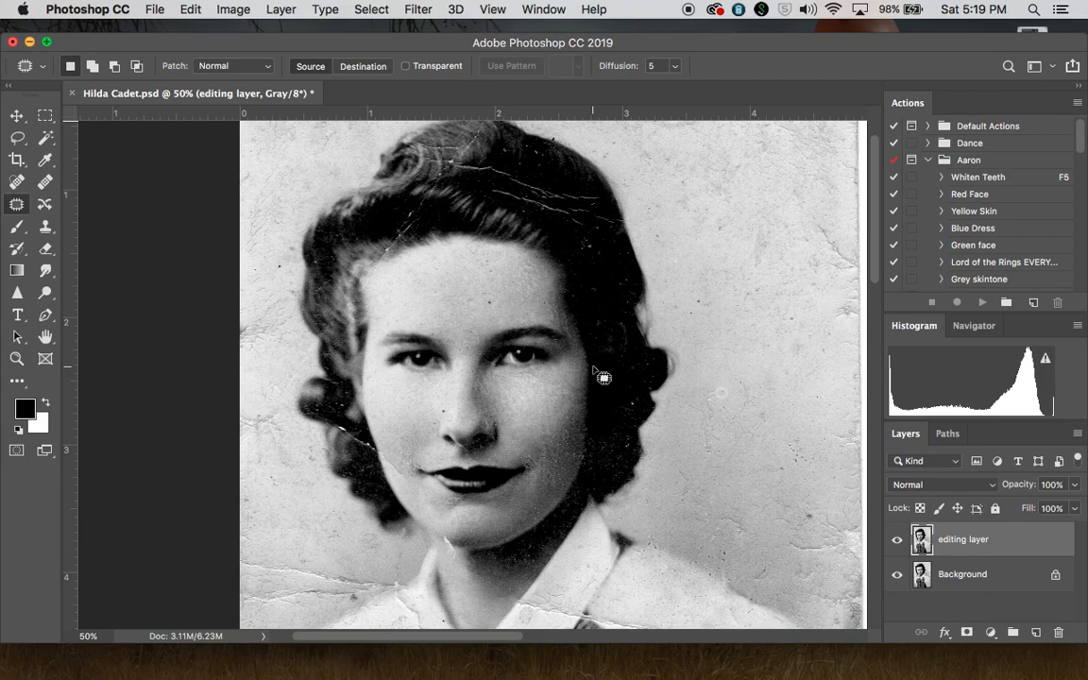
pyautogui.scroll(-5, 595, 371)
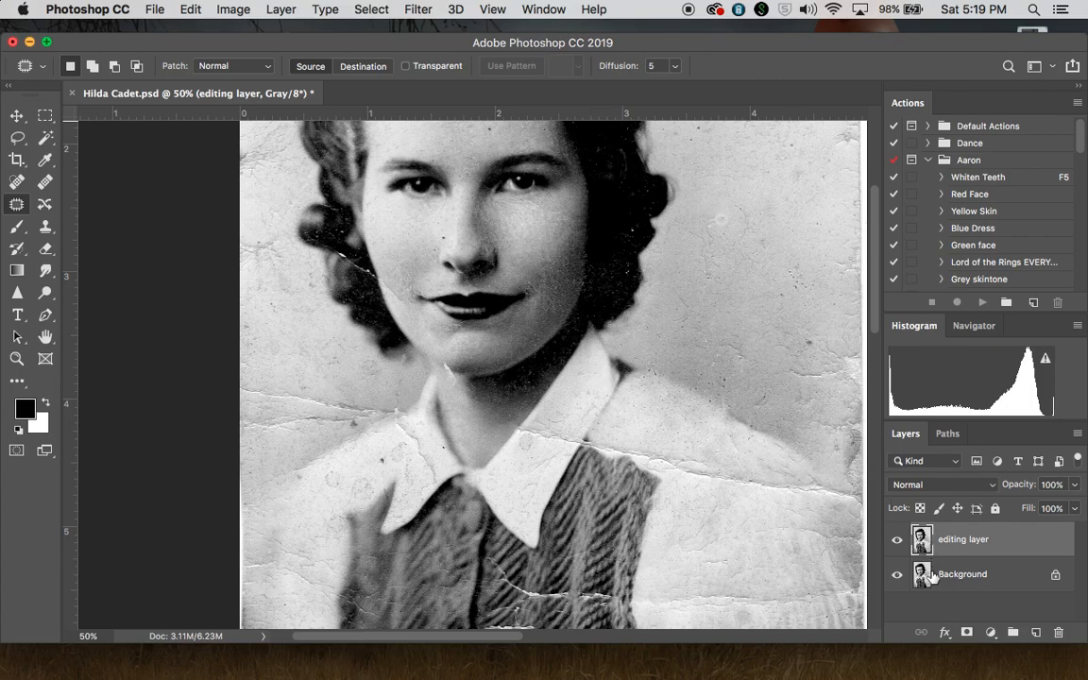
pyautogui.press('super+e')
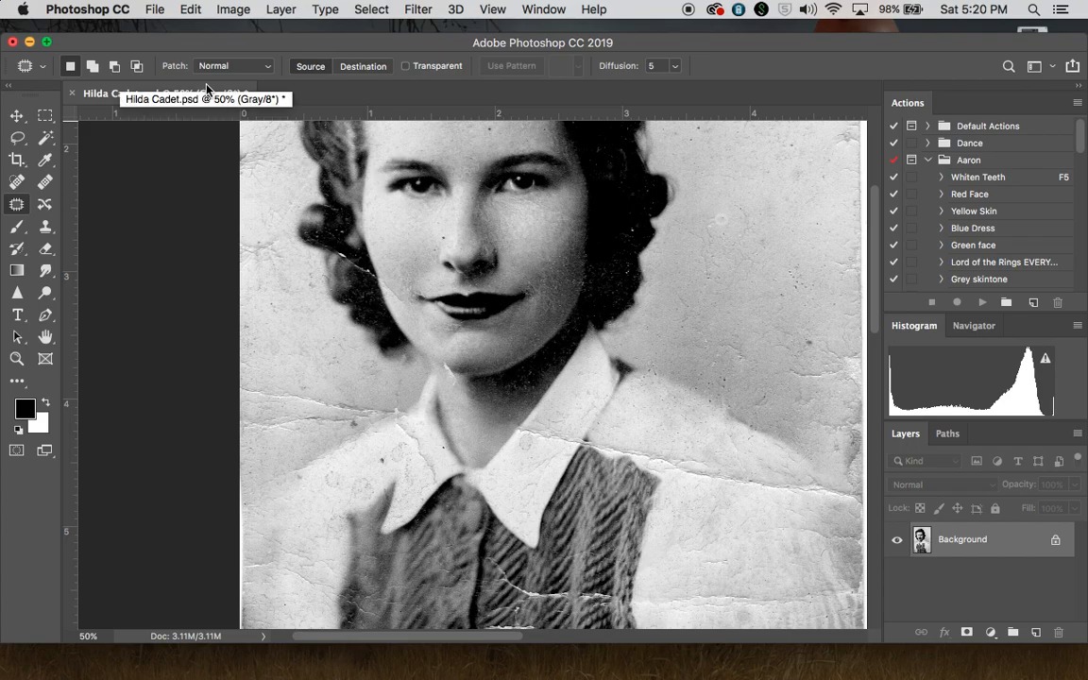
pyautogui.press('super+shift+s')
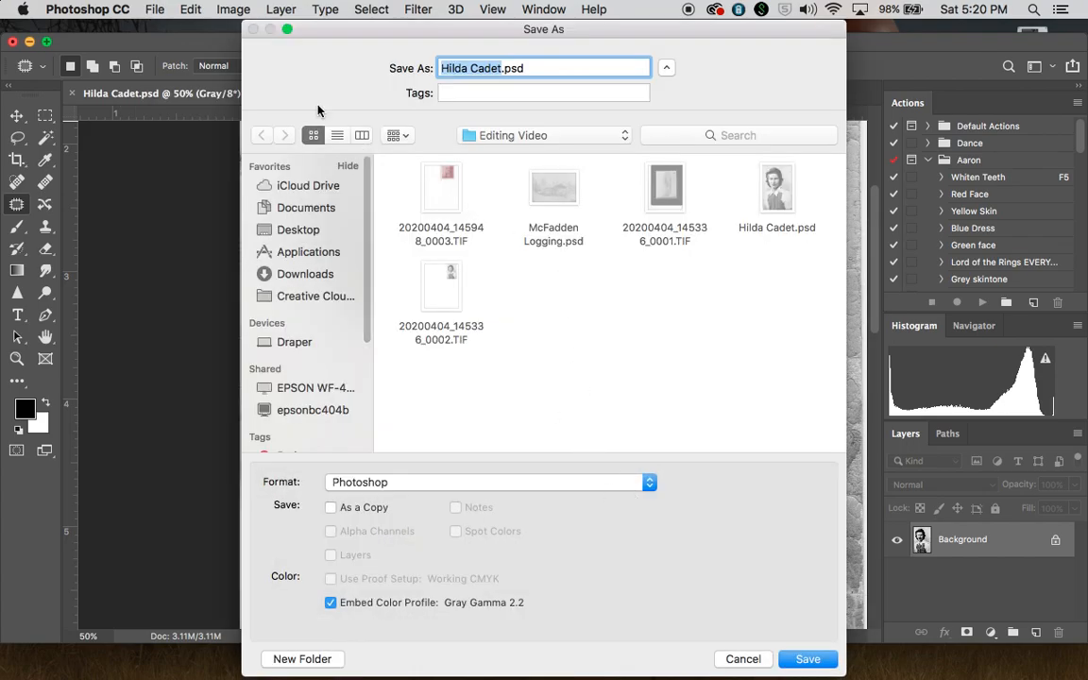
pyautogui.click(648, 485)
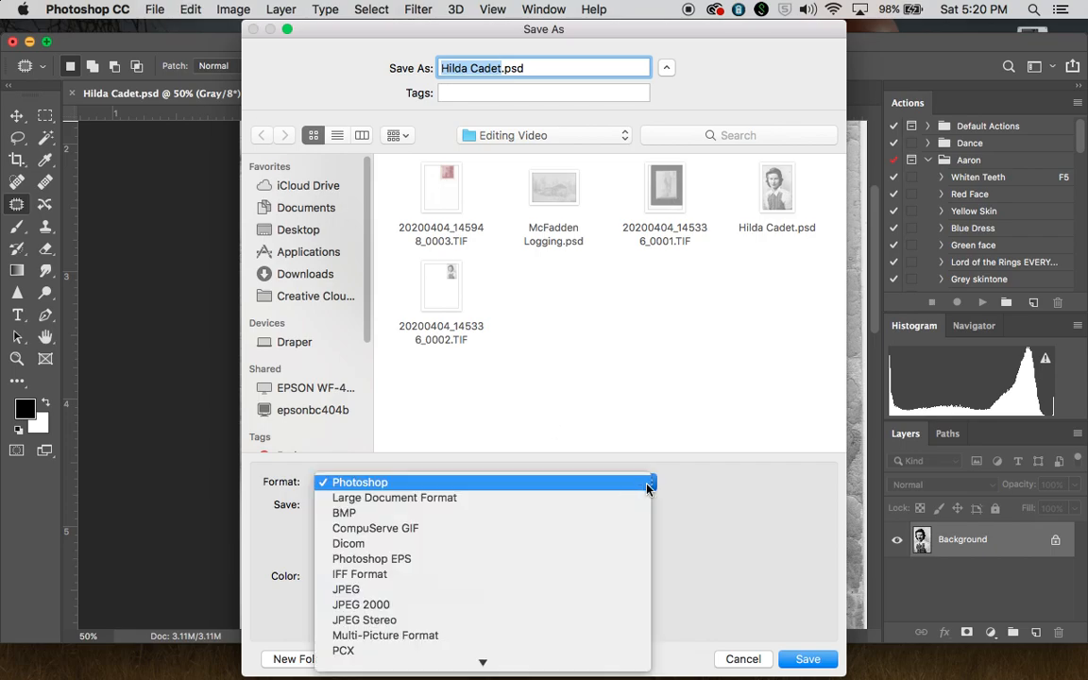
pyautogui.click(632, 590)
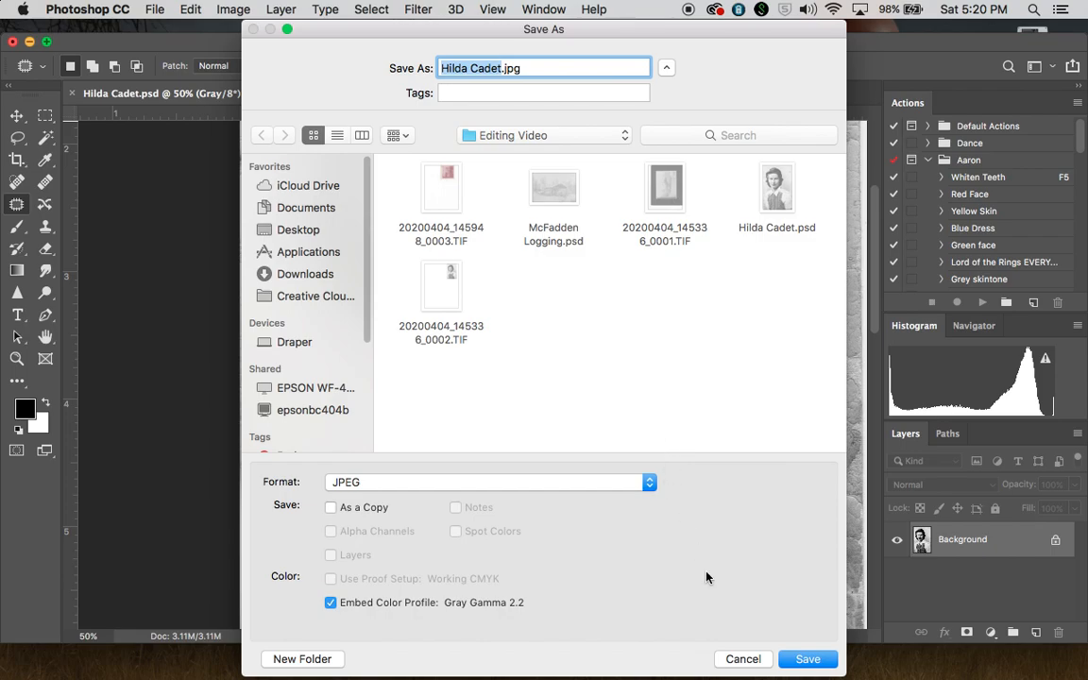
pyautogui.click(753, 659)
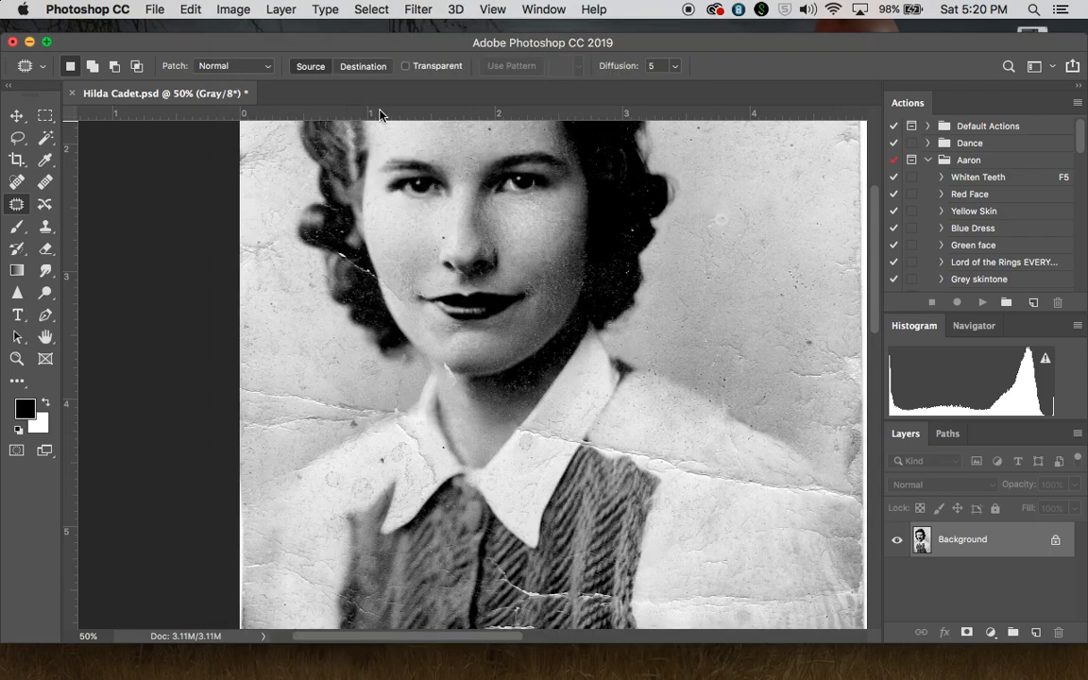
# - Duplicate the Background layer as a separate layer named "editing layer"
pyautogui.moveTo(216, 38); pyautogui.dragTo(243, 50)
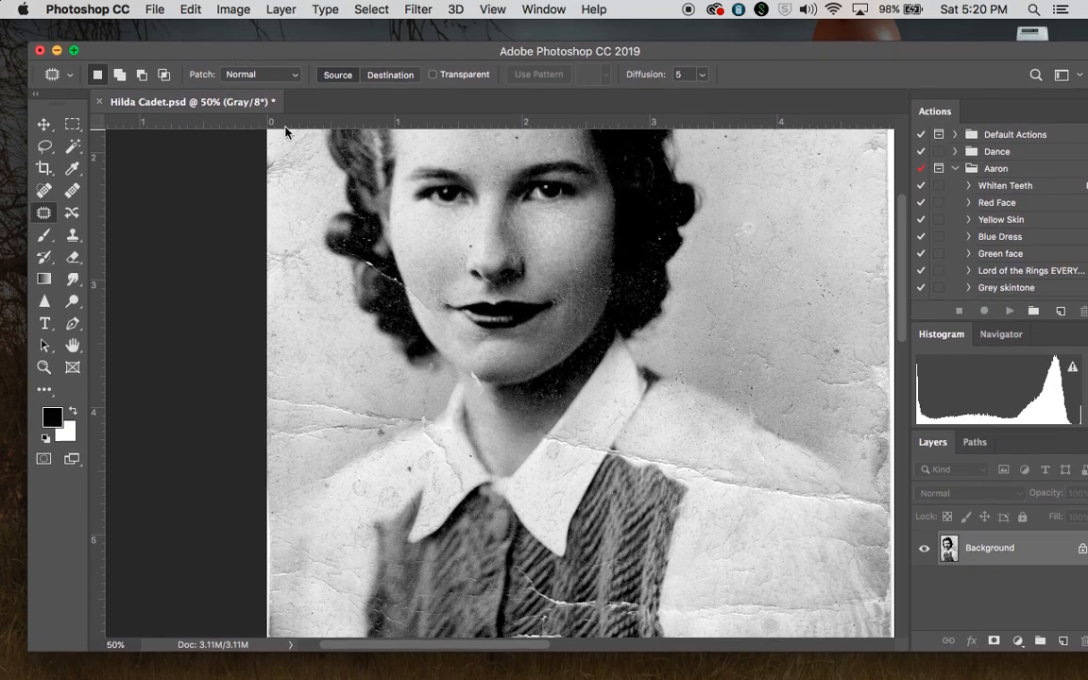
pyautogui.press('super+j')
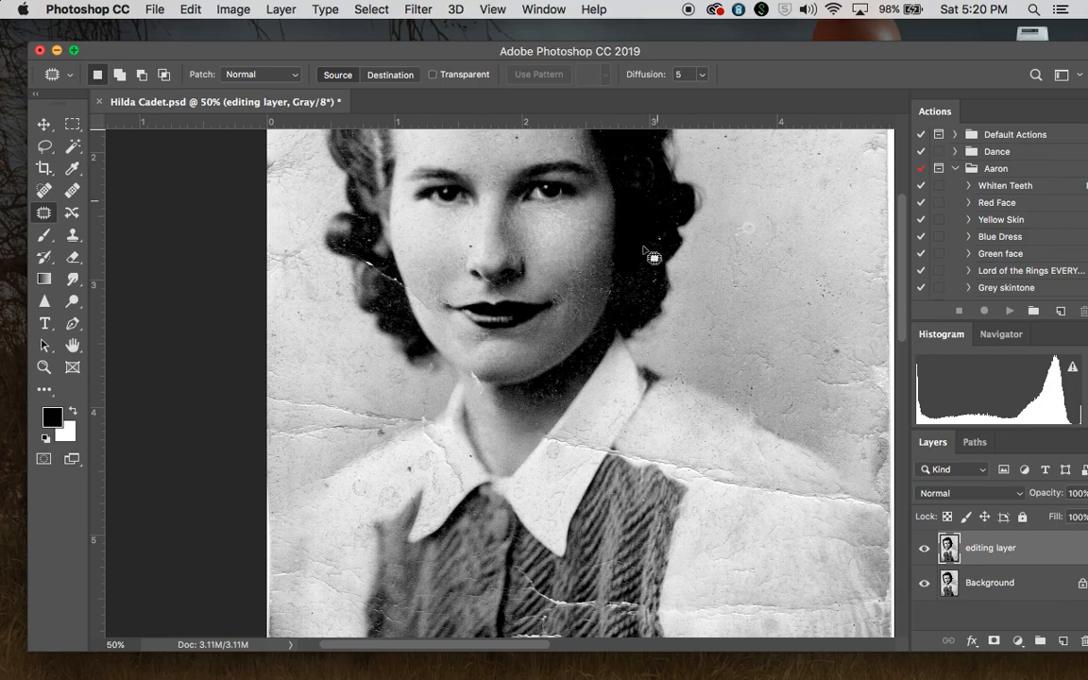
# - Examine the damage across the hair, face, neck and collar, up to 200% magnification
pyautogui.scroll(5, 651, 251)
pyautogui.hscroll(1, 650, 251)
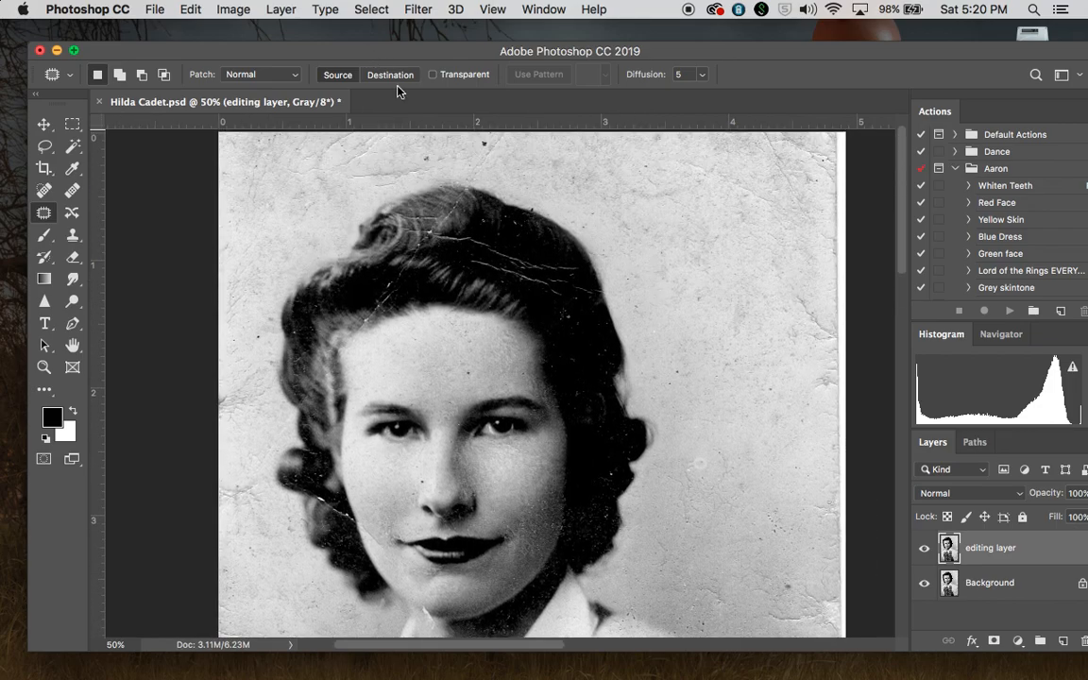
pyautogui.press('super+equal')
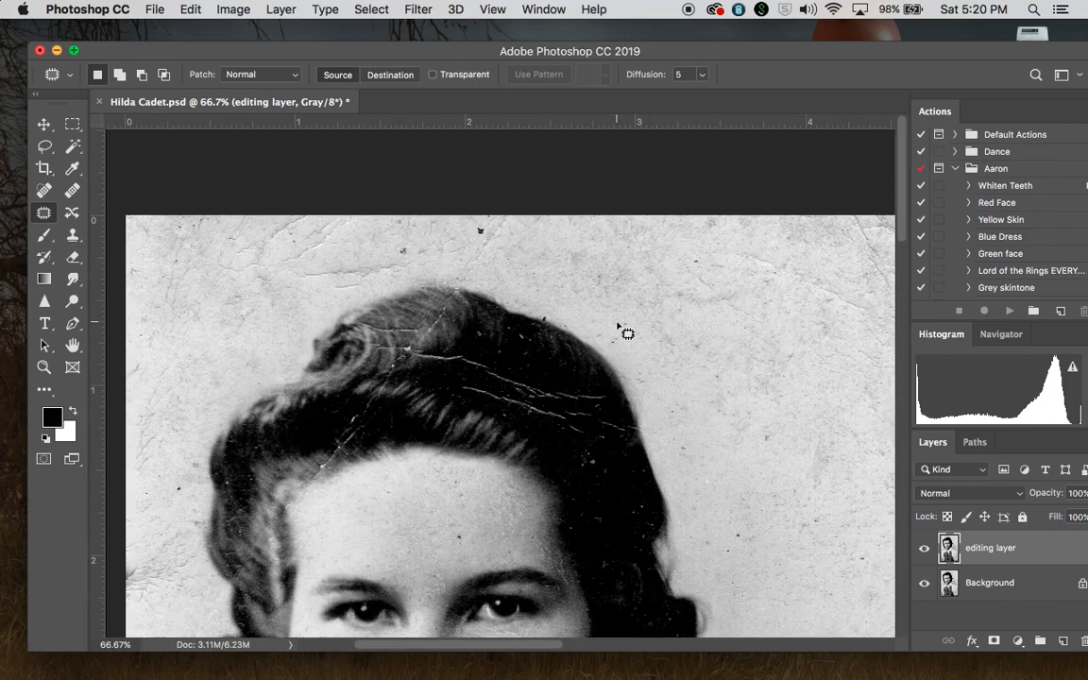
pyautogui.scroll(-8, 619, 327)
pyautogui.hscroll(1, 620, 327)
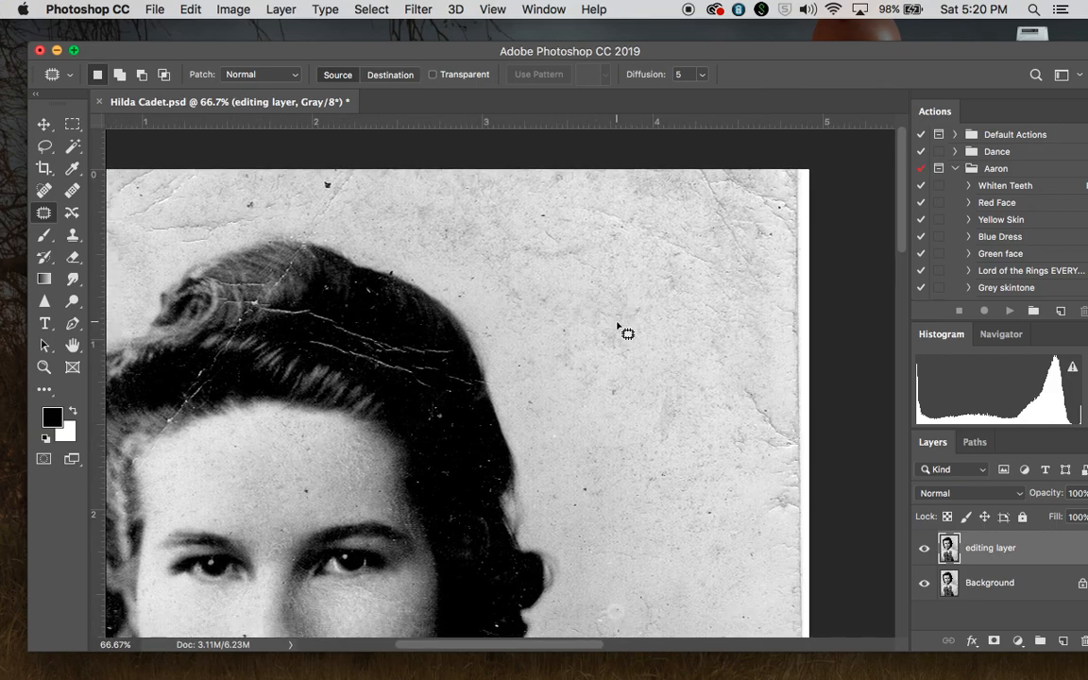
pyautogui.scroll(-3, 627, 332)
pyautogui.hscroll(-3, 627, 333)
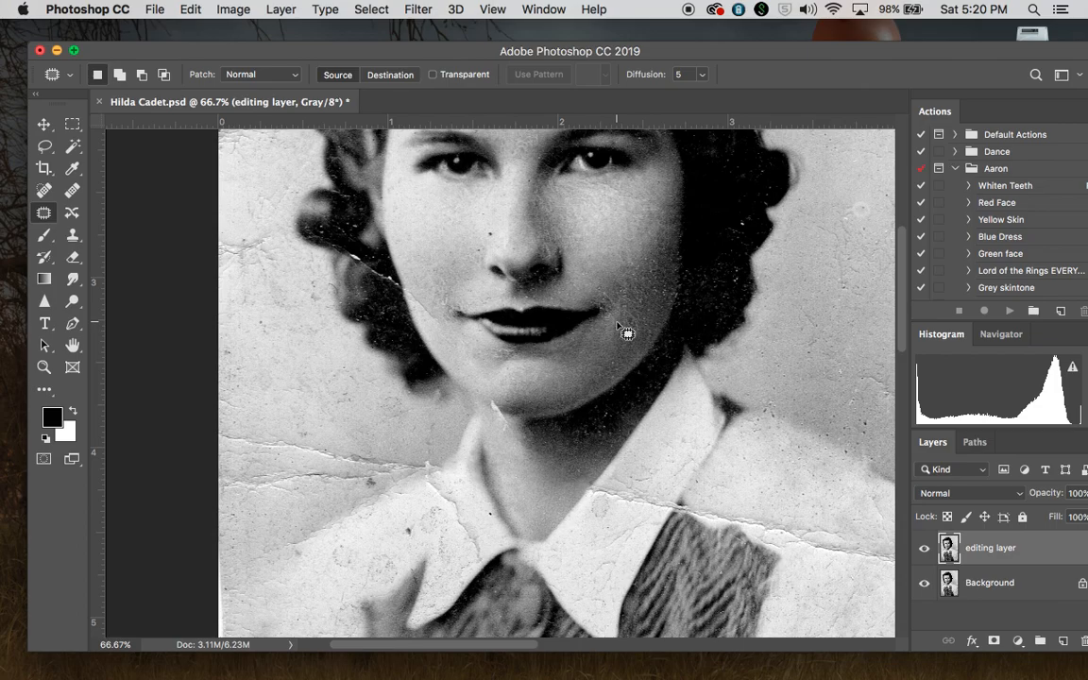
pyautogui.press('super+equal')
pyautogui.scroll(3, 626, 332)
pyautogui.hscroll(-1, 627, 332)
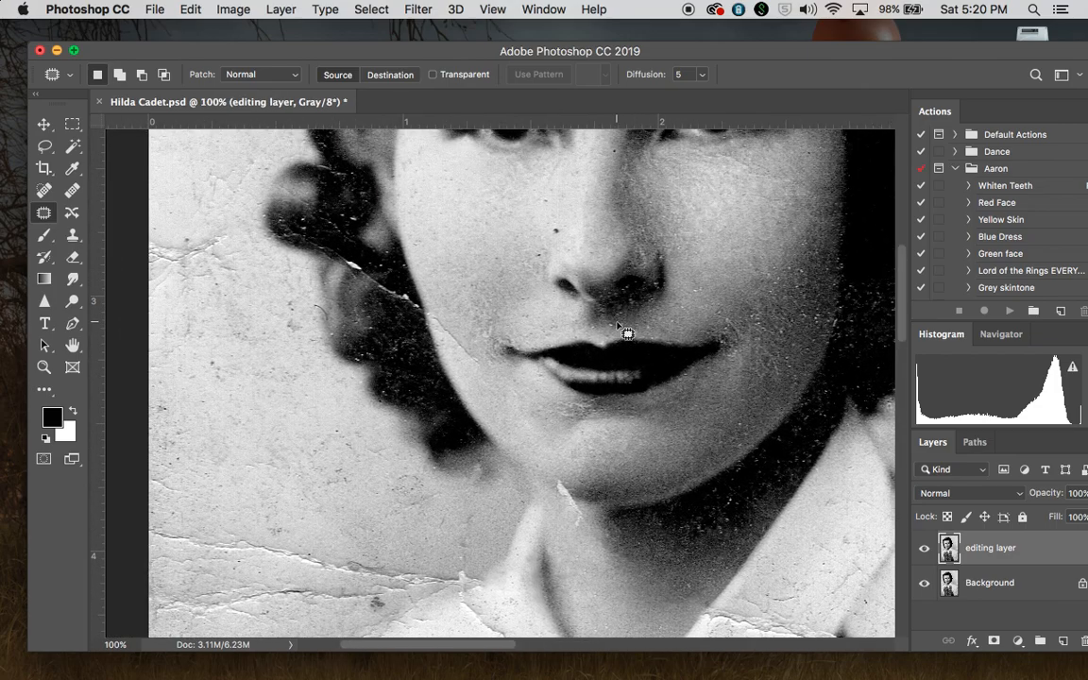
pyautogui.hscroll(-1, 627, 332)
pyautogui.press('super+equal')
pyautogui.scroll(3, 627, 332)
pyautogui.hscroll(-2, 627, 332)
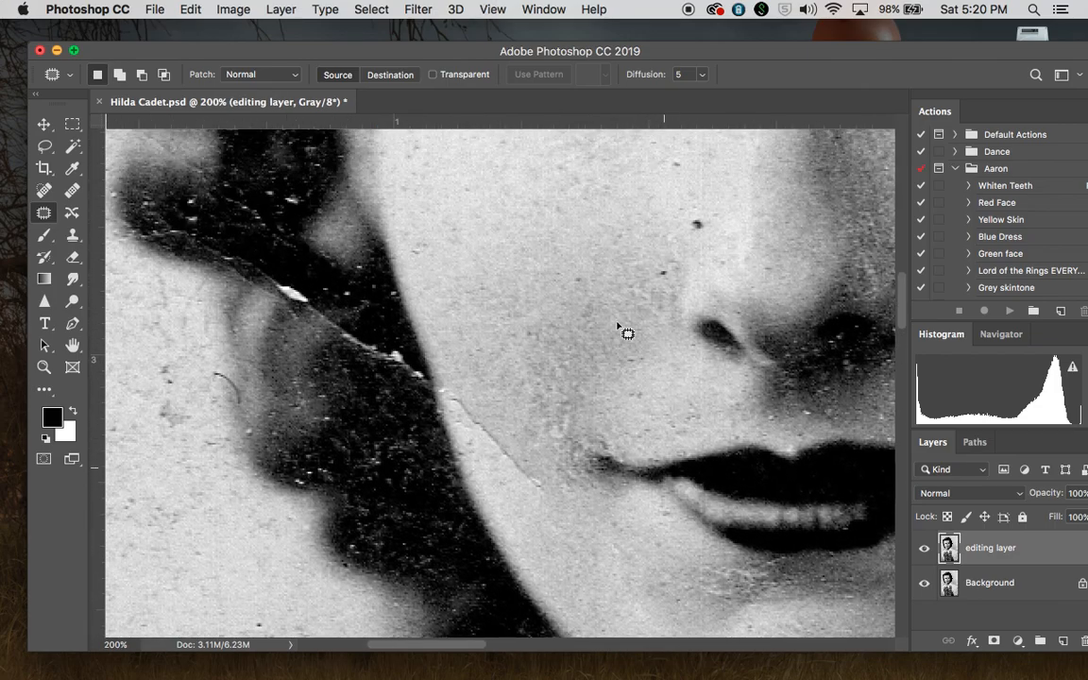
pyautogui.hscroll(-2, 627, 333)
pyautogui.scroll(-3, 627, 333)
pyautogui.hscroll(3, 627, 333)
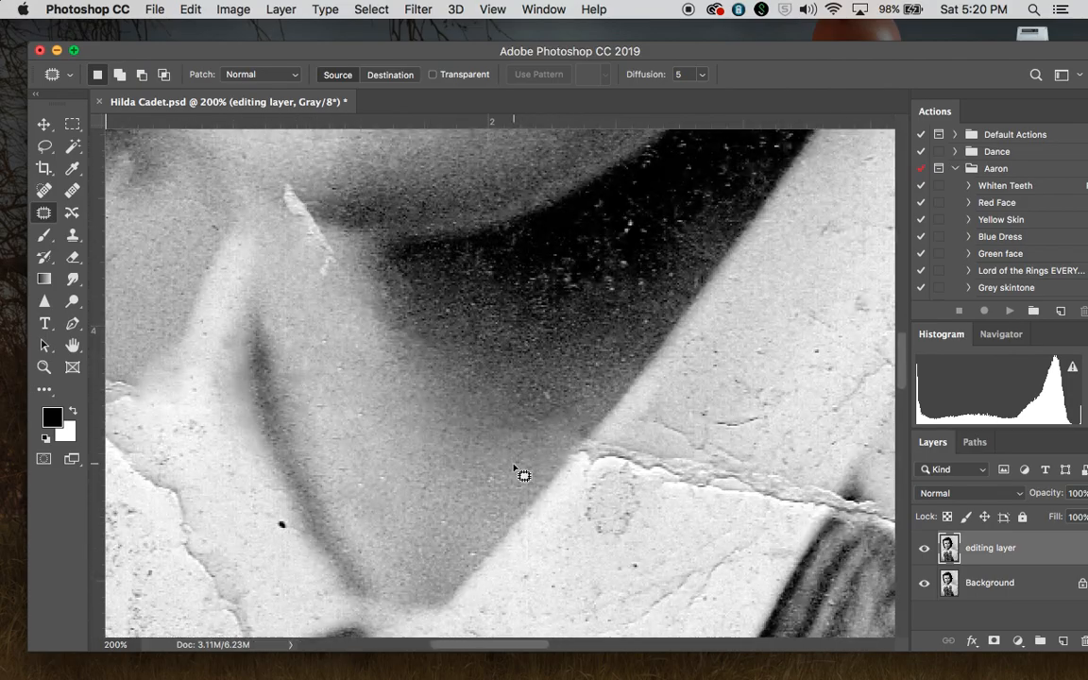
# - Outline the long crack between the shoulder and the neck side of the collar with the freehand Lasso tool
pyautogui.scroll(-5, 524, 475)
pyautogui.hscroll(-5, 524, 475)
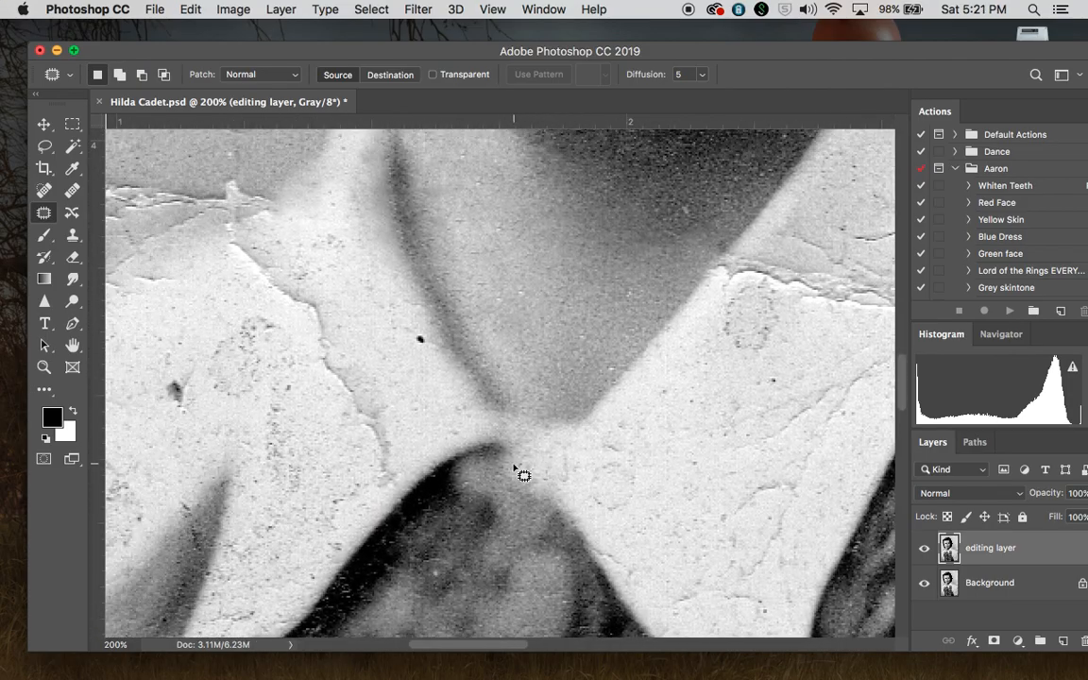
pyautogui.scroll(-3, 524, 475)
pyautogui.hscroll(-2, 524, 475)
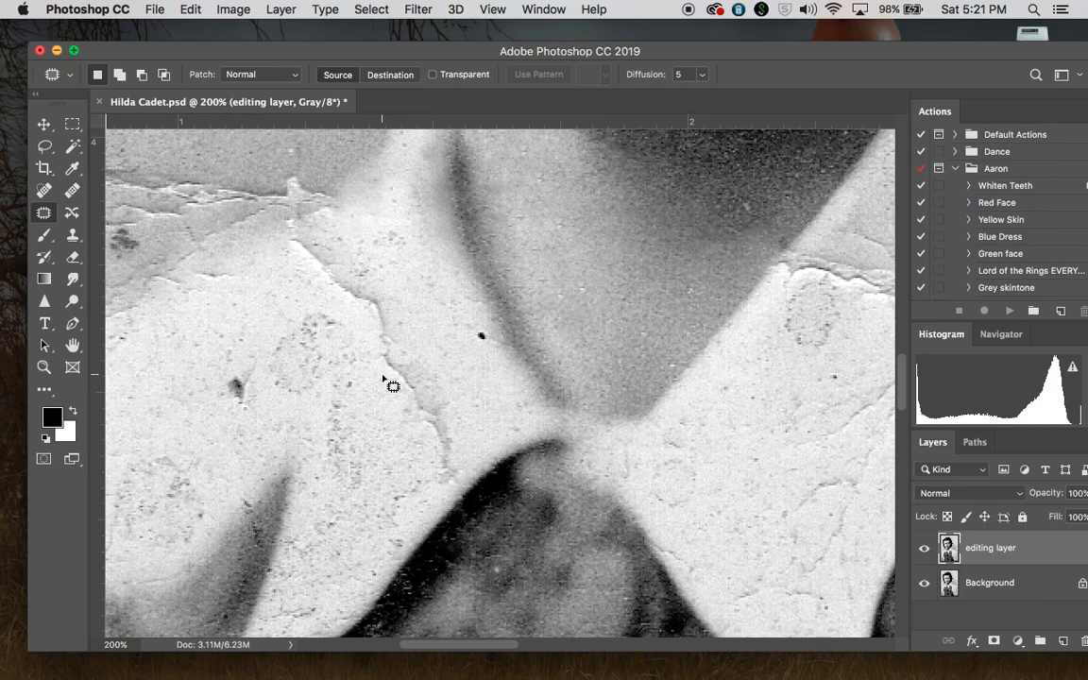
pyautogui.click(45, 146)
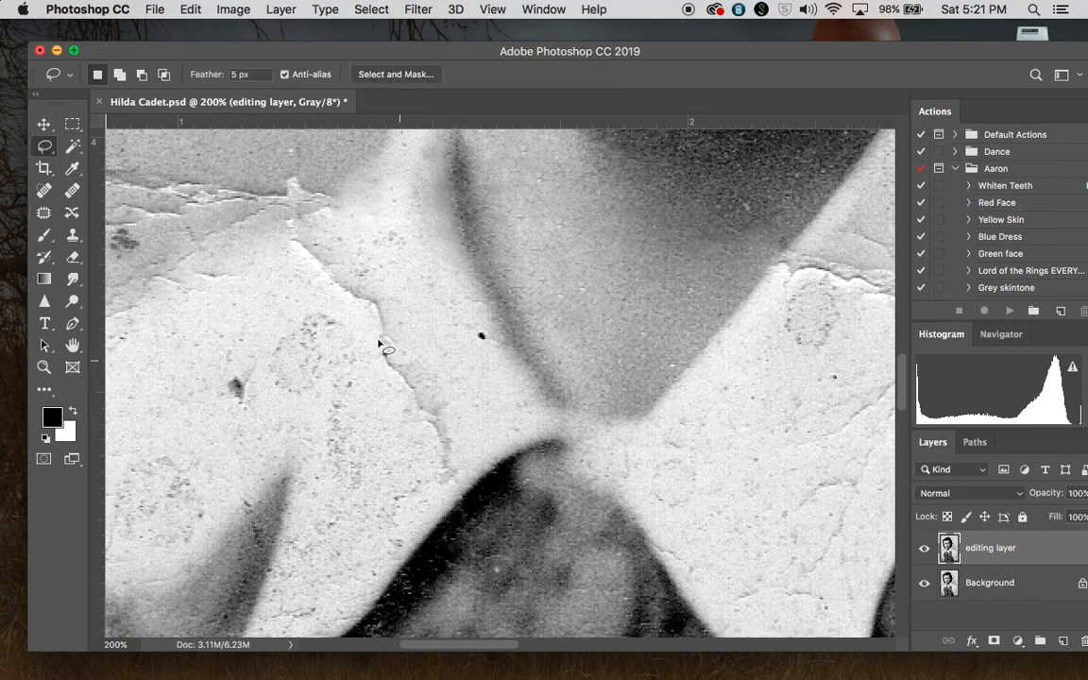
pyautogui.click(49, 154)
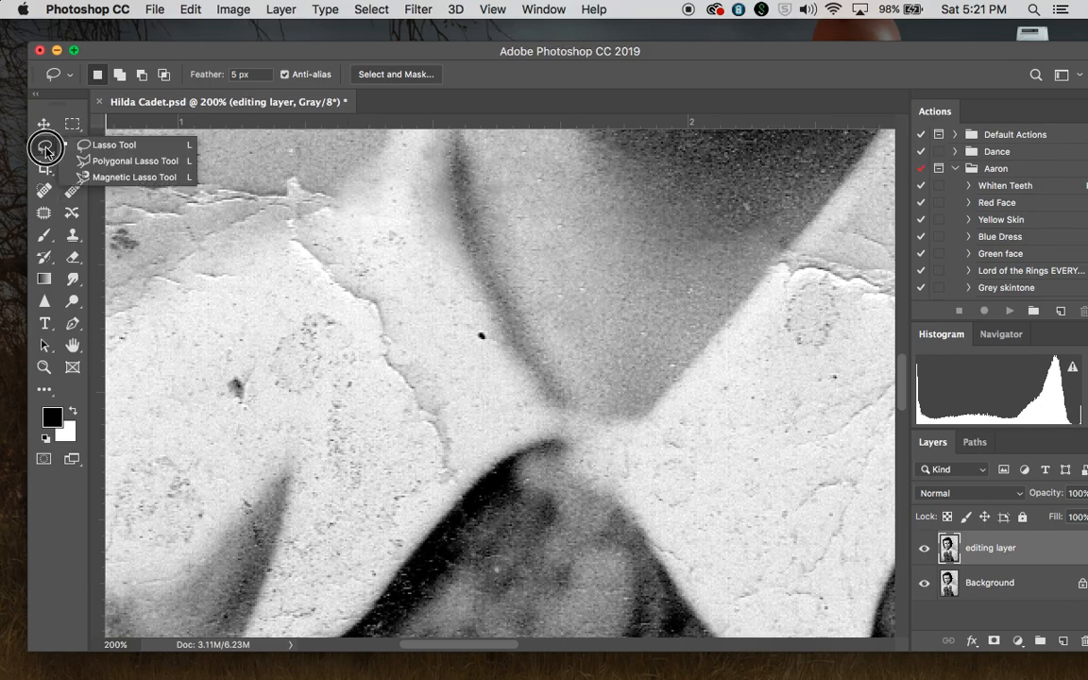
pyautogui.click(90, 145)
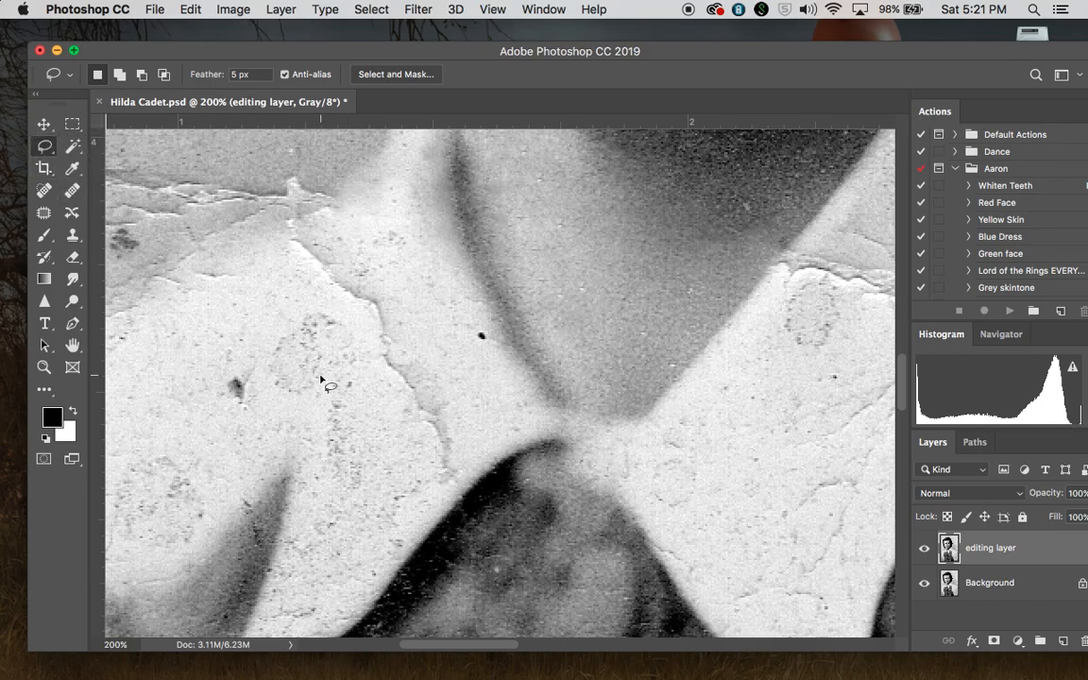
pyautogui.moveTo(461, 452)
pyautogui.mouseDown()
pyautogui.moveTo(400, 287)
pyautogui.moveTo(342, 228)
pyautogui.moveTo(288, 229)
pyautogui.moveTo(280, 253)
pyautogui.moveTo(355, 317)
pyautogui.moveTo(390, 444)
pyautogui.moveTo(439, 493)
pyautogui.moveTo(461, 450)
pyautogui.mouseUp()
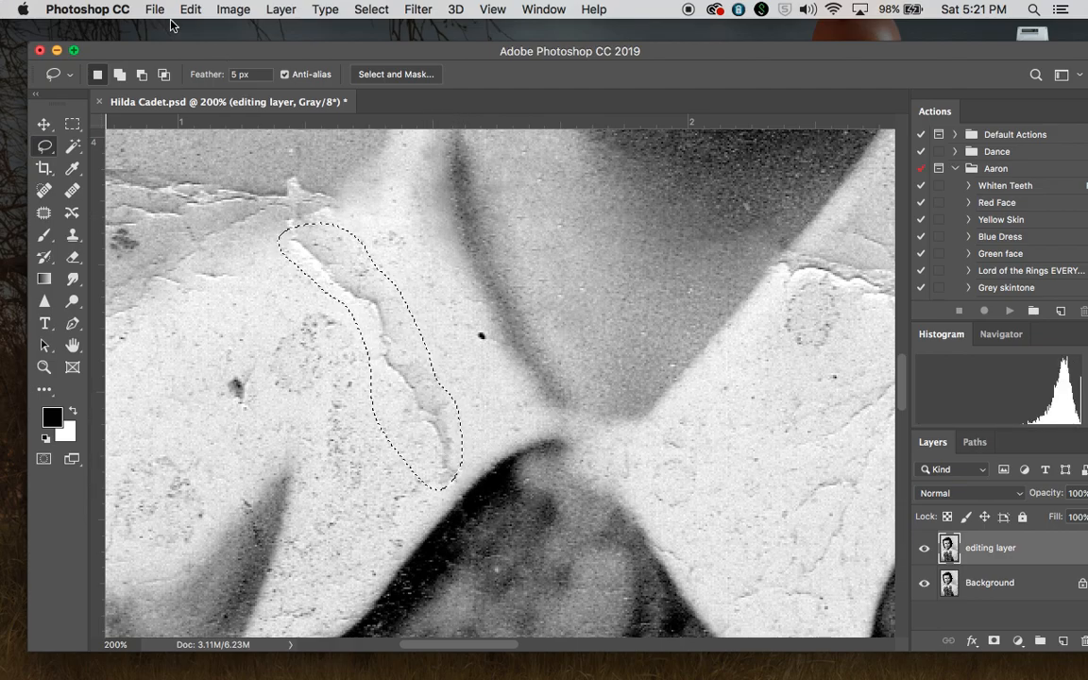
# - Start Content-Aware Fill on the selected crack, enlarge the preview to 199% and set the sampling brush size to 25
pyautogui.click(154, 9)
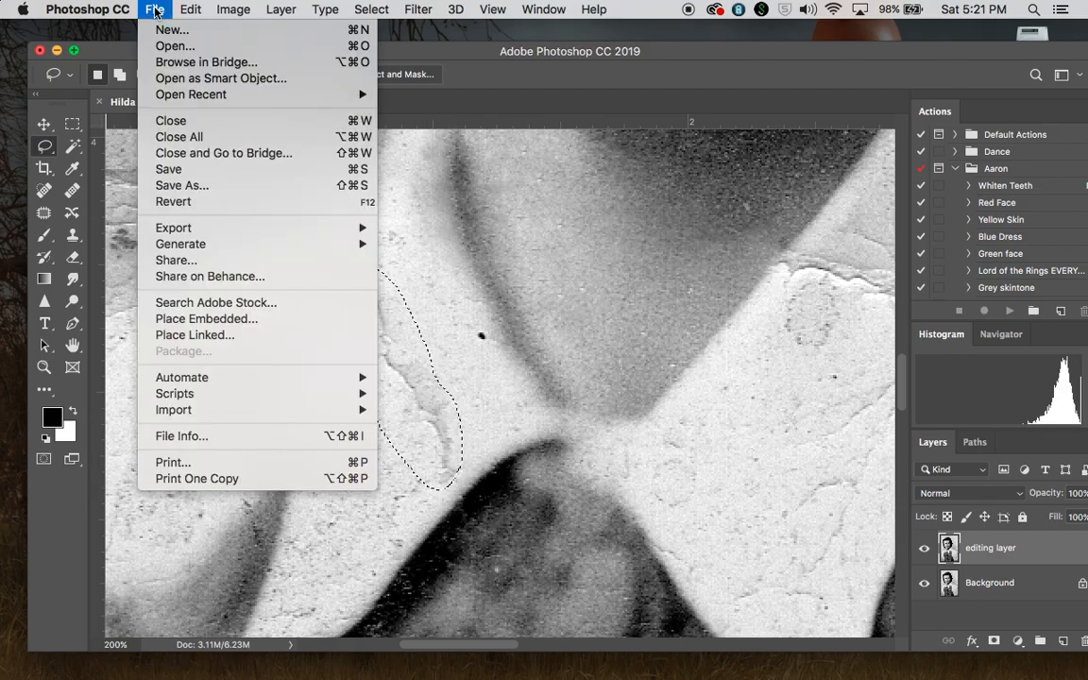
pyautogui.moveTo(190, 11)
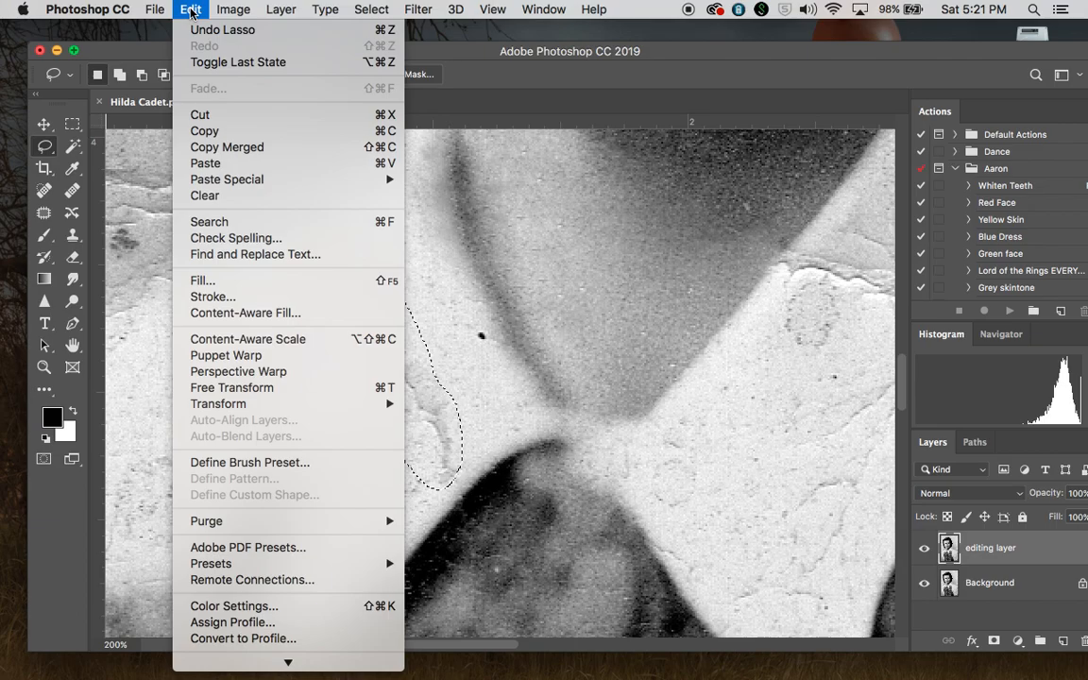
pyautogui.click(304, 319)
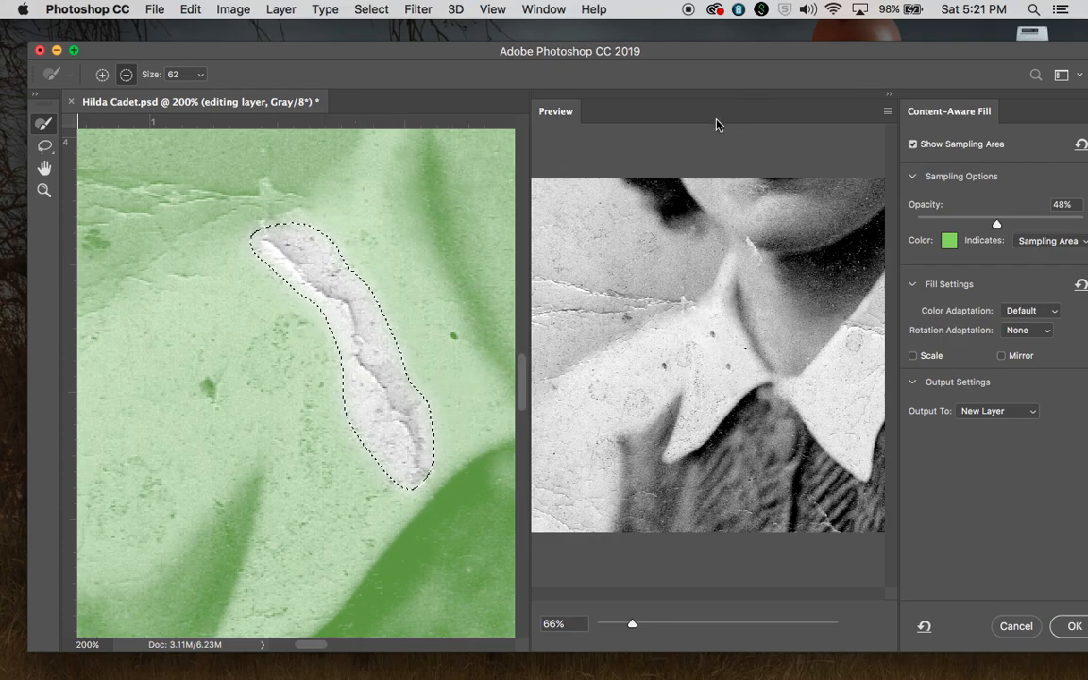
pyautogui.moveTo(628, 624); pyautogui.dragTo(719, 620)
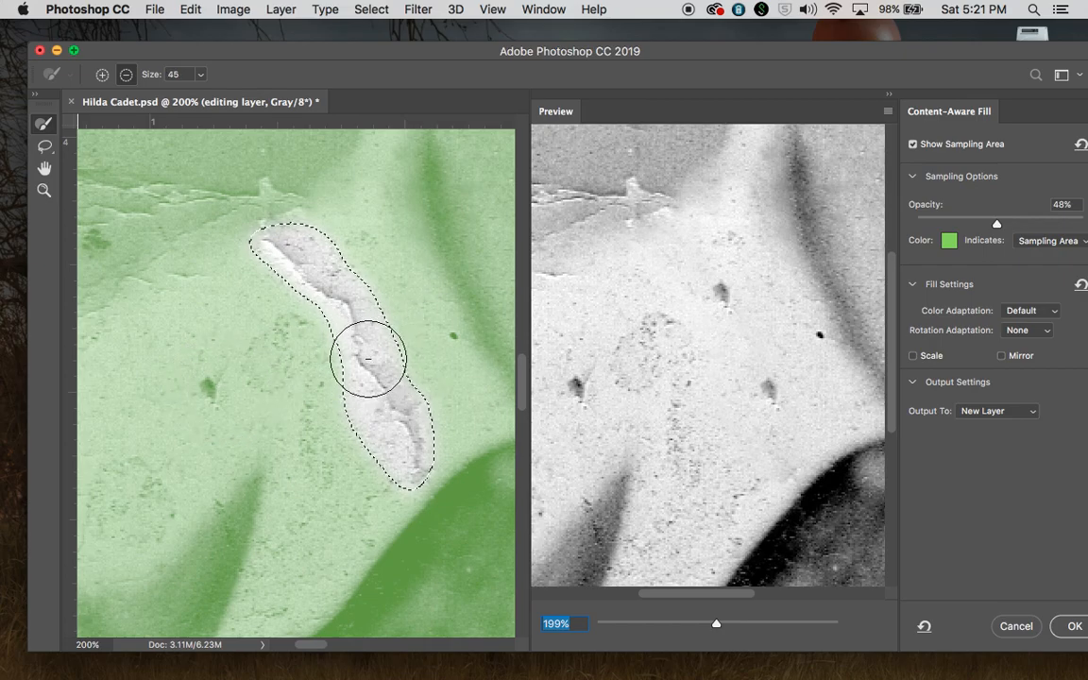
pyautogui.press('[')
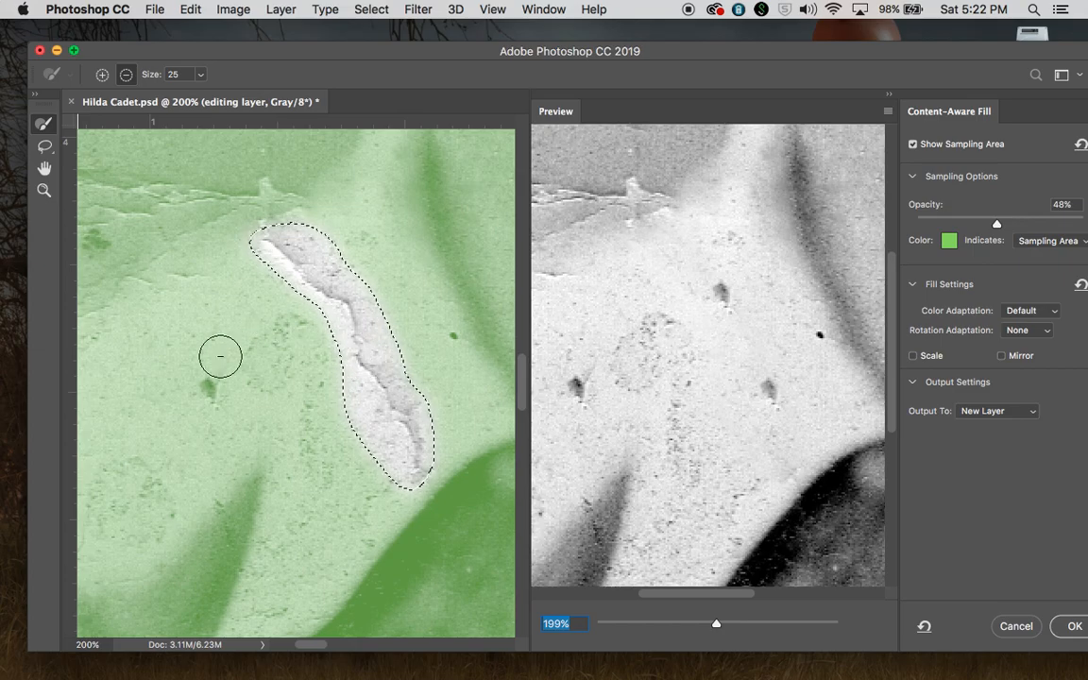
# - Try excluding the dark spot beside the crack from the sampling area, then undo the exclusion
pyautogui.click(207, 389)
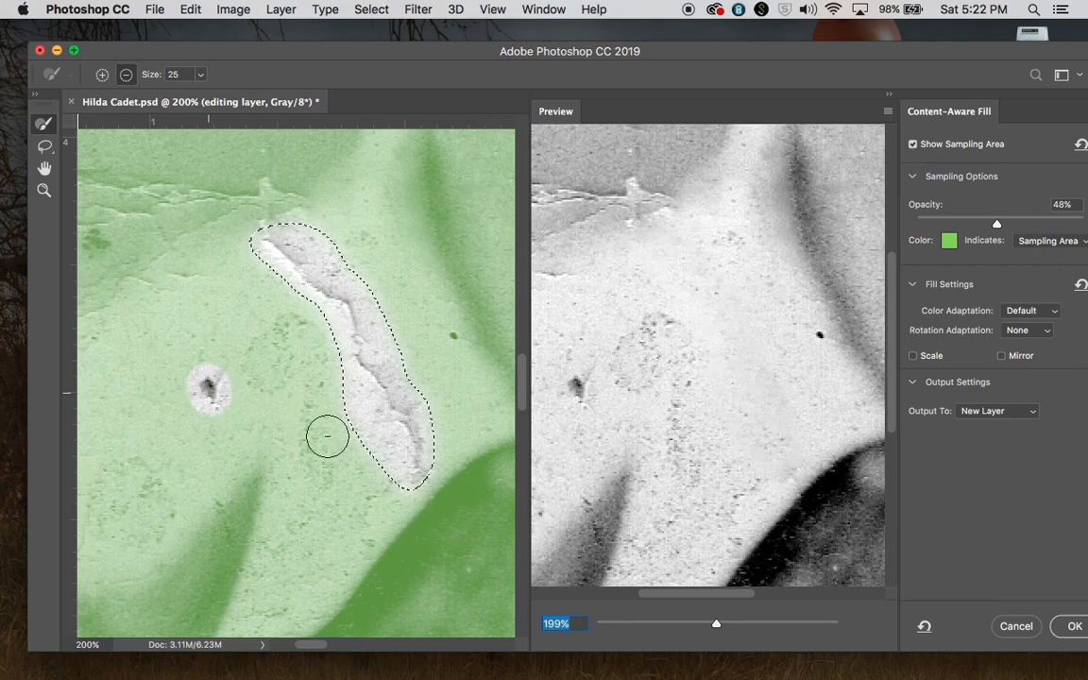
pyautogui.press('super+z')
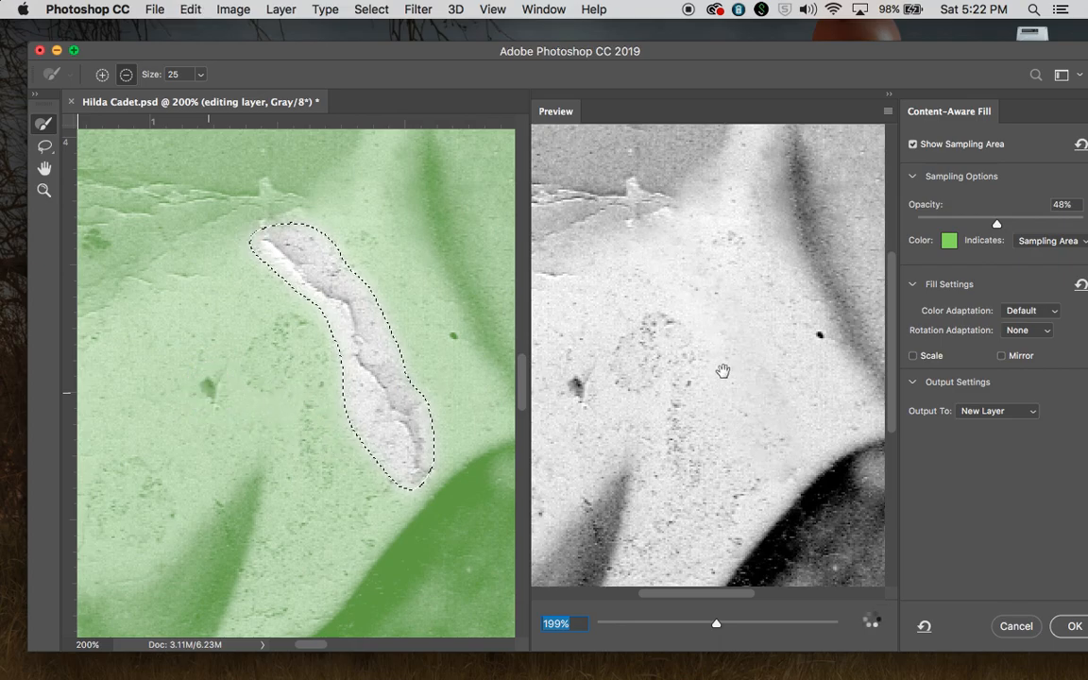
# - Keep the green overlay indicating the Sampling Area and exclude the dark spot beside the crack from it
pyautogui.moveTo(978, 56); pyautogui.dragTo(939, 51)
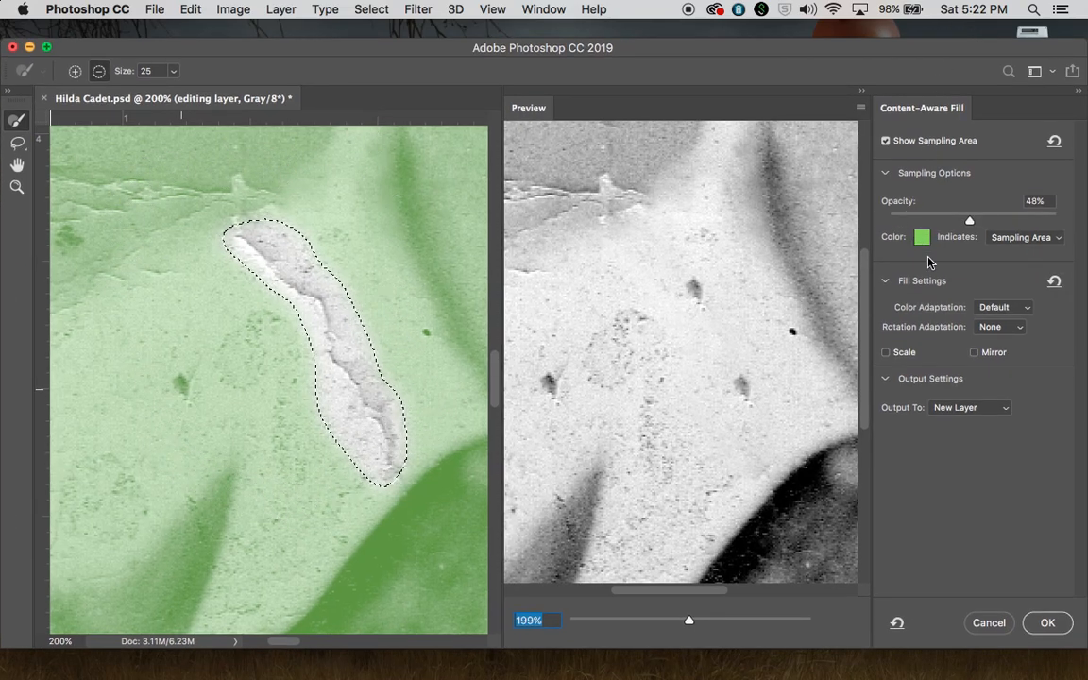
pyautogui.click(1030, 244)
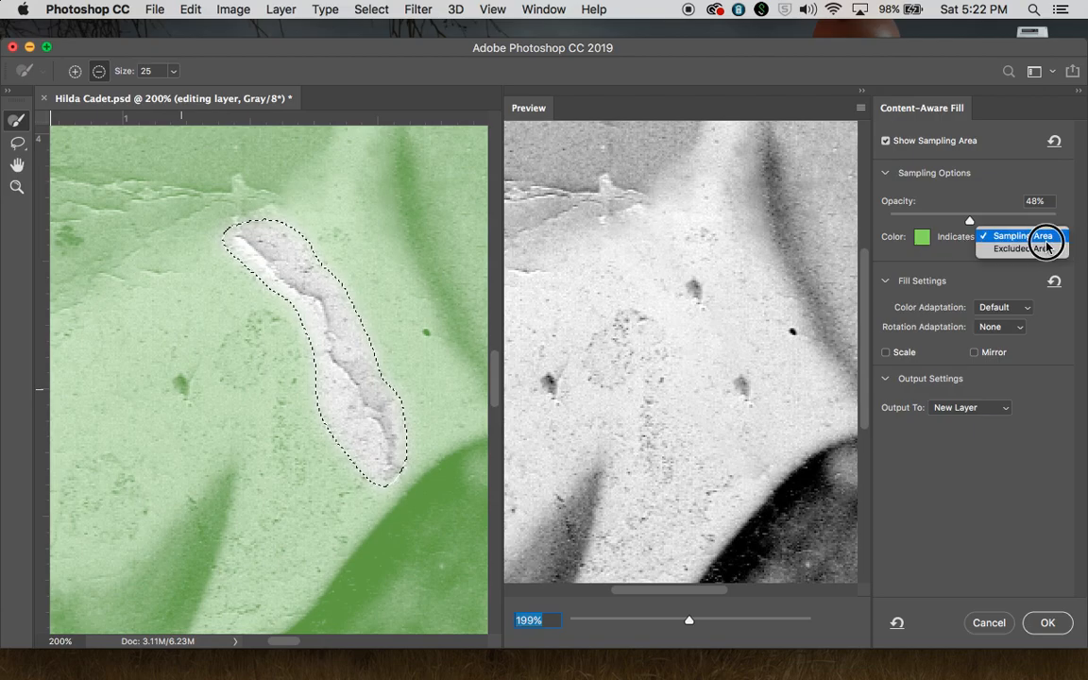
pyautogui.click(1043, 236)
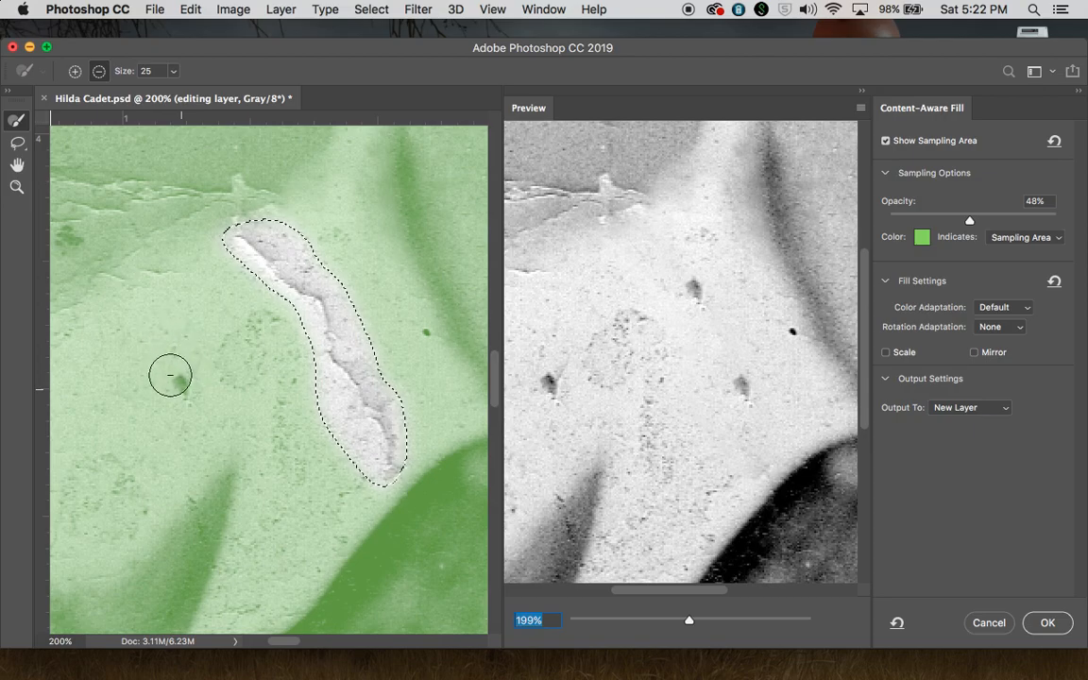
pyautogui.click(180, 385)
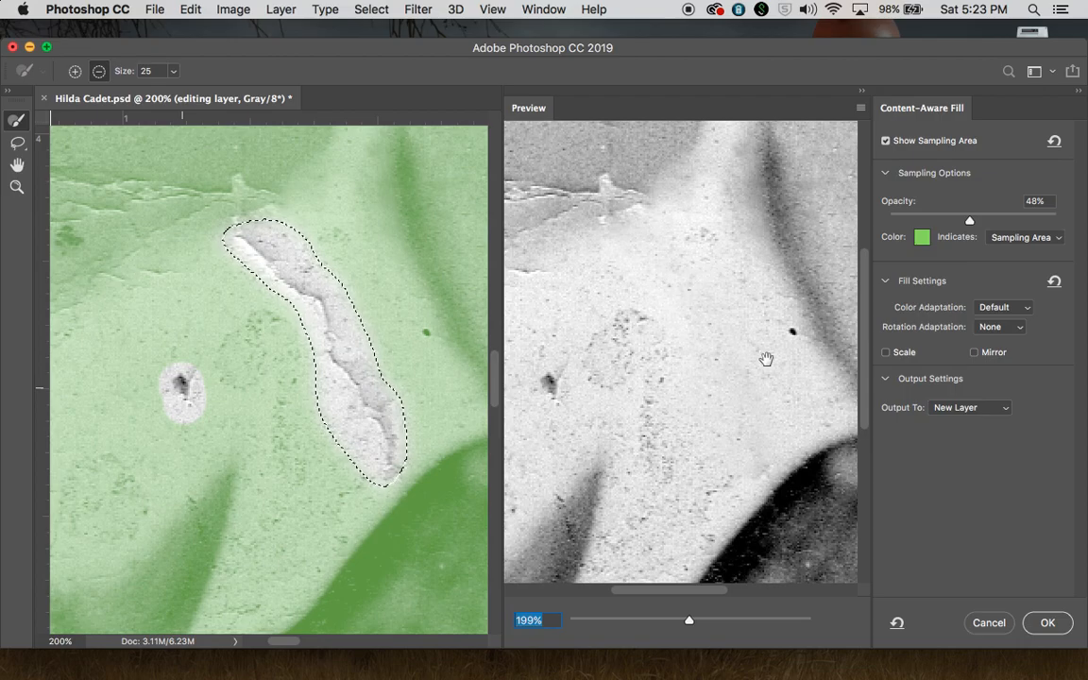
# - Apply the content-aware fill with output to Current Layer, then clear the selection
pyautogui.click(996, 406)
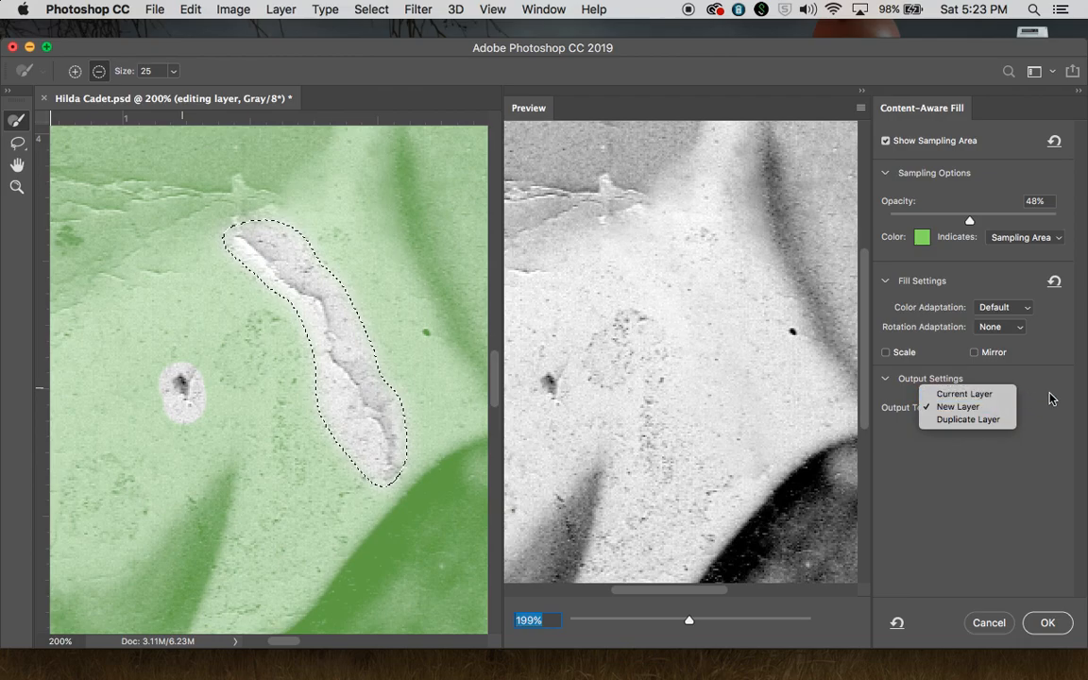
pyautogui.click(951, 408)
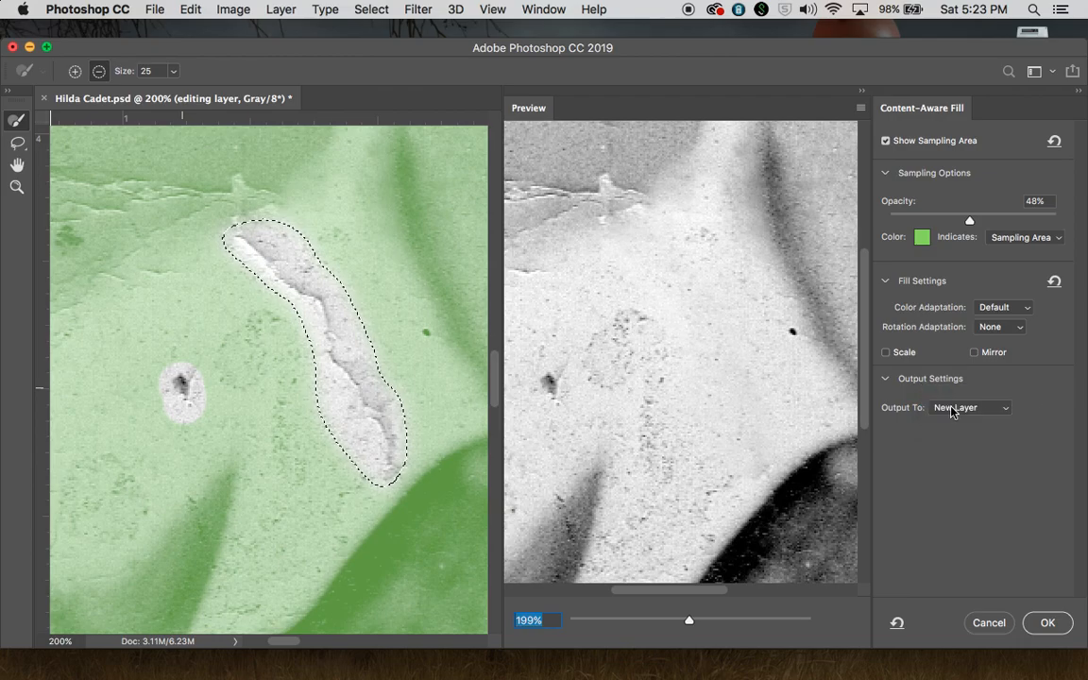
pyautogui.click(1005, 409)
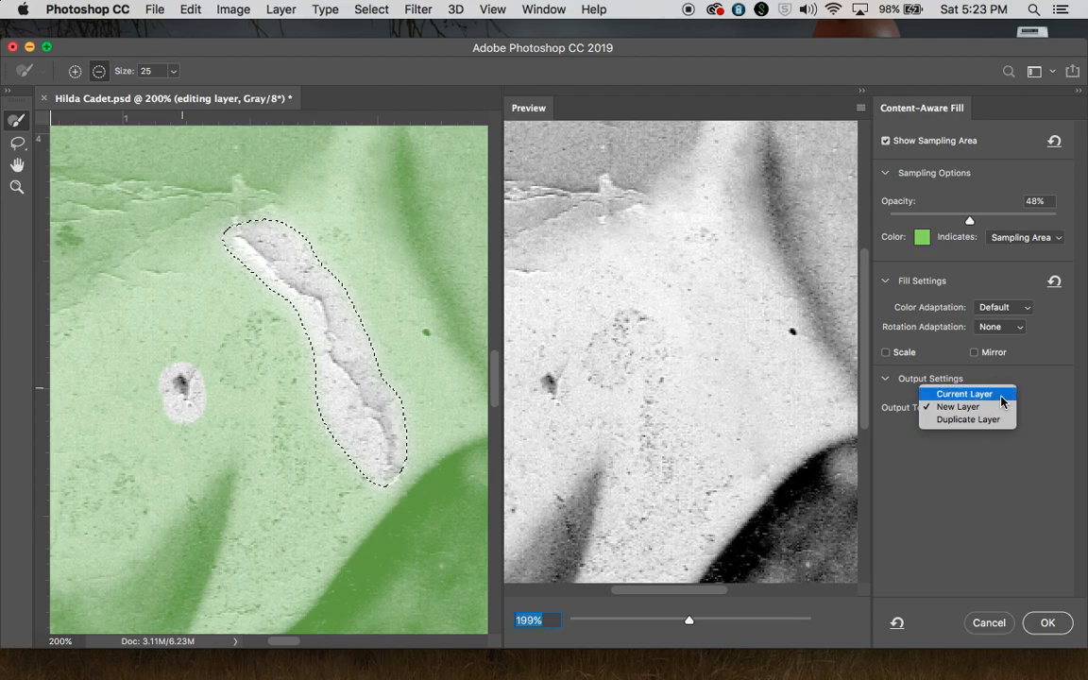
pyautogui.click(997, 394)
pyautogui.click(1048, 623)
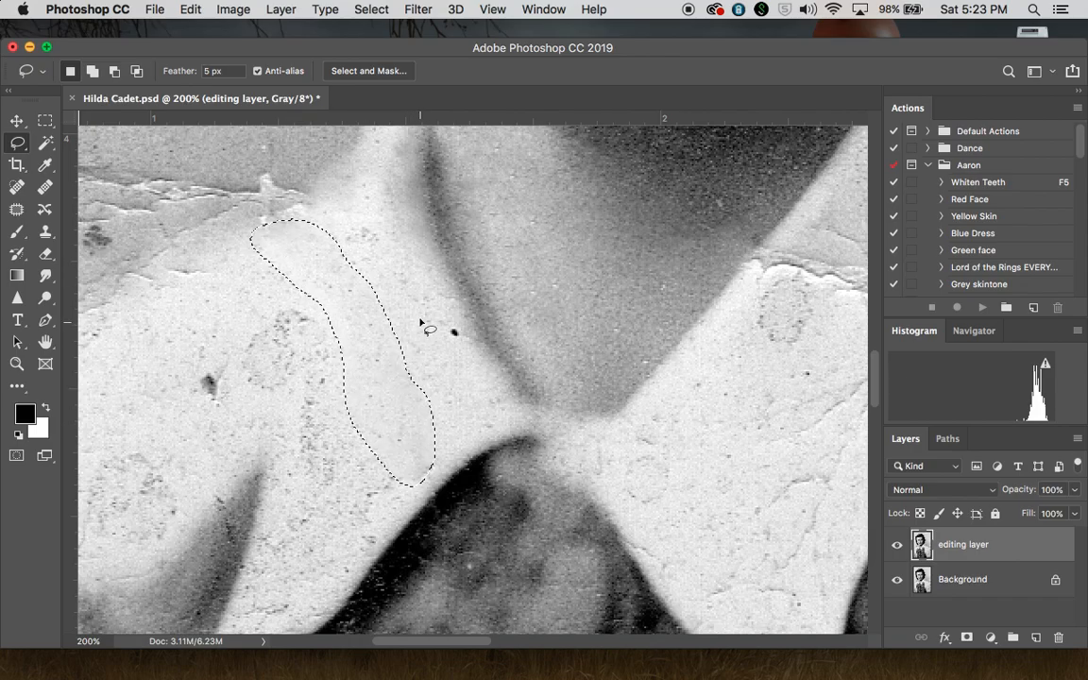
pyautogui.press('super+d')
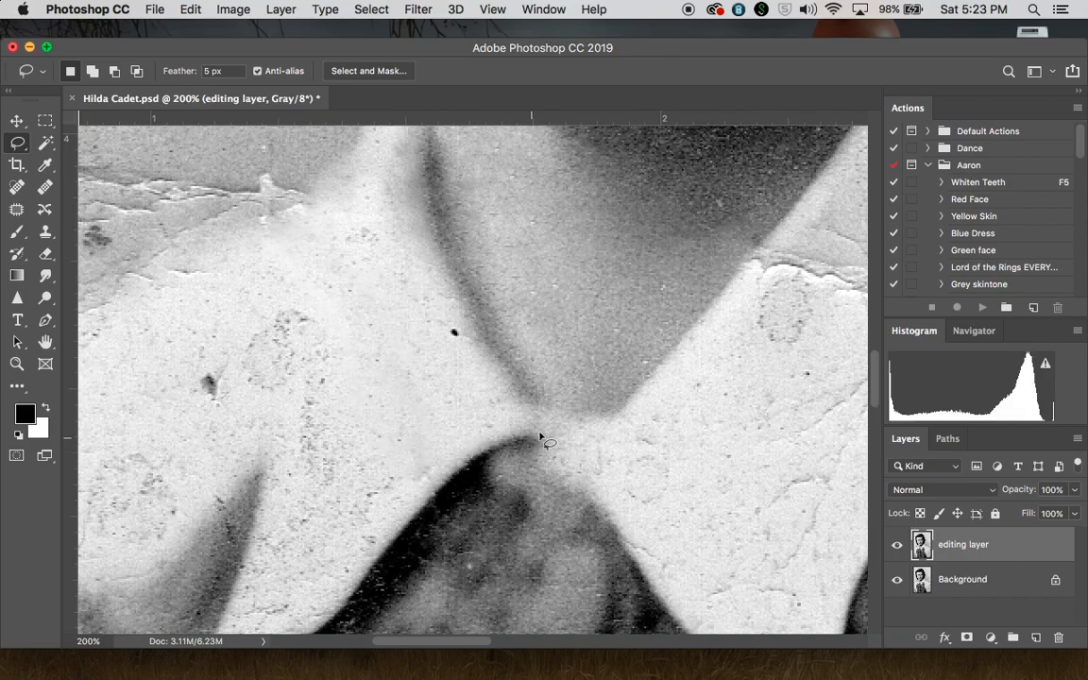
# - Select the crack in the lower-left corner of the photo with a freehand lasso outline
pyautogui.scroll(10, 540, 436)
pyautogui.hscroll(-10, 540, 436)
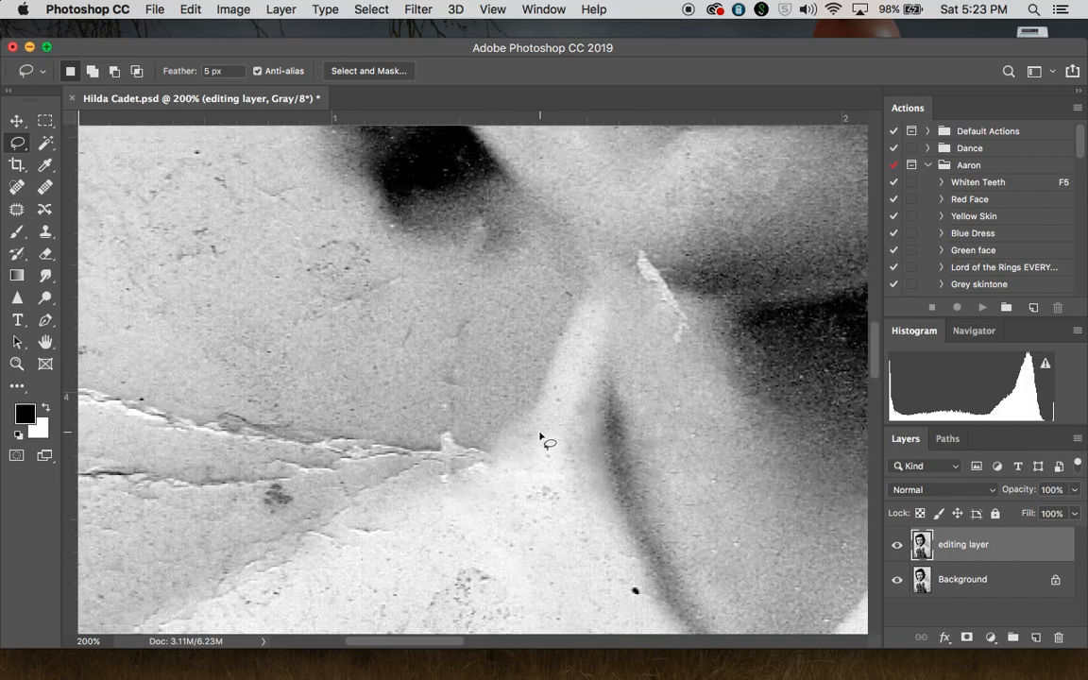
pyautogui.scroll(-15, 540, 436)
pyautogui.hscroll(-5, 540, 436)
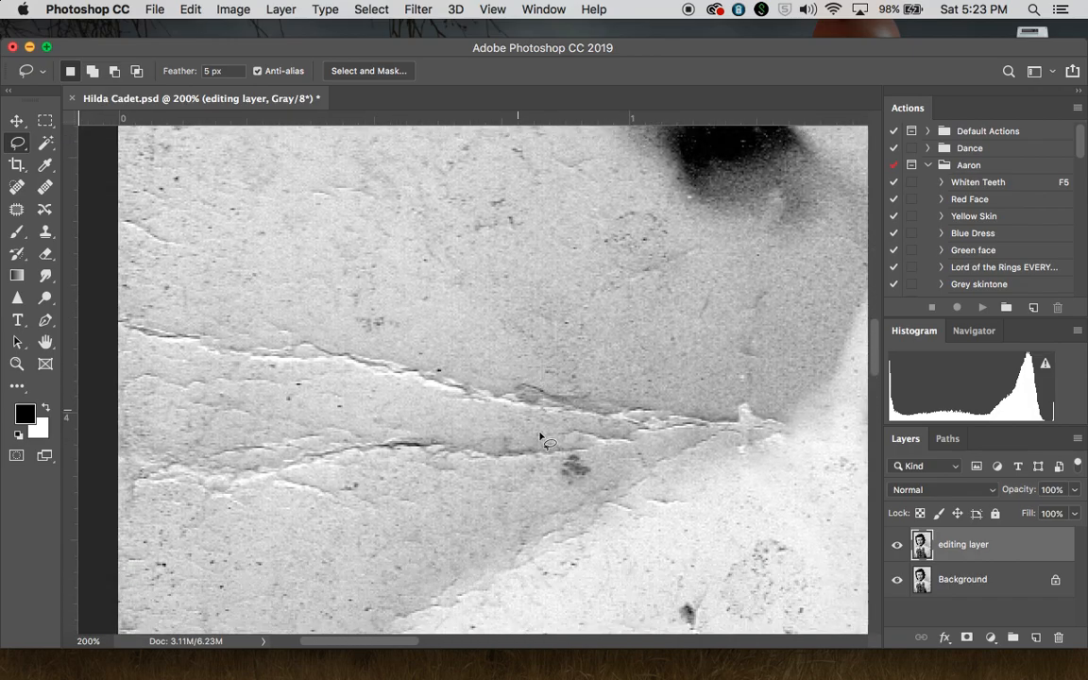
pyautogui.scroll(-10, 540, 444)
pyautogui.hscroll(2, 540, 444)
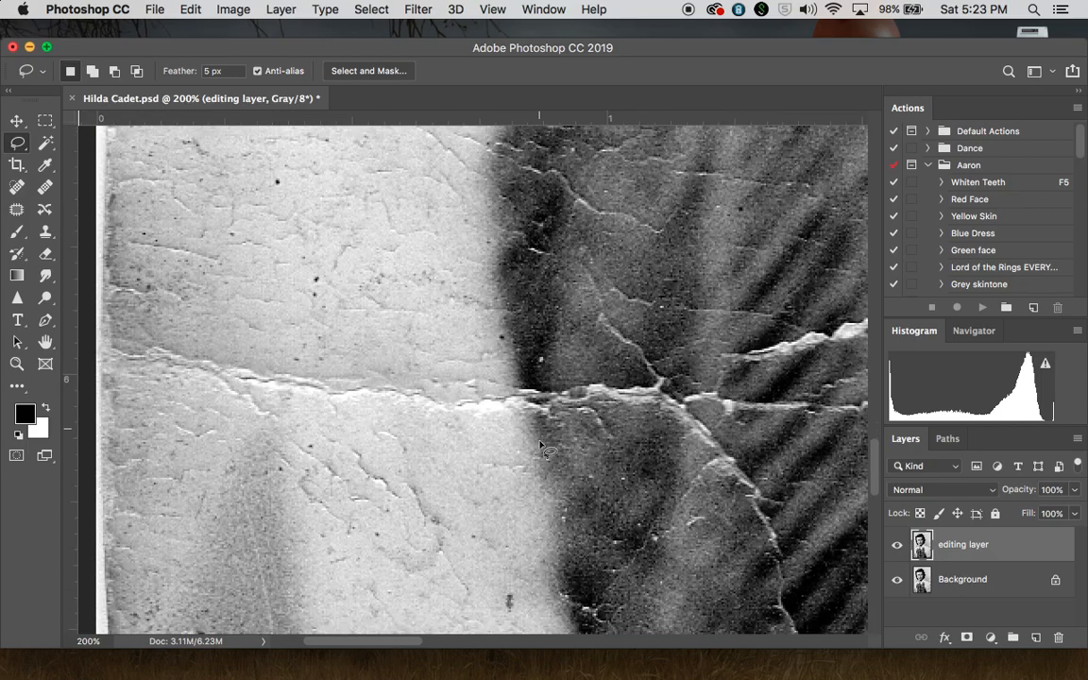
pyautogui.scroll(-4, 540, 444)
pyautogui.hscroll(-5, 540, 444)
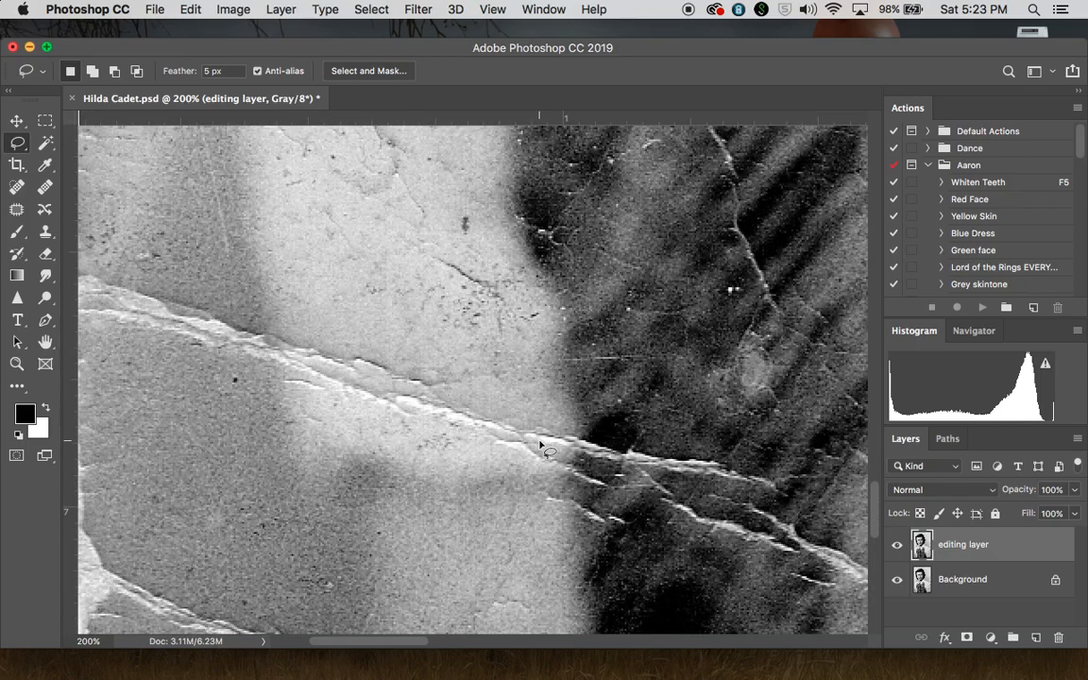
pyautogui.scroll(1, 540, 444)
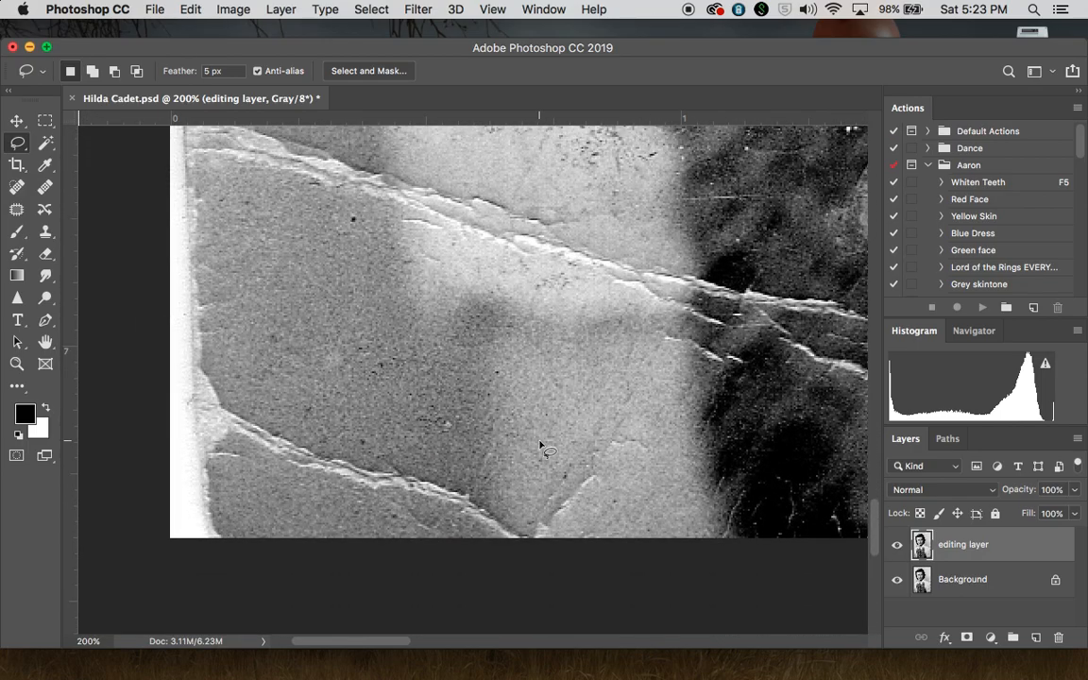
pyautogui.scroll(1, 540, 444)
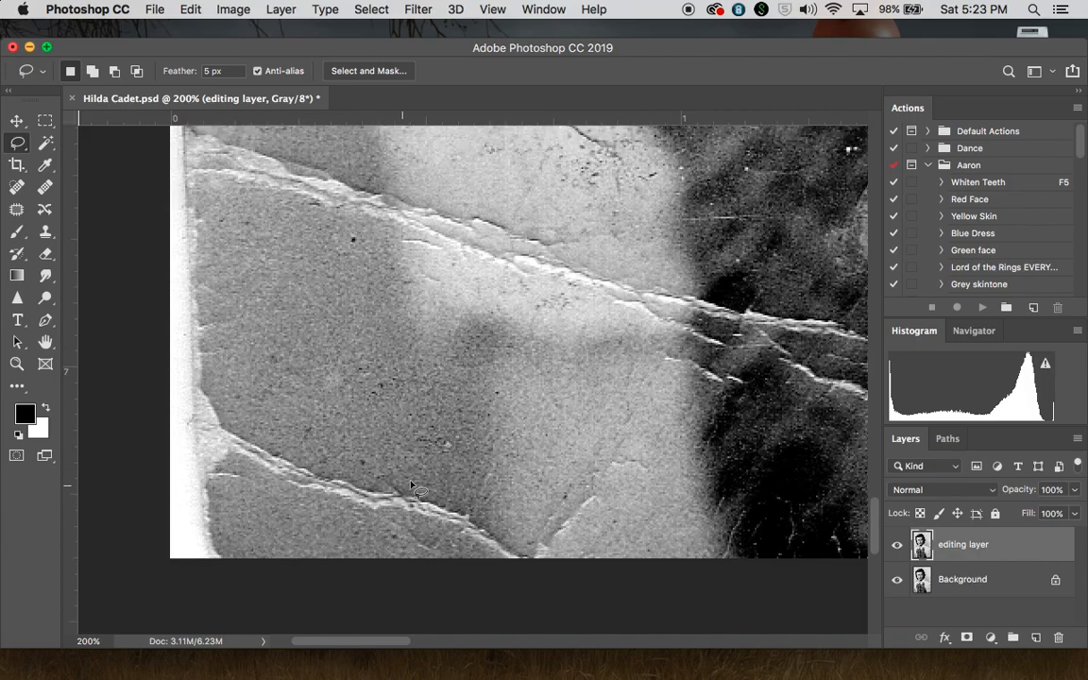
pyautogui.moveTo(449, 442)
pyautogui.mouseDown()
pyautogui.moveTo(268, 418)
pyautogui.moveTo(225, 421)
pyautogui.moveTo(223, 456)
pyautogui.moveTo(273, 503)
pyautogui.moveTo(359, 541)
pyautogui.moveTo(483, 561)
pyautogui.moveTo(511, 554)
pyautogui.moveTo(525, 535)
pyautogui.moveTo(473, 455)
pyautogui.moveTo(430, 444)
pyautogui.mouseUp()
pyautogui.click(378, 442)
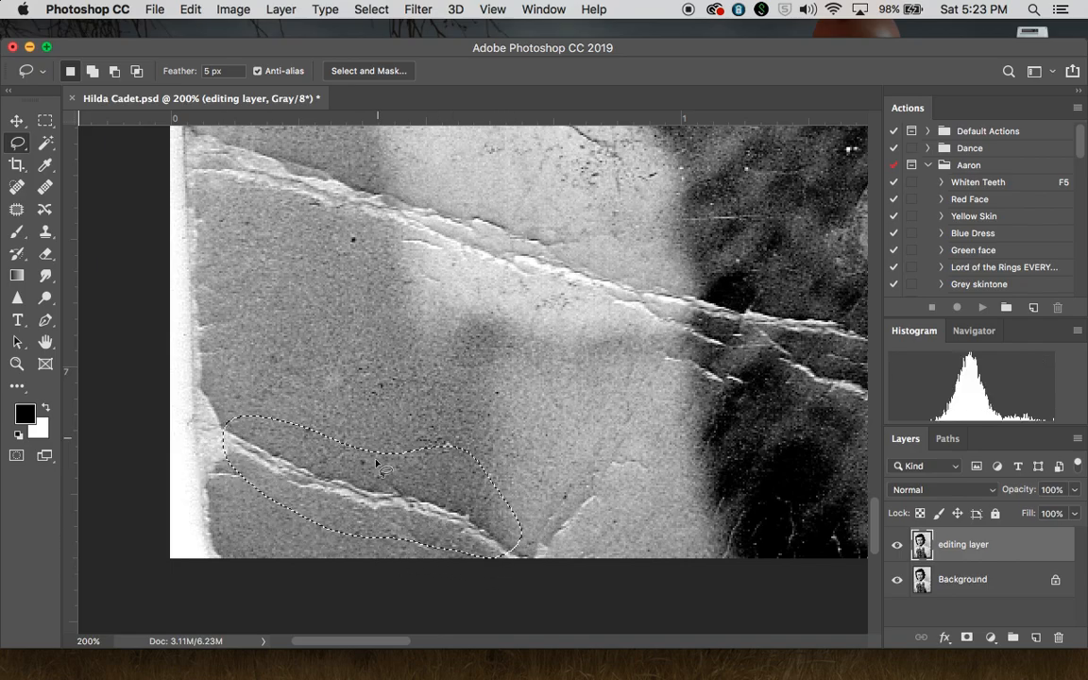
# - Content-aware fill the selected corner crack on the Current Layer, checking the preview at 94%, and clear the selection
pyautogui.click(190, 9)
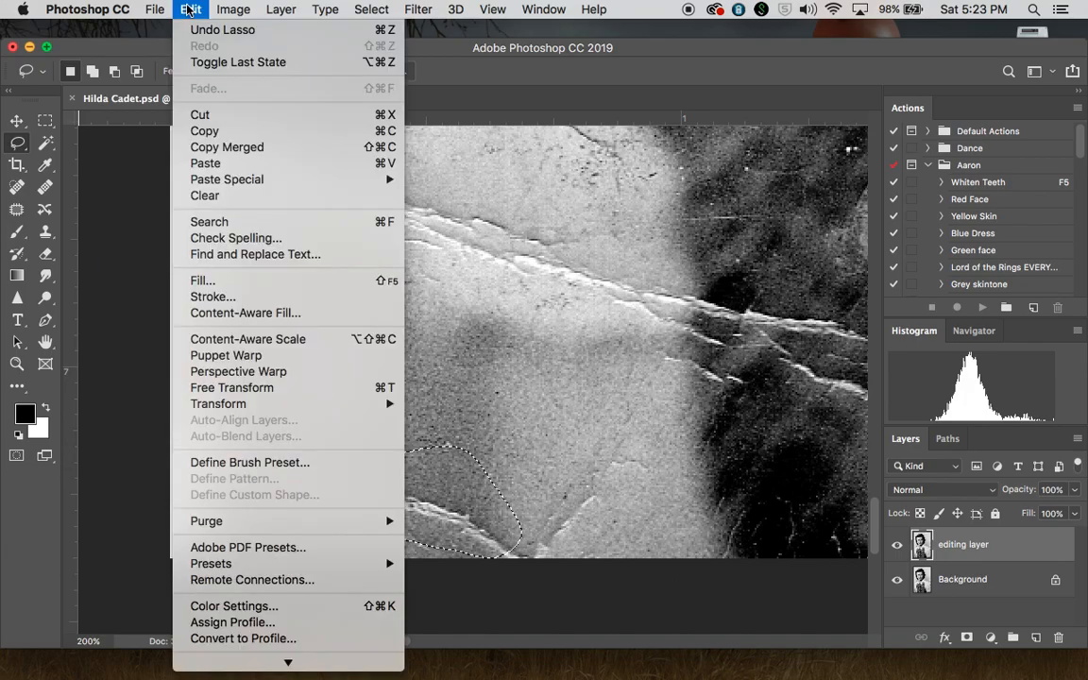
pyautogui.click(278, 313)
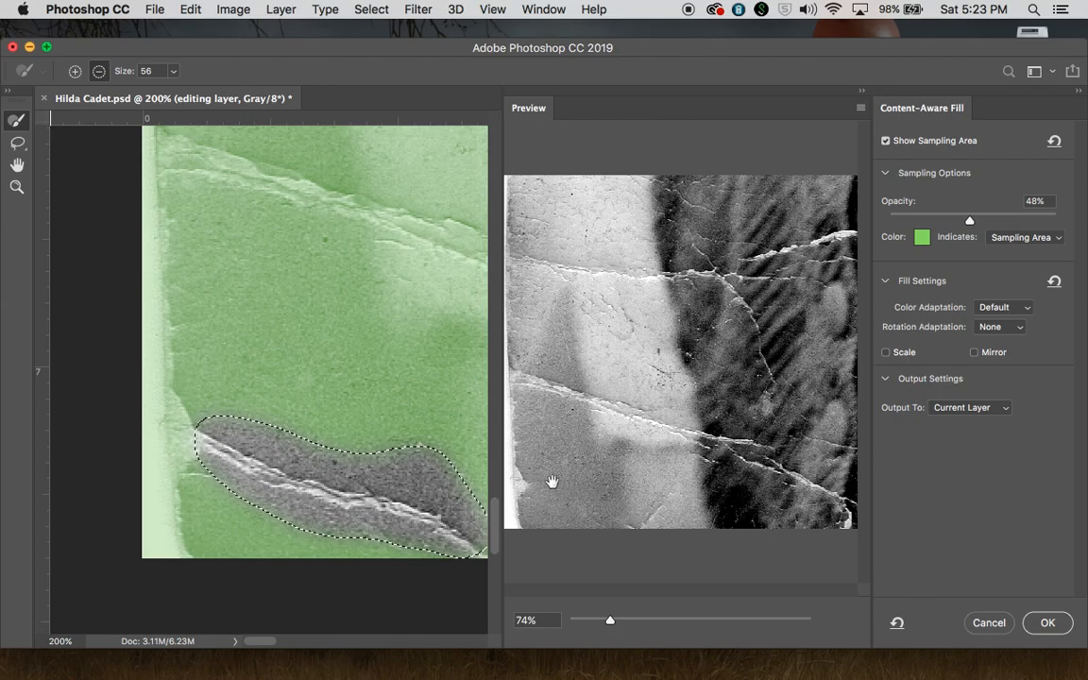
pyautogui.moveTo(611, 620); pyautogui.dragTo(624, 620)
pyautogui.moveTo(708, 286); pyautogui.dragTo(748, 245)
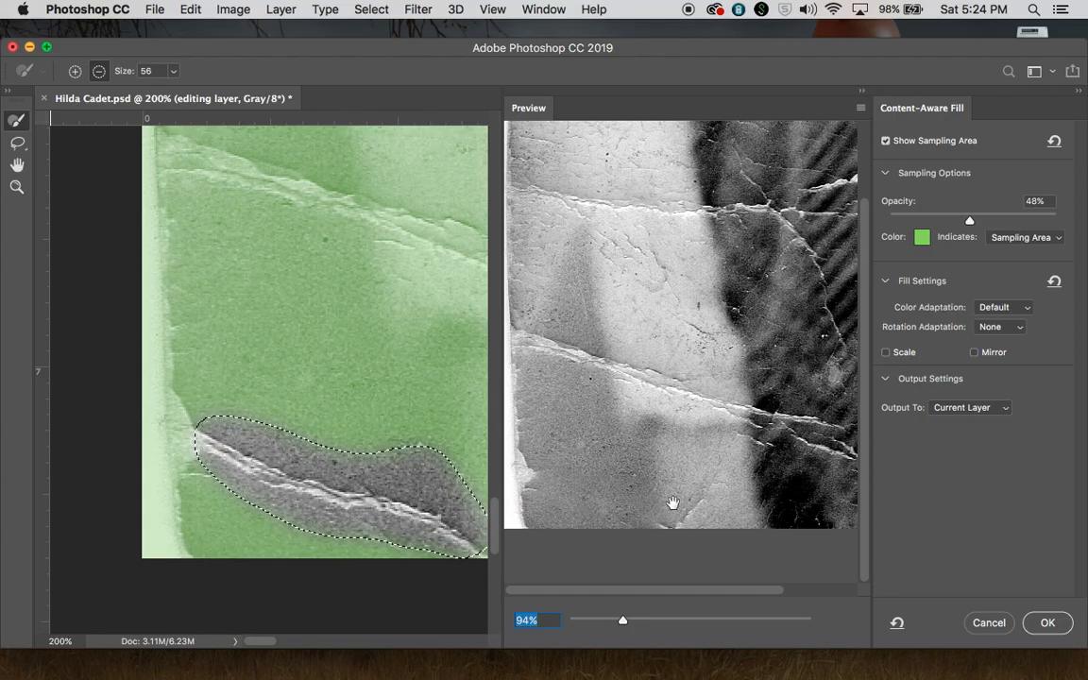
pyautogui.click(1043, 622)
pyautogui.click(399, 341)
# - Examine the sweater, the sleeve and the photo's right edge for remaining cracks and stains
pyautogui.hscroll(20, 642, 362)
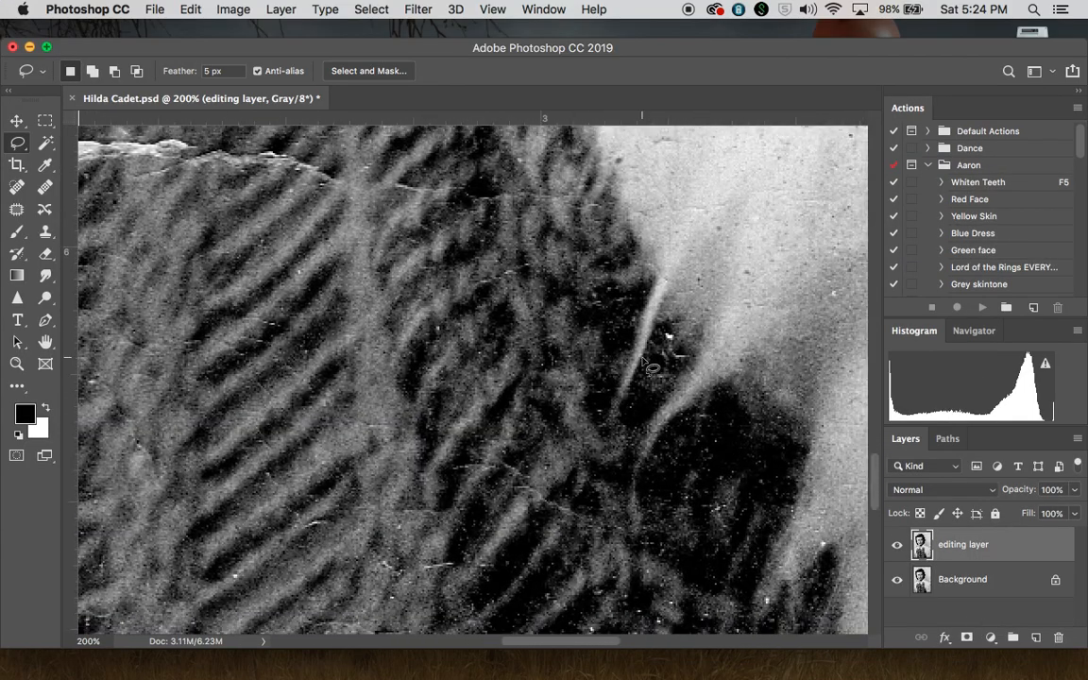
pyautogui.scroll(-5, 642, 362)
pyautogui.scroll(2, 642, 362)
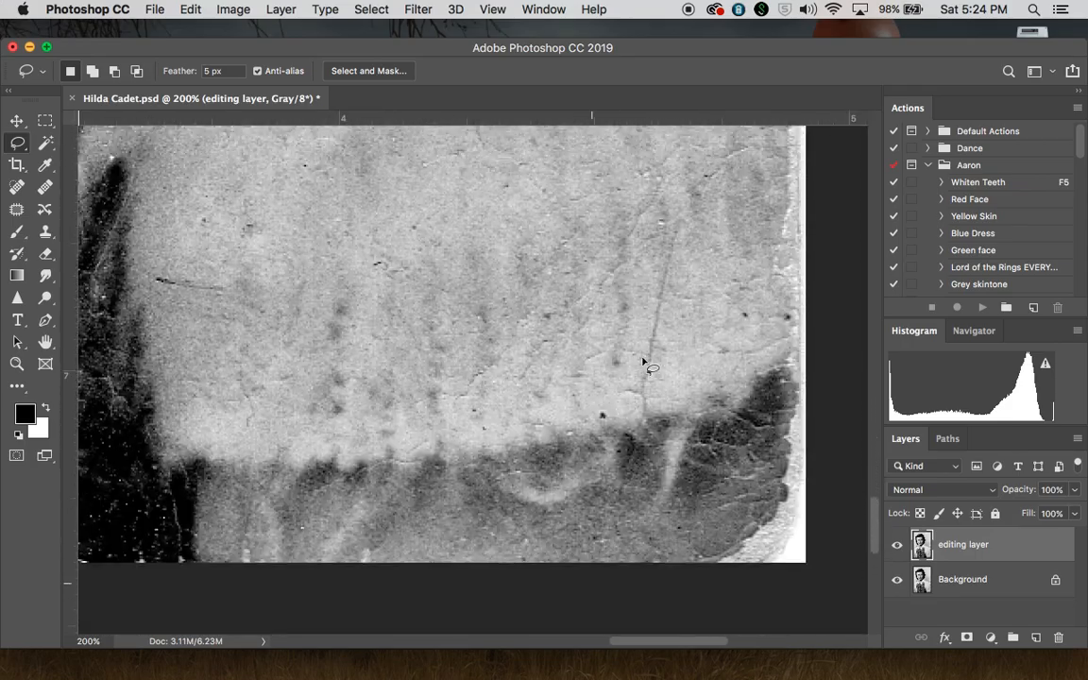
pyautogui.scroll(10, 642, 361)
pyautogui.hscroll(-5, 642, 362)
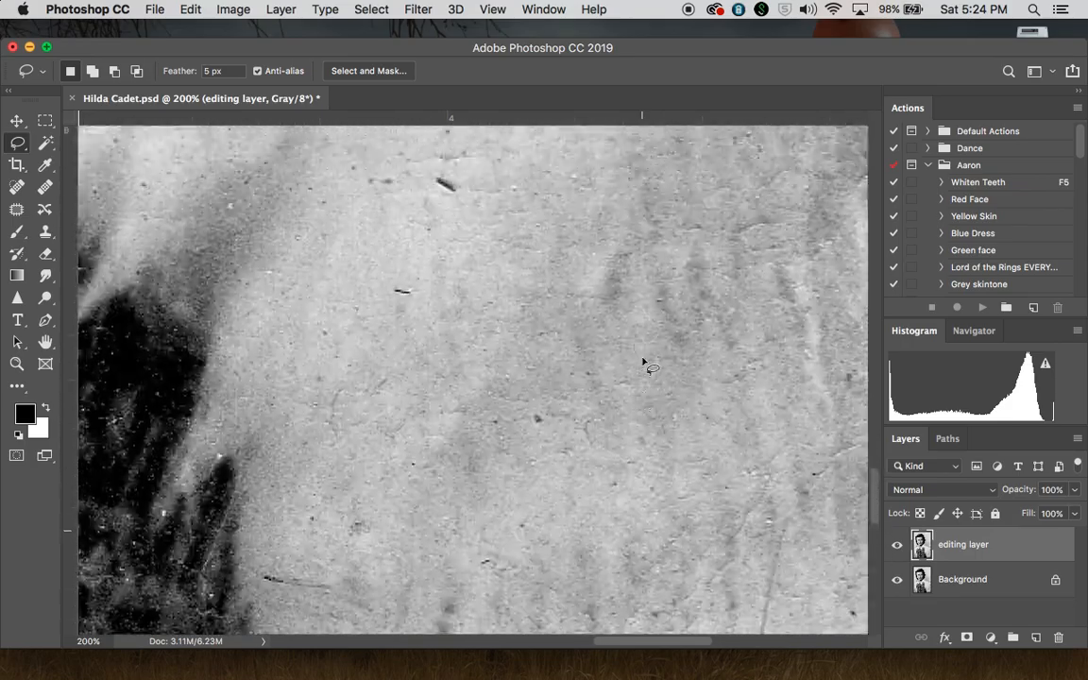
pyautogui.hscroll(5, 642, 362)
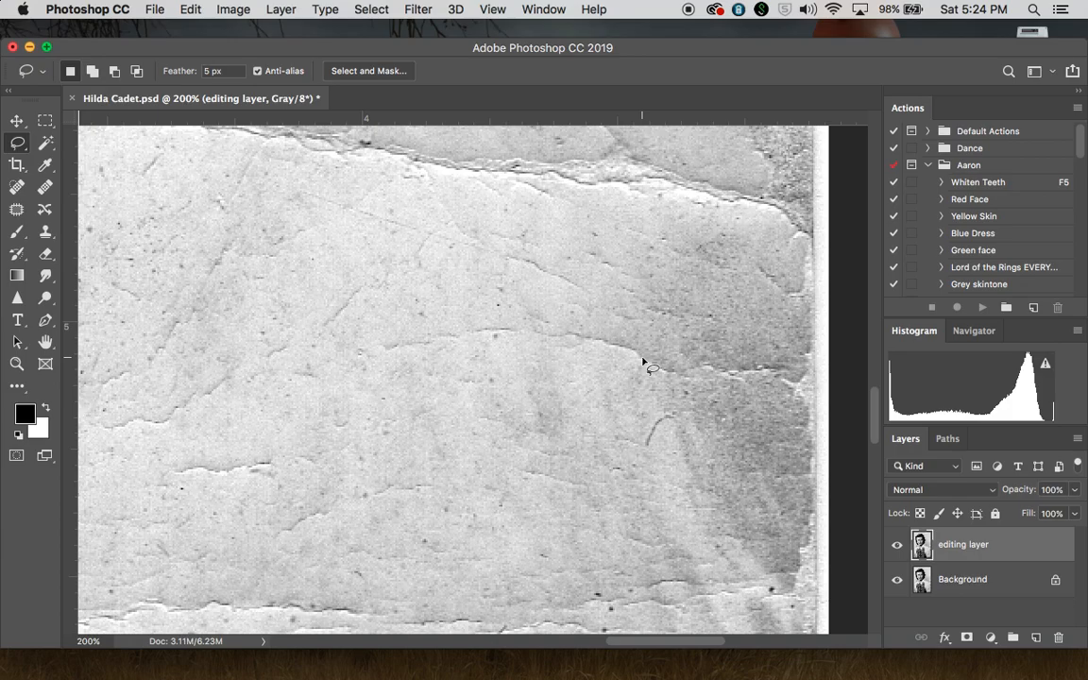
pyautogui.scroll(5, 642, 362)
pyautogui.scroll(5, 642, 362)
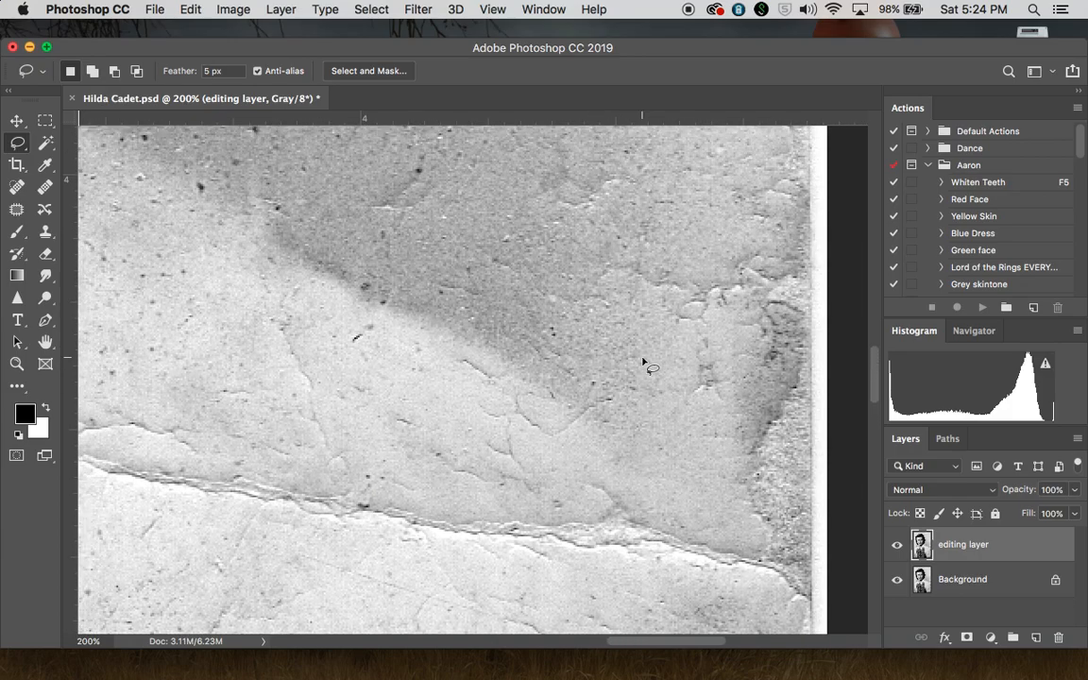
pyautogui.scroll(-6, 642, 361)
pyautogui.hscroll(-5, 642, 362)
pyautogui.scroll(-3, 642, 362)
pyautogui.hscroll(5, 642, 362)
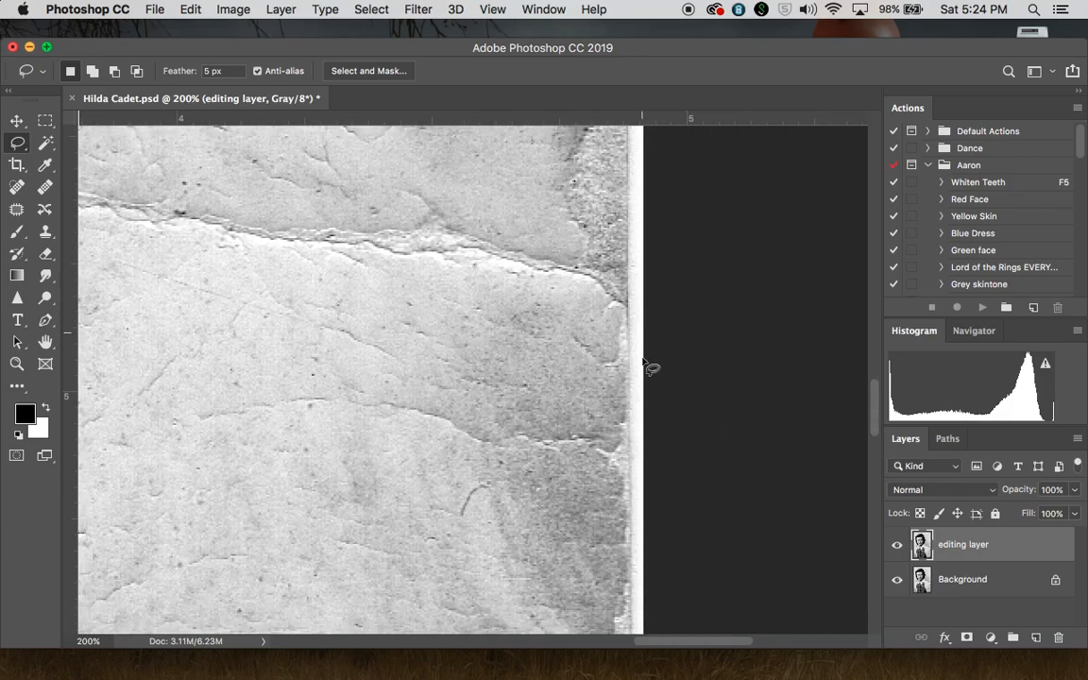
pyautogui.hscroll(-10, 642, 362)
pyautogui.scroll(-5, 642, 361)
pyautogui.hscroll(-8, 642, 362)
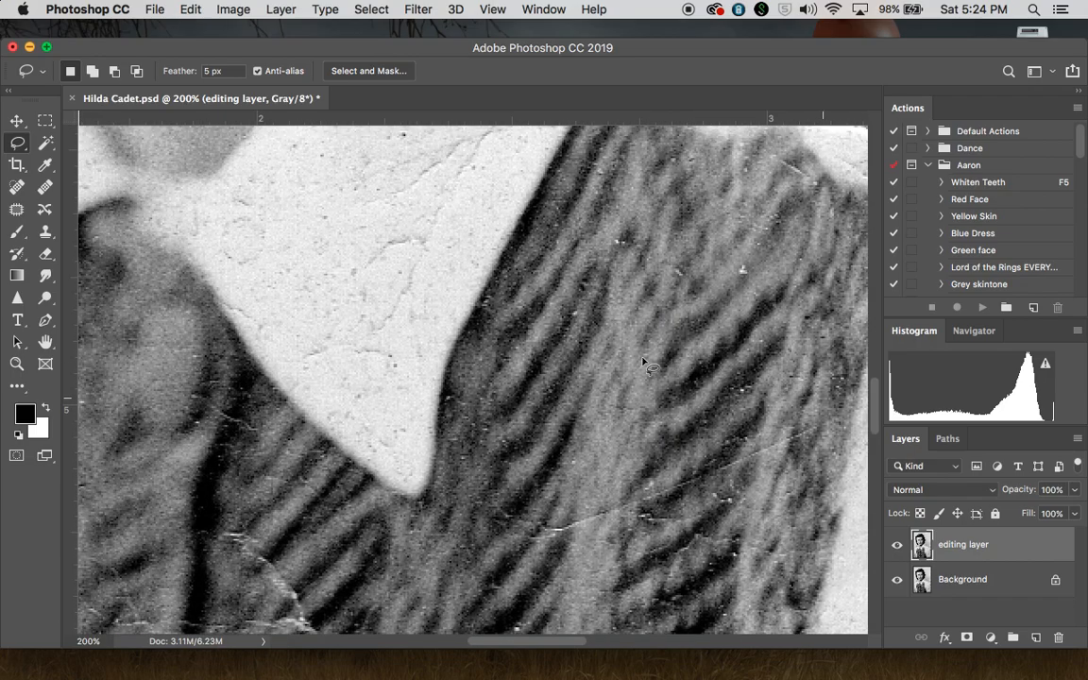
# - Lasso the speckled stain on the white collar just below the long crack
pyautogui.scroll(4, 642, 362)
pyautogui.scroll(2, 642, 362)
pyautogui.hscroll(-1, 642, 362)
pyautogui.moveTo(503, 299)
pyautogui.mouseDown()
pyautogui.moveTo(492, 228)
pyautogui.moveTo(456, 234)
pyautogui.moveTo(433, 282)
pyautogui.moveTo(472, 300)
pyautogui.moveTo(500, 294)
pyautogui.mouseUp()
pyautogui.scroll(4, 552, 272)
pyautogui.hscroll(2, 551, 272)
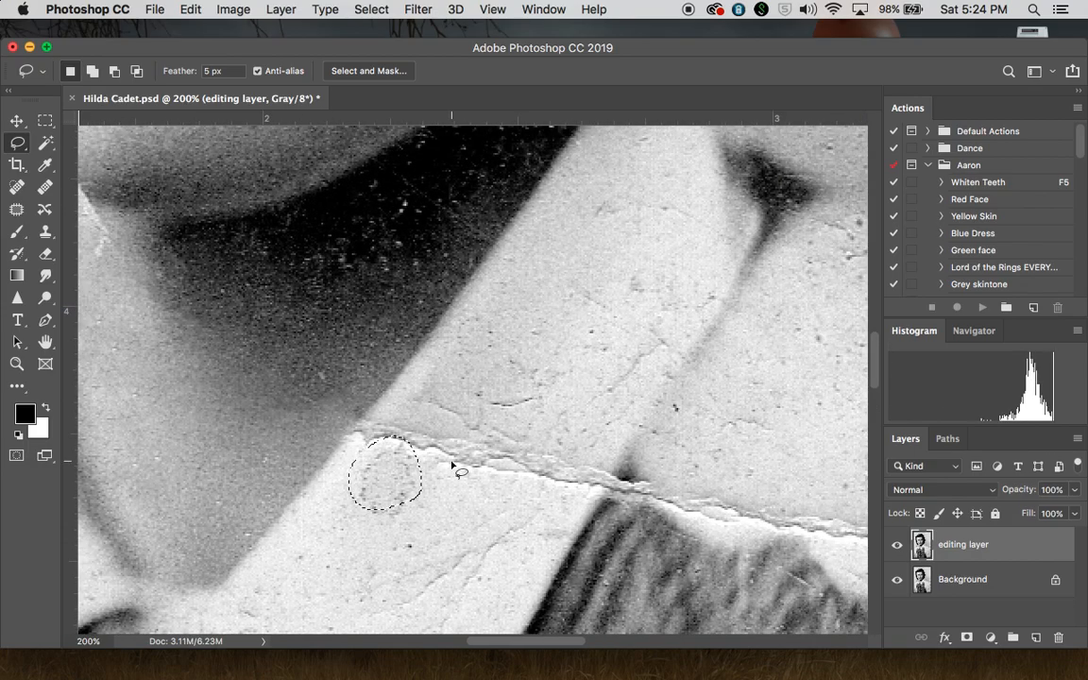
pyautogui.scroll(-3, 451, 464)
pyautogui.hscroll(-2, 451, 465)
pyautogui.press('super+d')
pyautogui.moveTo(486, 399)
pyautogui.mouseDown()
pyautogui.moveTo(478, 354)
pyautogui.moveTo(445, 339)
pyautogui.moveTo(415, 378)
pyautogui.moveTo(452, 419)
pyautogui.moveTo(481, 395)
pyautogui.mouseUp()
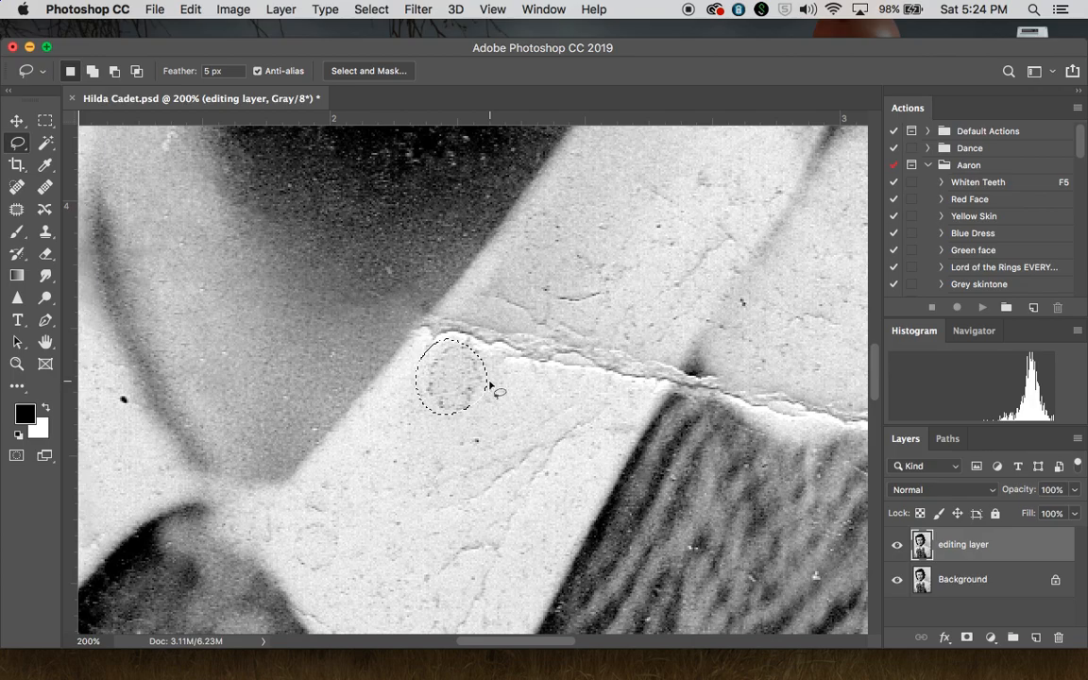
# - Content-aware fill the selected collar stain with output to Current Layer, then clear the selection
pyautogui.click(190, 9)
pyautogui.click(264, 318)
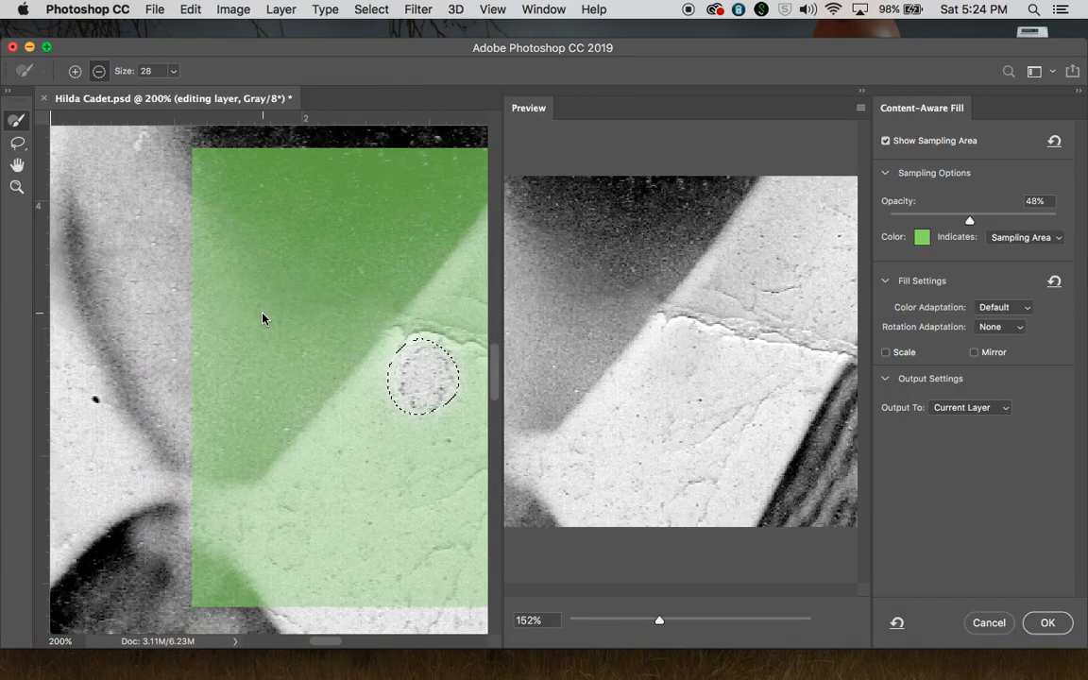
pyautogui.click(1044, 622)
pyautogui.click(639, 400)
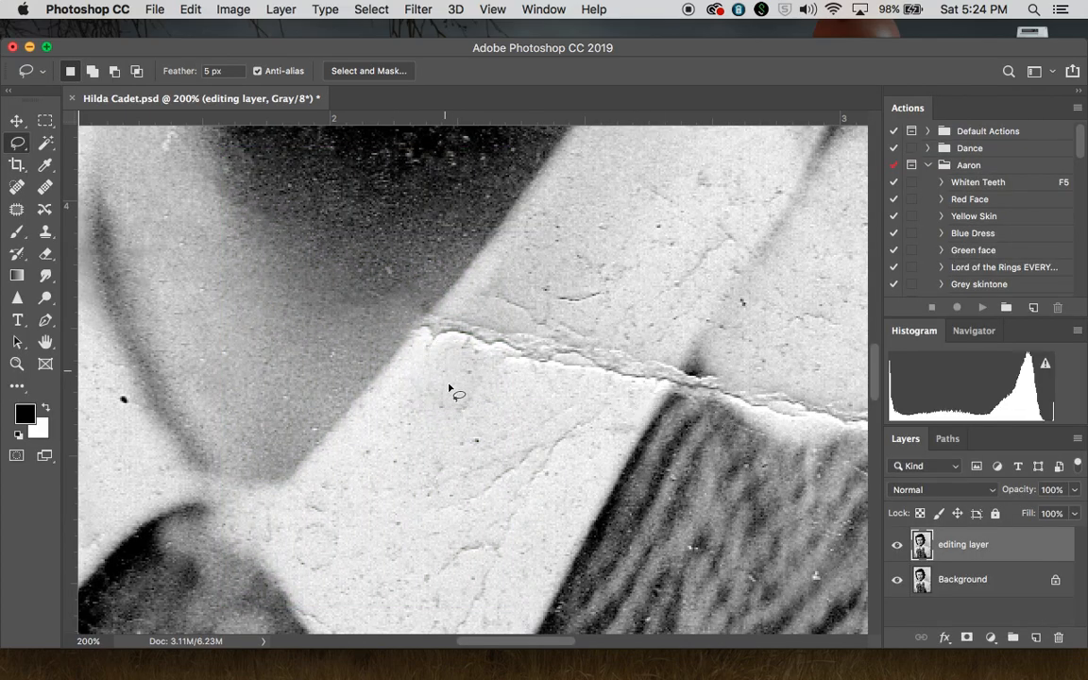
# - Lasso the crack across the white collar, start Content-Aware Fill on it and enlarge the preview to 187%
pyautogui.moveTo(596, 394)
pyautogui.mouseDown()
pyautogui.moveTo(663, 401)
pyautogui.moveTo(677, 369)
pyautogui.moveTo(573, 313)
pyautogui.moveTo(499, 305)
pyautogui.moveTo(425, 319)
pyautogui.moveTo(406, 356)
pyautogui.moveTo(557, 387)
pyautogui.mouseUp()
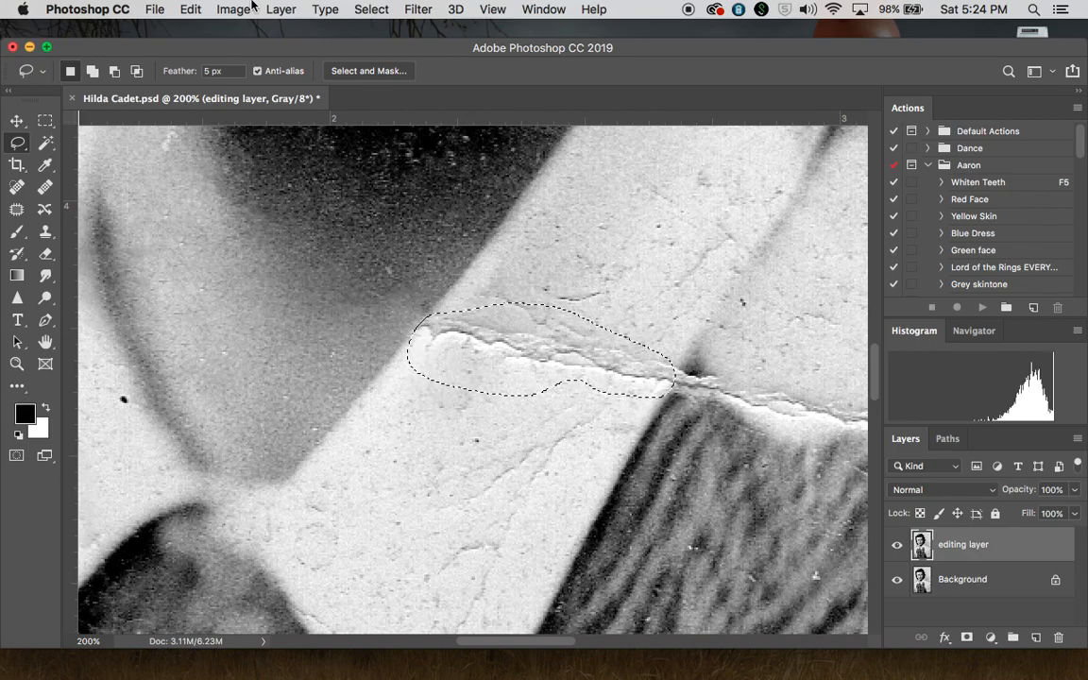
pyautogui.click(190, 9)
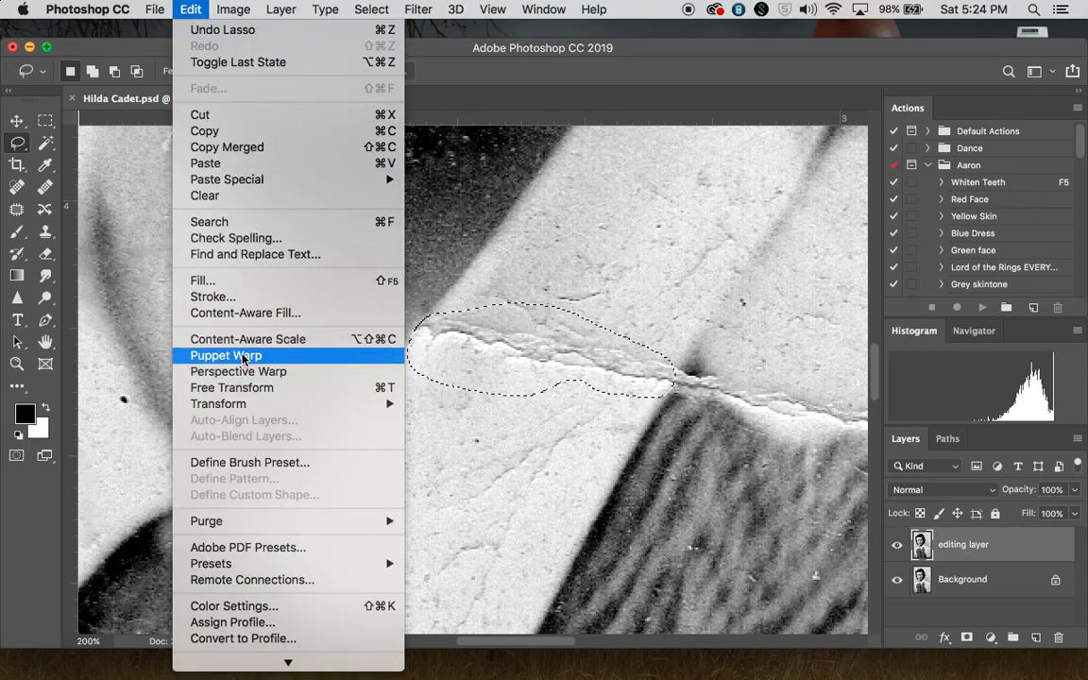
pyautogui.click(244, 312)
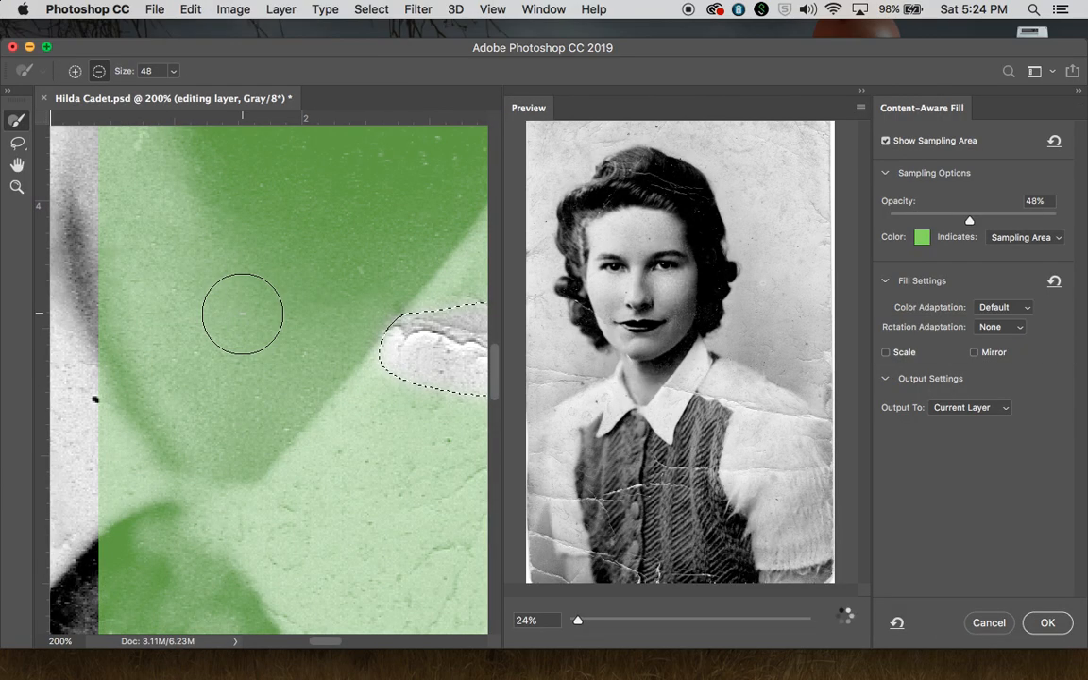
pyautogui.scroll(5, 714, 388)
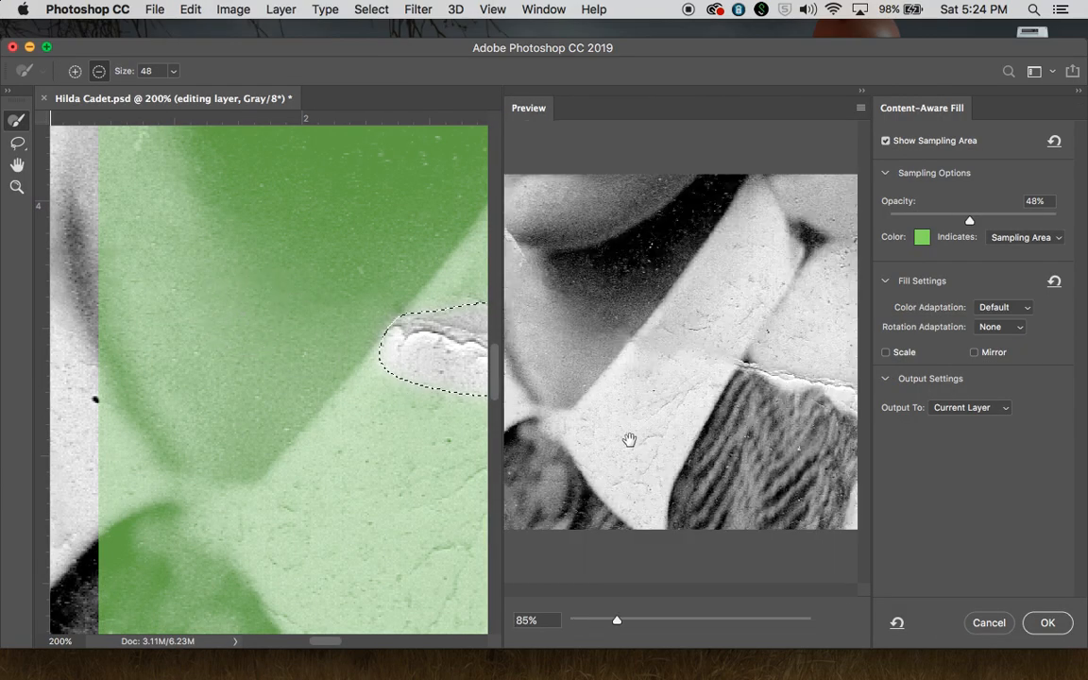
pyautogui.moveTo(614, 620); pyautogui.dragTo(682, 622)
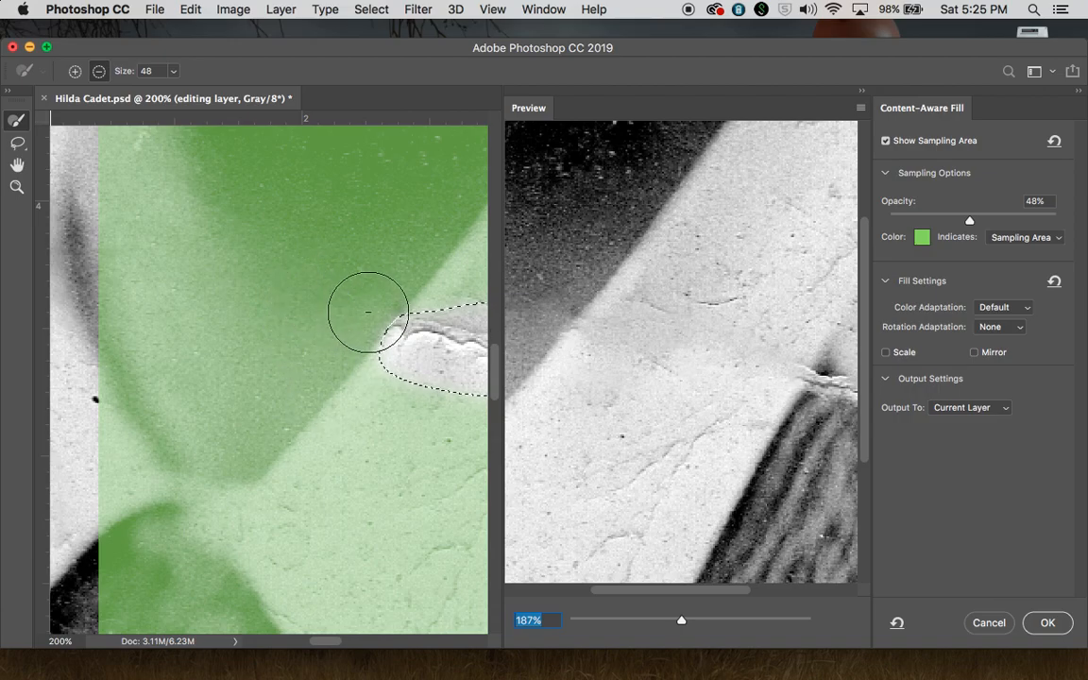
# - Try excluding the collar edges at both ends of the crack from the sampling area, then cancel the fill and deselect
pyautogui.moveTo(392, 309)
pyautogui.mouseDown()
pyautogui.moveTo(361, 318)
pyautogui.moveTo(358, 349)
pyautogui.mouseUp()
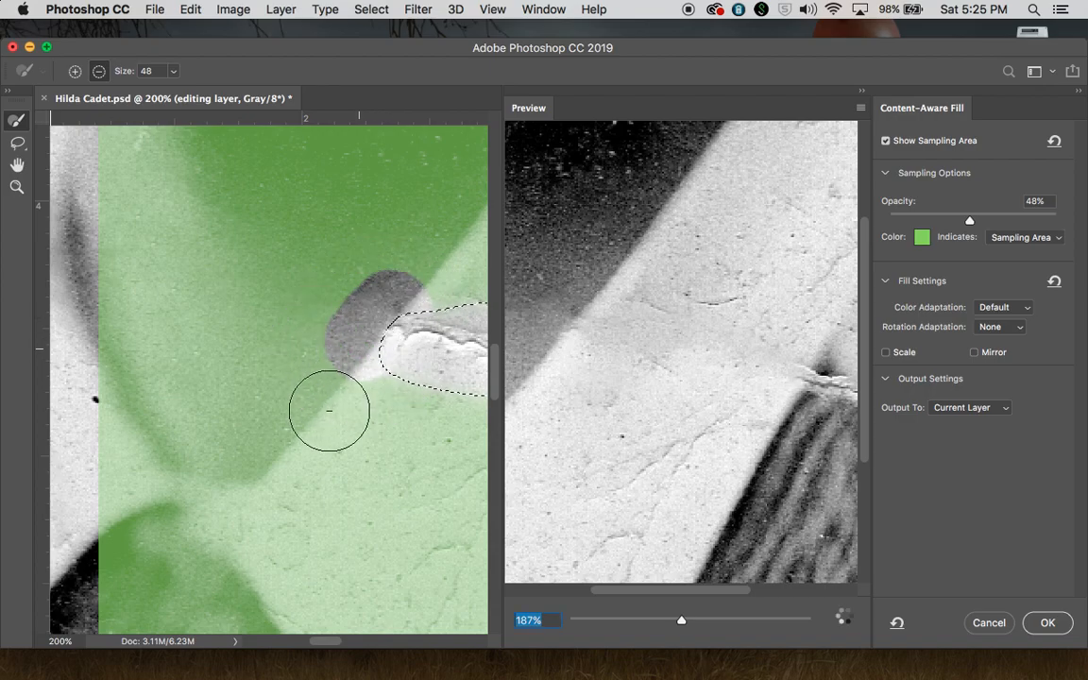
pyautogui.moveTo(376, 360)
pyautogui.mouseDown()
pyautogui.moveTo(432, 310)
pyautogui.moveTo(437, 286)
pyautogui.moveTo(340, 296)
pyautogui.mouseUp()
pyautogui.click(381, 406)
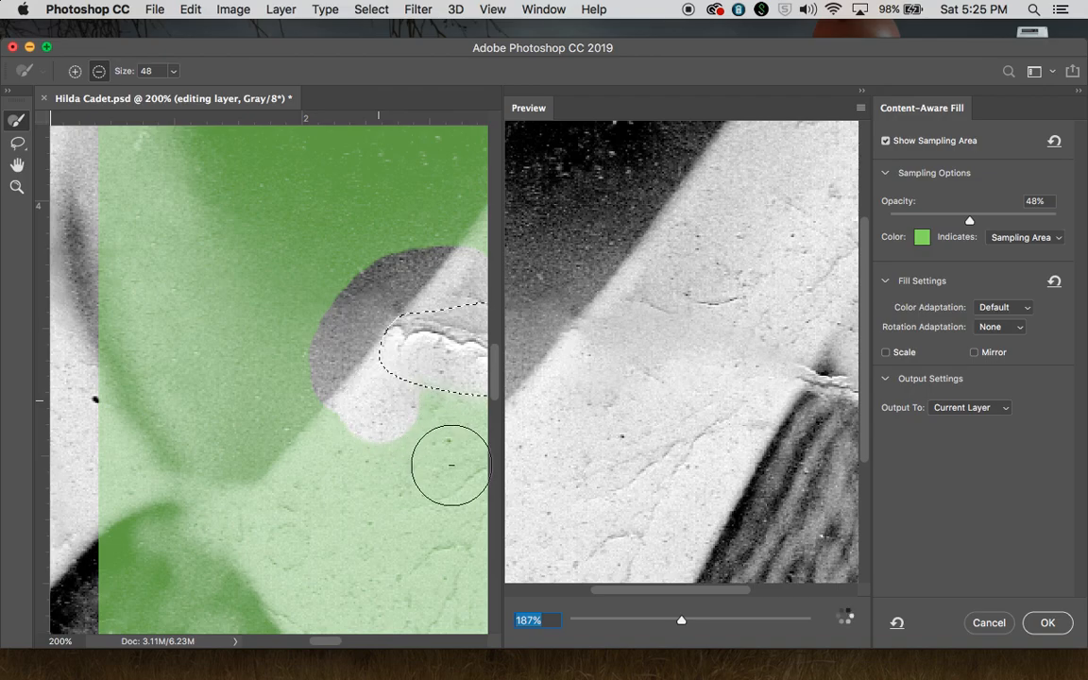
pyautogui.hscroll(5, 450, 464)
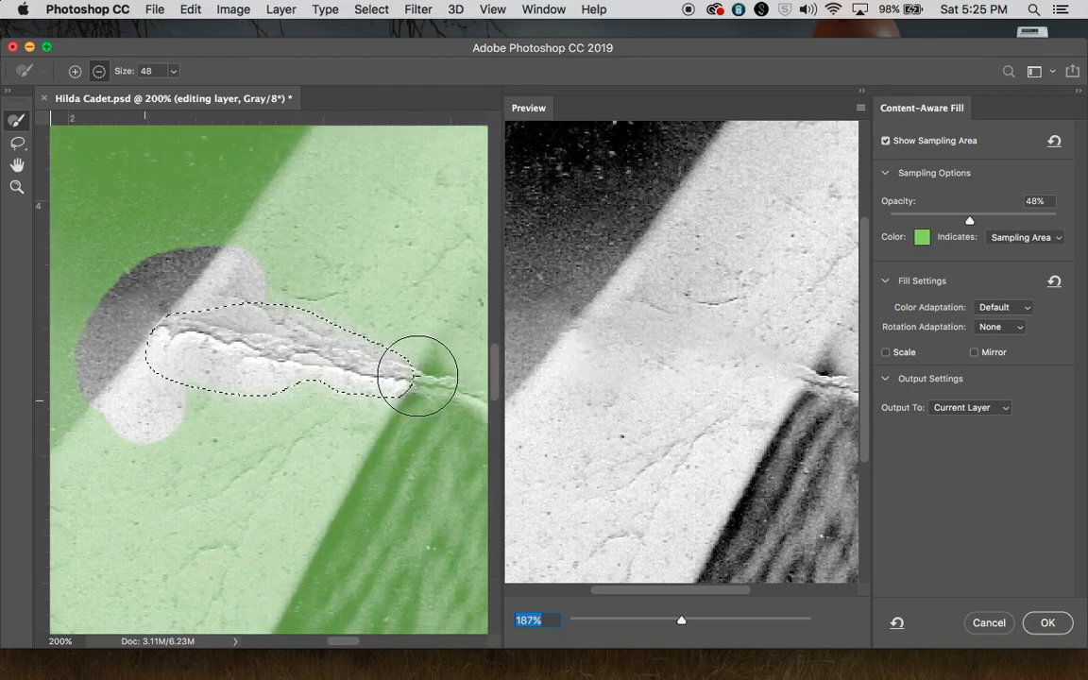
pyautogui.moveTo(417, 369); pyautogui.dragTo(401, 432)
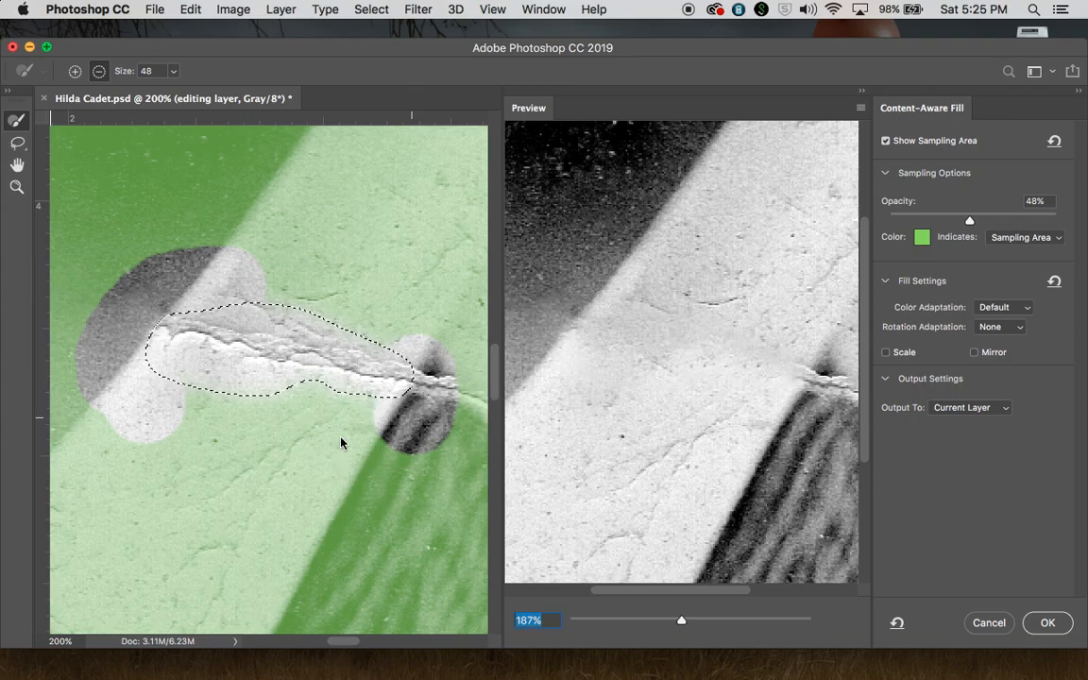
pyautogui.moveTo(234, 259)
pyautogui.mouseDown()
pyautogui.moveTo(250, 210)
pyautogui.moveTo(164, 285)
pyautogui.moveTo(92, 404)
pyautogui.moveTo(167, 451)
pyautogui.mouseUp()
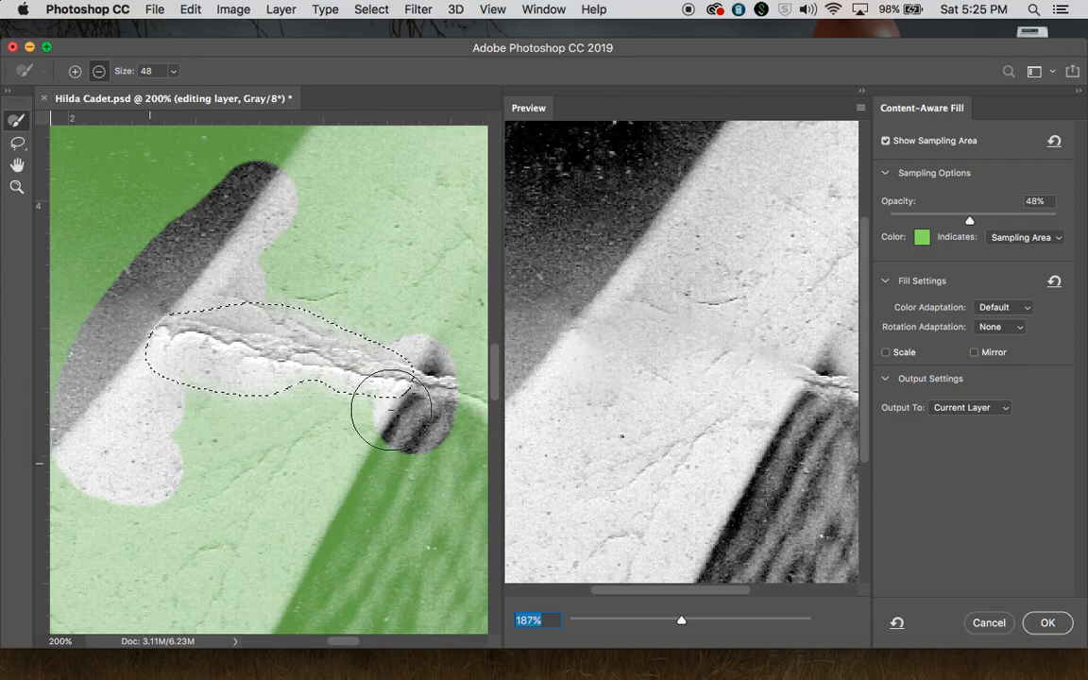
pyautogui.click(988, 622)
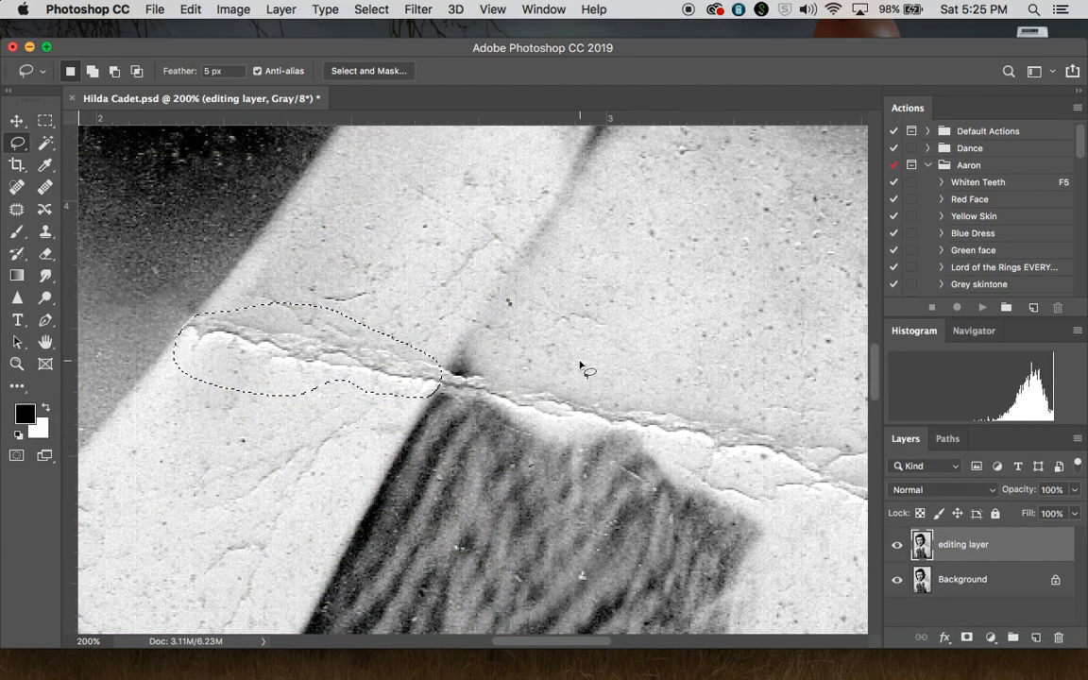
pyautogui.press('super+d')
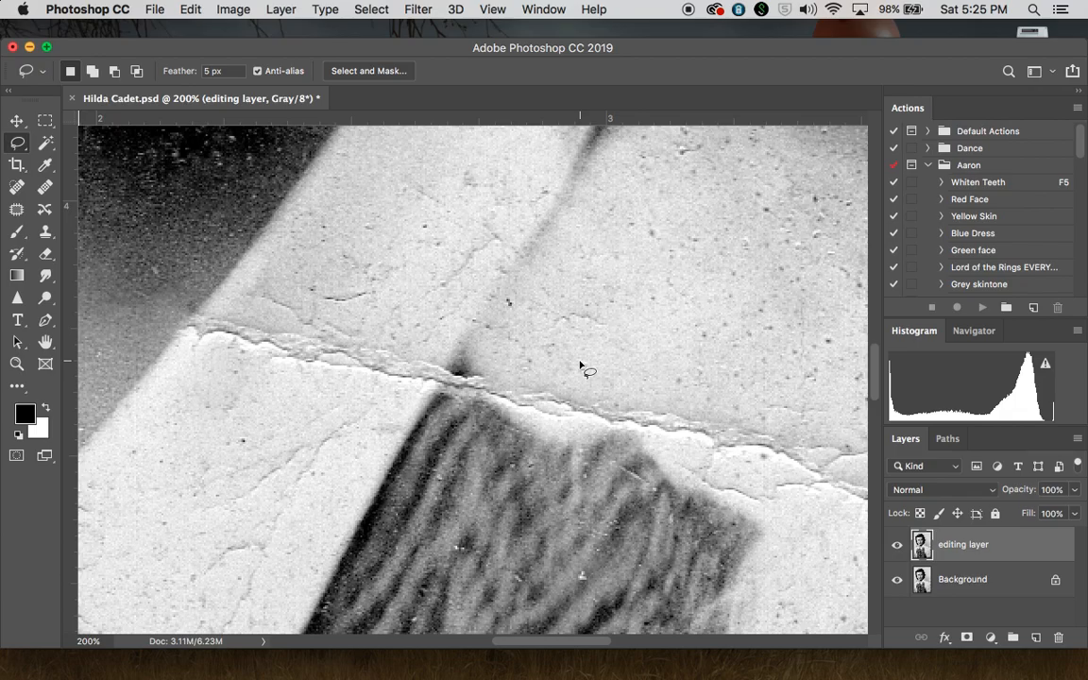
pyautogui.scroll(3, 580, 366)
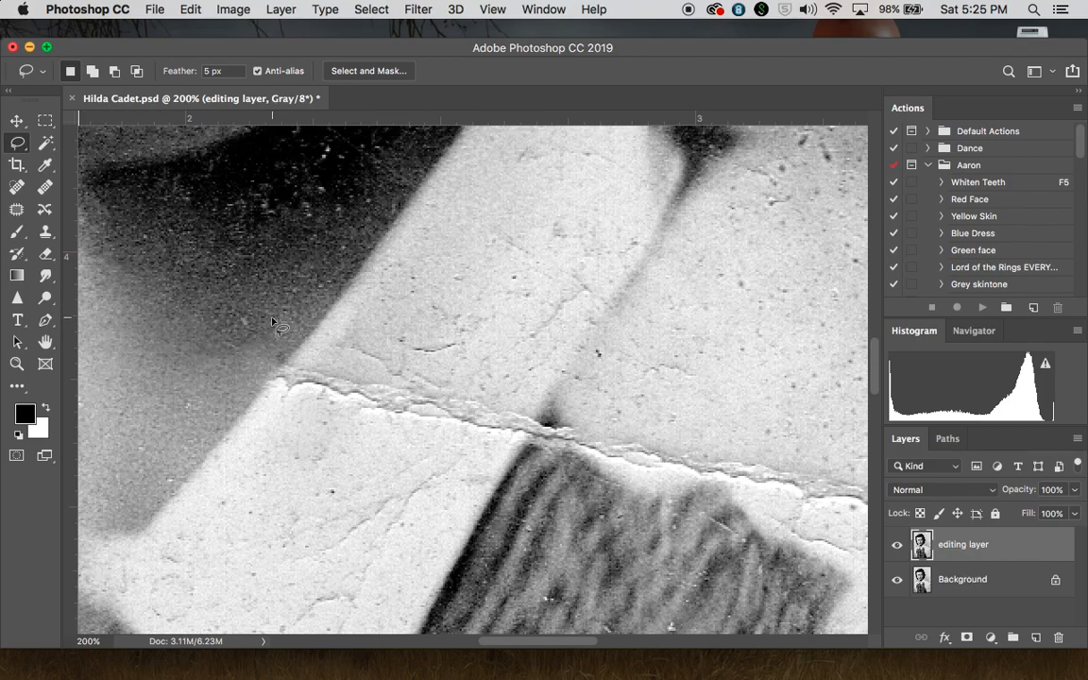
pyautogui.hscroll(-10, 244, 285)
pyautogui.scroll(10, 272, 324)
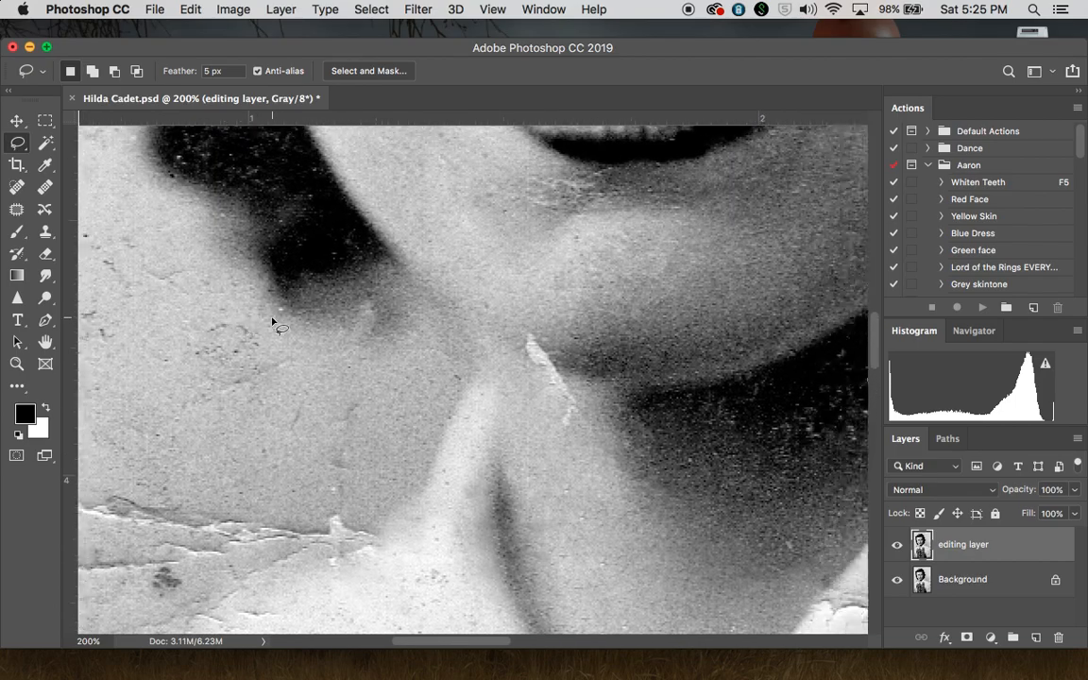
# - Lasso the small blemish beside the jaw below the dark hair and try Content-Aware Fill with the sampling overlay opacity at 34%
pyautogui.scroll(-3, 271, 323)
pyautogui.hscroll(-2, 271, 324)
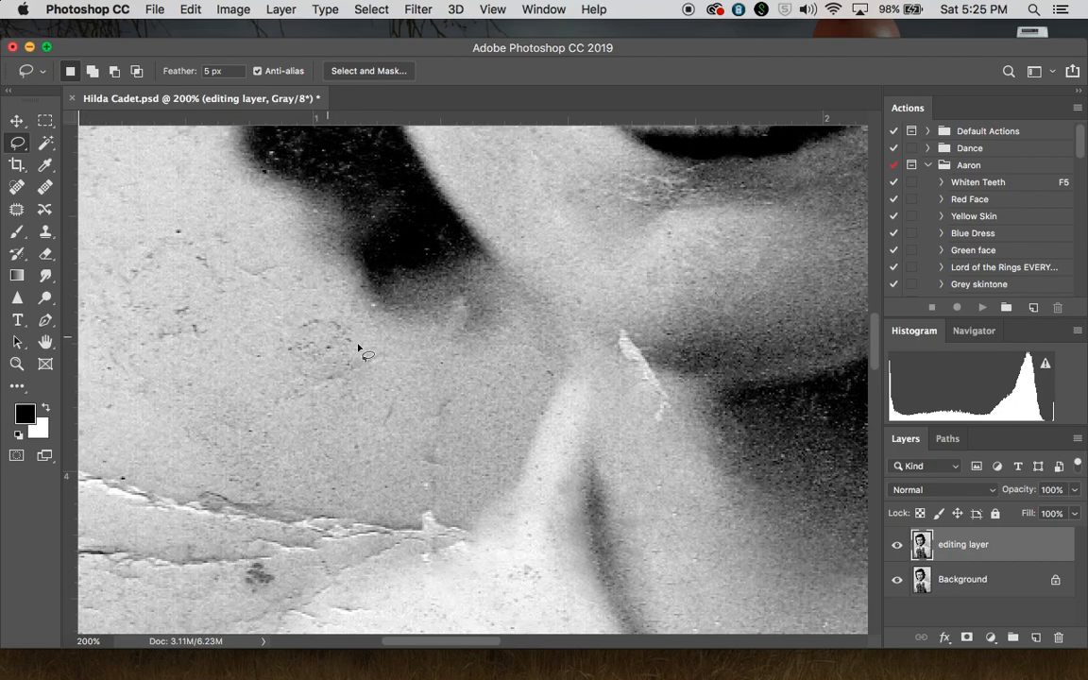
pyautogui.moveTo(456, 285)
pyautogui.mouseDown()
pyautogui.moveTo(480, 303)
pyautogui.moveTo(433, 352)
pyautogui.moveTo(453, 286)
pyautogui.mouseUp()
pyautogui.click(189, 11)
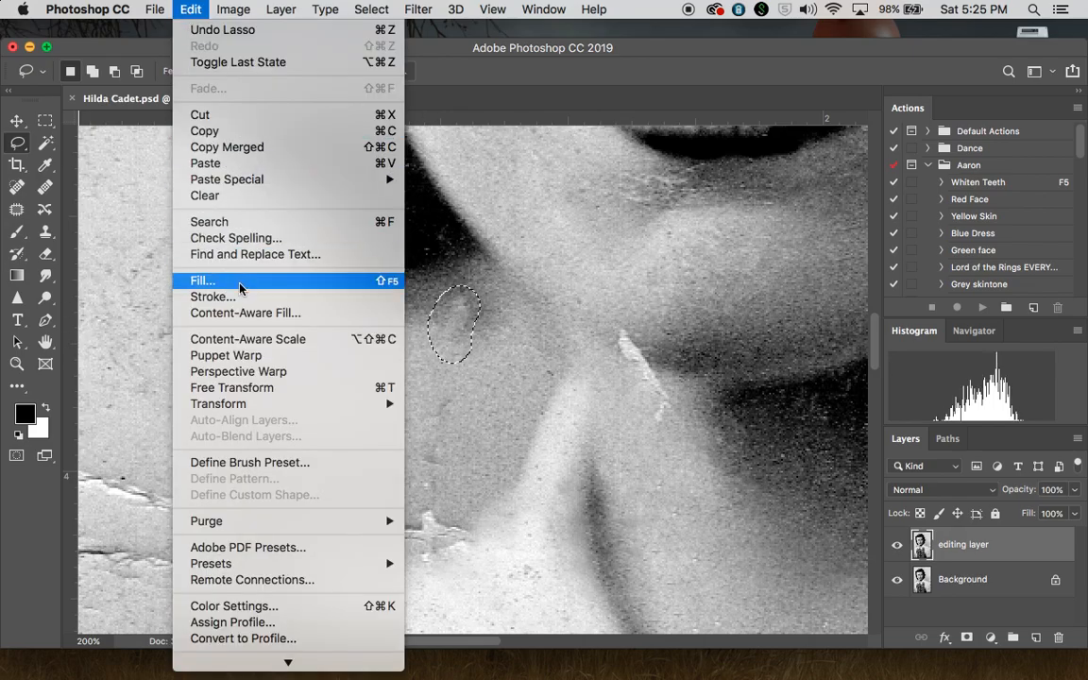
pyautogui.click(257, 315)
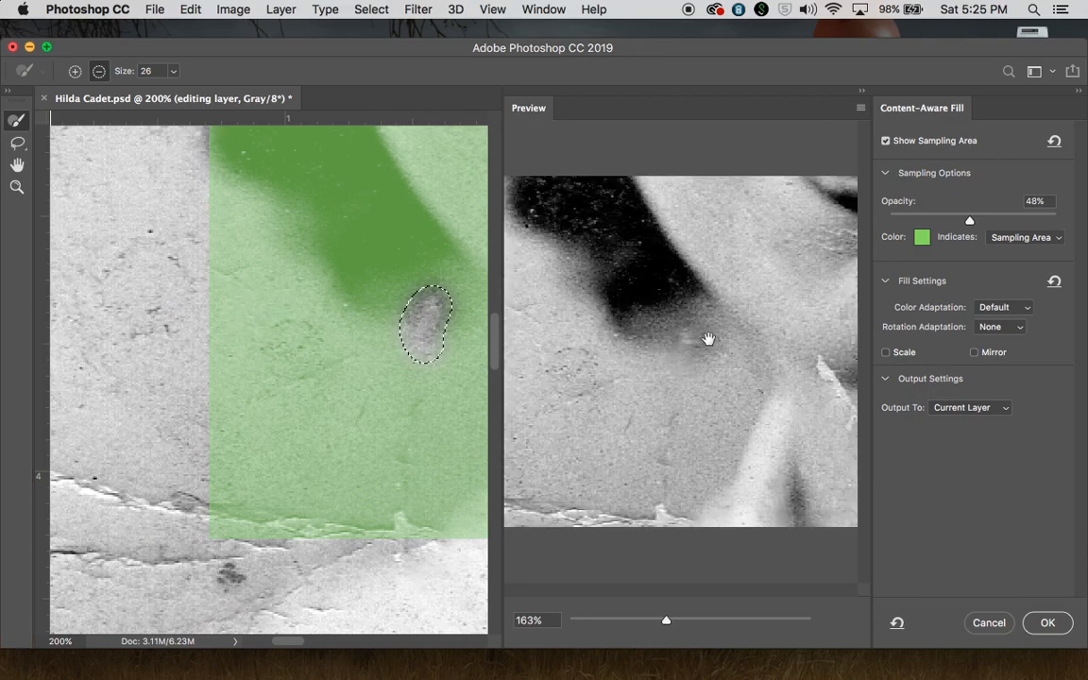
pyautogui.moveTo(969, 220); pyautogui.dragTo(945, 224)
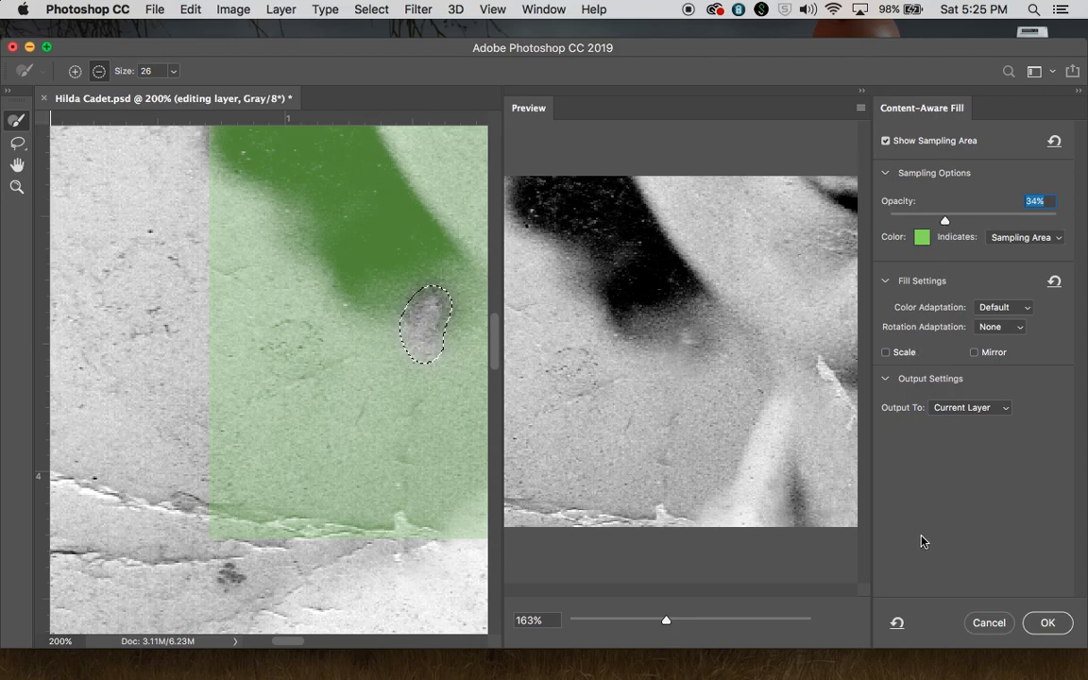
pyautogui.press('Return')
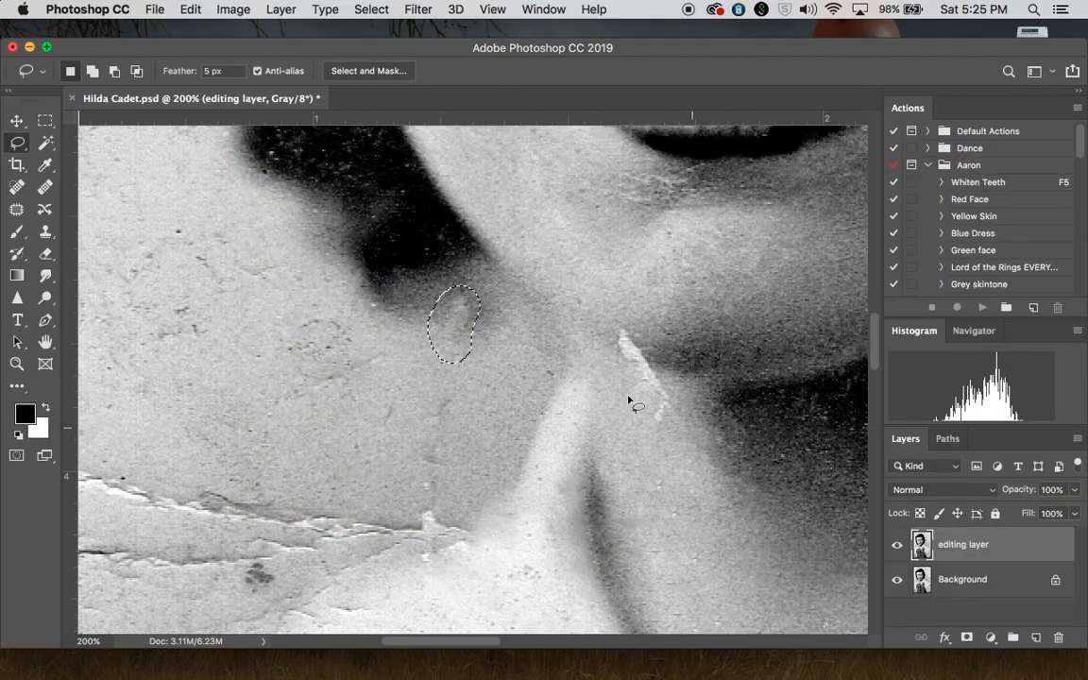
# - Lasso the white crack under the chin, preview a Content-Aware Fill of it at 196%, then cancel the fill
pyautogui.scroll(3, 697, 385)
pyautogui.hscroll(3, 697, 385)
pyautogui.moveTo(565, 410)
pyautogui.mouseDown()
pyautogui.moveTo(518, 418)
pyautogui.moveTo(560, 502)
pyautogui.moveTo(607, 516)
pyautogui.moveTo(597, 450)
pyautogui.moveTo(540, 400)
pyautogui.mouseUp()
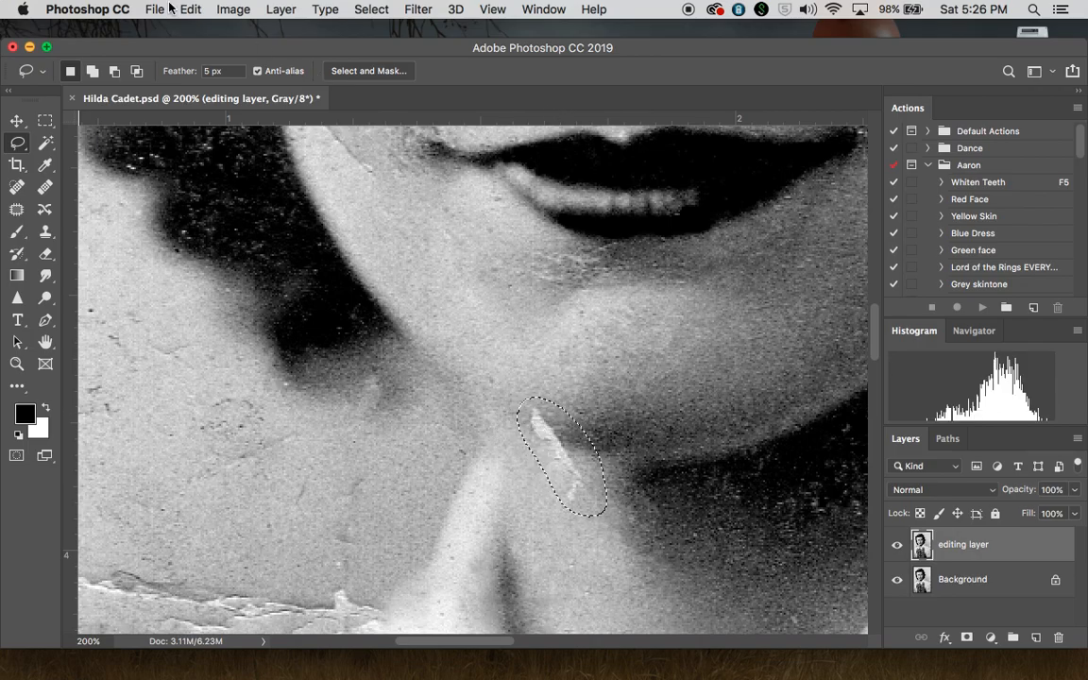
pyautogui.click(190, 8)
pyautogui.click(257, 313)
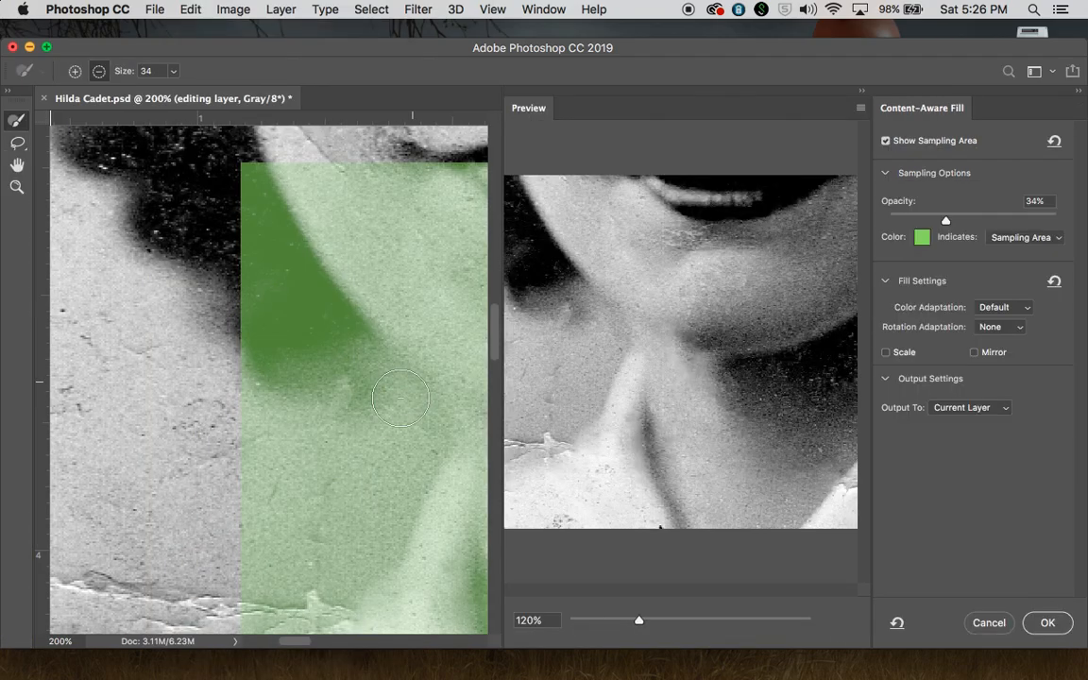
pyautogui.hscroll(5, 392, 453)
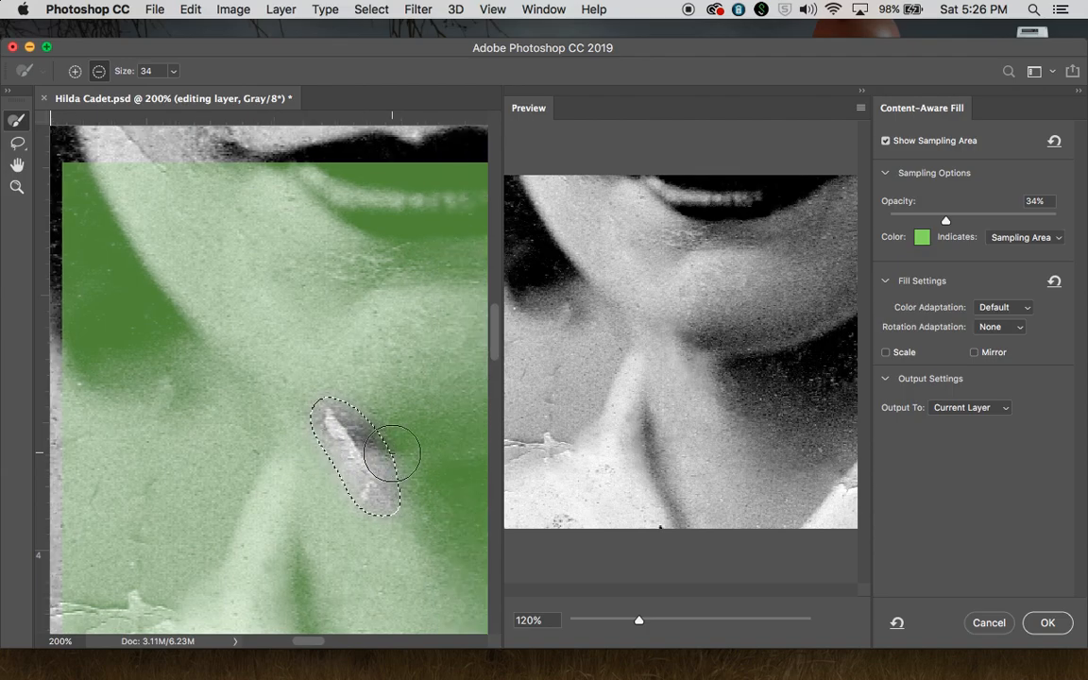
pyautogui.moveTo(638, 619); pyautogui.dragTo(688, 622)
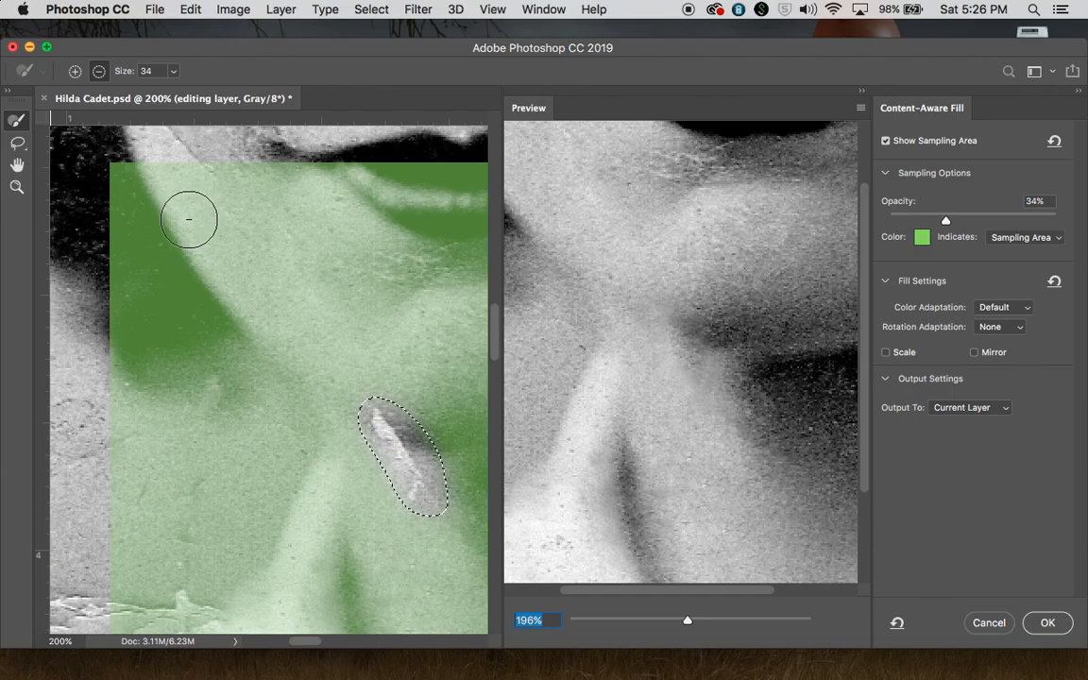
pyautogui.moveTo(202, 289); pyautogui.dragTo(158, 297)
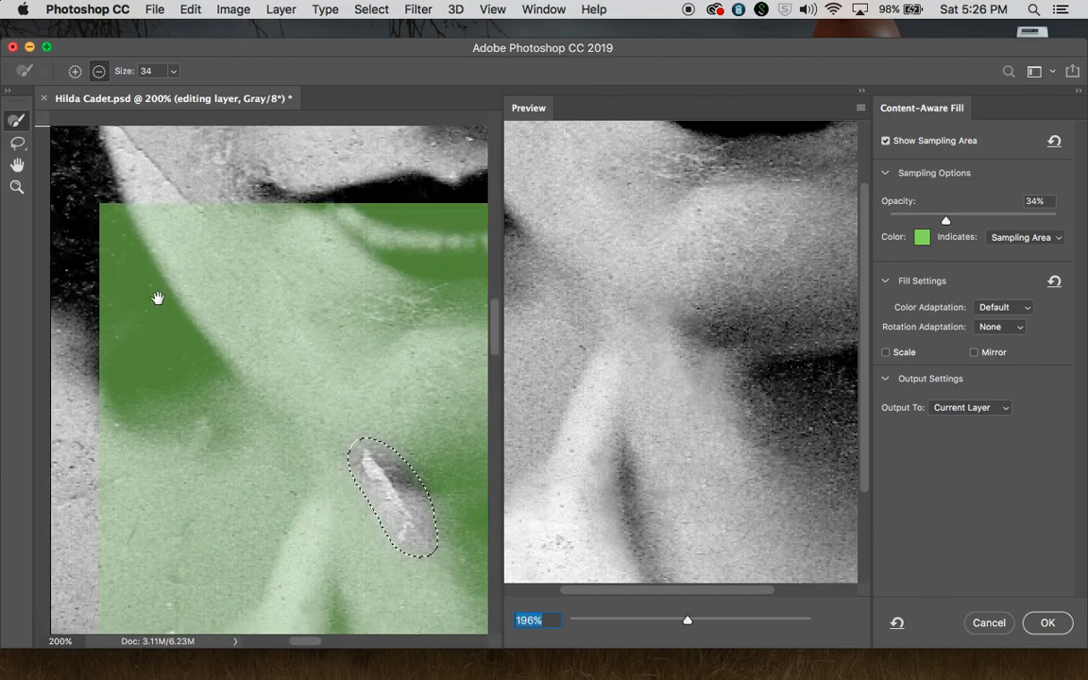
pyautogui.click(991, 622)
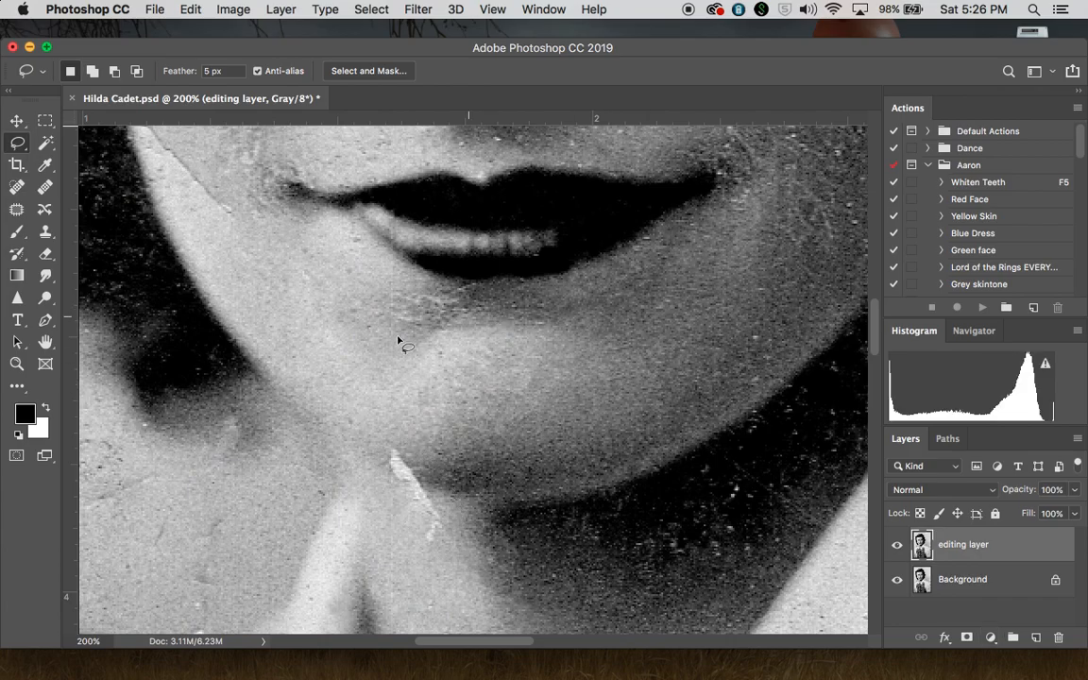
# - Examine the remaining specks, scratches and cracks across the face, hair and light background of the portrait
pyautogui.scroll(10, 416, 338)
pyautogui.hscroll(-4, 415, 338)
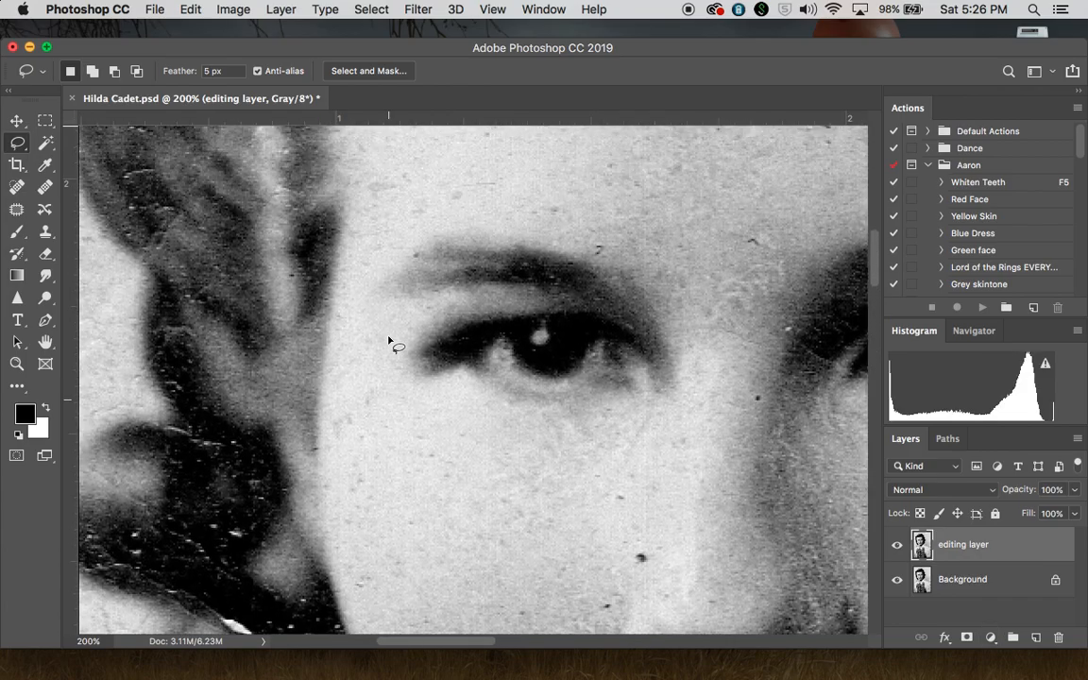
pyautogui.scroll(12, 388, 340)
pyautogui.hscroll(2, 388, 340)
pyautogui.hscroll(15, 388, 340)
pyautogui.scroll(3, 388, 340)
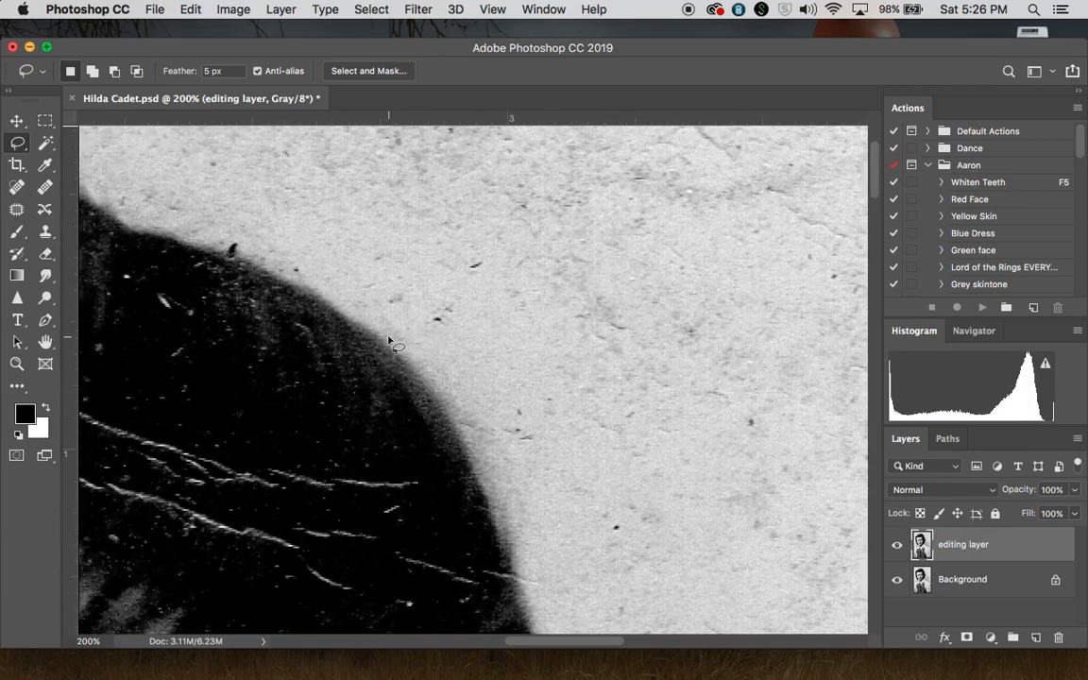
pyautogui.hscroll(12, 388, 340)
pyautogui.scroll(3, 388, 340)
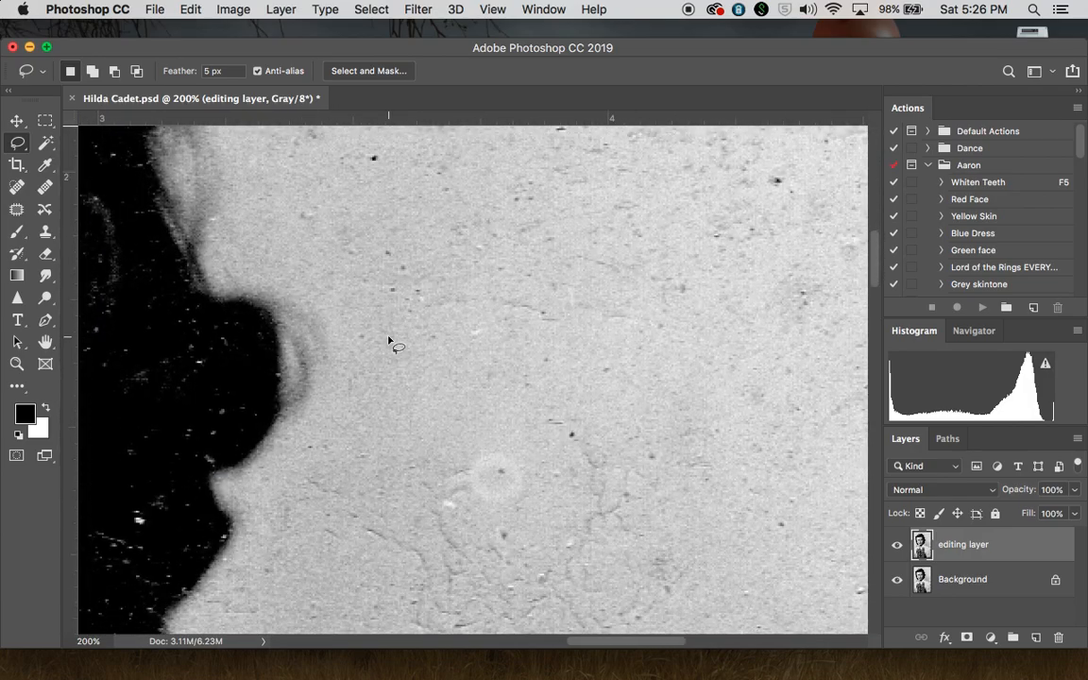
pyautogui.scroll(-9, 388, 340)
pyautogui.hscroll(-6, 388, 340)
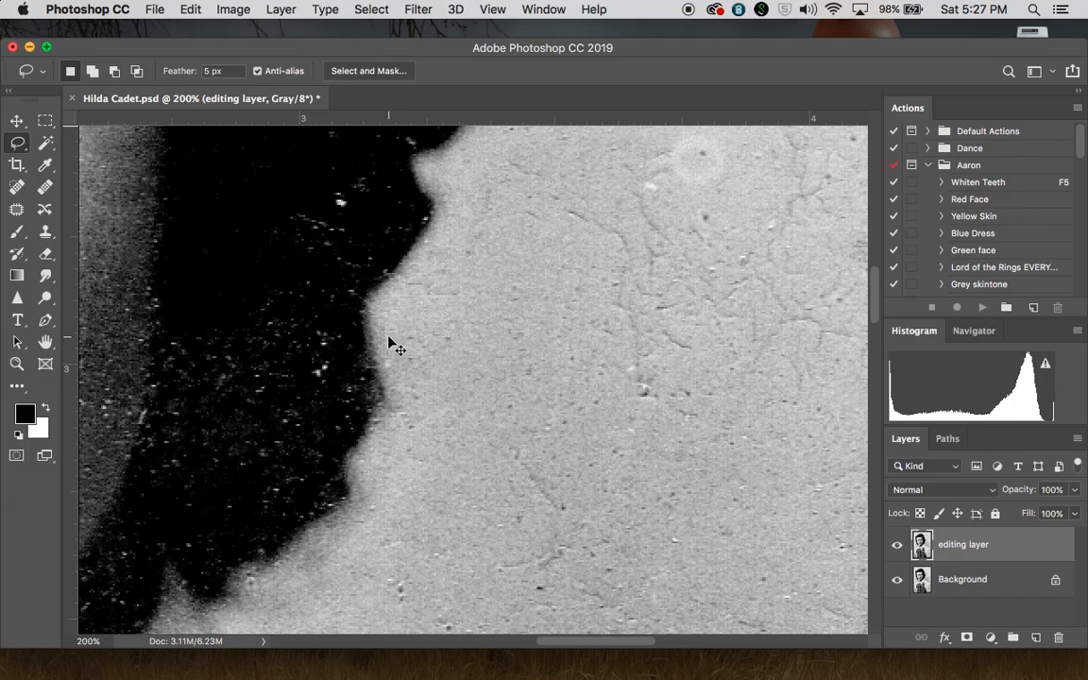
# - Merge the editing layer down into the Background layer
pyautogui.press('super+e')
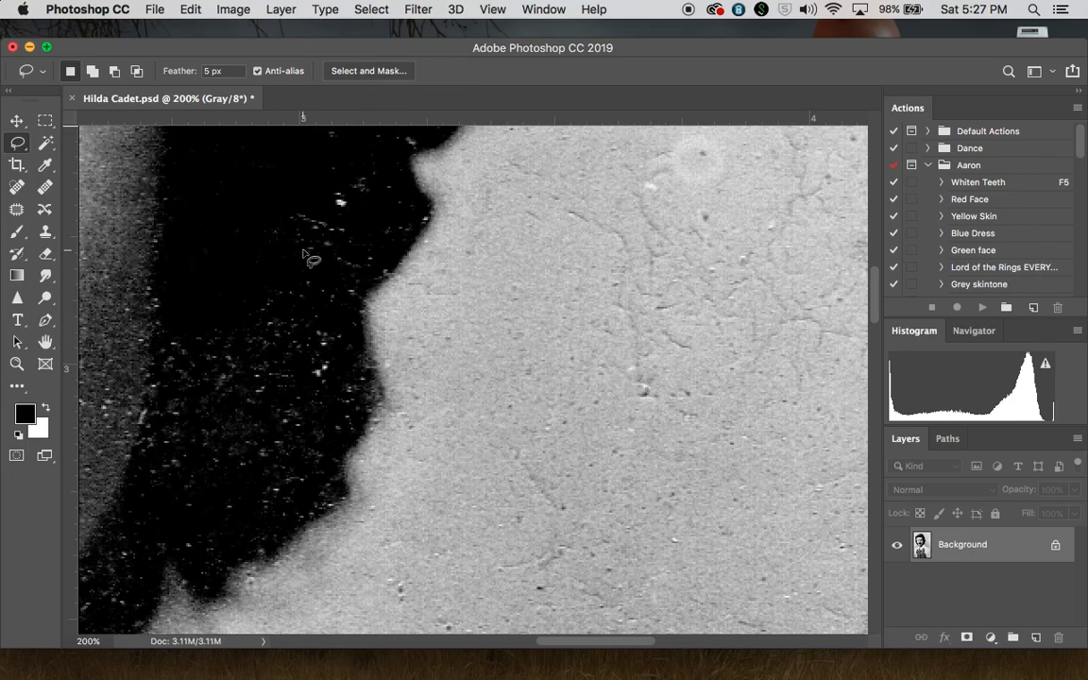
# - Start saving the merged portrait under Save As with the JPEG format, then cancel the save
pyautogui.press('super+shift+s')
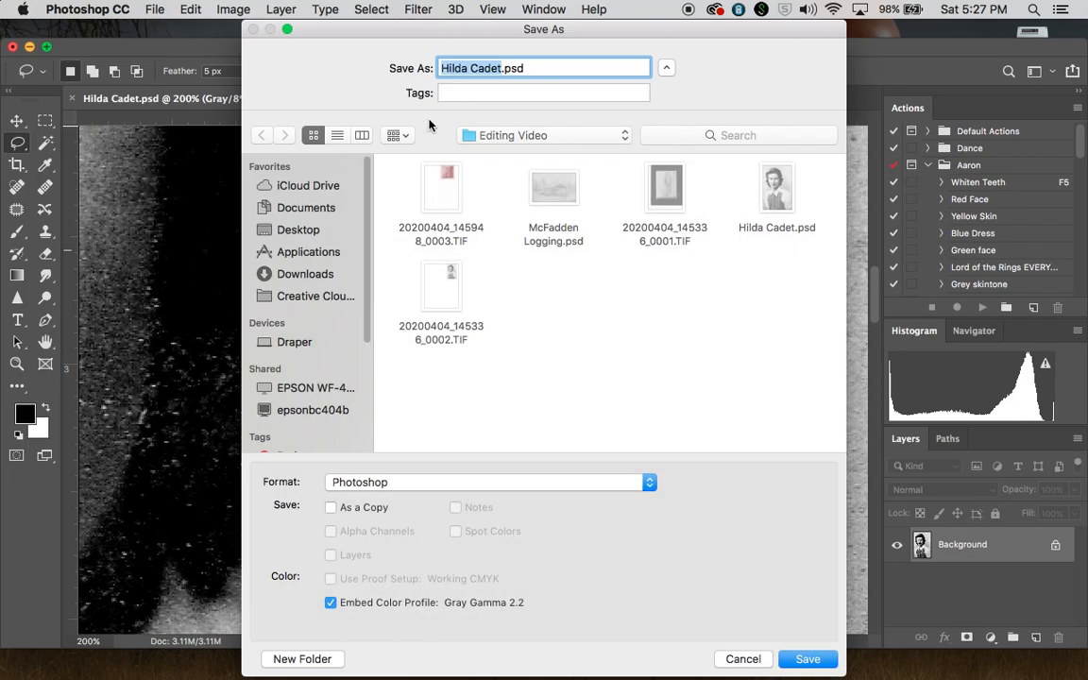
pyautogui.click(624, 481)
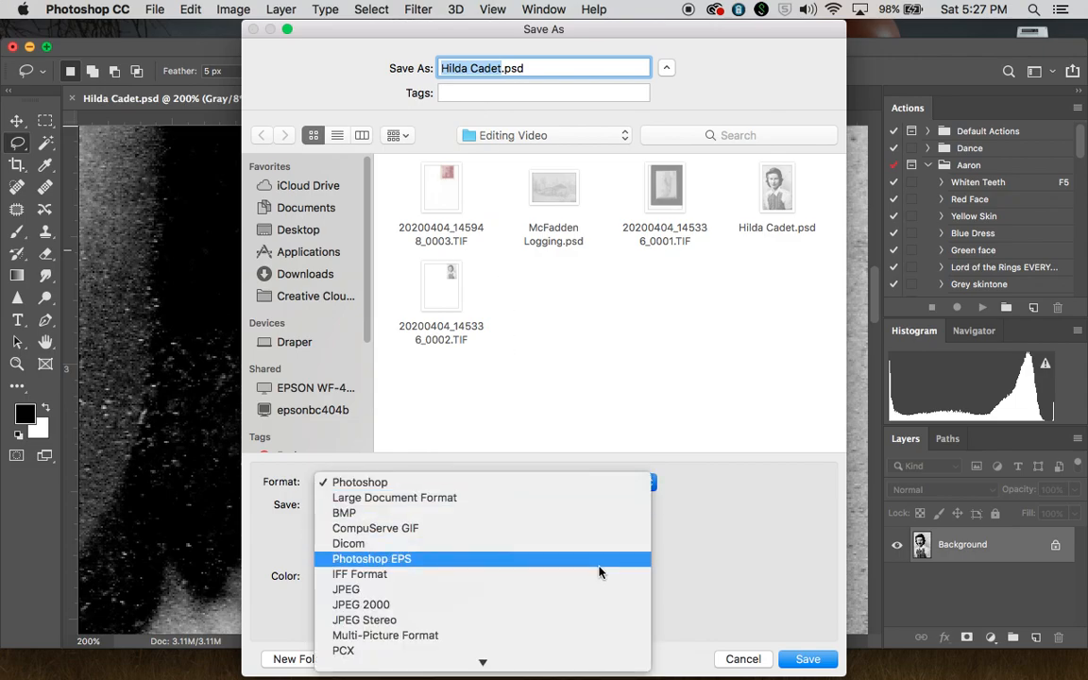
pyautogui.click(597, 590)
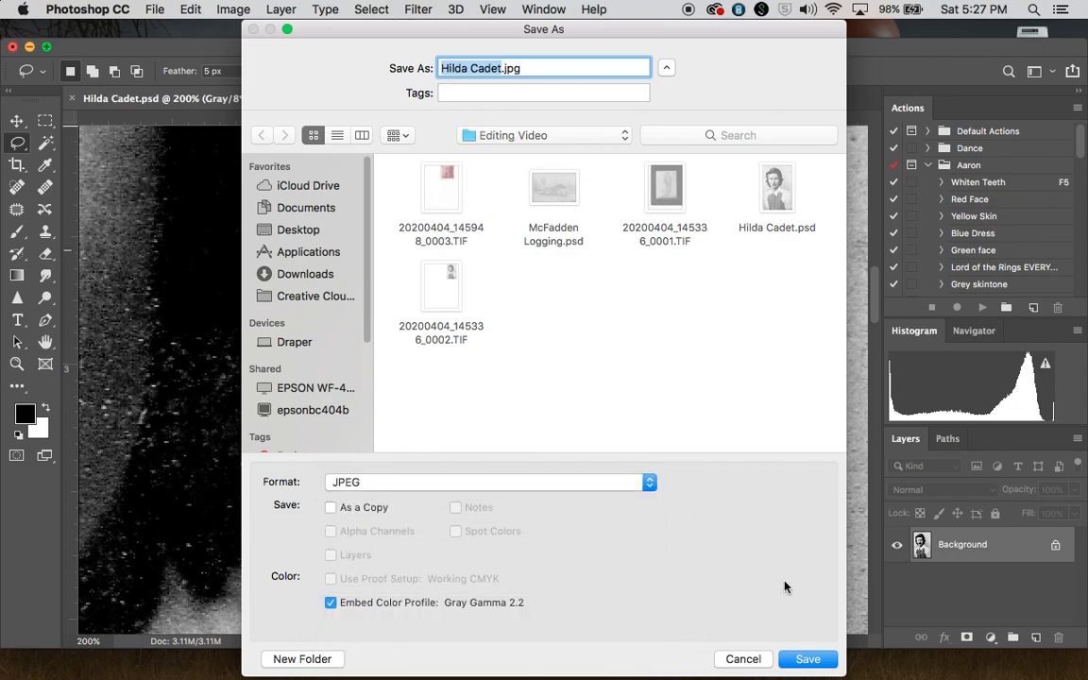
pyautogui.click(751, 658)
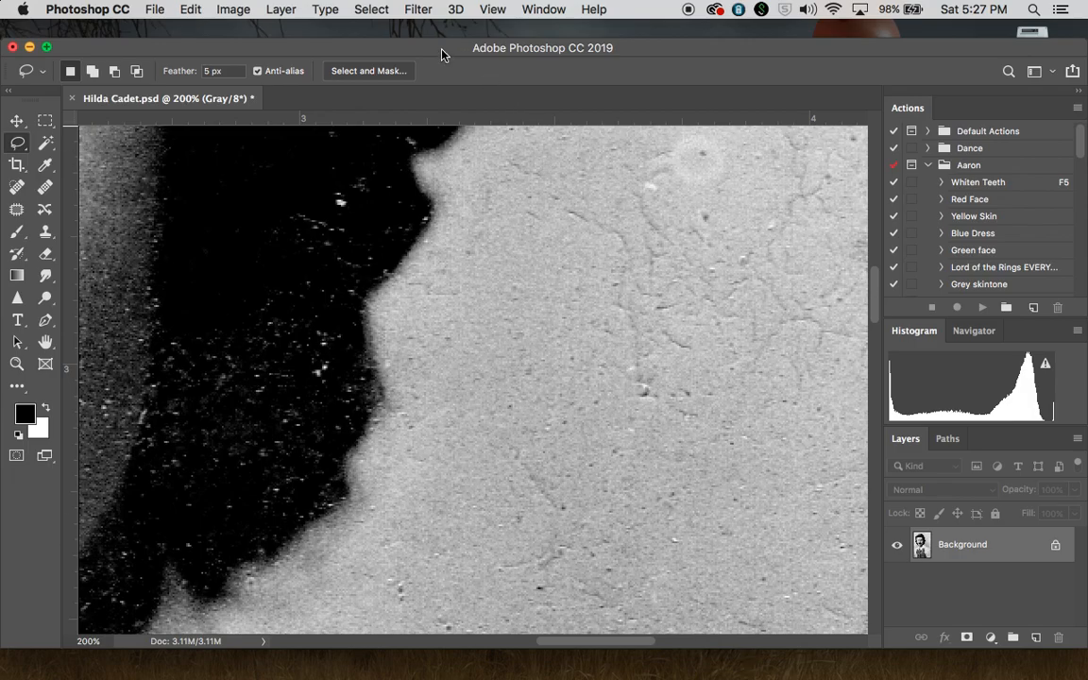
# - Switch to QuickTime Player, quit it and name the unsaved screen recording "Photo Restoration MADT206"
pyautogui.moveTo(441, 54); pyautogui.dragTo(551, 67)
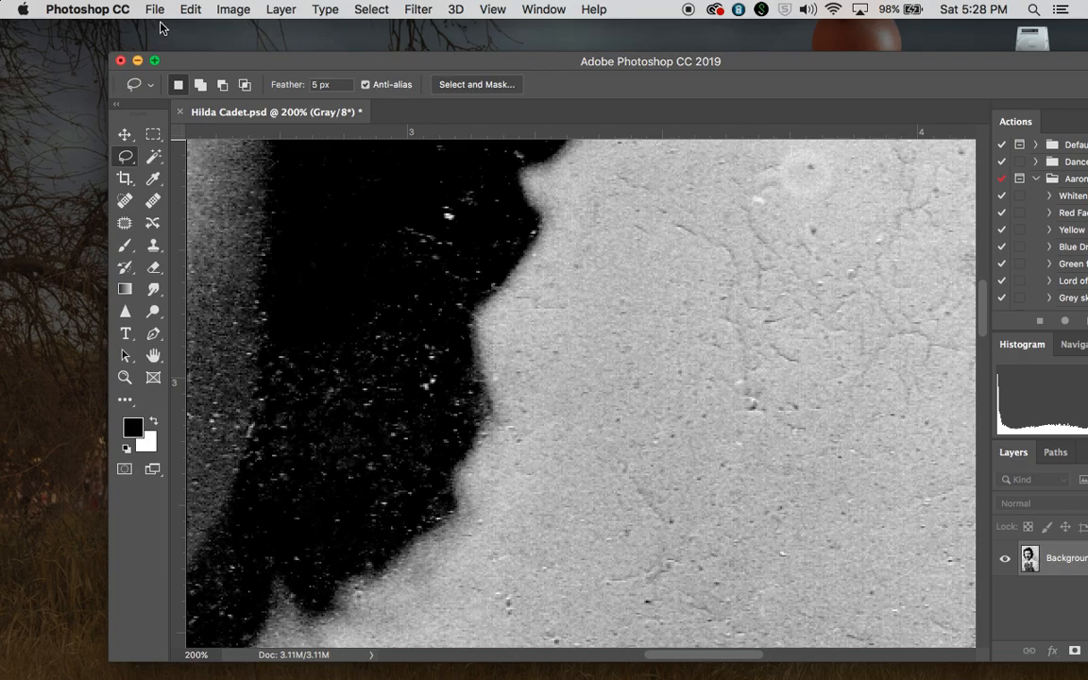
pyautogui.moveTo(315, 671)
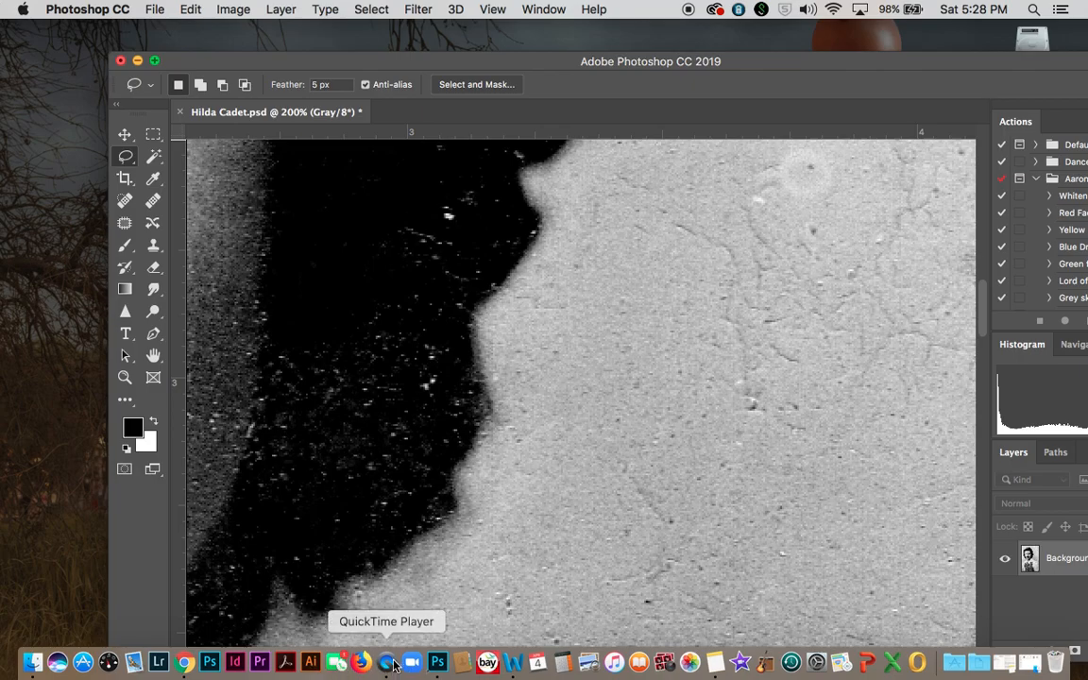
pyautogui.click(386, 662)
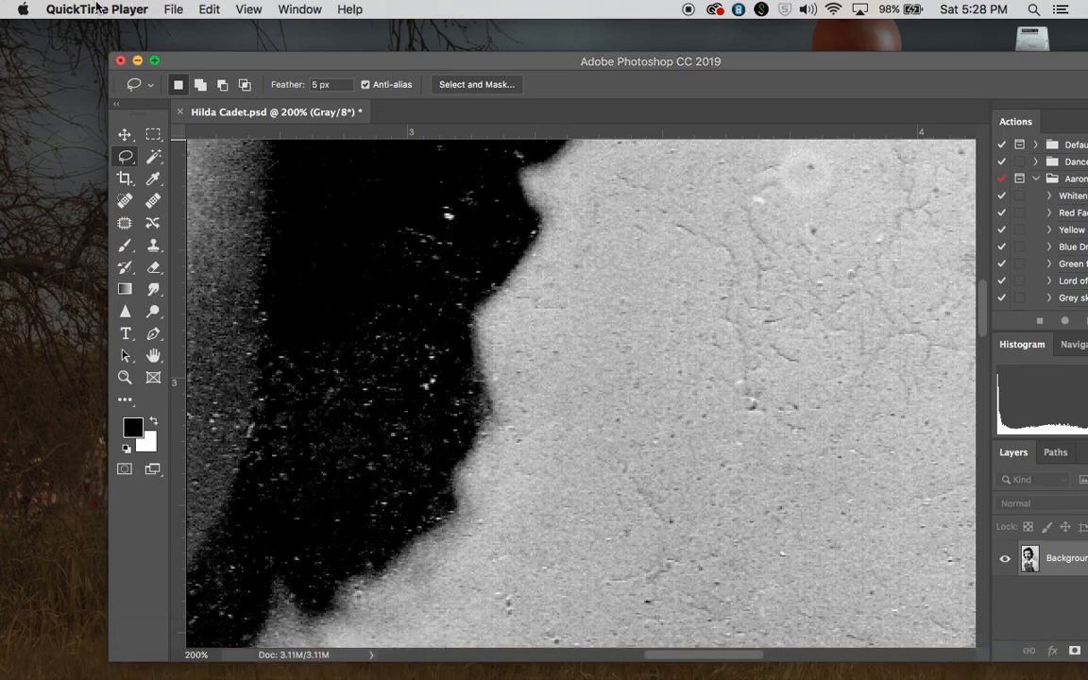
pyautogui.click(89, 9)
pyautogui.click(121, 143)
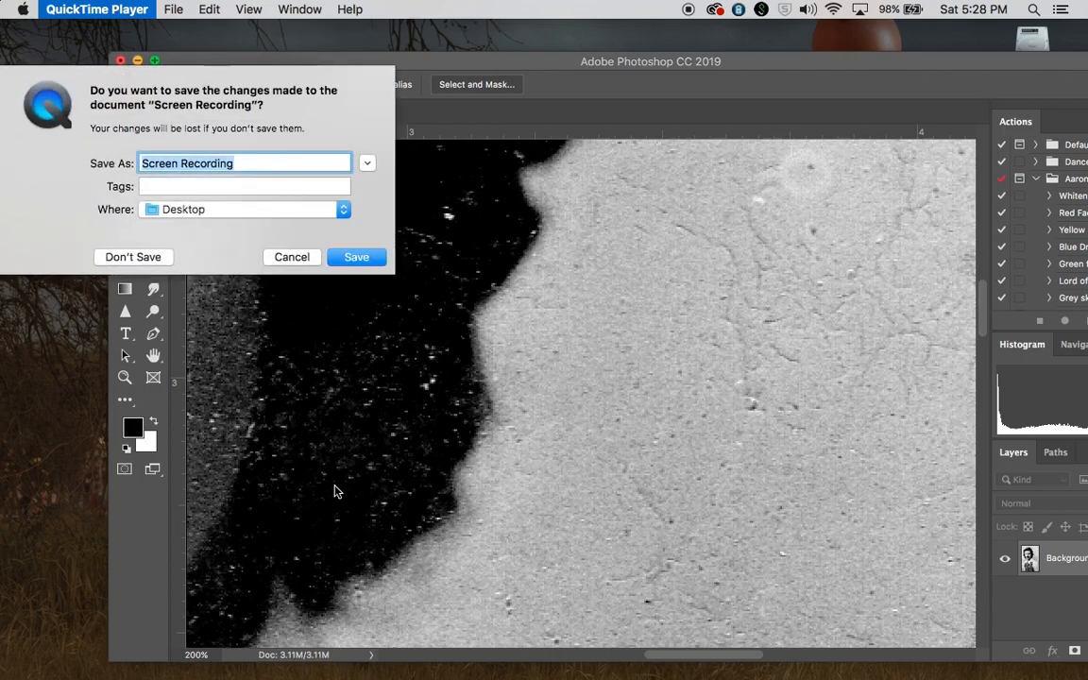
pyautogui.write('Phot')
pyautogui.write('estoration')
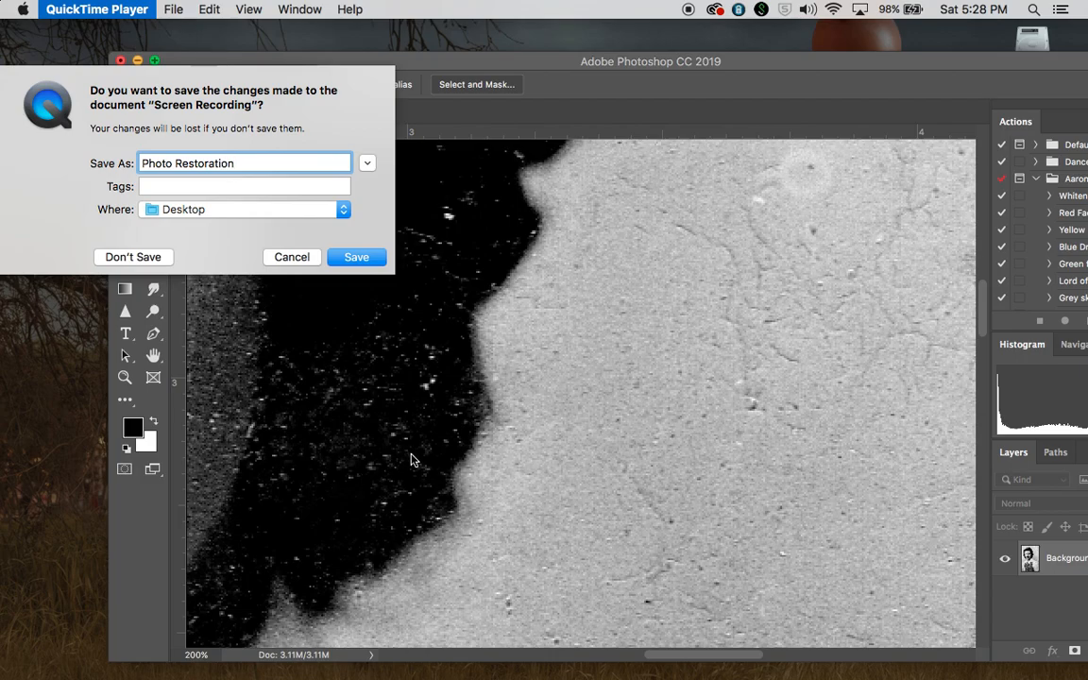
pyautogui.write(' MADT206')
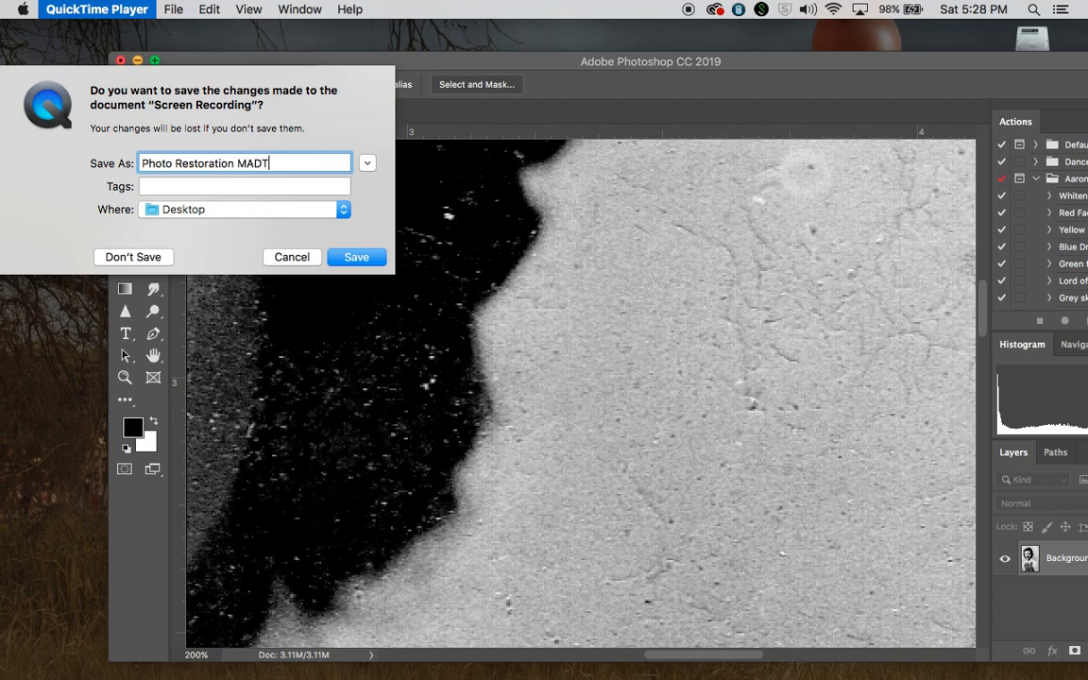